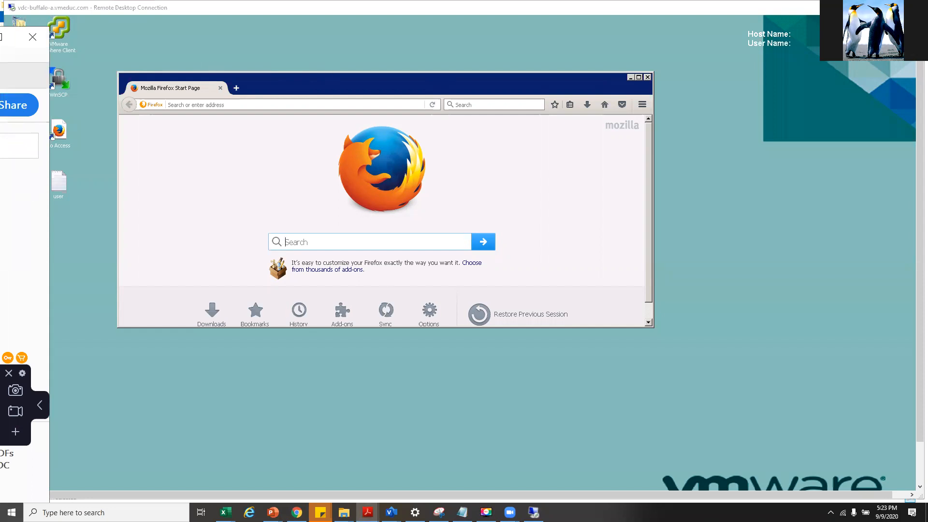
- Drag the lab manual window fully on screen and scroll to its Contents page
{"action": "left_click_drag", "start_coordinate": [1, 37], "coordinate": [174, 47]}
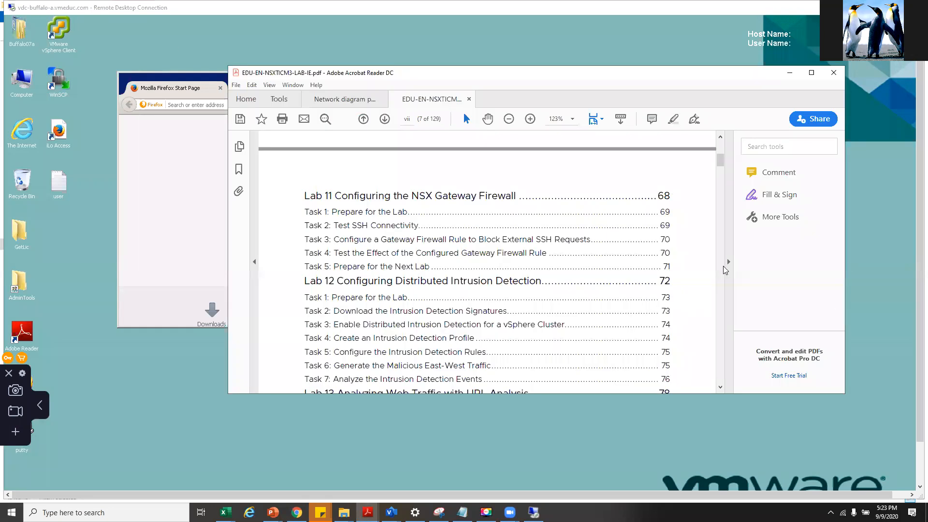
{"action": "left_click_drag", "start_coordinate": [720, 162], "coordinate": [720, 145]}
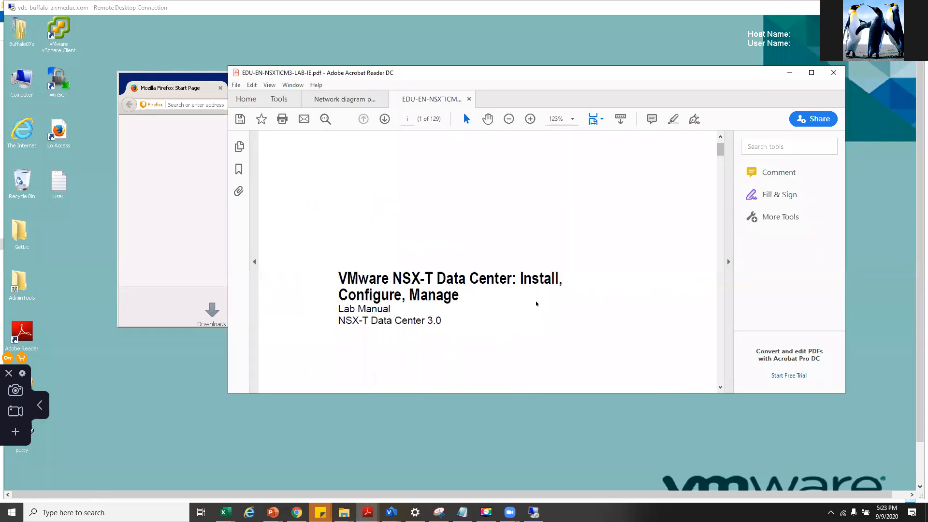
{"action": "scroll", "coordinate": [532, 302], "scroll_direction": "down", "scroll_amount": 2}
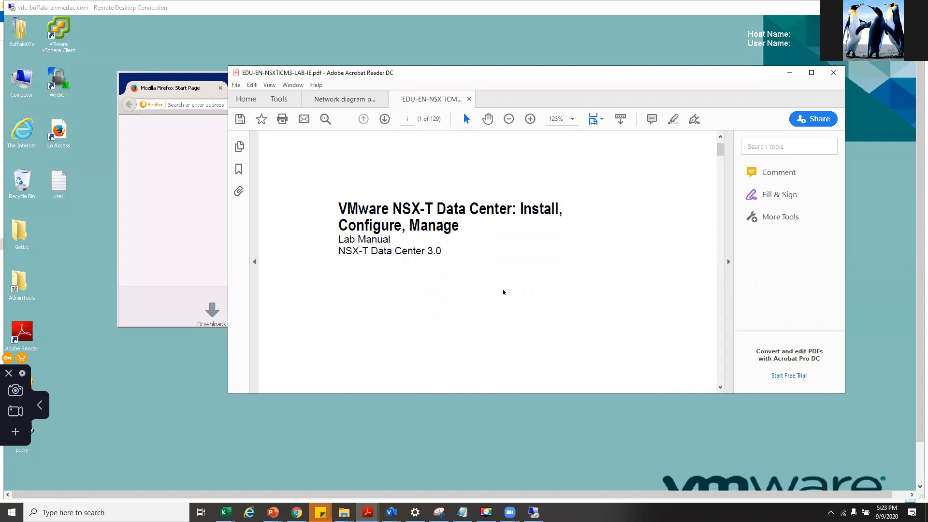
{"action": "scroll", "coordinate": [503, 292], "scroll_direction": "down", "scroll_amount": 10}
{"action": "scroll", "coordinate": [503, 289], "scroll_direction": "down", "scroll_amount": 12}
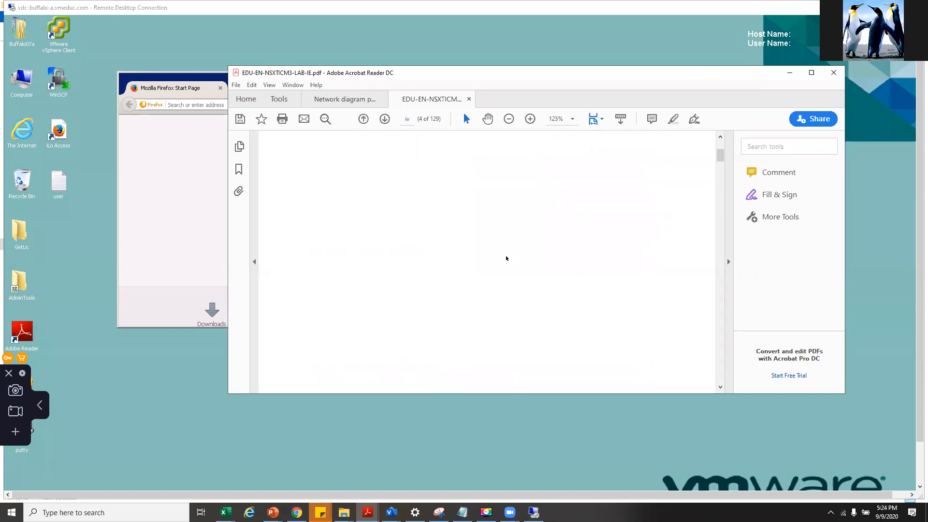
{"action": "scroll", "coordinate": [506, 258], "scroll_direction": "down", "scroll_amount": 5}
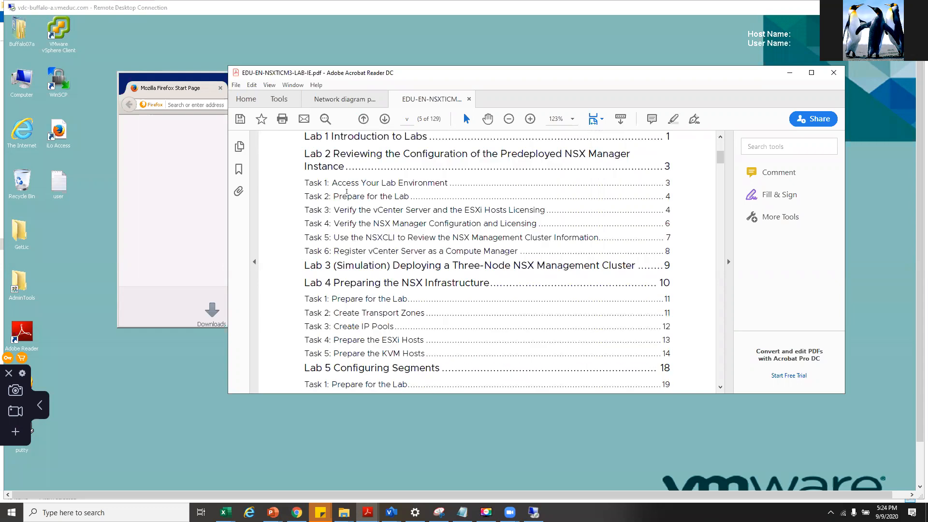
{"action": "scroll", "coordinate": [347, 192], "scroll_direction": "up", "scroll_amount": 2}
- Highlight the Lab 1 and Lab 2 entries and the Task 1–3 lines in the contents
{"action": "left_click_drag", "start_coordinate": [306, 183], "coordinate": [428, 183]}
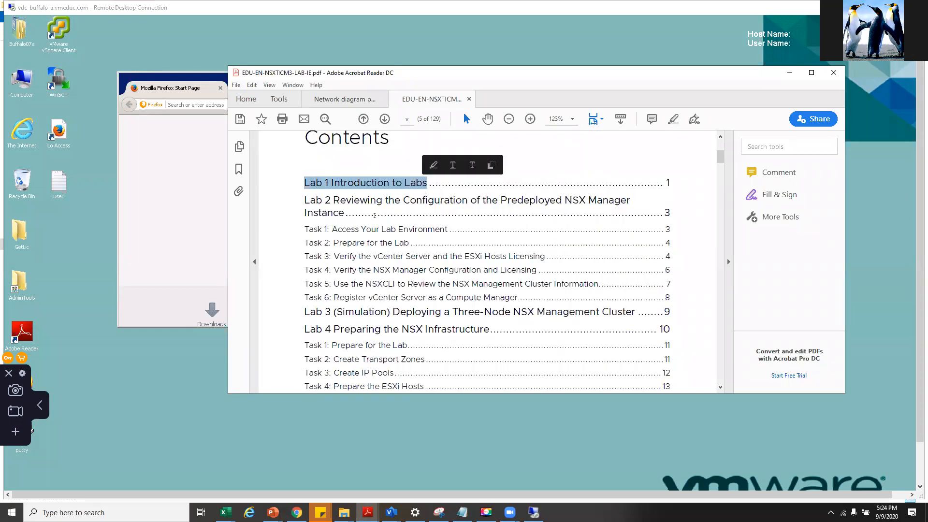
{"action": "left_click", "coordinate": [331, 212]}
{"action": "mouse_move", "coordinate": [305, 200]}
{"action": "left_mouse_down"}
{"action": "mouse_move", "coordinate": [628, 201]}
{"action": "mouse_move", "coordinate": [344, 212]}
{"action": "mouse_move", "coordinate": [304, 200]}
{"action": "left_mouse_up"}
{"action": "left_click", "coordinate": [599, 202]}
{"action": "left_click", "coordinate": [310, 234]}
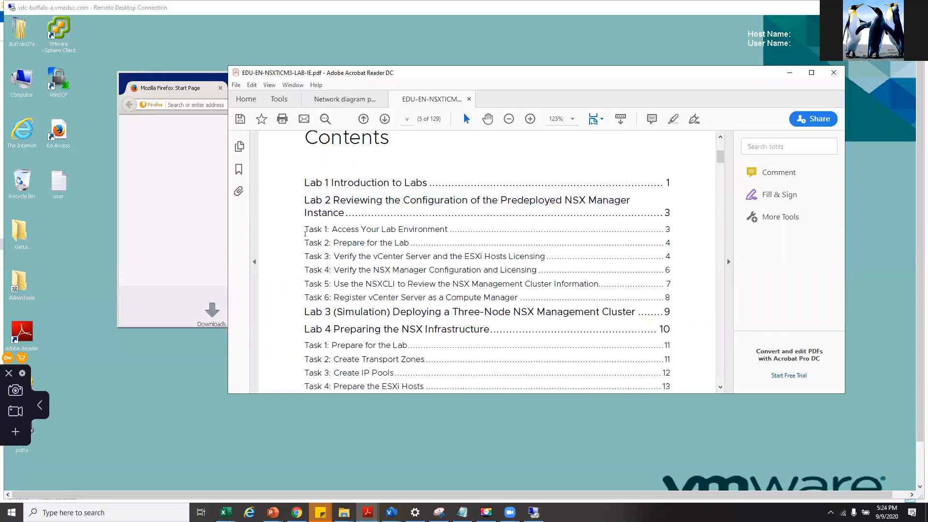
{"action": "mouse_move", "coordinate": [314, 236]}
{"action": "left_mouse_down"}
{"action": "mouse_move", "coordinate": [371, 270]}
{"action": "mouse_move", "coordinate": [551, 259]}
{"action": "left_mouse_up"}
{"action": "double_click", "coordinate": [550, 259]}
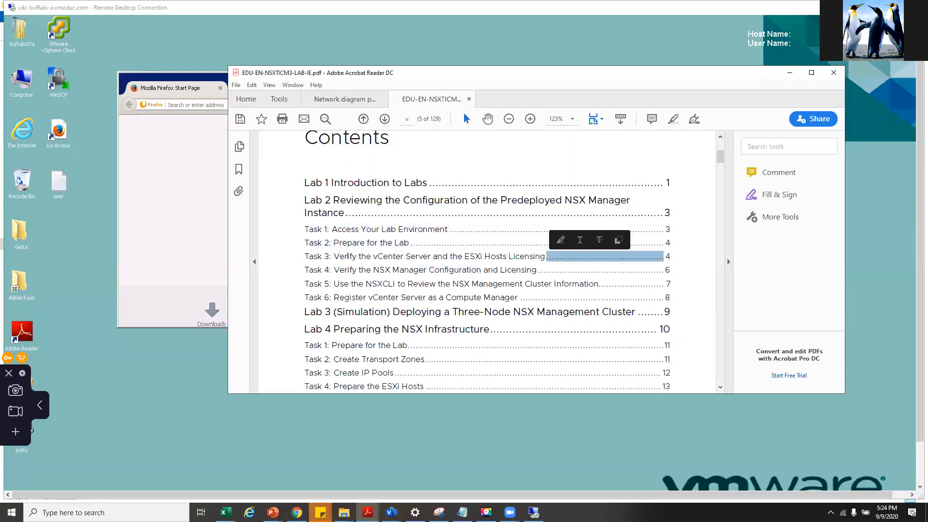
- Highlight the Task 3 vCenter licensing, Task 4 NSX Manager configuration and Task 5 NSXCLI titles
{"action": "left_click_drag", "start_coordinate": [332, 257], "coordinate": [544, 256]}
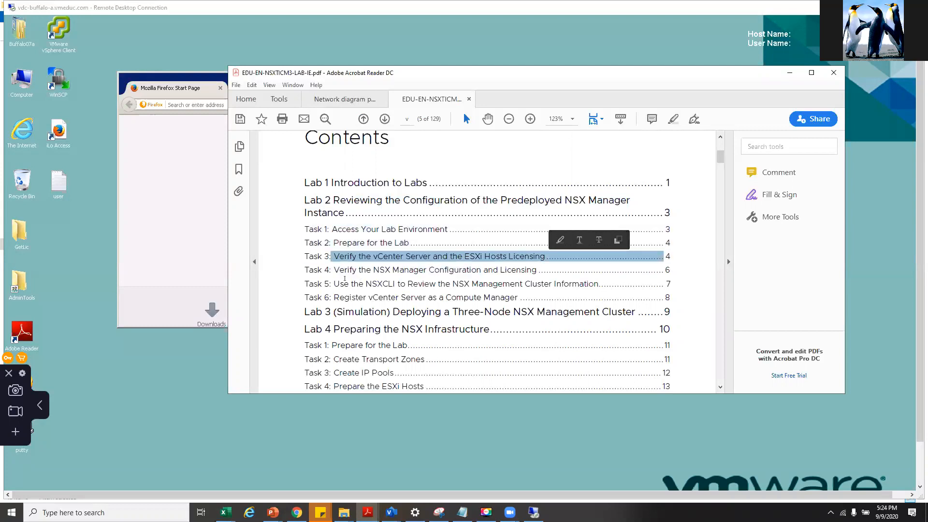
{"action": "left_click_drag", "start_coordinate": [333, 271], "coordinate": [537, 270]}
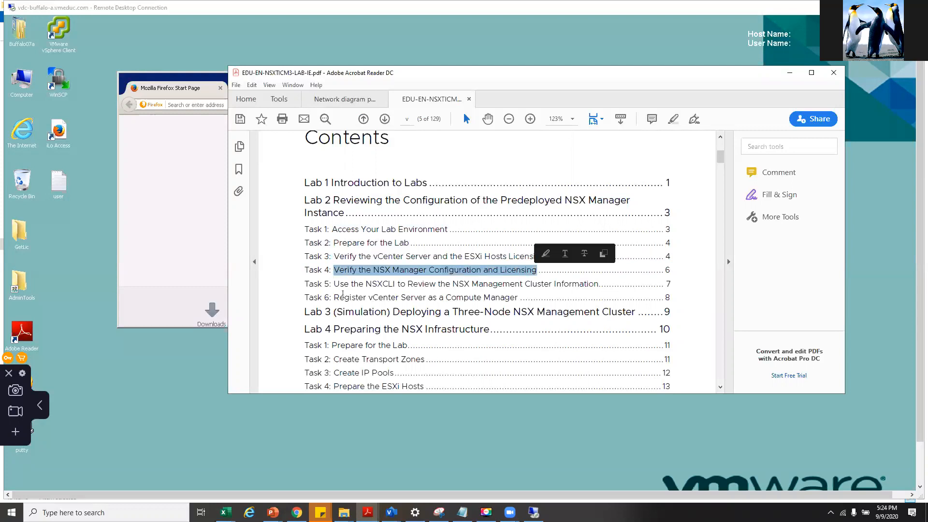
{"action": "left_click_drag", "start_coordinate": [333, 284], "coordinate": [589, 285]}
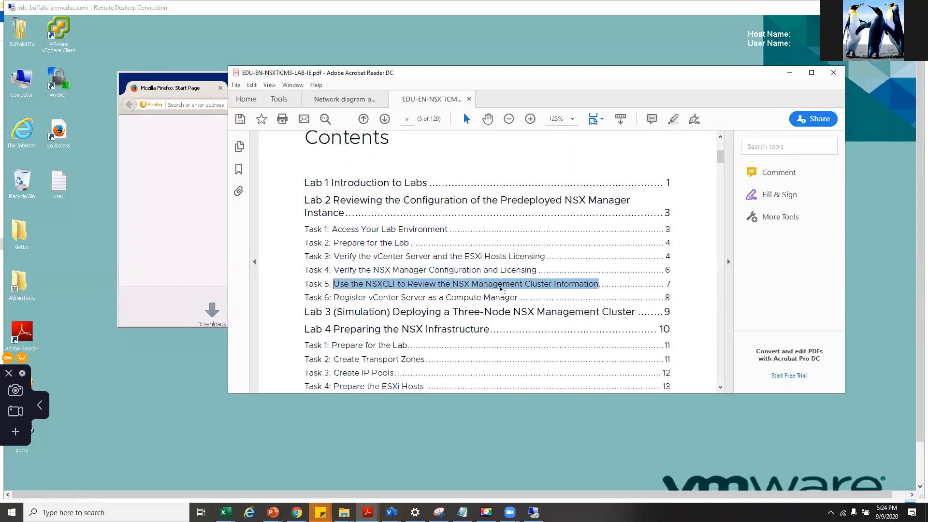
{"action": "left_click", "coordinate": [390, 285]}
{"action": "left_click_drag", "start_coordinate": [439, 284], "coordinate": [599, 284]}
{"action": "left_click", "coordinate": [336, 293]}
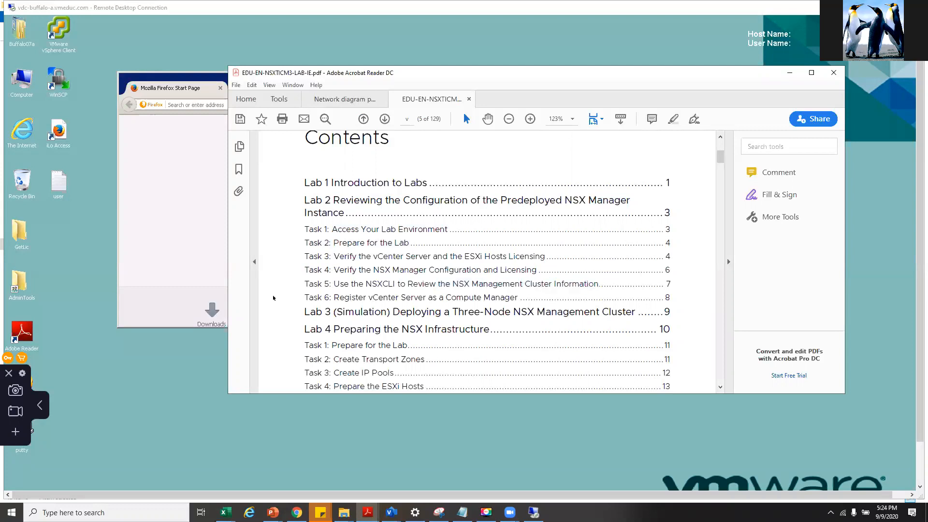
{"action": "mouse_move", "coordinate": [305, 284]}
{"action": "left_mouse_down"}
{"action": "mouse_move", "coordinate": [599, 285]}
{"action": "mouse_move", "coordinate": [583, 289]}
{"action": "left_mouse_up"}
- Highlight 'NSX Manager' in the Lab 2 title and 'Register vCenter Server' in Task 6, then hide the manual
{"action": "left_click_drag", "start_coordinate": [565, 200], "coordinate": [588, 199]}
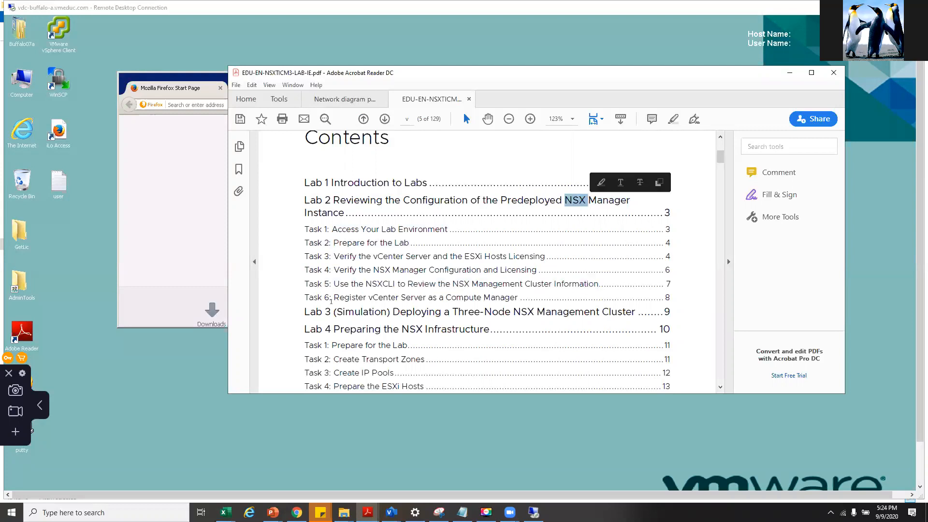
{"action": "mouse_move", "coordinate": [335, 297]}
{"action": "left_mouse_down"}
{"action": "mouse_move", "coordinate": [503, 289]}
{"action": "mouse_move", "coordinate": [520, 300]}
{"action": "left_mouse_up"}
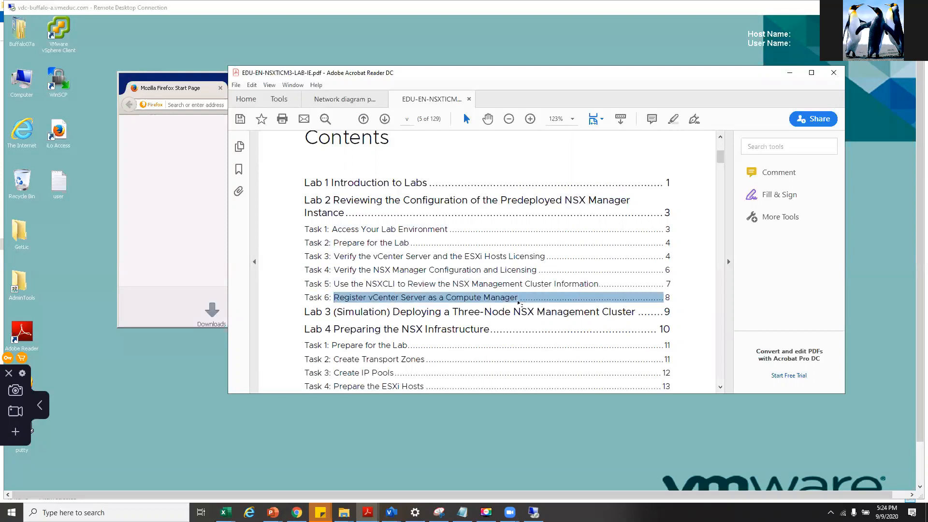
{"action": "double_click", "coordinate": [518, 300]}
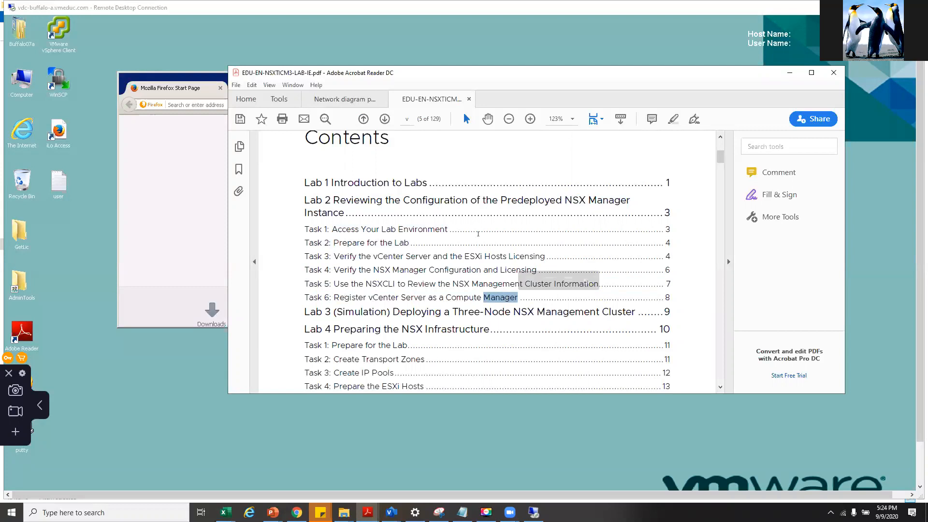
{"action": "left_click_drag", "start_coordinate": [569, 199], "coordinate": [629, 199]}
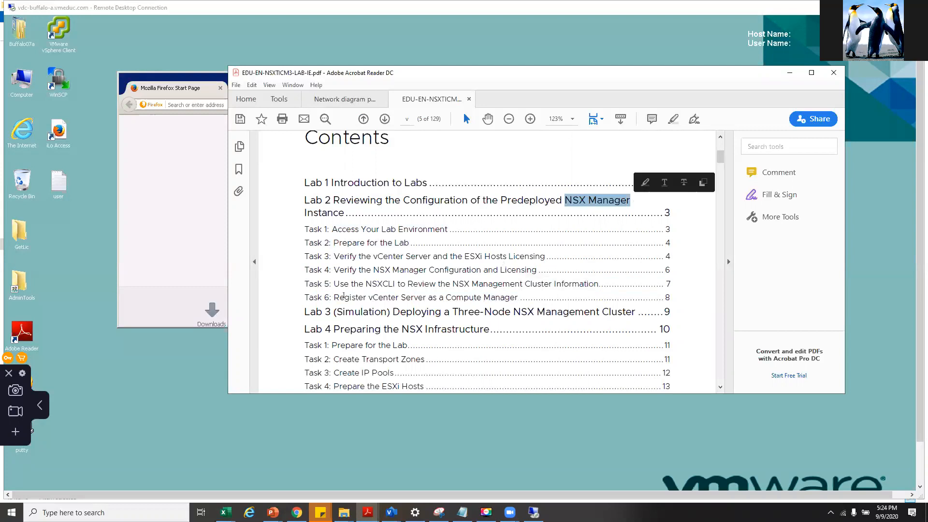
{"action": "left_click_drag", "start_coordinate": [335, 297], "coordinate": [411, 298]}
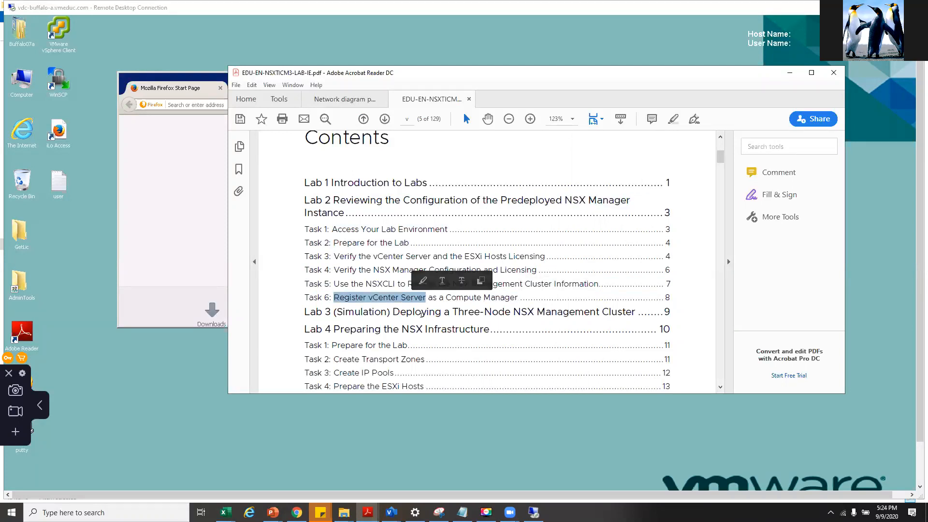
{"action": "left_click", "coordinate": [421, 311]}
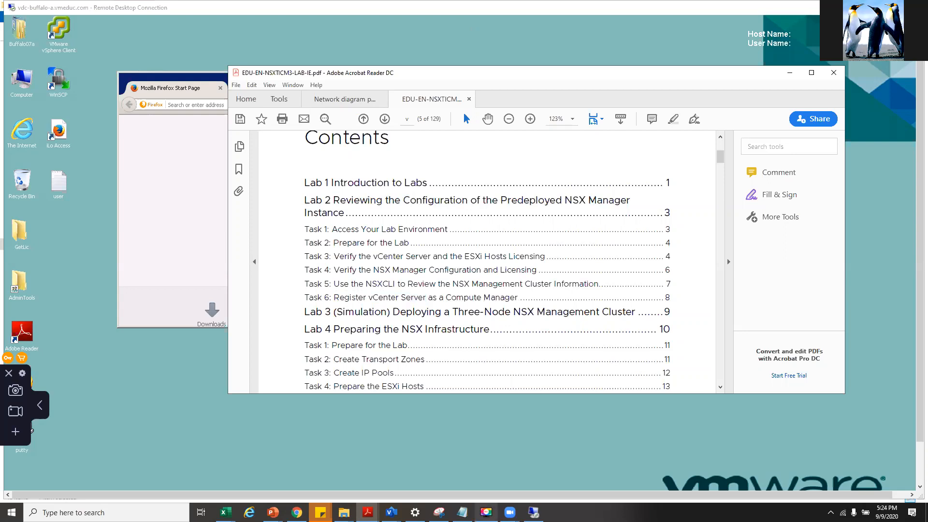
{"action": "left_click", "coordinate": [43, 199]}
- Minimize Acrobat and close the Firefox start page on the remote desktop
{"action": "left_click", "coordinate": [39, 405]}
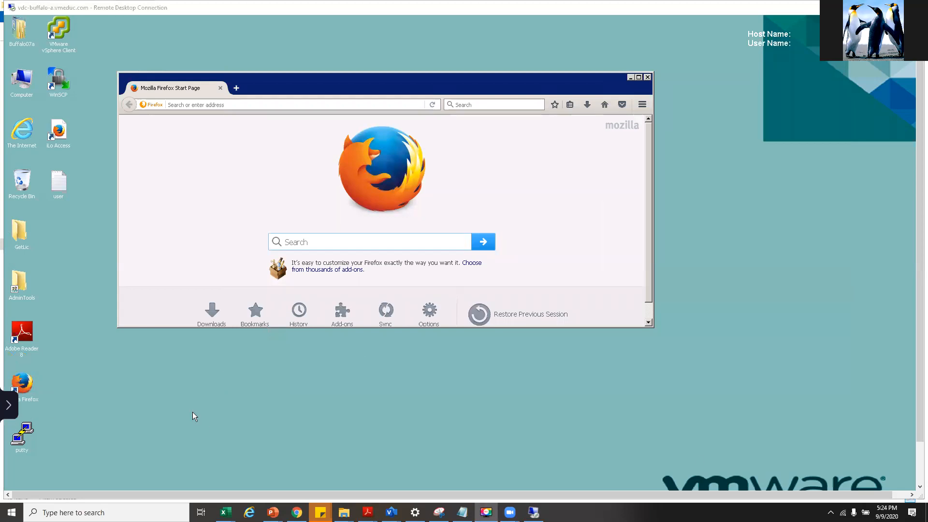
{"action": "left_click_drag", "start_coordinate": [918, 380], "coordinate": [917, 435]}
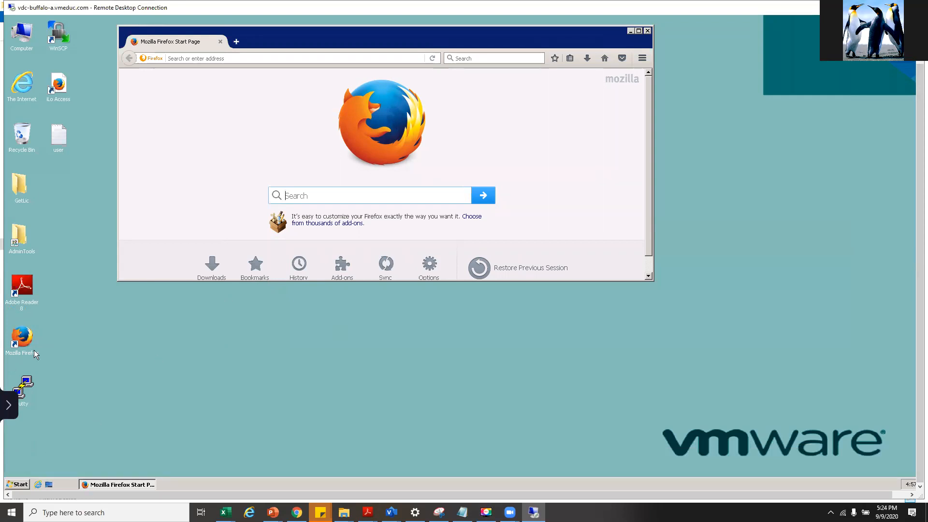
{"action": "left_click", "coordinate": [648, 32]}
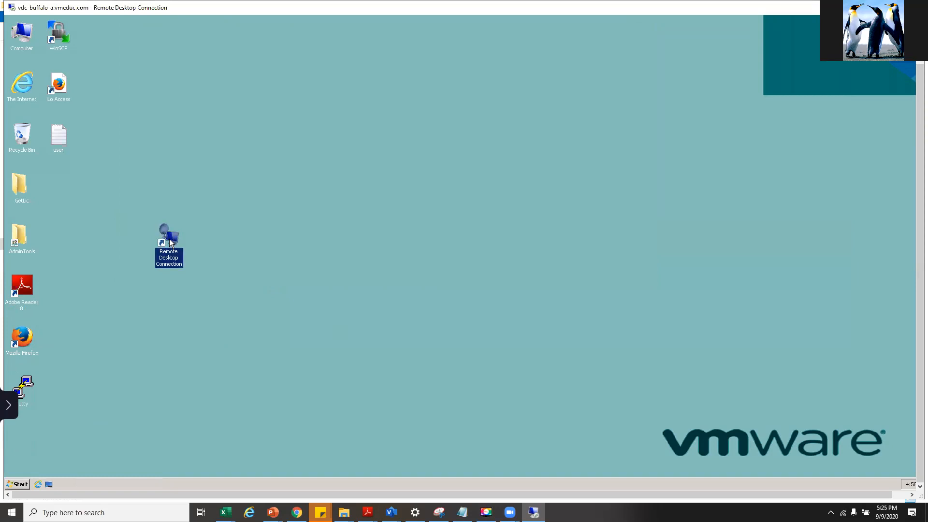
- Launch Remote Desktop Connection, connect, and enter the administrator password at the Windows Security prompt
{"action": "double_click", "coordinate": [169, 239]}
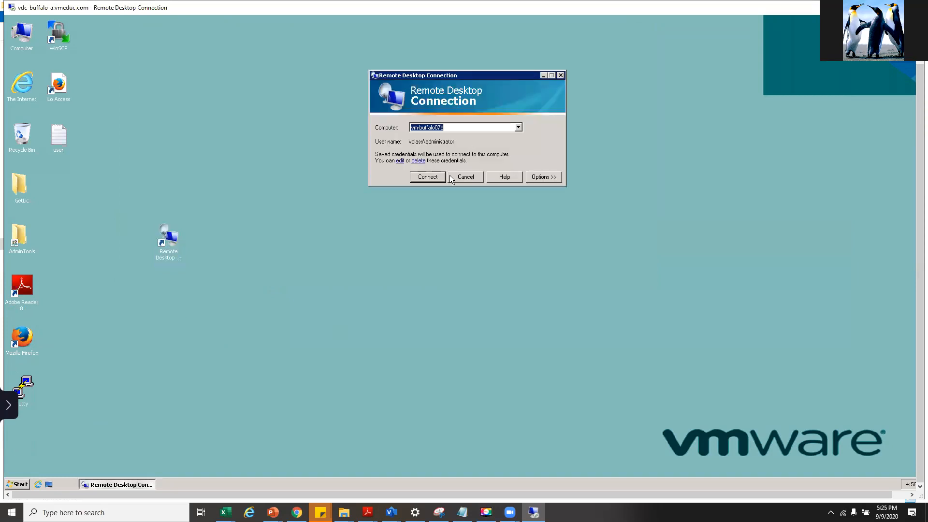
{"action": "left_click", "coordinate": [426, 178]}
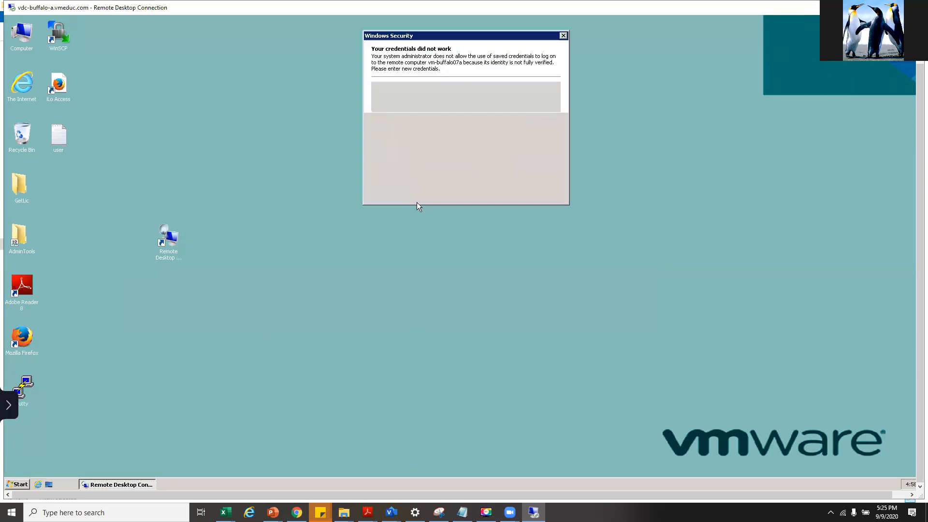
{"action": "left_click", "coordinate": [426, 107]}
{"action": "key", "text": "Caps_Lock"}
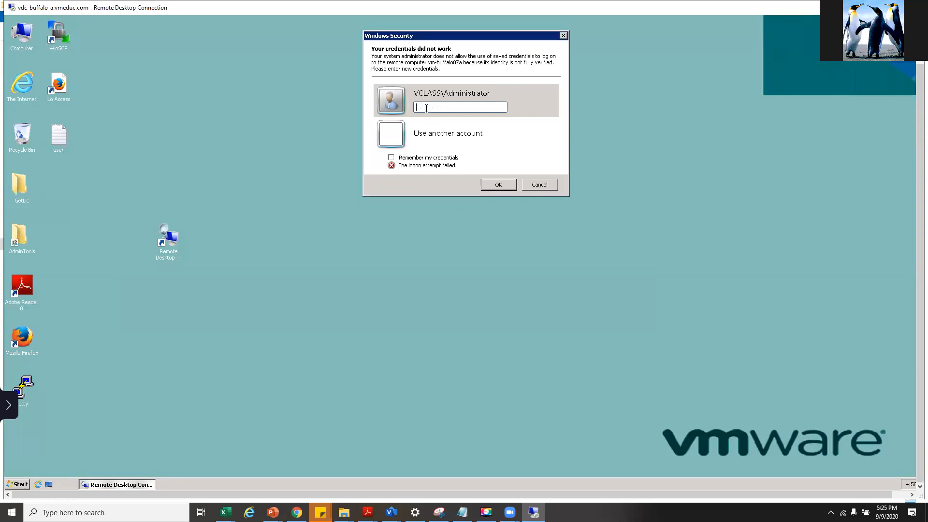
{"action": "key", "text": "Caps_Lock"}
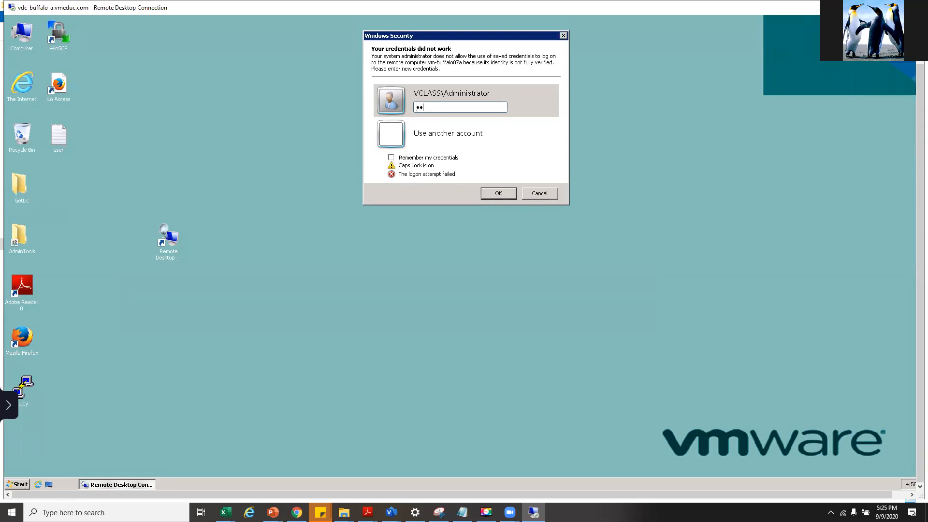
{"action": "key", "text": "Caps_Lock"}
{"action": "type", "text": "•••"}
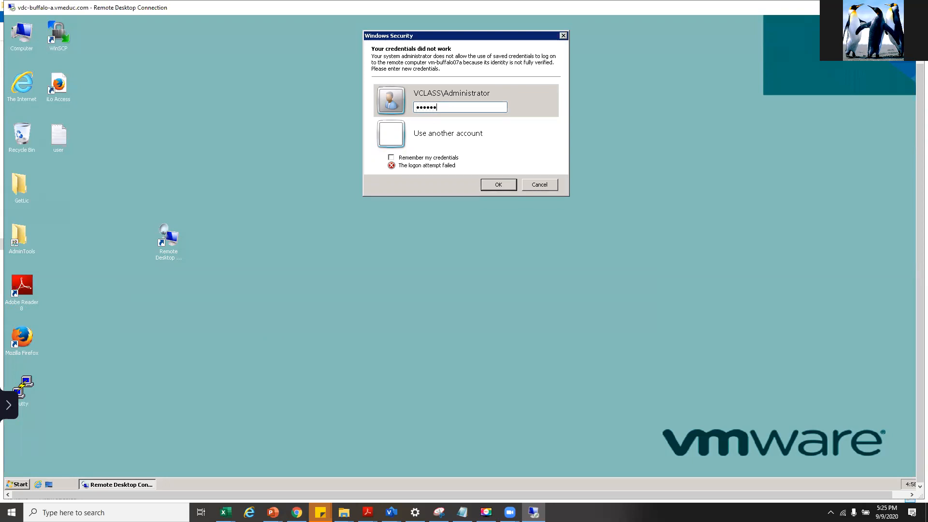
{"action": "key", "text": "Return"}
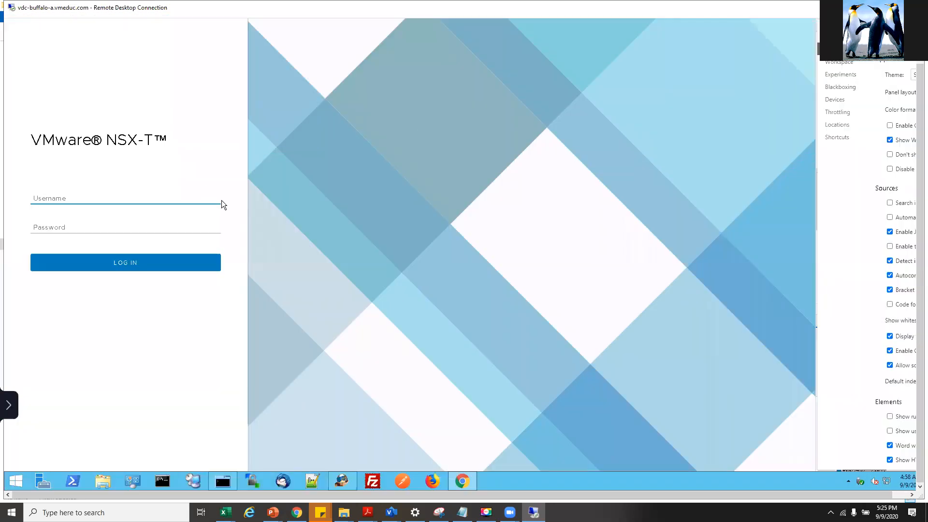
- Switch to the vSphere login tab and look through the NSX-T Data Center and vSphere Infrastructure bookmarks
{"action": "left_click_drag", "start_coordinate": [918, 220], "coordinate": [918, 173]}
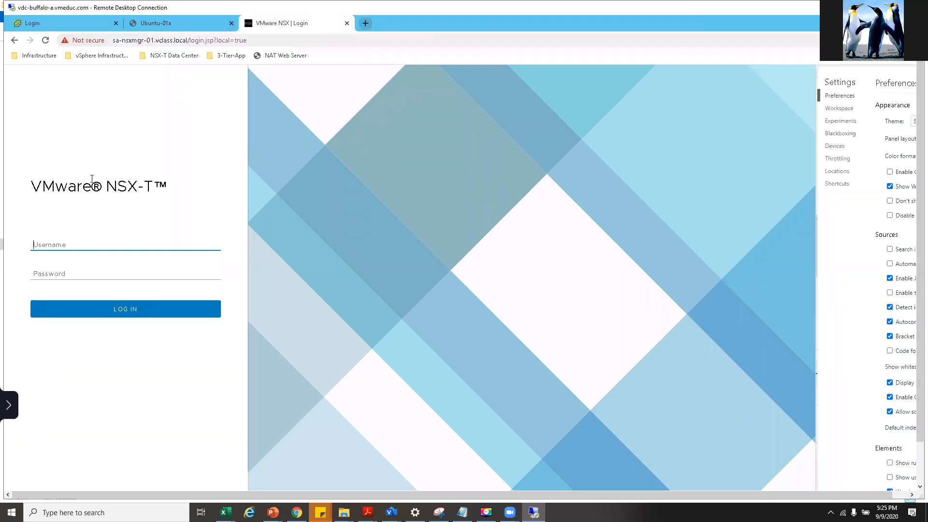
{"action": "left_click", "coordinate": [44, 22]}
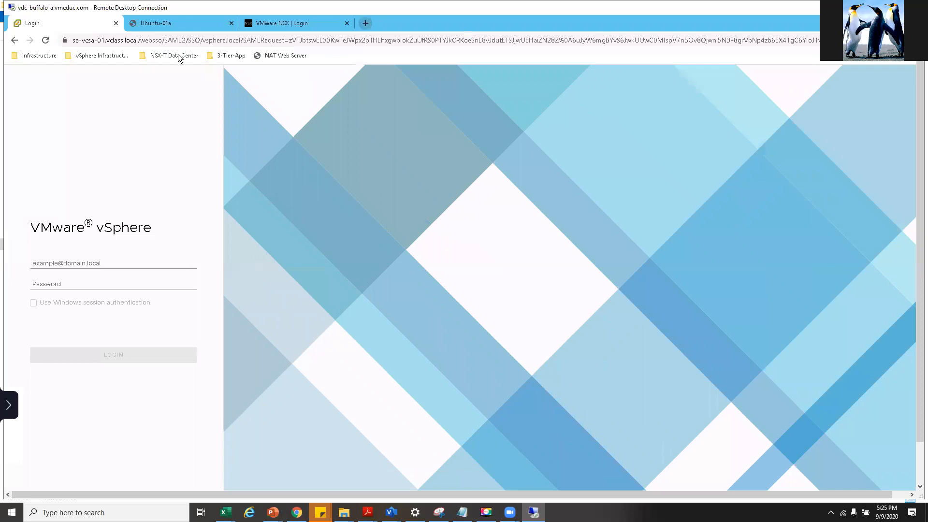
{"action": "left_click", "coordinate": [145, 60]}
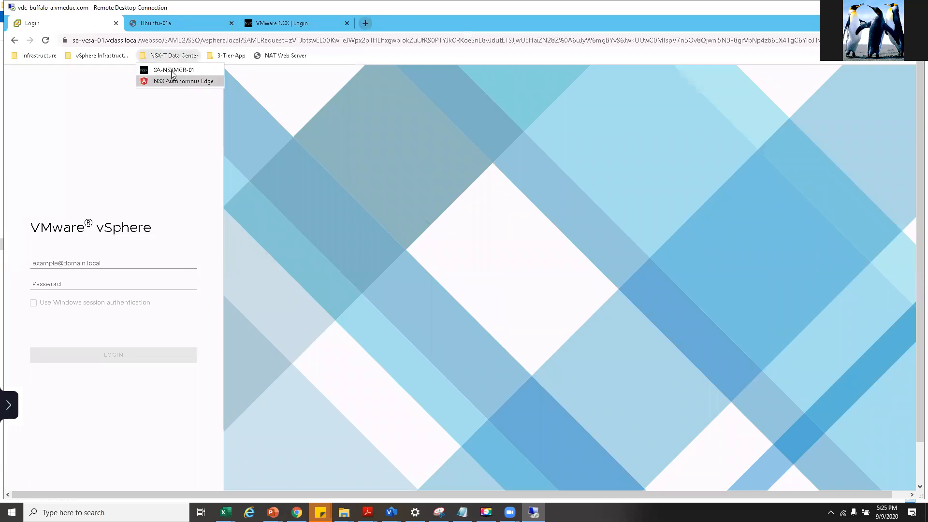
{"action": "left_click", "coordinate": [110, 58]}
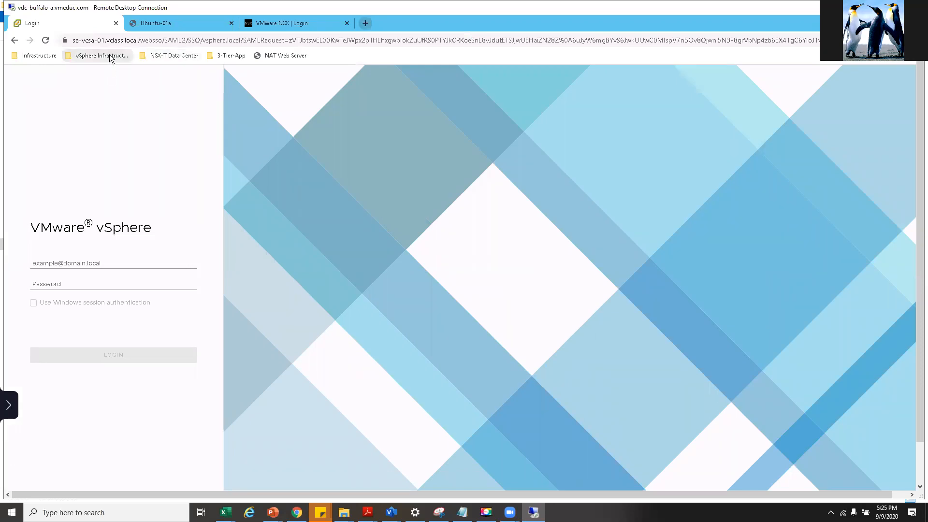
{"action": "left_click", "coordinate": [110, 58]}
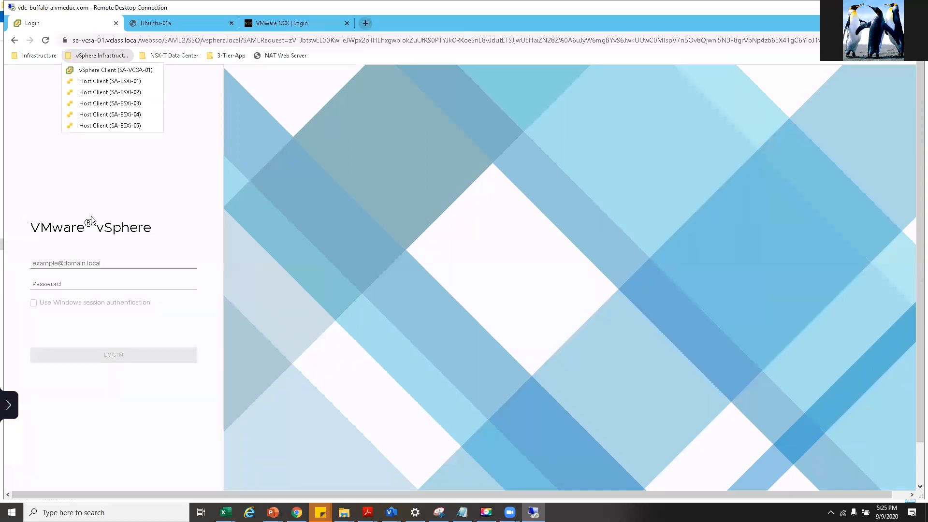
{"action": "left_click", "coordinate": [94, 255]}
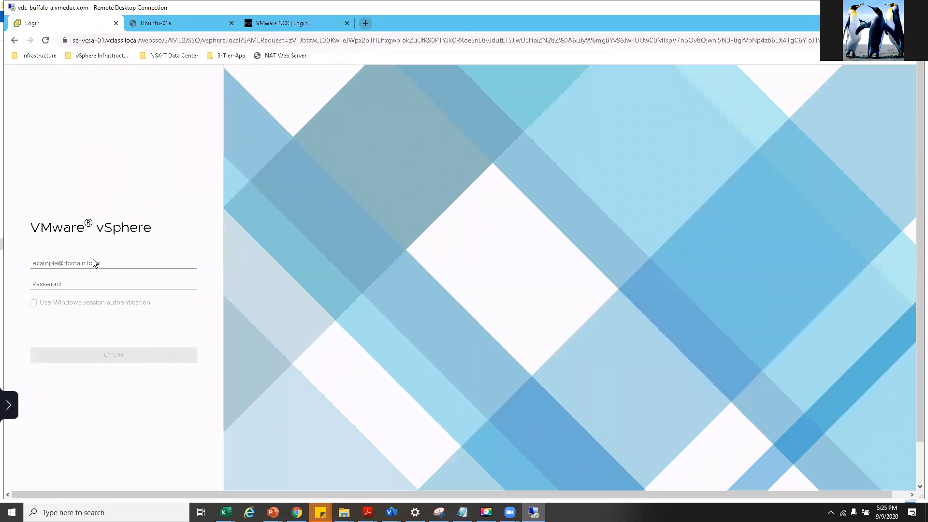
- Log in to vCenter with the saved administrator username and the account password
{"action": "left_click", "coordinate": [92, 263]}
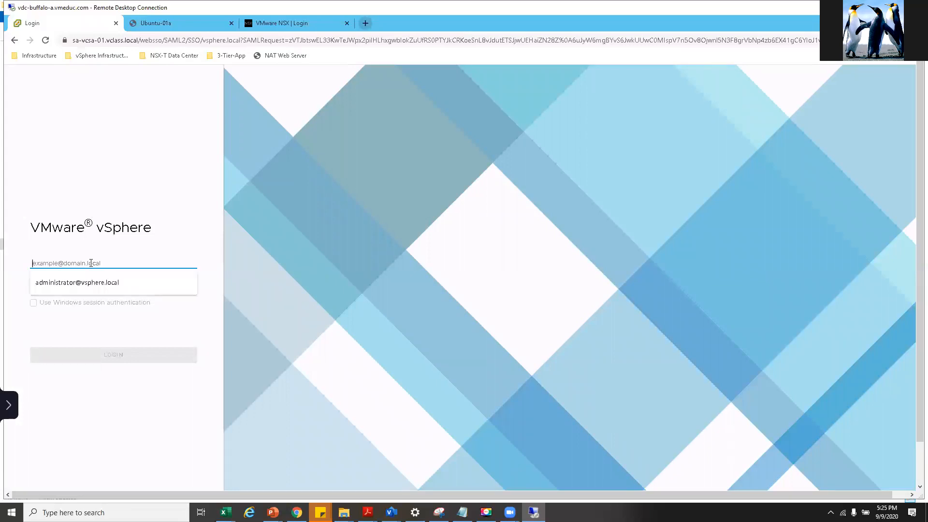
{"action": "left_click", "coordinate": [56, 284]}
{"action": "left_click", "coordinate": [61, 284]}
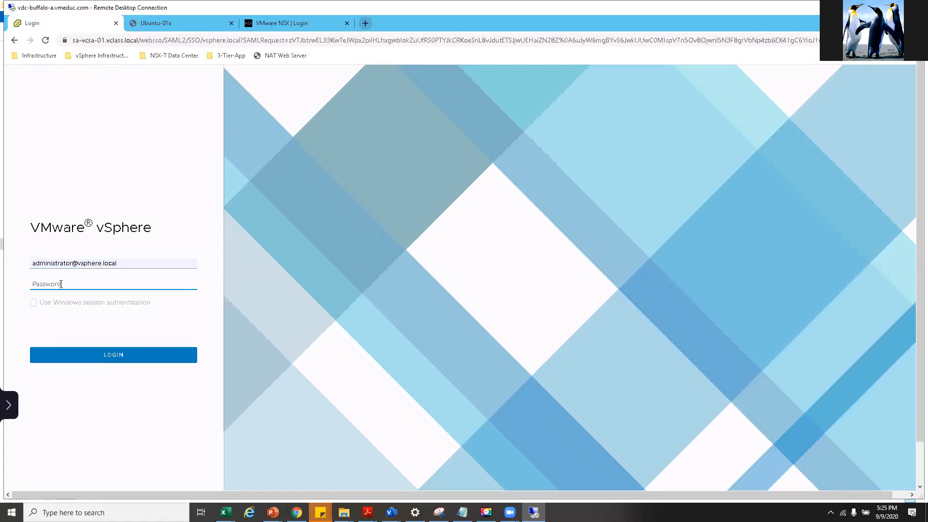
{"action": "type", "text": "VMware1!"}
{"action": "key", "text": "Return"}
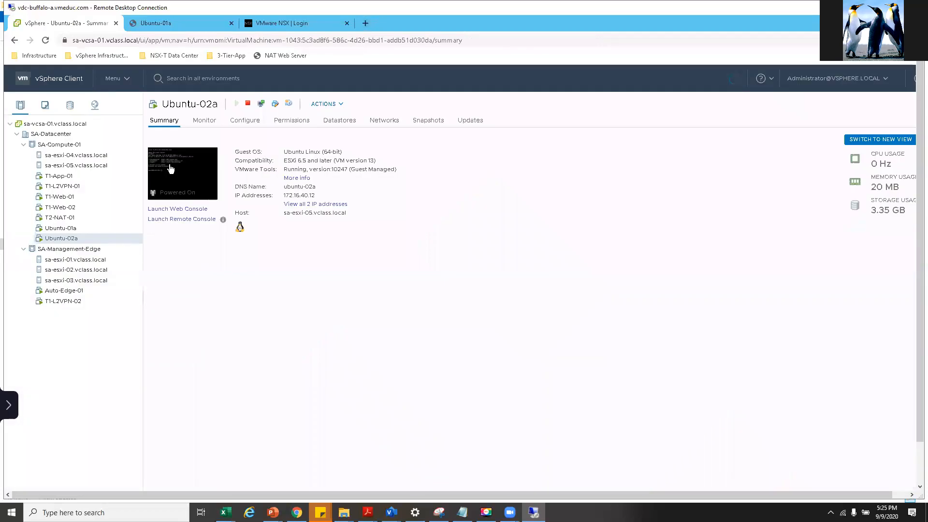
- Browse SA-Datacenter's clusters, ending on SA-Compute-01 expanded to list its hosts and VMs
{"action": "left_click", "coordinate": [35, 135]}
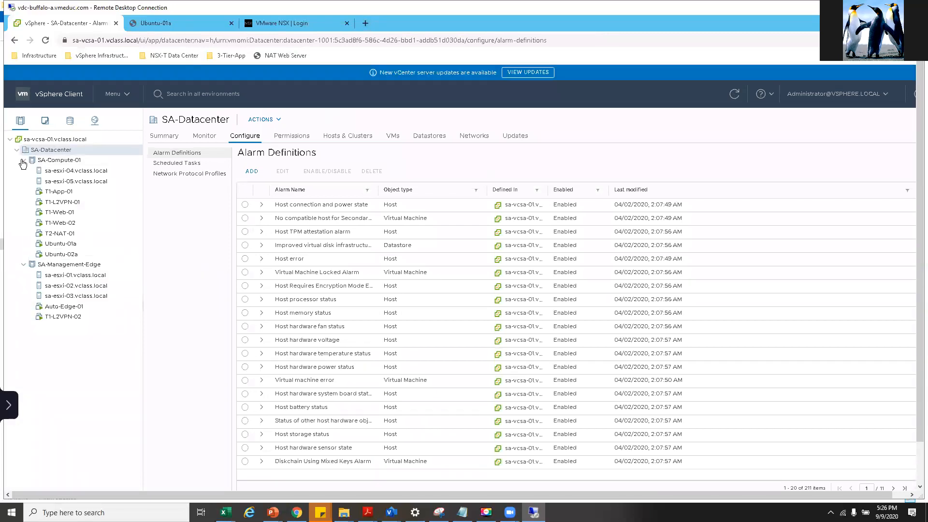
{"action": "left_click", "coordinate": [48, 160]}
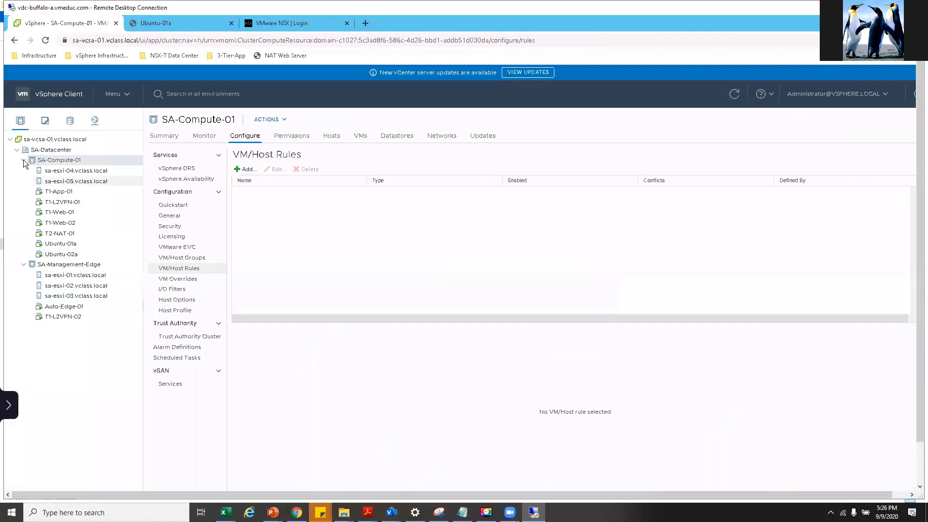
{"action": "left_click", "coordinate": [24, 160]}
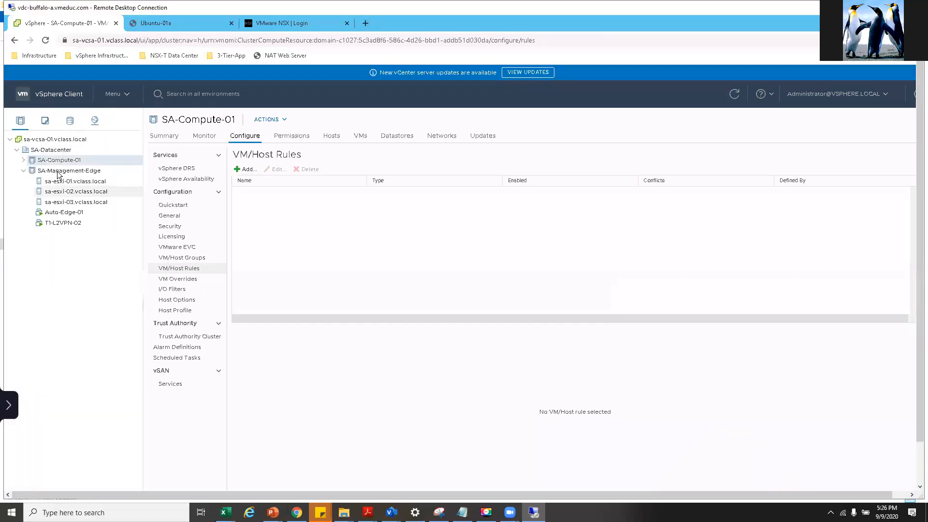
{"action": "left_click", "coordinate": [37, 171]}
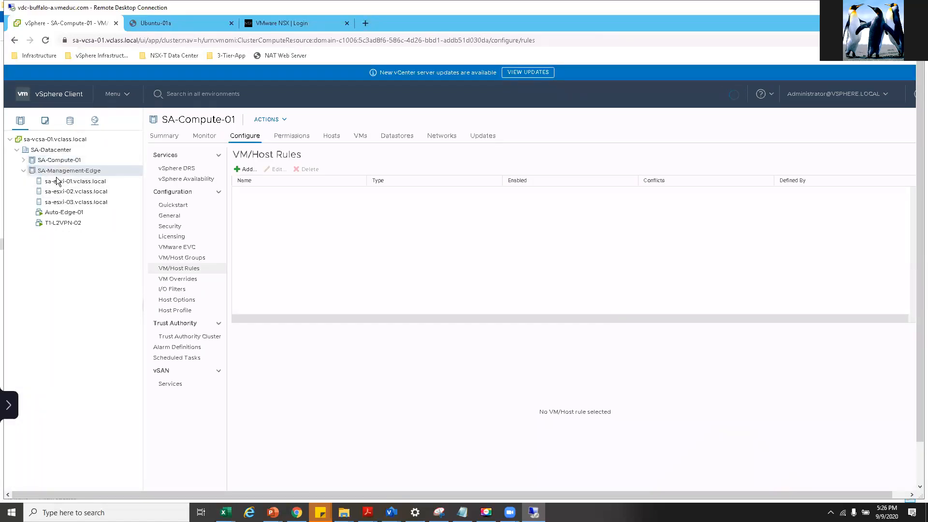
{"action": "left_click", "coordinate": [23, 170]}
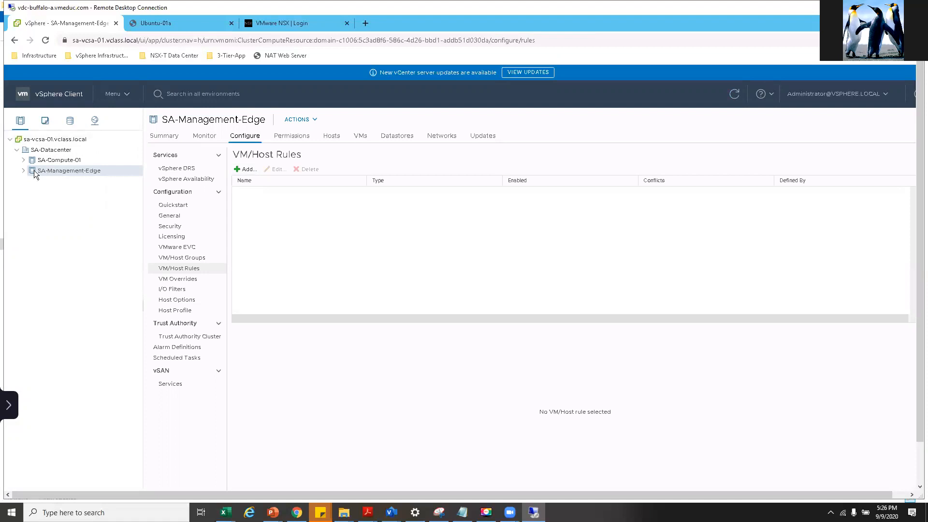
{"action": "left_click", "coordinate": [49, 151]}
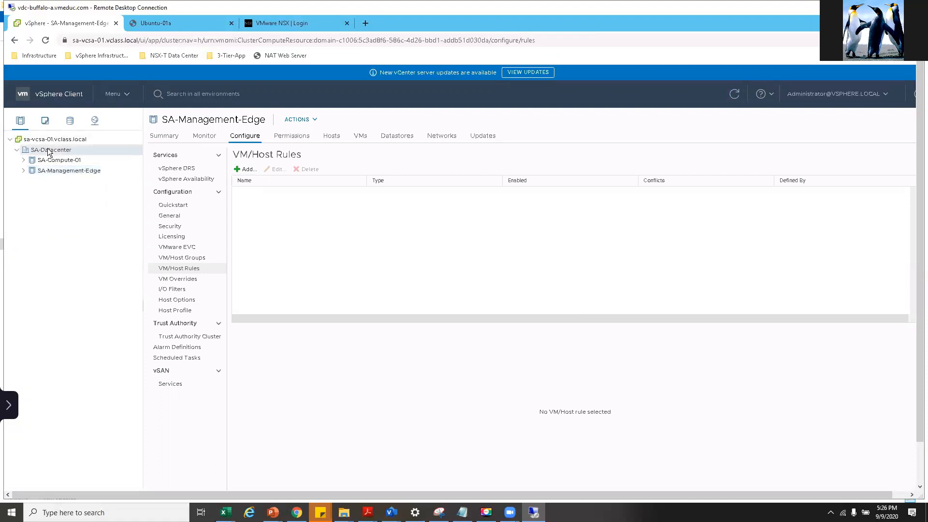
{"action": "left_click", "coordinate": [58, 162]}
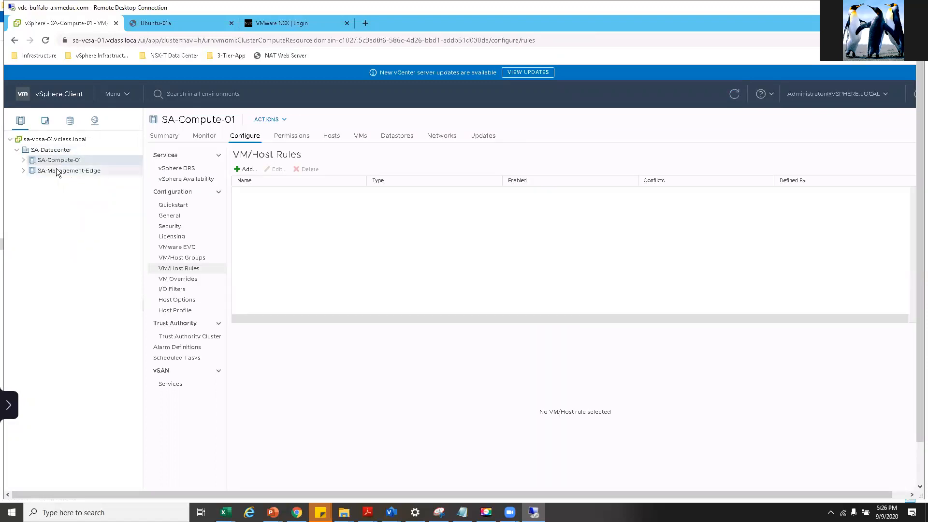
{"action": "left_click", "coordinate": [23, 160]}
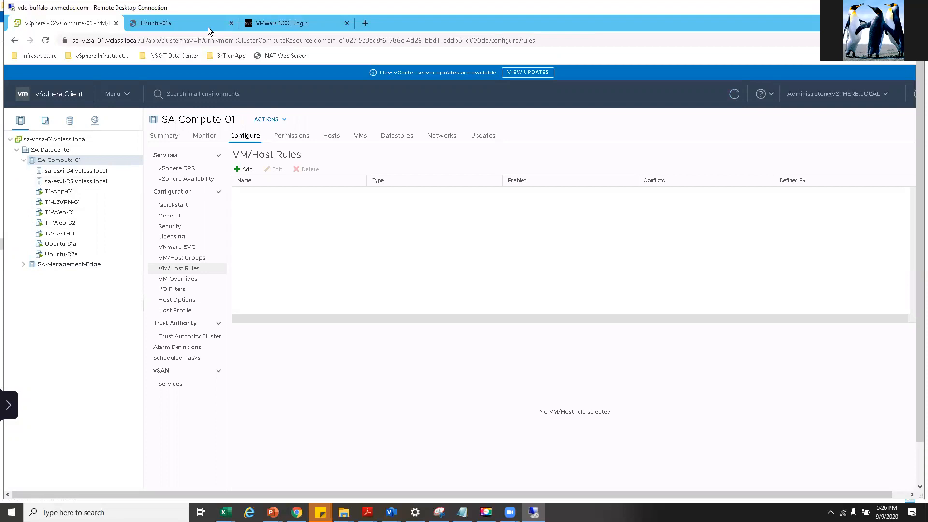
- Enter 'admin' as the NSX-T username and write the password on a new Notepad line
{"action": "left_click", "coordinate": [266, 26]}
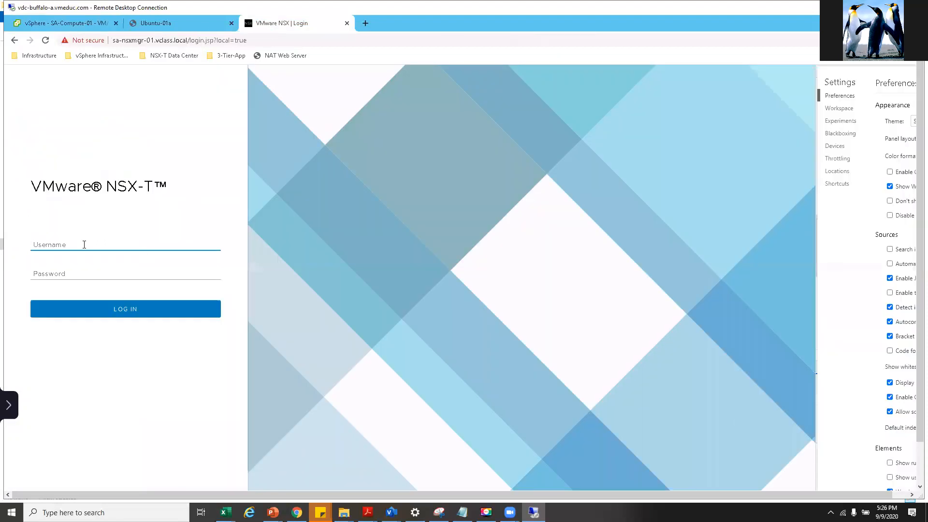
{"action": "type", "text": "admin"}
{"action": "mouse_move", "coordinate": [462, 511]}
{"action": "right_click", "coordinate": [468, 484]}
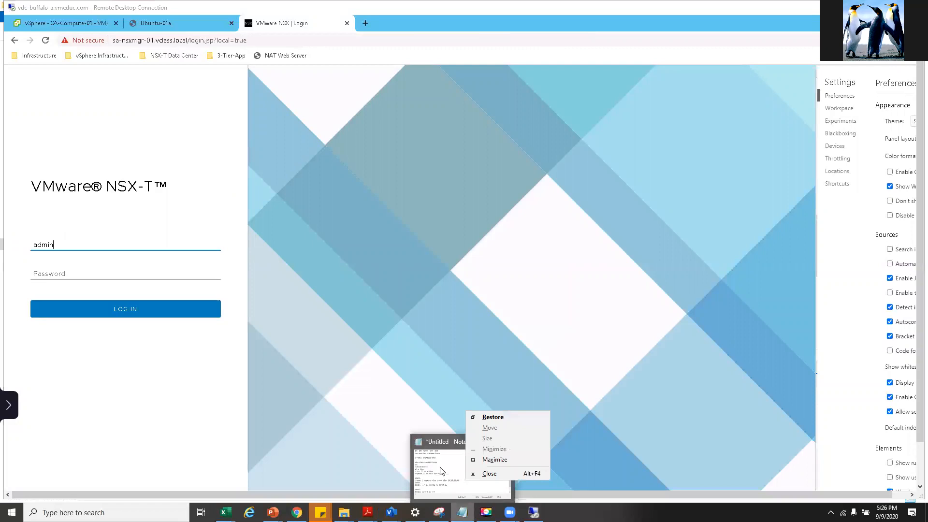
{"action": "left_click", "coordinate": [442, 471]}
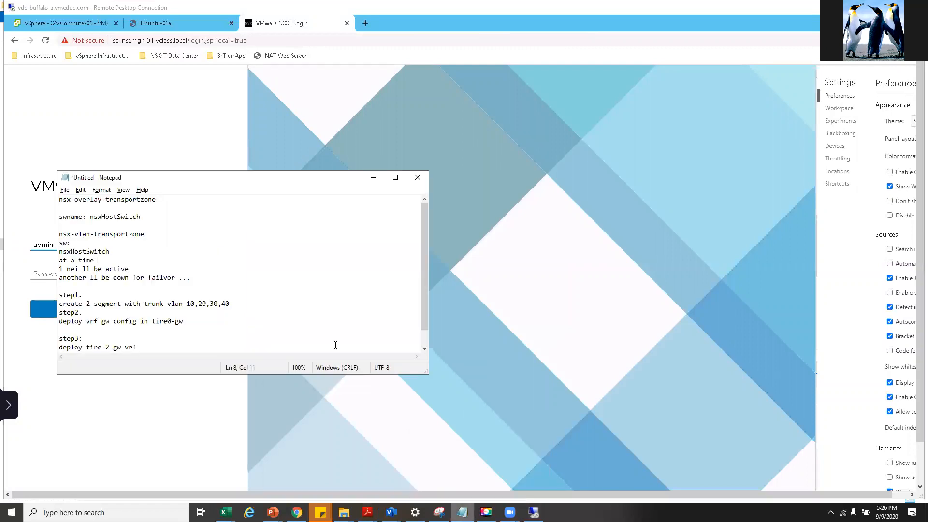
{"action": "left_click", "coordinate": [96, 345]}
{"action": "key", "text": "Return"}
{"action": "type", "text": "VM"}
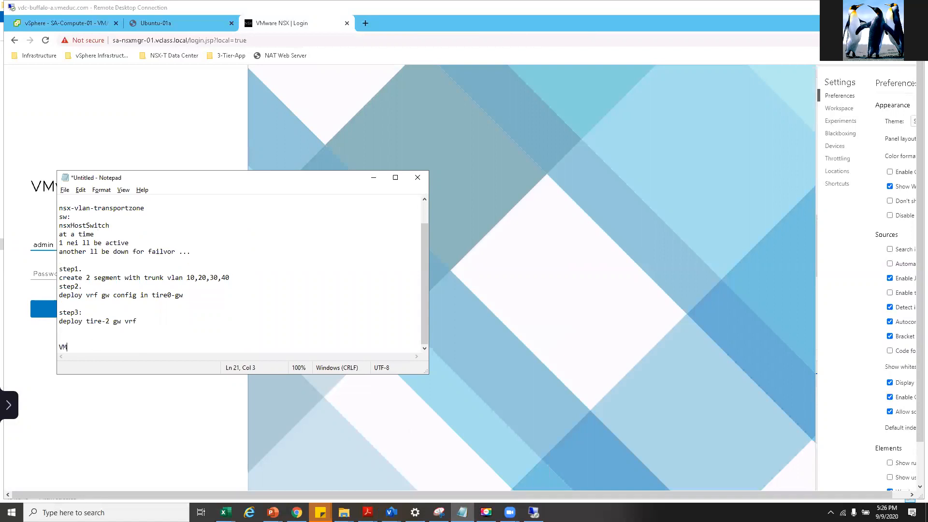
{"action": "type", "text": "ware1"}
- Copy the password from Notepad, paste it into the NSX-T password field and log in
{"action": "key", "text": "shift+Home"}
{"action": "key", "text": "ctrl+c"}
{"action": "left_click", "coordinate": [92, 348]}
{"action": "key", "text": "ctrl+v"}
{"action": "left_click_drag", "start_coordinate": [127, 347], "coordinate": [50, 347]}
{"action": "key", "text": "ctrl+c"}
{"action": "left_click", "coordinate": [40, 272]}
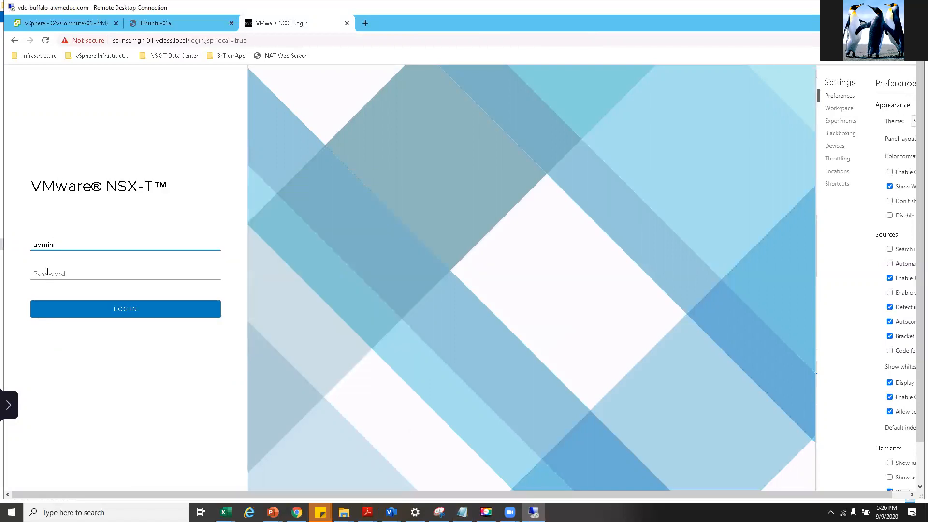
{"action": "key", "text": "ctrl+v"}
{"action": "left_click", "coordinate": [80, 317]}
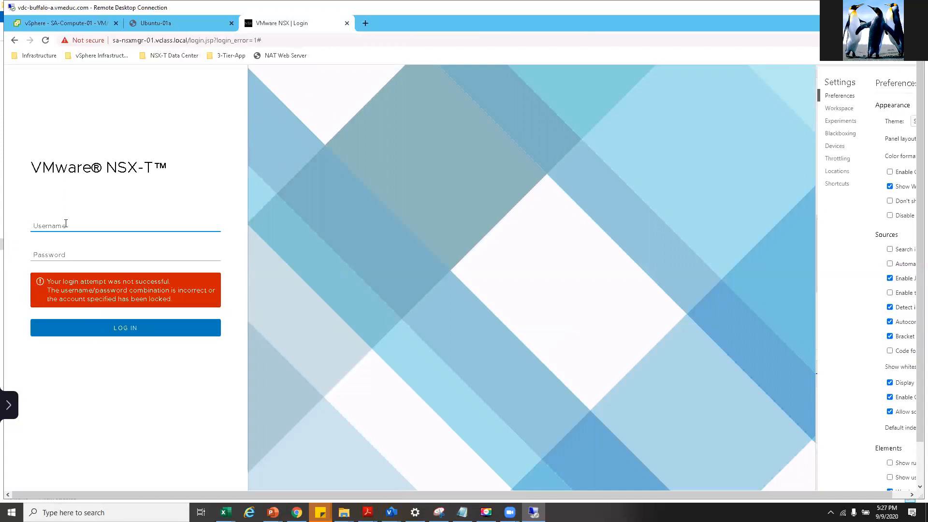
- Retype the admin username and password and submit the NSX-T login again
{"action": "type", "text": "admin"}
{"action": "key", "text": "Tab"}
{"action": "type", "text": "VM"}
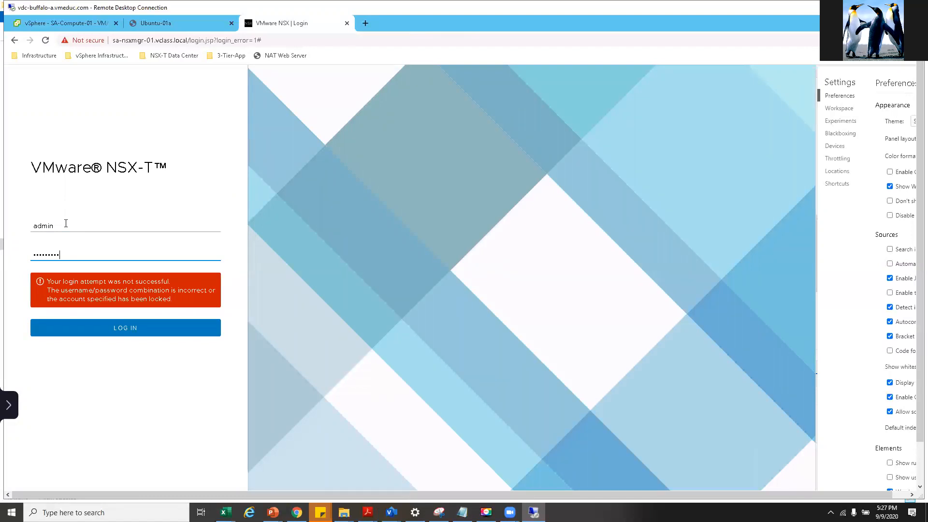
{"action": "key", "text": "Return"}
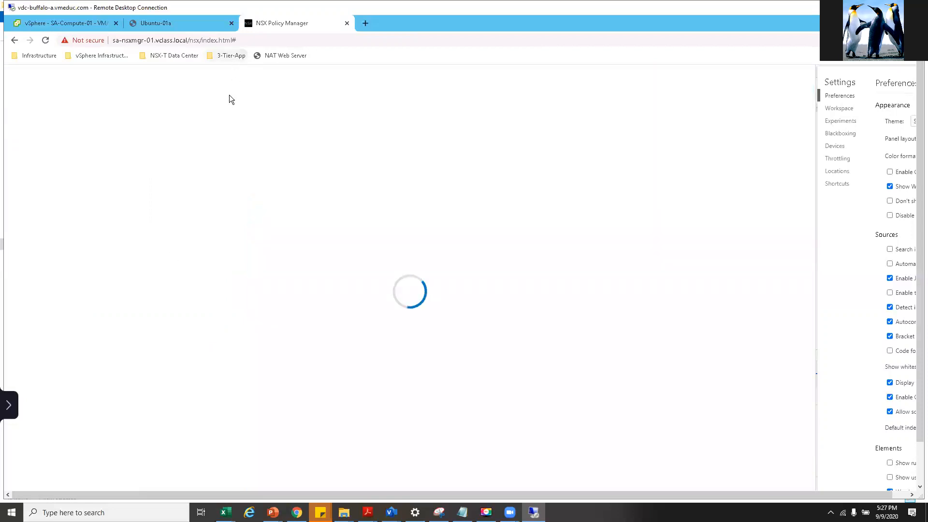
- Close the Ubuntu-01a tab, read the NSX-T version under About, then open the System overview
{"action": "left_click", "coordinate": [231, 23]}
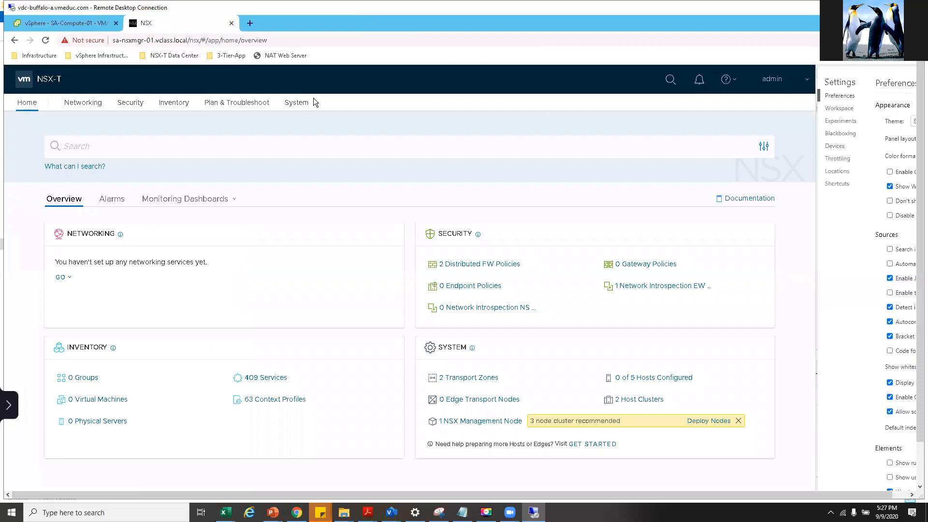
{"action": "left_click", "coordinate": [733, 83]}
{"action": "left_click", "coordinate": [773, 170]}
{"action": "left_click", "coordinate": [735, 83]}
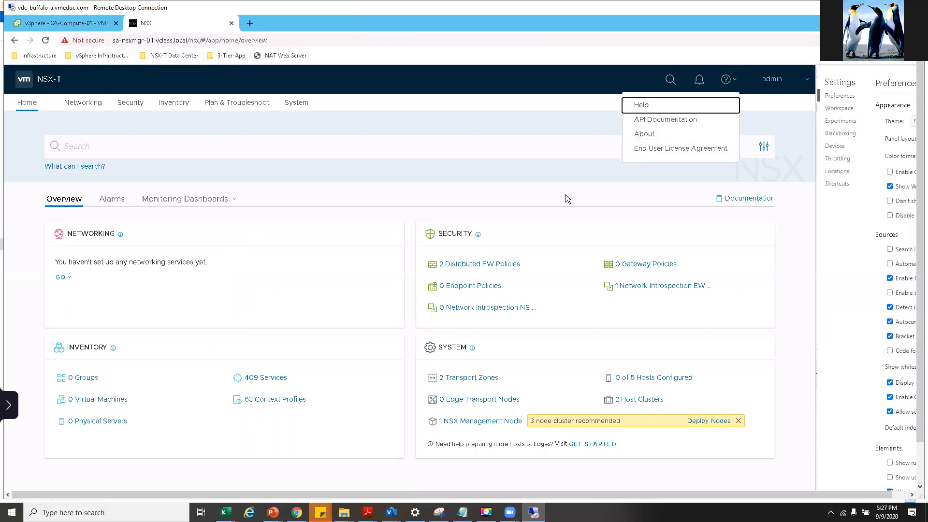
{"action": "left_click", "coordinate": [640, 138]}
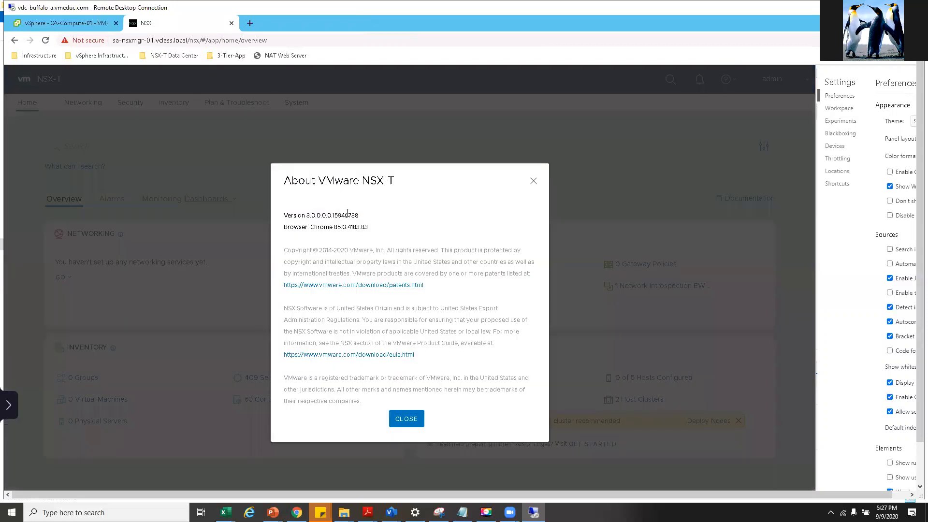
{"action": "left_click_drag", "start_coordinate": [309, 215], "coordinate": [360, 215]}
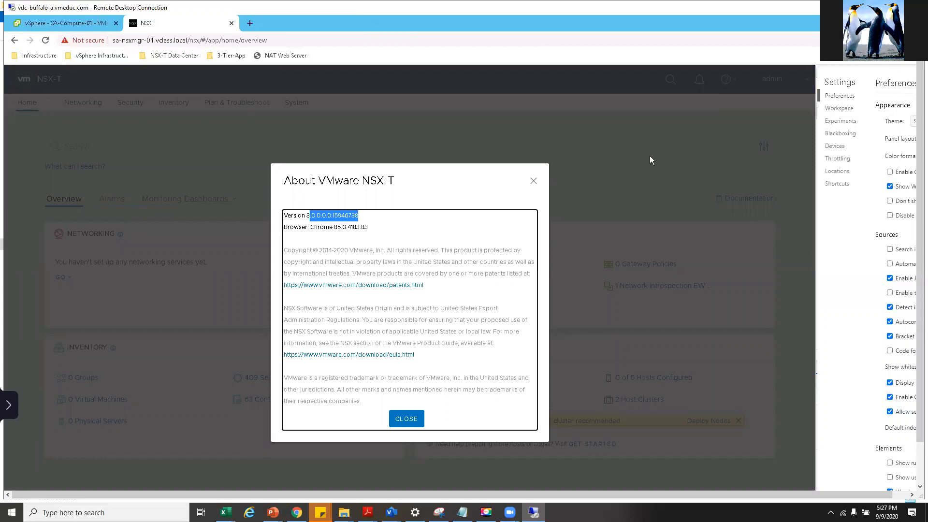
{"action": "left_click", "coordinate": [406, 418]}
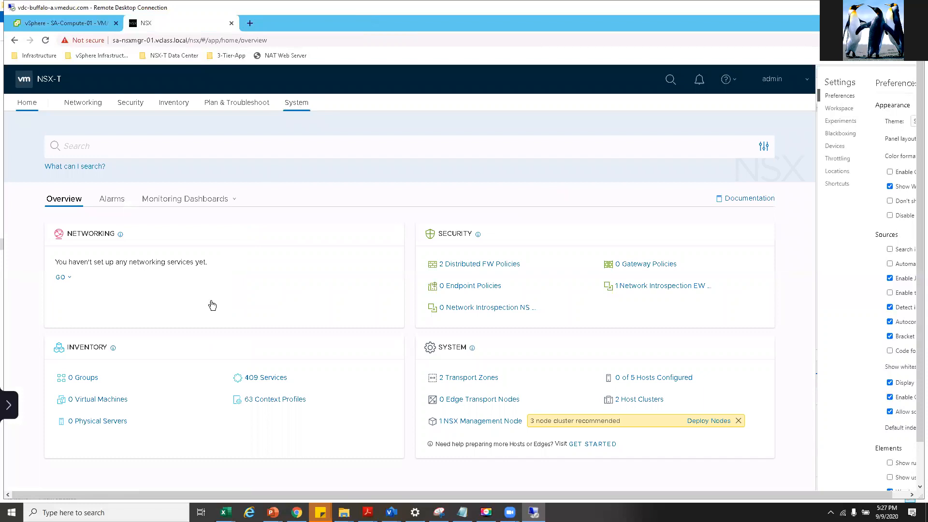
{"action": "left_click", "coordinate": [297, 104]}
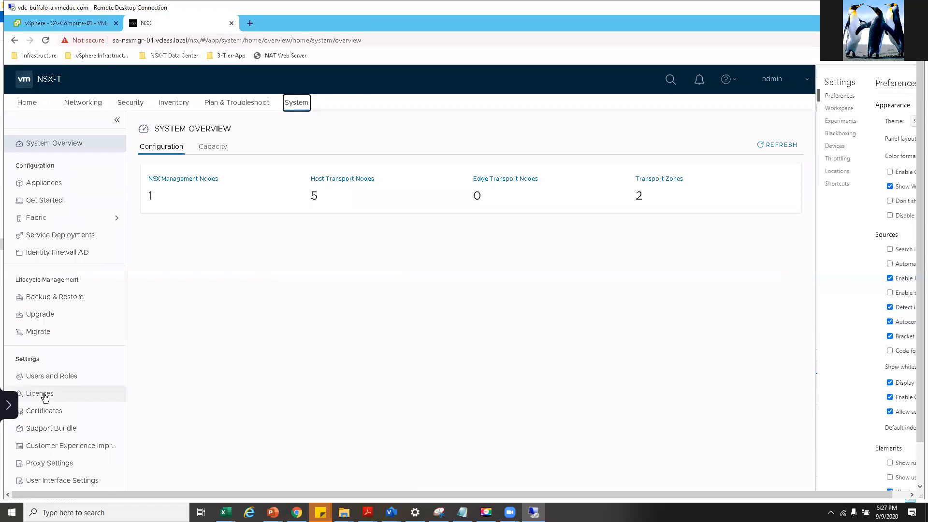
- Open the NSX-T Licenses page and check the NSX Manager configuration task in the lab guide
{"action": "left_click", "coordinate": [44, 396]}
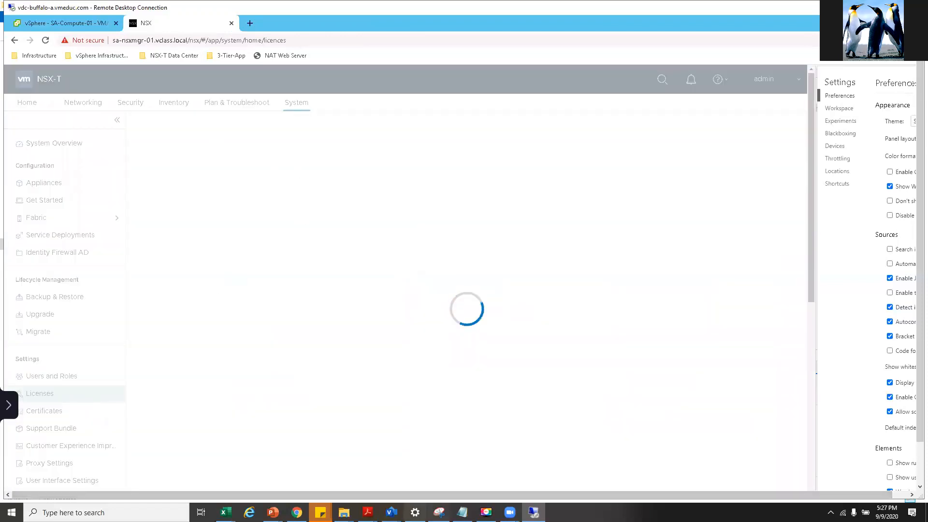
{"action": "mouse_move", "coordinate": [368, 511]}
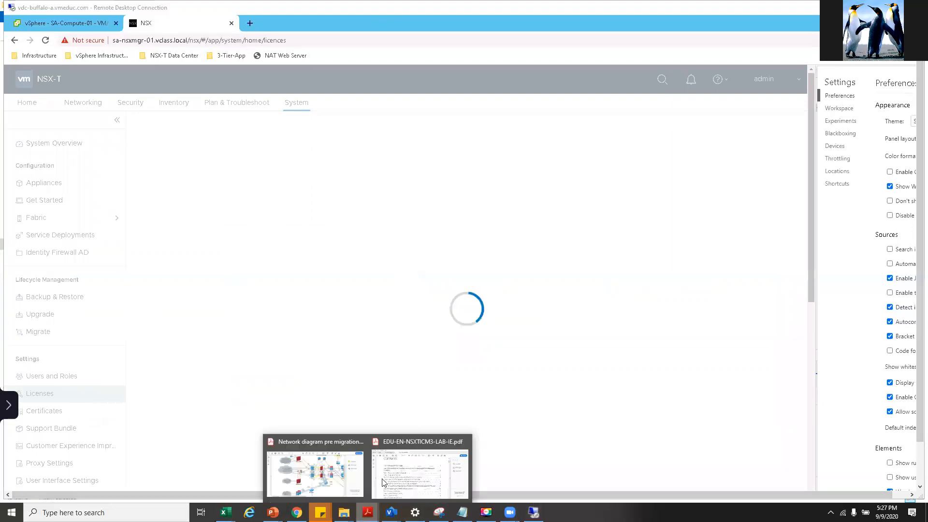
{"action": "left_click", "coordinate": [432, 472]}
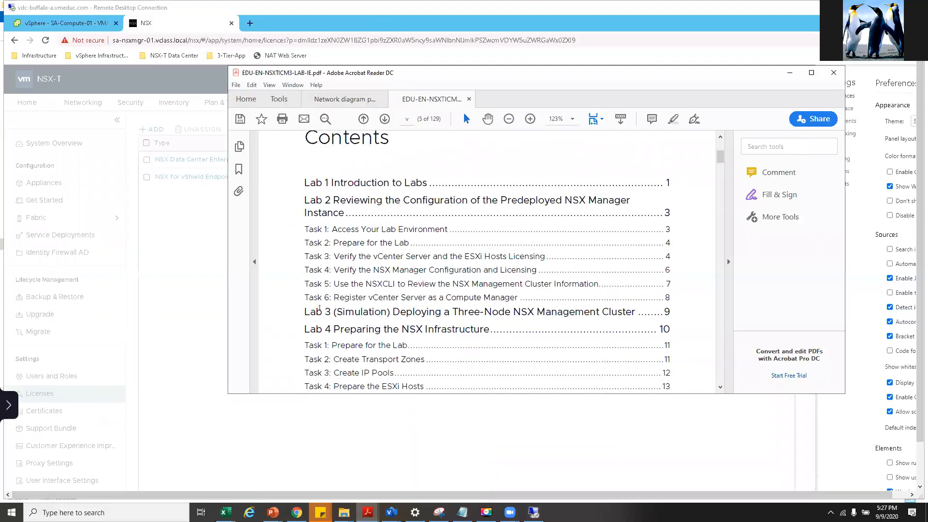
{"action": "left_click_drag", "start_coordinate": [340, 271], "coordinate": [470, 275]}
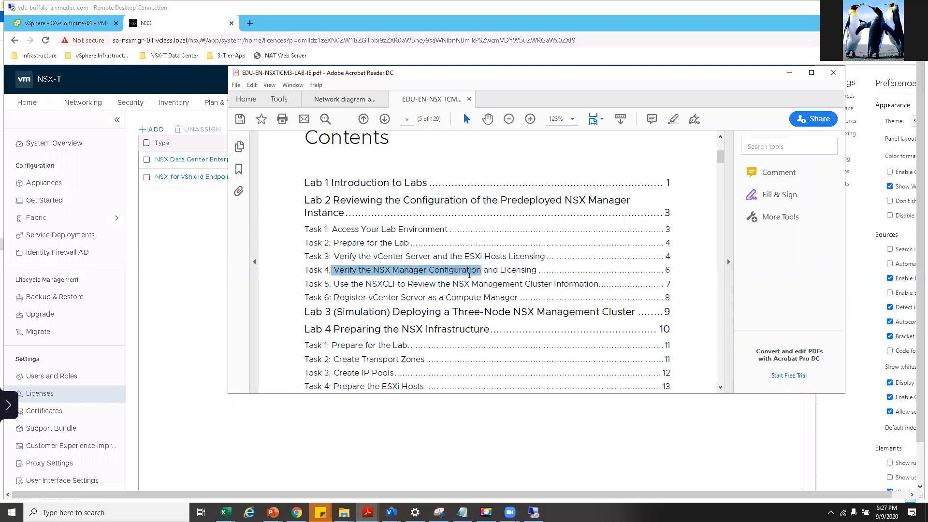
{"action": "right_click", "coordinate": [174, 247]}
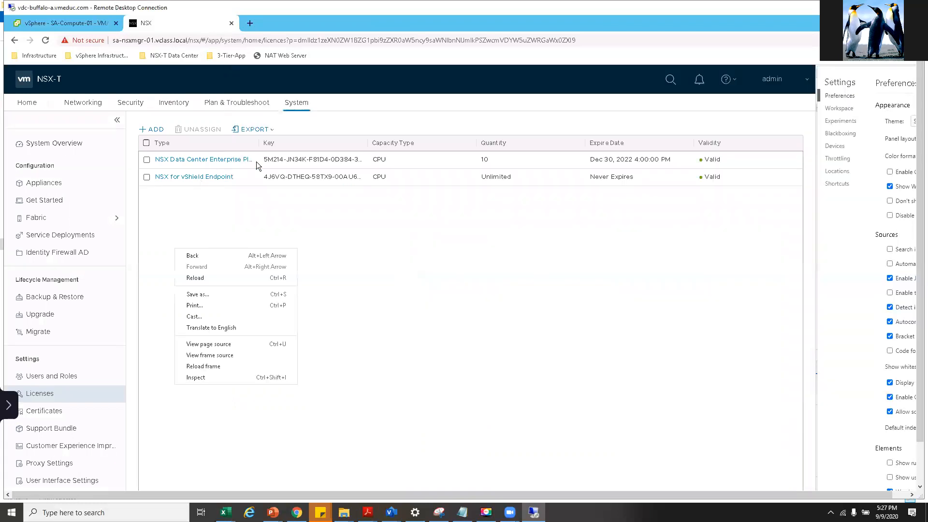
{"action": "right_click", "coordinate": [269, 142]}
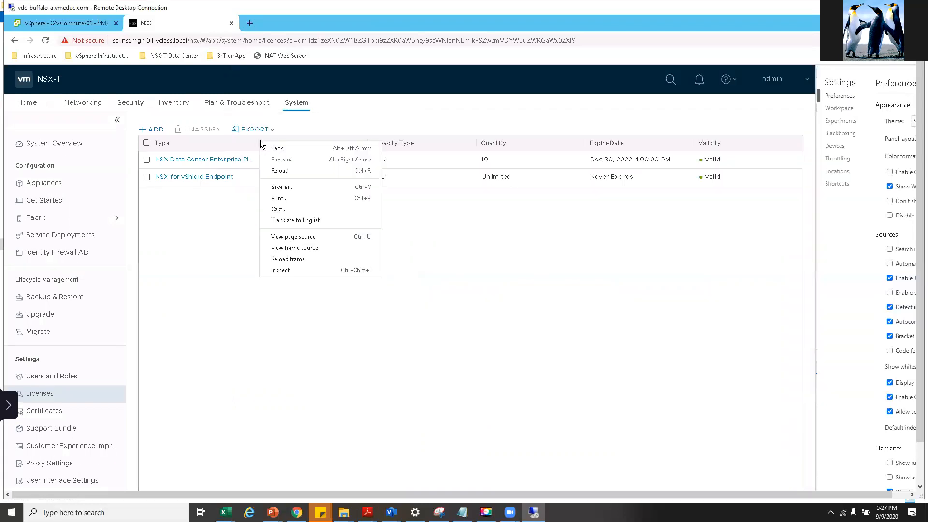
- Sort the licenses by Type and select the NSX Data Center Enterprise Plus license
{"action": "left_click", "coordinate": [258, 141]}
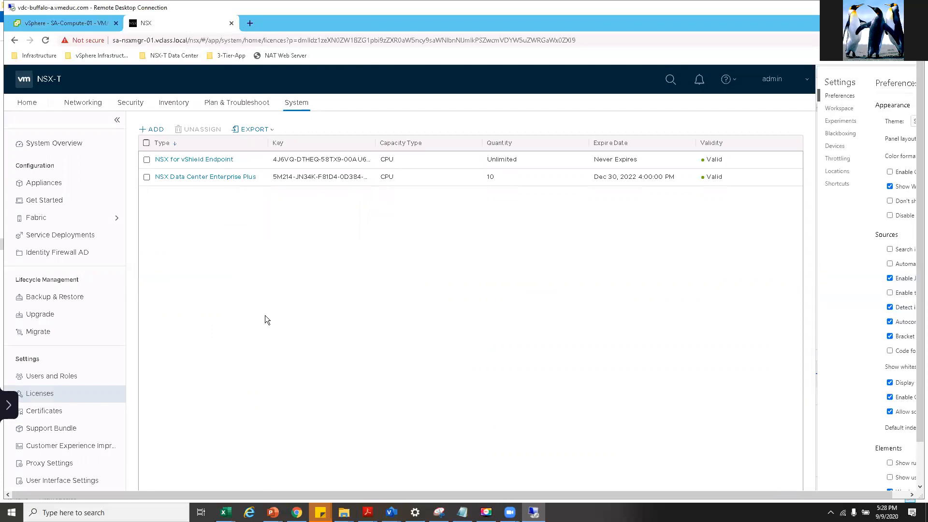
{"action": "left_click", "coordinate": [691, 161]}
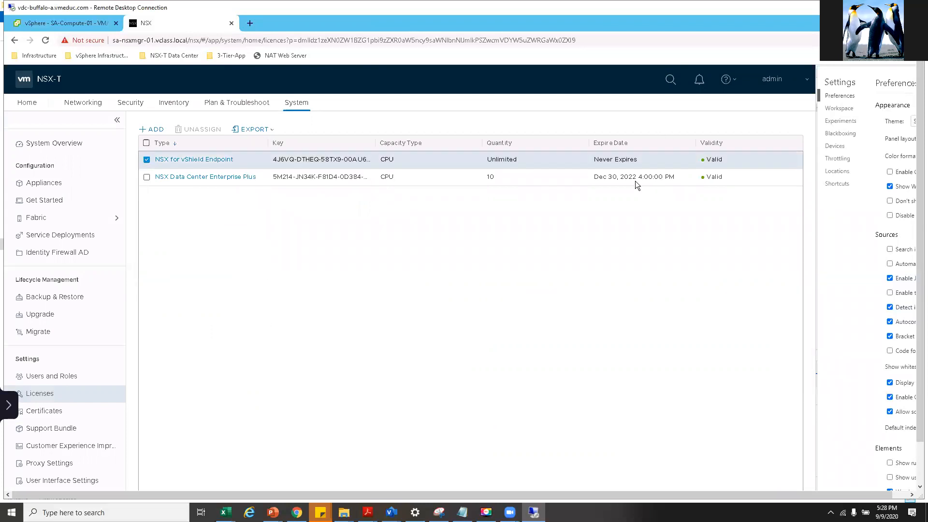
{"action": "left_click", "coordinate": [599, 177]}
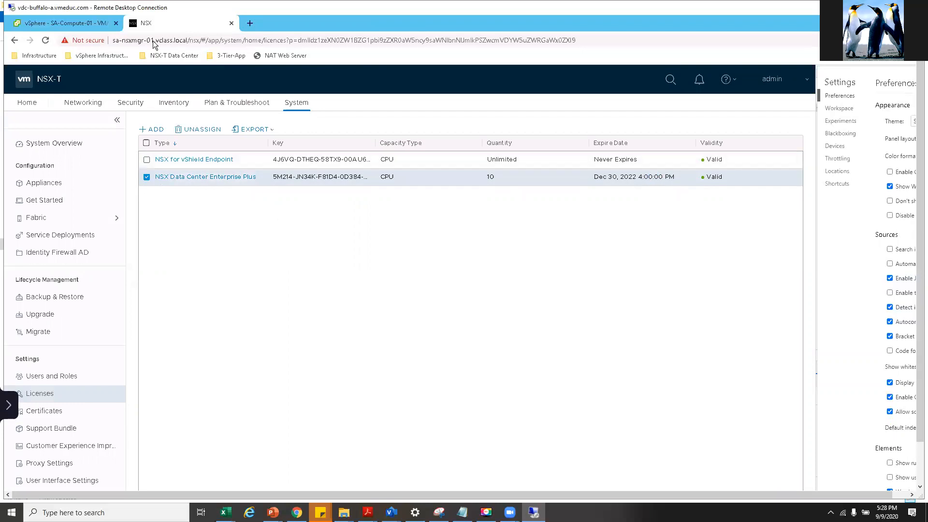
{"action": "left_click", "coordinate": [57, 24]}
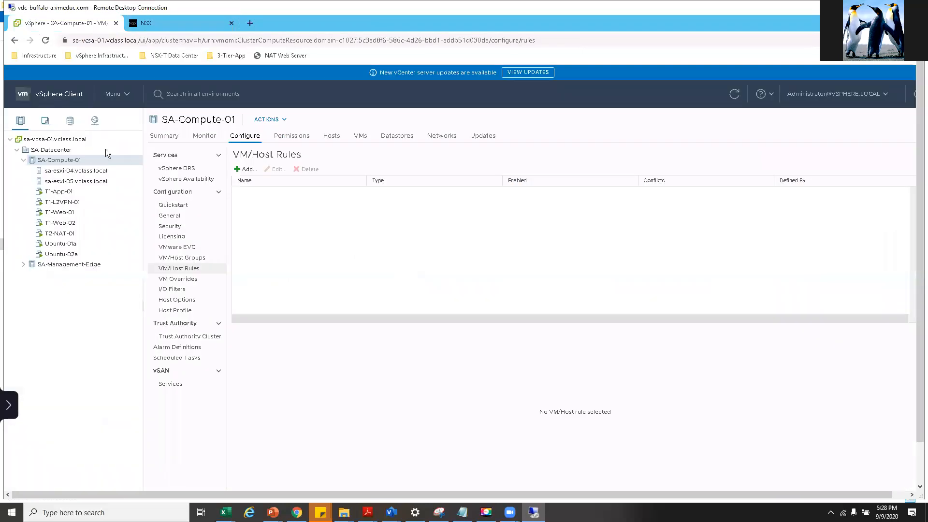
- View the licensing details of vCenter server sa-vcsa-01.vclass.local
{"action": "left_click", "coordinate": [69, 148]}
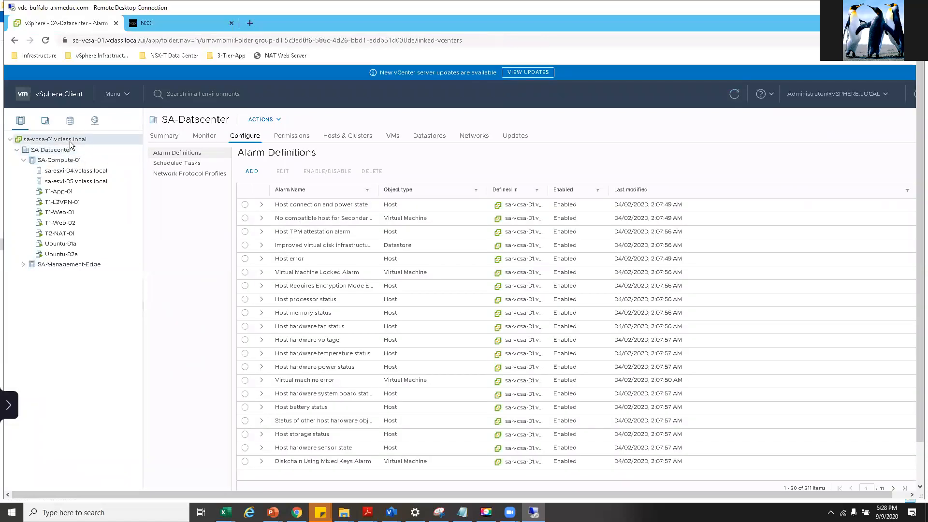
{"action": "left_click", "coordinate": [70, 141]}
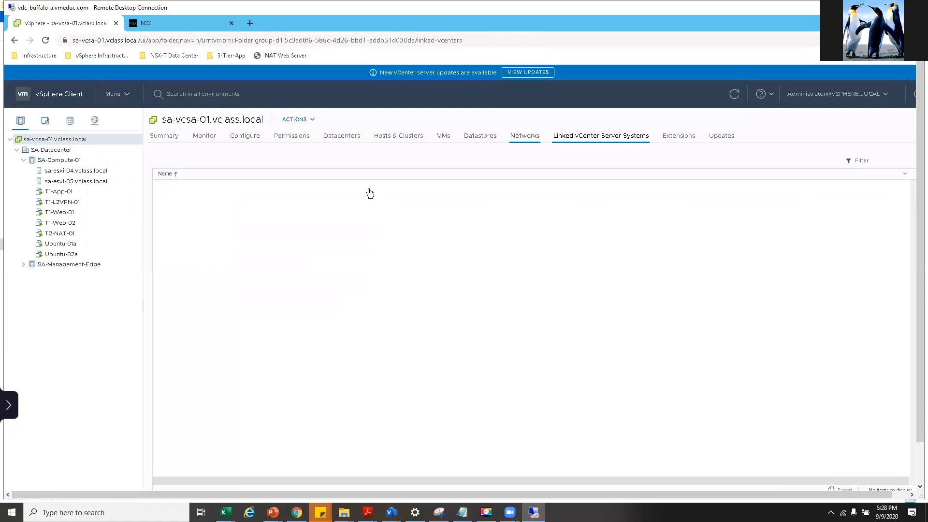
{"action": "left_click", "coordinate": [337, 141]}
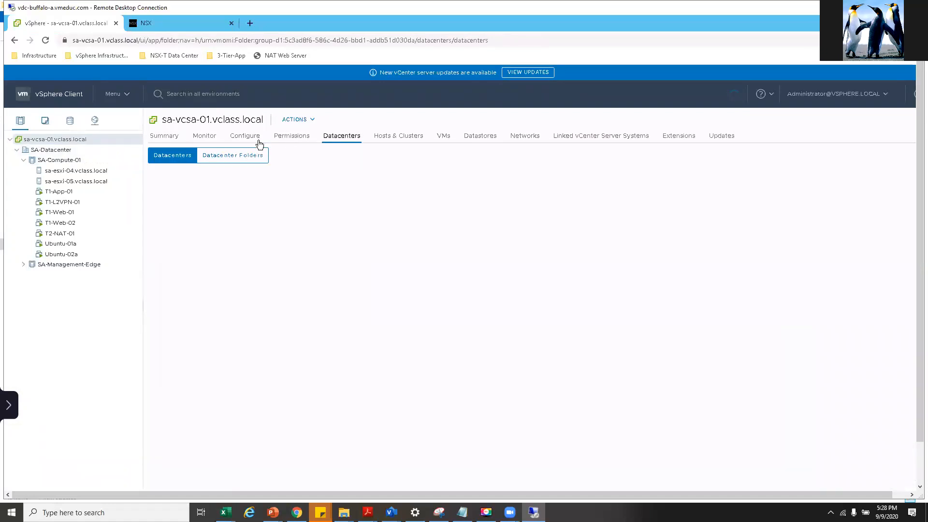
{"action": "left_click", "coordinate": [246, 140]}
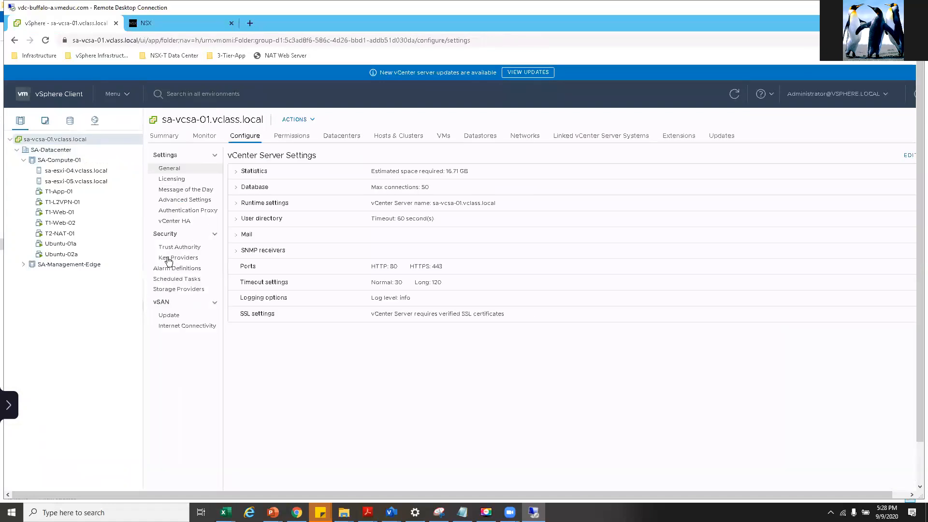
{"action": "left_click", "coordinate": [174, 180]}
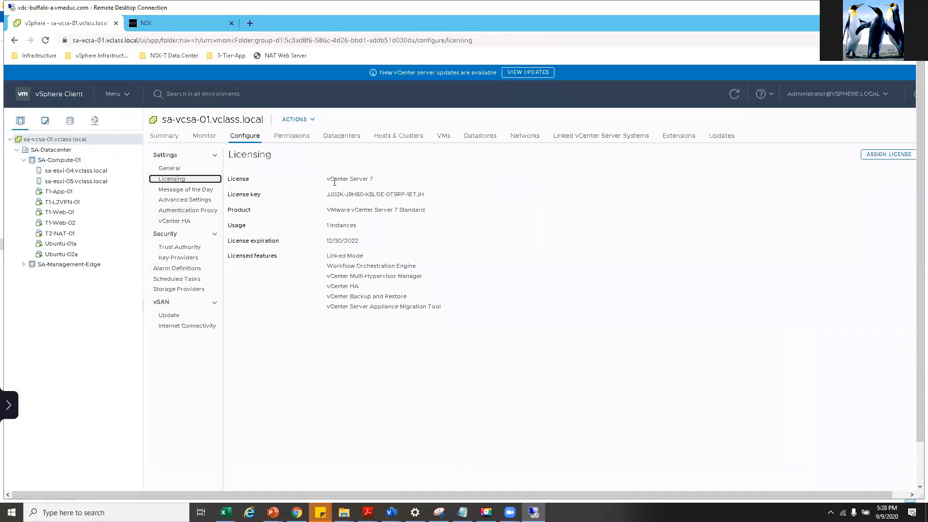
{"action": "left_click_drag", "start_coordinate": [349, 179], "coordinate": [346, 180]}
- View host sa-esxi-04's licensing: vSphere 7 Enterprise Plus, expiring 12/30/2022
{"action": "left_click", "coordinate": [76, 170]}
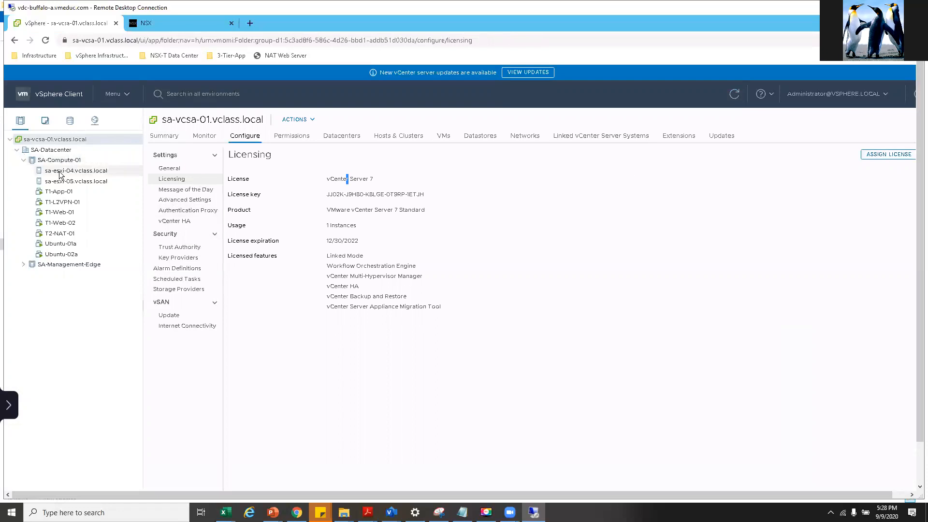
{"action": "left_click", "coordinate": [246, 139]}
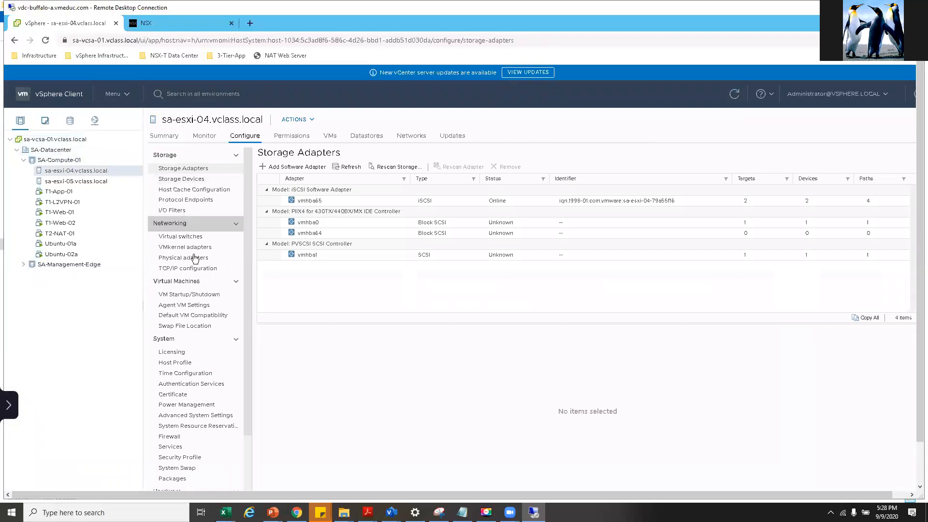
{"action": "left_click", "coordinate": [175, 354]}
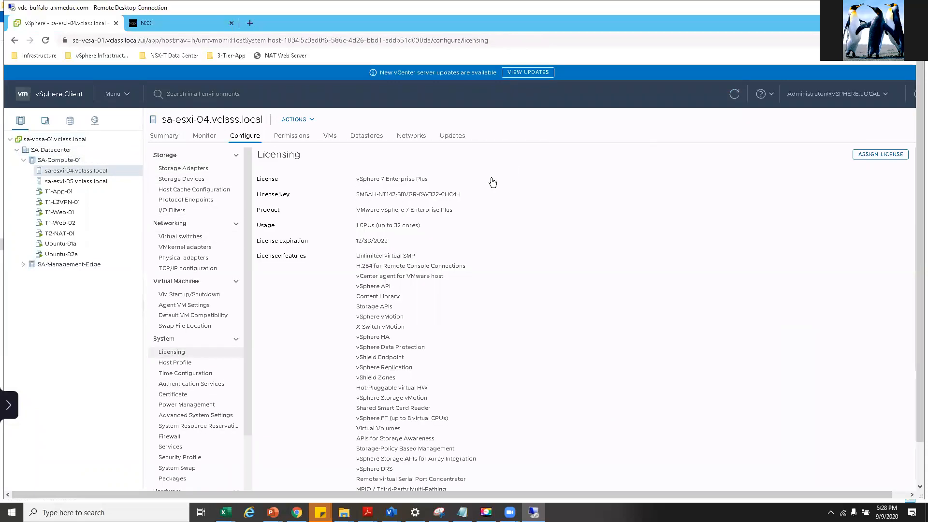
{"action": "left_click", "coordinate": [771, 96]}
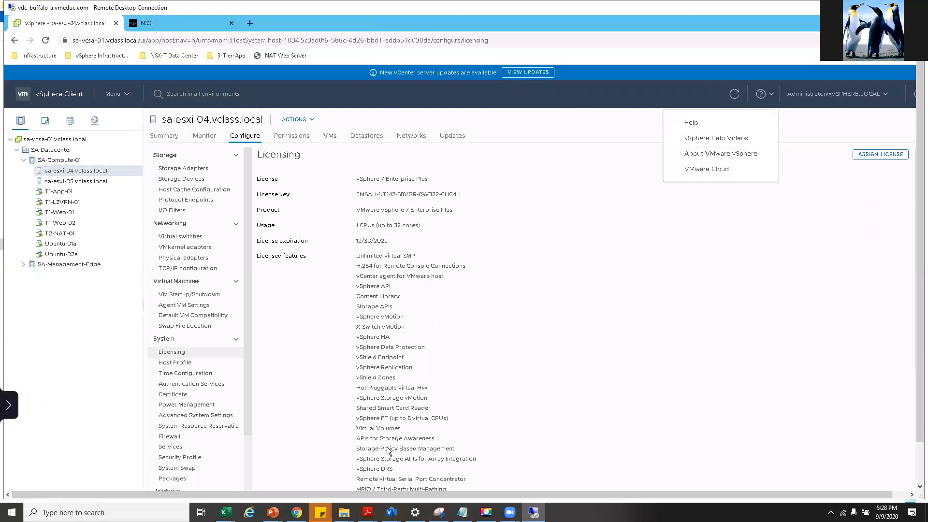
{"action": "left_click", "coordinate": [184, 23]}
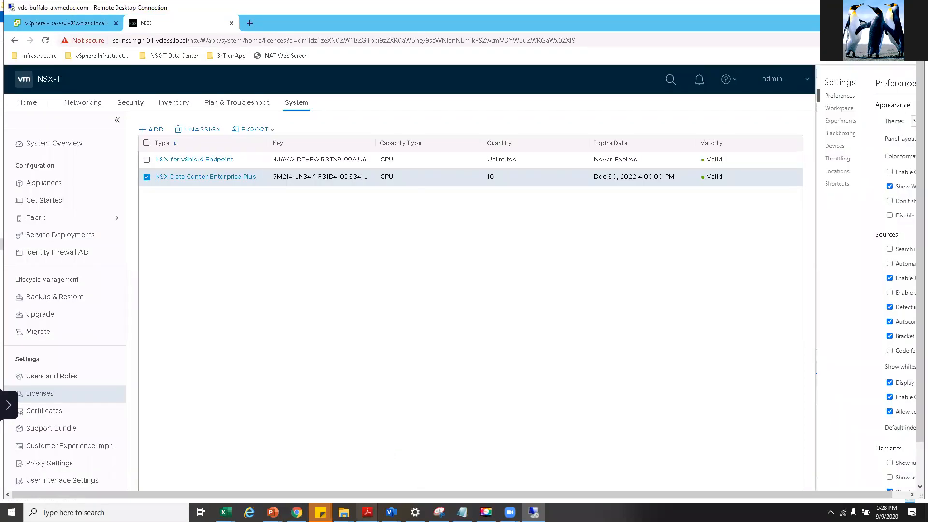
- Bring the lab guide forward and scroll to the topology map, inspecting the RRAS and Vyos router images
{"action": "mouse_move", "coordinate": [367, 513]}
{"action": "left_click", "coordinate": [397, 488]}
{"action": "scroll", "coordinate": [340, 329], "scroll_direction": "up", "scroll_amount": 1}
{"action": "scroll", "coordinate": [340, 329], "scroll_direction": "down", "scroll_amount": 3}
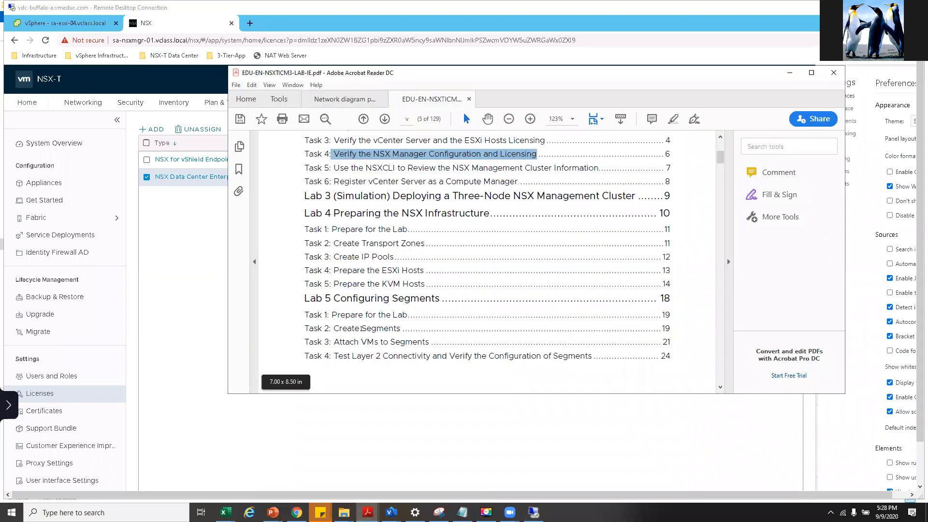
{"action": "scroll", "coordinate": [361, 328], "scroll_direction": "down", "scroll_amount": 20}
{"action": "scroll", "coordinate": [361, 330], "scroll_direction": "down", "scroll_amount": 15}
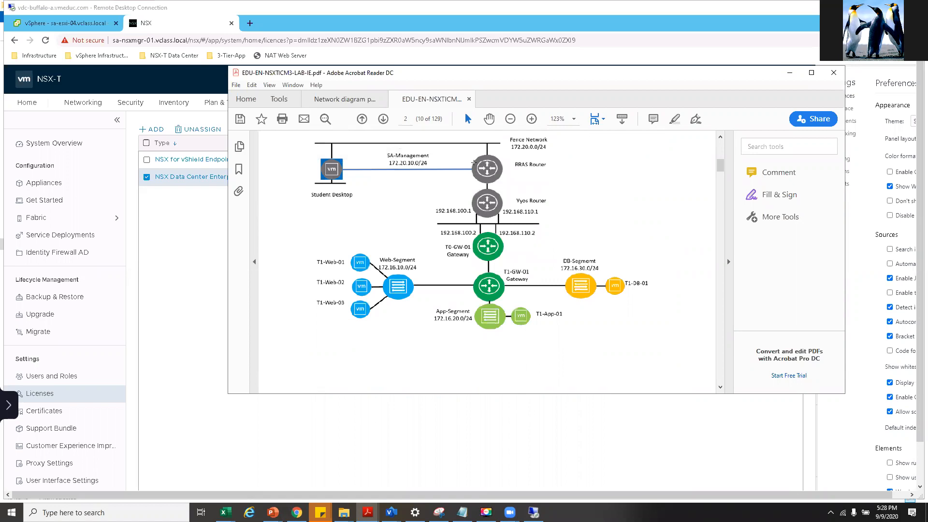
{"action": "left_click", "coordinate": [472, 173]}
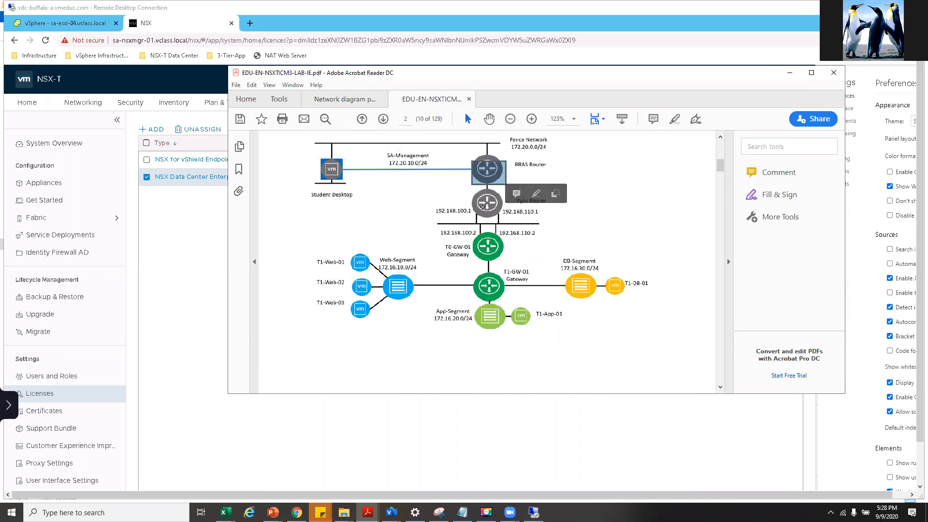
{"action": "left_click", "coordinate": [468, 197]}
{"action": "left_click", "coordinate": [396, 374]}
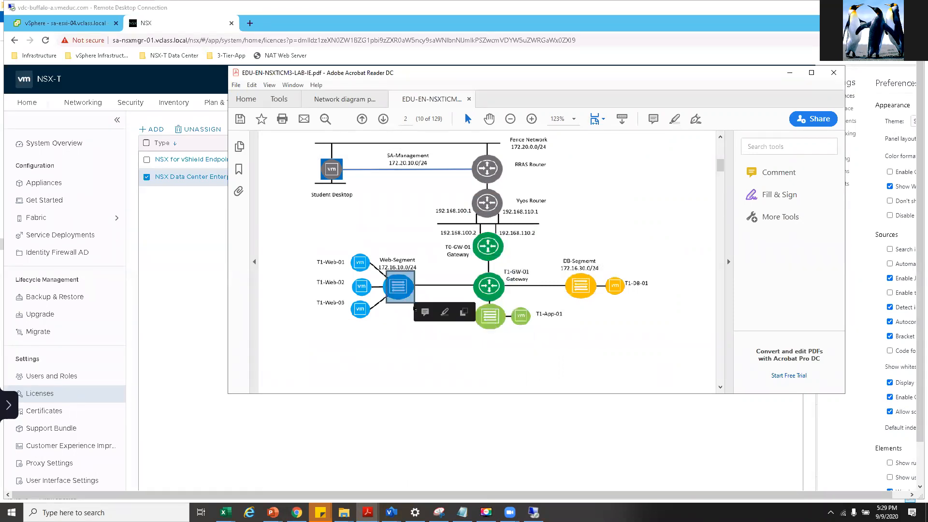
- Highlight the T1-App-01, T1-Web-03 and T1-GW-01 Gateway labels in the topology diagram
{"action": "scroll", "coordinate": [410, 289], "scroll_direction": "down", "scroll_amount": 4}
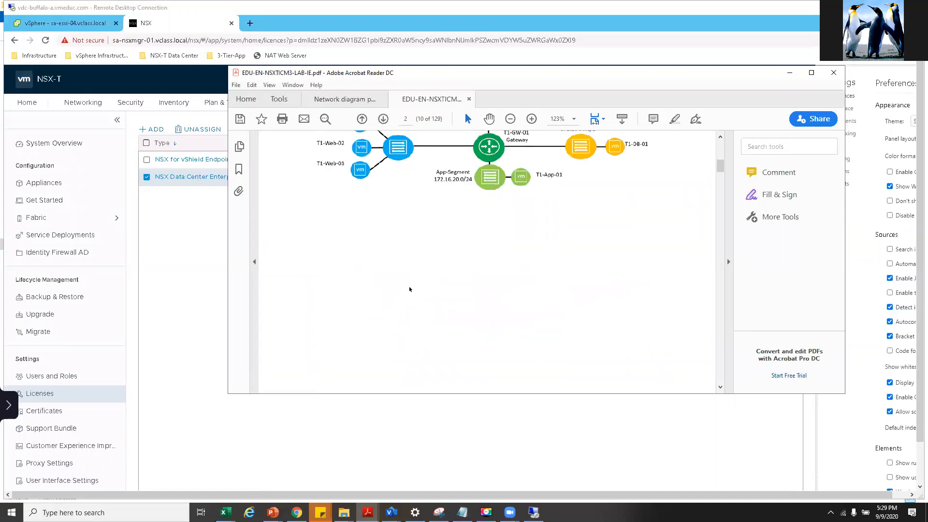
{"action": "scroll", "coordinate": [409, 289], "scroll_direction": "up", "scroll_amount": 4}
{"action": "left_click_drag", "start_coordinate": [533, 310], "coordinate": [565, 320]}
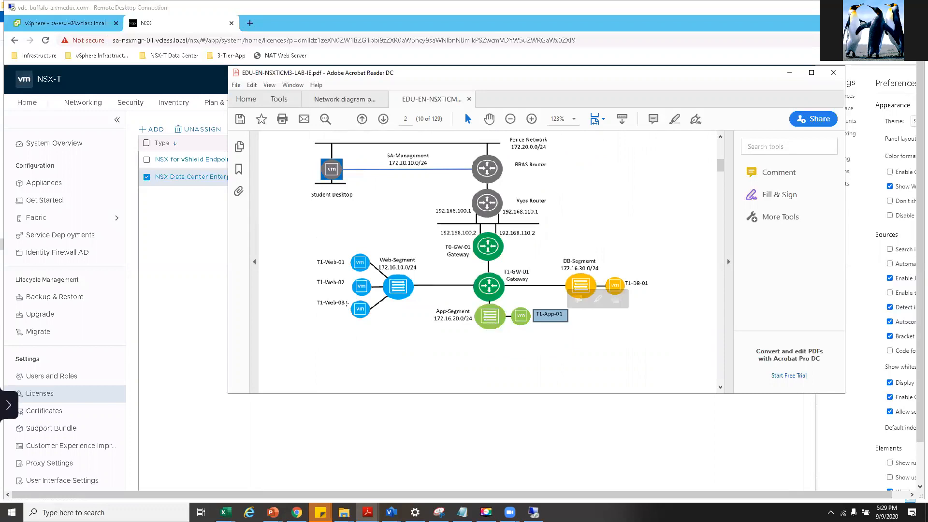
{"action": "left_click", "coordinate": [306, 303]}
{"action": "left_click_drag", "start_coordinate": [314, 302], "coordinate": [346, 304]}
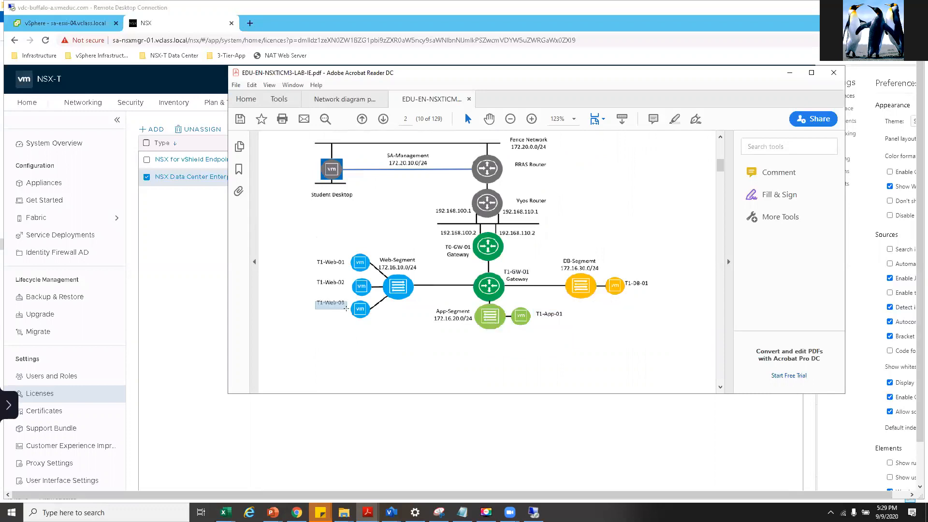
{"action": "left_click", "coordinate": [513, 370]}
{"action": "left_click_drag", "start_coordinate": [503, 271], "coordinate": [535, 281]}
{"action": "left_click", "coordinate": [471, 349]}
{"action": "left_click_drag", "start_coordinate": [320, 291], "coordinate": [351, 313]}
{"action": "left_click_drag", "start_coordinate": [309, 192], "coordinate": [381, 206]}
- Glance at the NSX-T Licenses page, then return to the guide at Task 2: Prepare for the Lab
{"action": "scroll", "coordinate": [355, 237], "scroll_direction": "up", "scroll_amount": 1}
{"action": "scroll", "coordinate": [355, 238], "scroll_direction": "up", "scroll_amount": 1}
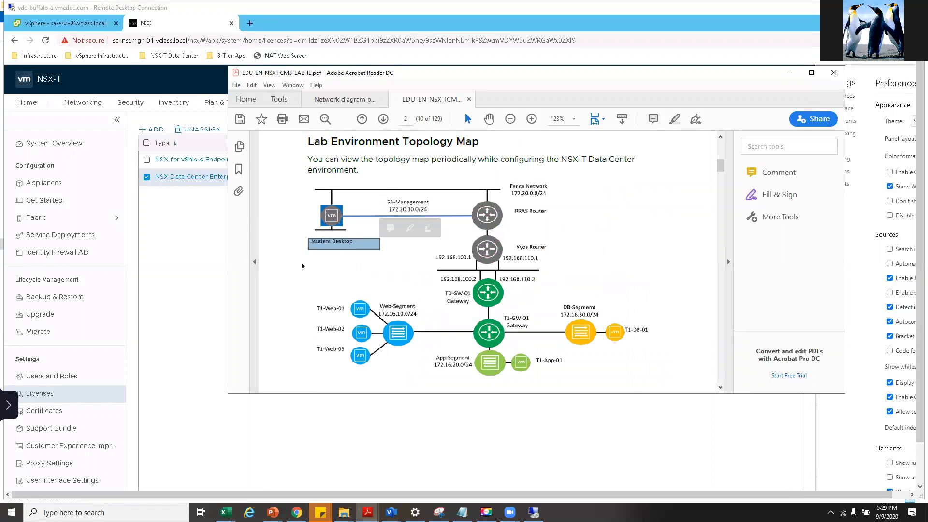
{"action": "left_click", "coordinate": [226, 266]}
{"action": "right_click", "coordinate": [266, 268]}
{"action": "left_click", "coordinate": [172, 320]}
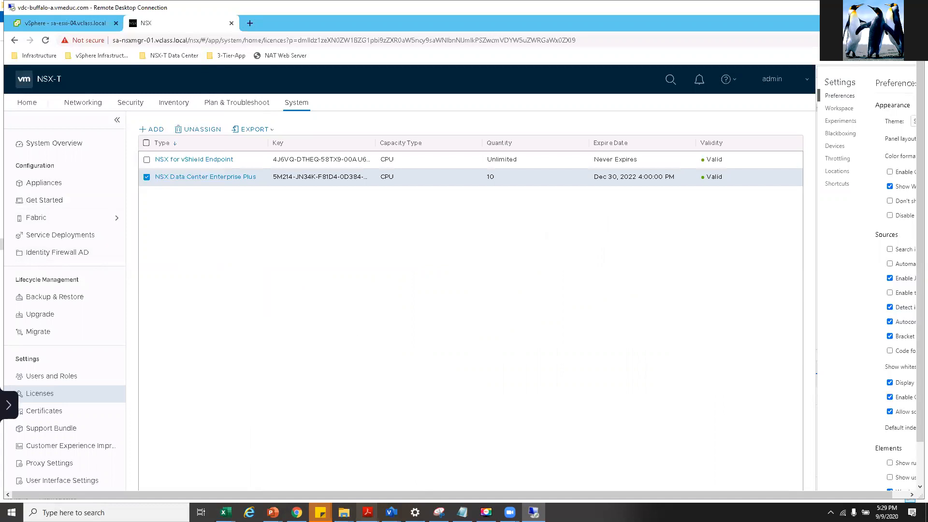
{"action": "mouse_move", "coordinate": [367, 511]}
{"action": "left_click", "coordinate": [426, 471]}
{"action": "scroll", "coordinate": [400, 379], "scroll_direction": "down", "scroll_amount": 12}
{"action": "right_click", "coordinate": [400, 380]}
- Dismiss the popup and review the Lab 2 heading and its task list in the lab guide
{"action": "left_click", "coordinate": [363, 213]}
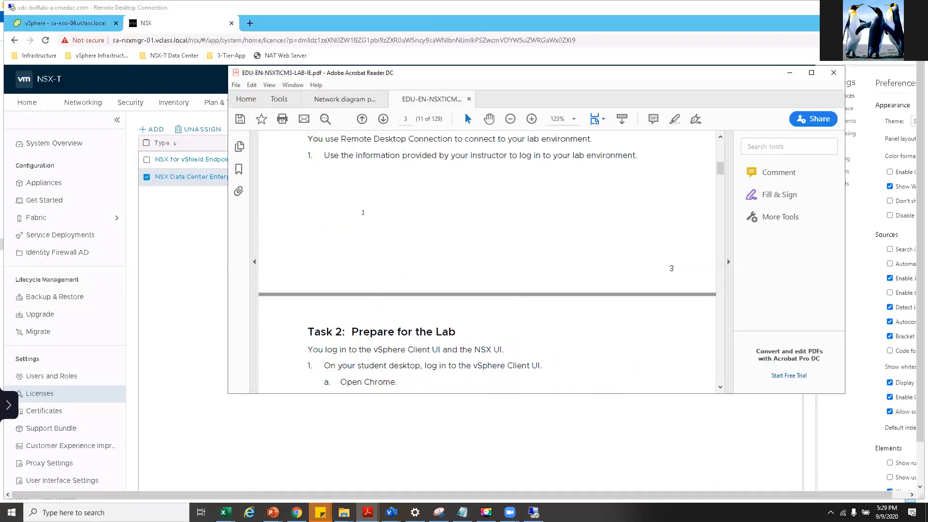
{"action": "scroll", "coordinate": [363, 213], "scroll_direction": "up", "scroll_amount": 10}
{"action": "left_click_drag", "start_coordinate": [521, 242], "coordinate": [624, 231]}
{"action": "left_click", "coordinate": [390, 286]}
{"action": "scroll", "coordinate": [391, 286], "scroll_direction": "down", "scroll_amount": 3}
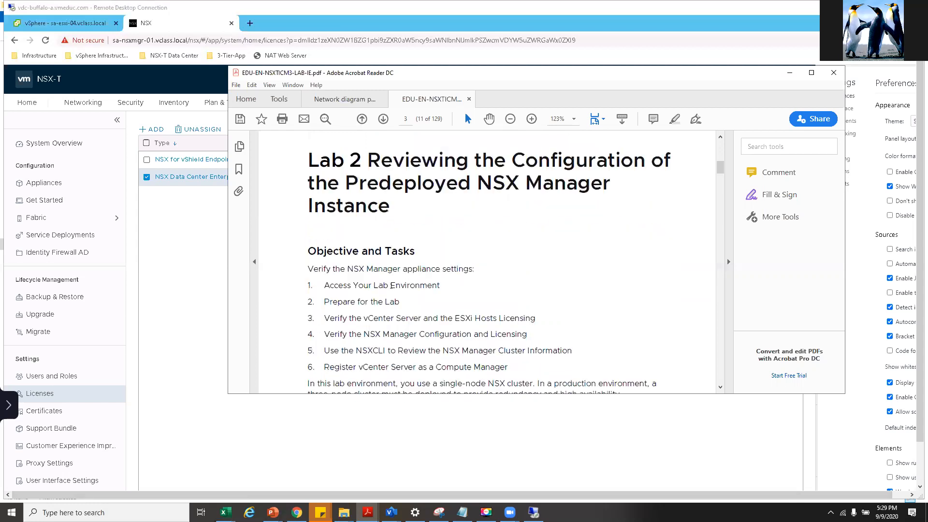
{"action": "scroll", "coordinate": [391, 277], "scroll_direction": "down", "scroll_amount": 7}
{"action": "left_click_drag", "start_coordinate": [334, 155], "coordinate": [509, 205]}
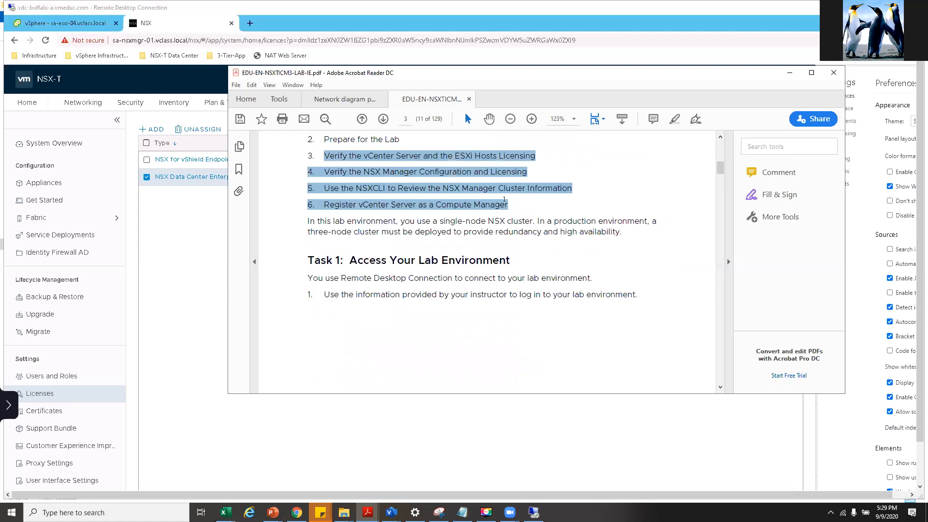
{"action": "left_click", "coordinate": [395, 226]}
- Read the vSphere Client login steps and the NSX-T Data Center bookmark step
{"action": "scroll", "coordinate": [395, 225], "scroll_direction": "down", "scroll_amount": 5}
{"action": "scroll", "coordinate": [395, 225], "scroll_direction": "down", "scroll_amount": 3}
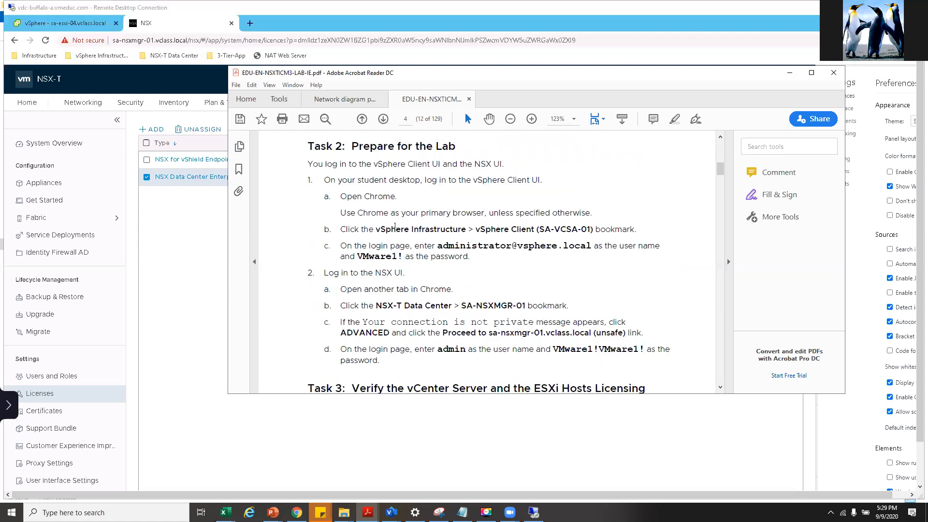
{"action": "left_click_drag", "start_coordinate": [351, 146], "coordinate": [472, 164]}
{"action": "left_click", "coordinate": [474, 221]}
{"action": "left_click_drag", "start_coordinate": [476, 228], "coordinate": [569, 246]}
{"action": "left_click", "coordinate": [456, 283]}
{"action": "left_click_drag", "start_coordinate": [384, 307], "coordinate": [566, 306]}
{"action": "left_click", "coordinate": [476, 349]}
{"action": "left_click_drag", "start_coordinate": [379, 308], "coordinate": [566, 306]}
{"action": "left_click", "coordinate": [385, 335]}
- Move past Task 3 to the Task 4 verification section, then return to NSX-T Manager
{"action": "scroll", "coordinate": [385, 335], "scroll_direction": "down", "scroll_amount": 5}
{"action": "left_click_drag", "start_coordinate": [510, 180], "coordinate": [645, 179]}
{"action": "left_click", "coordinate": [396, 307]}
{"action": "scroll", "coordinate": [396, 308], "scroll_direction": "down", "scroll_amount": 3}
{"action": "scroll", "coordinate": [396, 308], "scroll_direction": "down", "scroll_amount": 20}
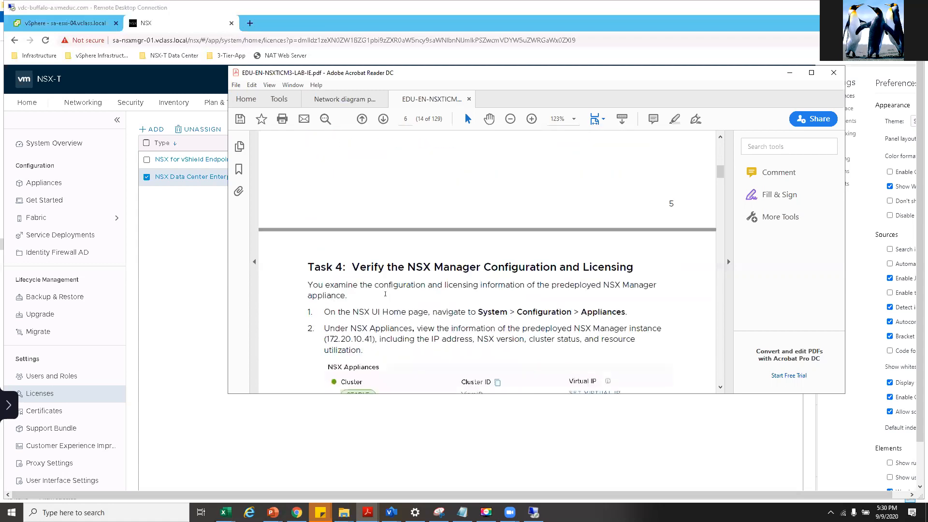
{"action": "scroll", "coordinate": [385, 289], "scroll_direction": "down", "scroll_amount": 3}
{"action": "left_click_drag", "start_coordinate": [352, 175], "coordinate": [634, 175]}
{"action": "left_click", "coordinate": [525, 187]}
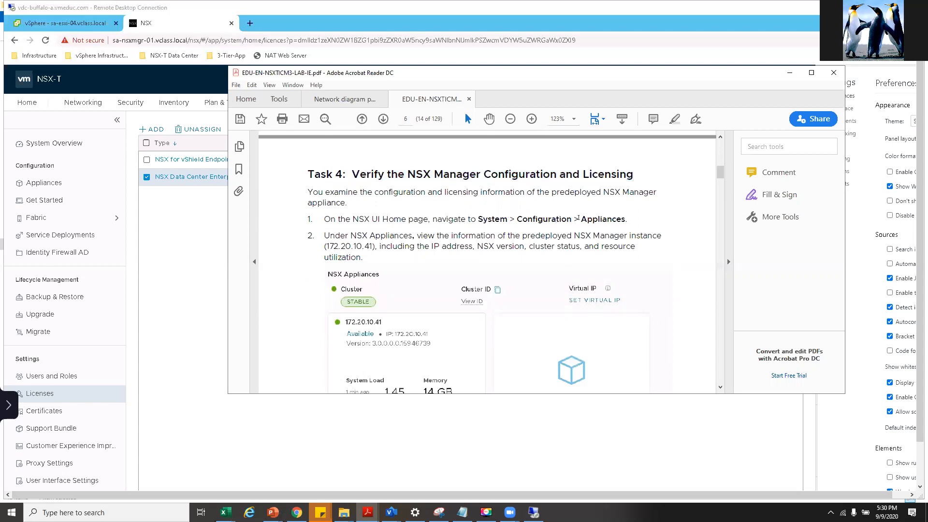
{"action": "left_click", "coordinate": [41, 186]}
- Open the Appliances page showing node 172.20.10.41 and launch Add NSX Appliance
{"action": "right_click", "coordinate": [41, 185]}
{"action": "key", "text": "Escape"}
{"action": "right_click", "coordinate": [41, 182]}
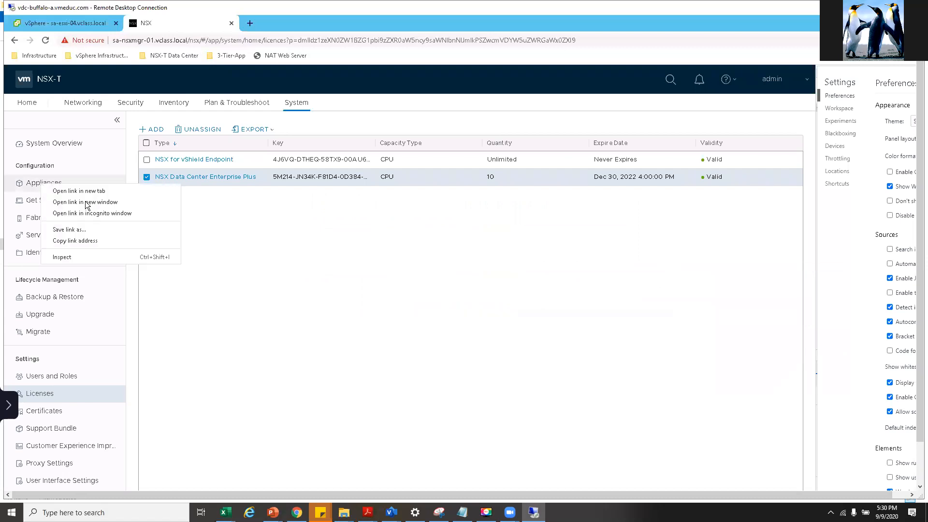
{"action": "left_click", "coordinate": [33, 185]}
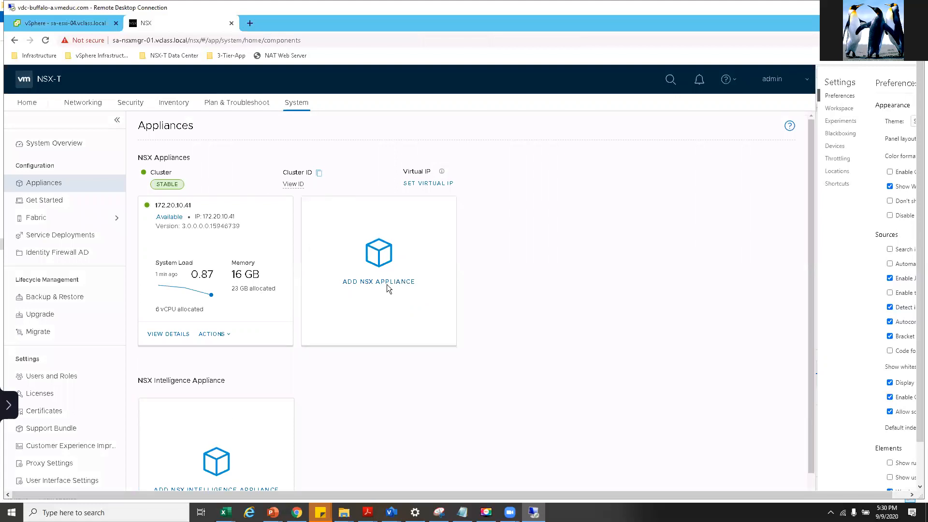
{"action": "left_click", "coordinate": [387, 287]}
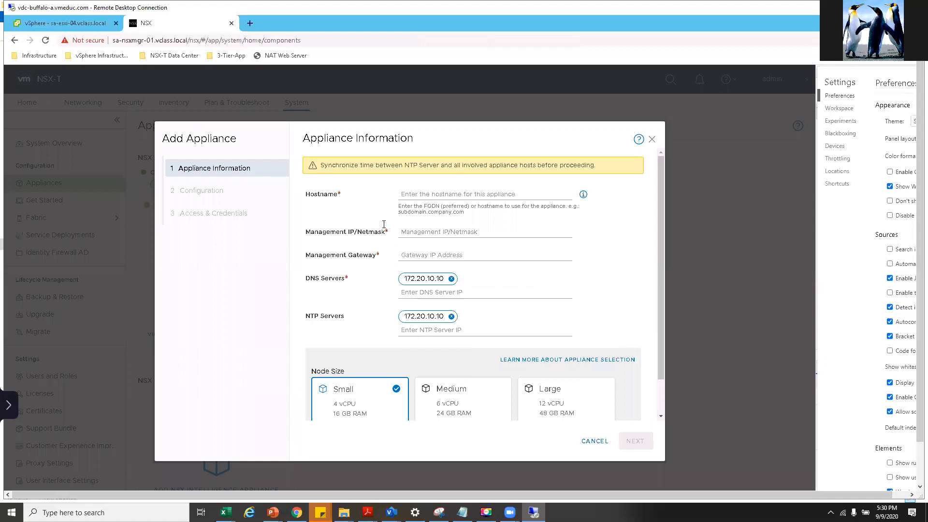
- Review the Appliance Information fields, try Medium then Small node size, and cancel the wizard
{"action": "left_click", "coordinate": [423, 235]}
{"action": "scroll", "coordinate": [426, 262], "scroll_direction": "down", "scroll_amount": 1}
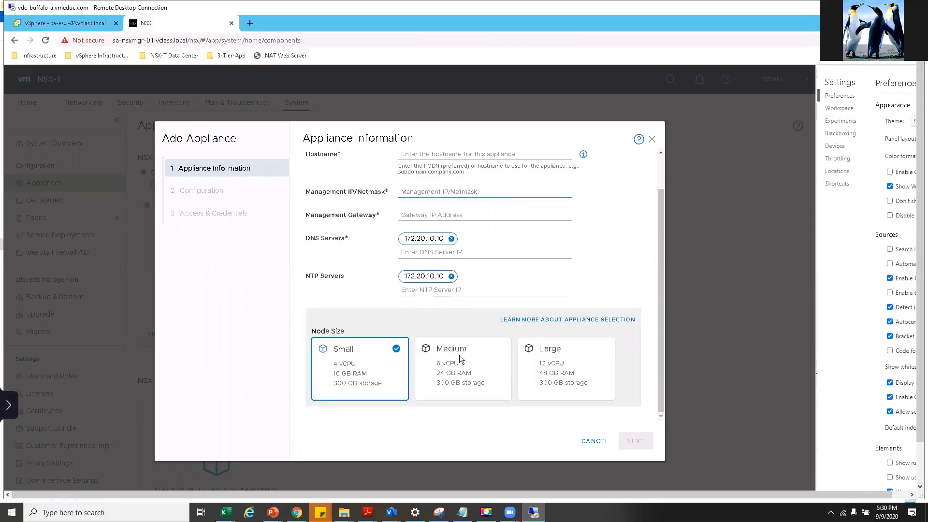
{"action": "left_click", "coordinate": [457, 357]}
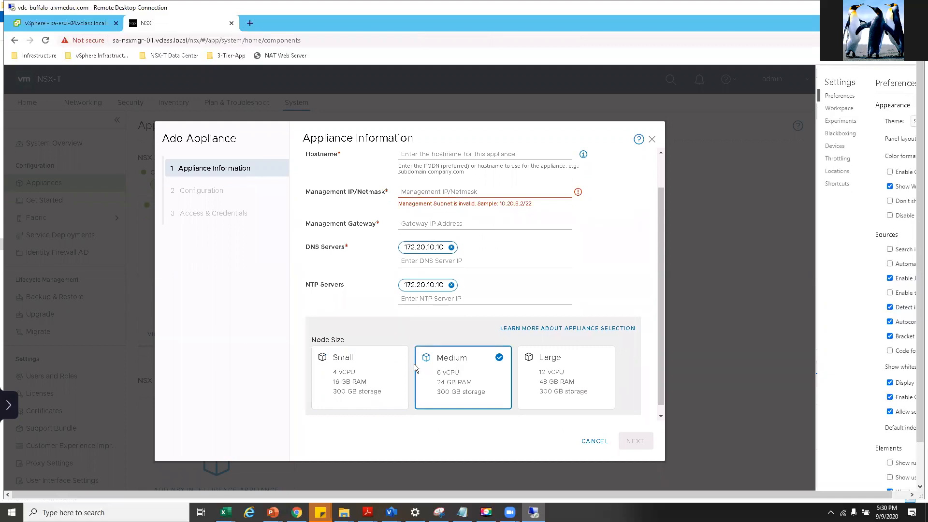
{"action": "left_click", "coordinate": [392, 364]}
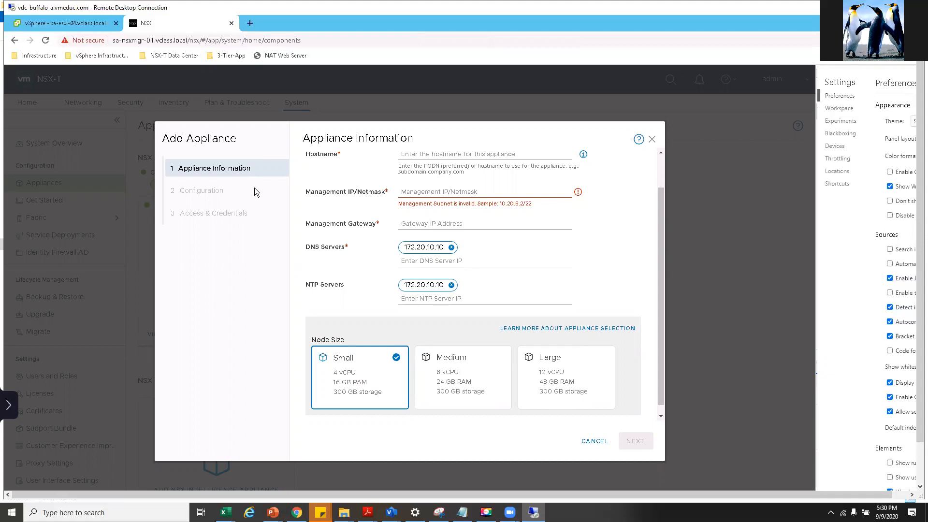
{"action": "left_click", "coordinate": [594, 440]}
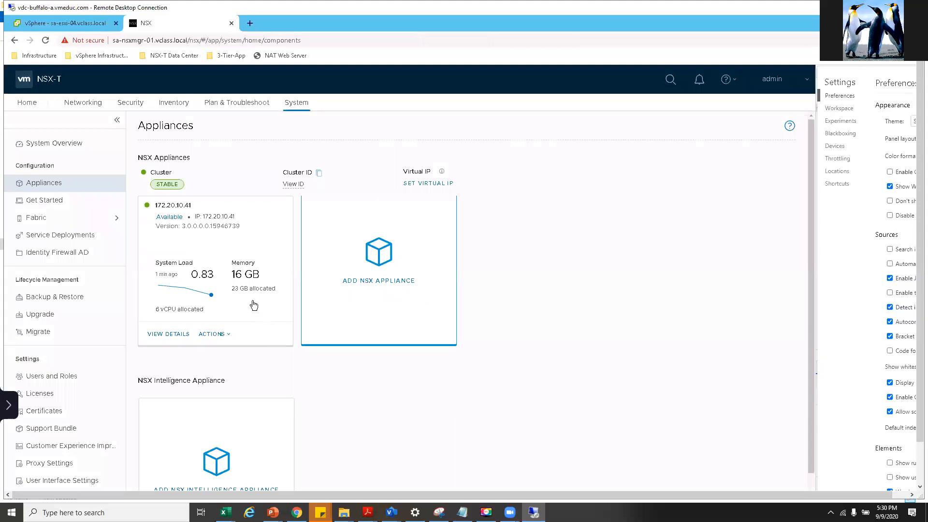
{"action": "scroll", "coordinate": [179, 242], "scroll_direction": "down", "scroll_amount": 1}
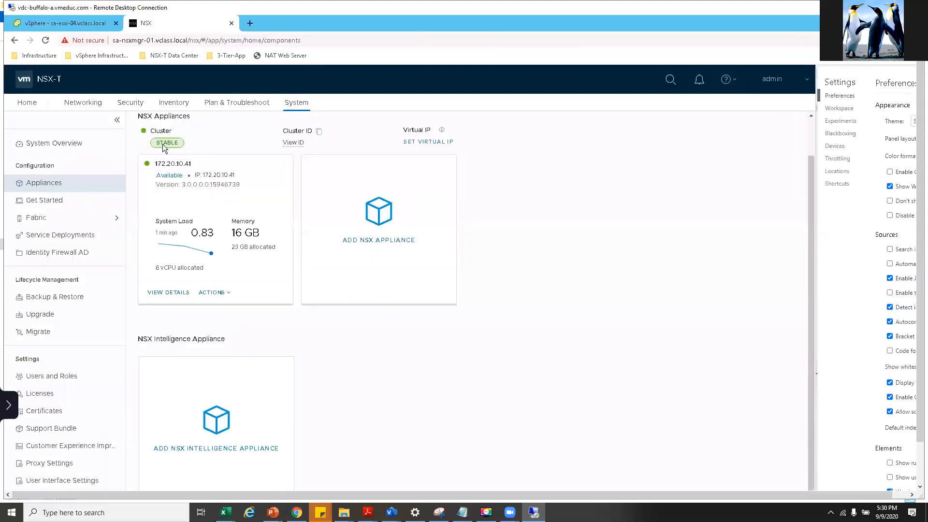
{"action": "scroll", "coordinate": [154, 140], "scroll_direction": "up", "scroll_amount": 1}
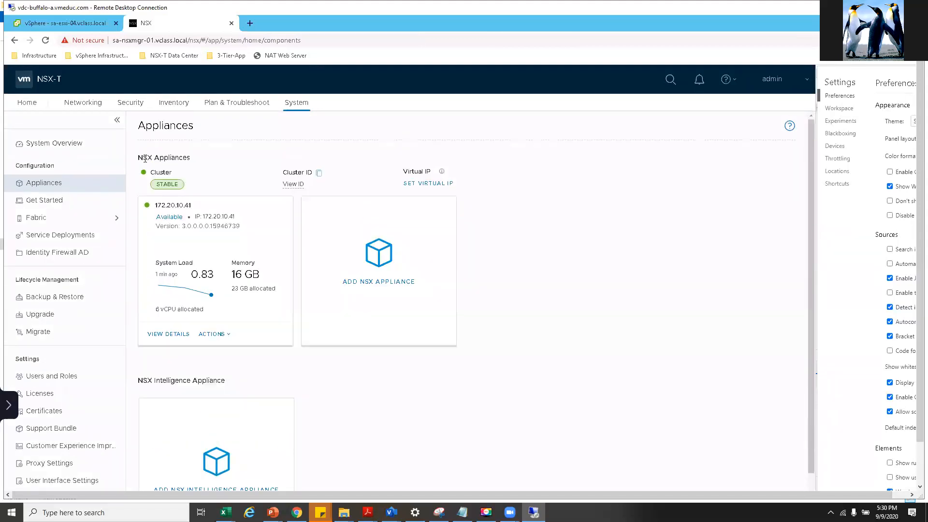
{"action": "left_click_drag", "start_coordinate": [172, 158], "coordinate": [189, 163]}
{"action": "left_click_drag", "start_coordinate": [232, 277], "coordinate": [272, 288]}
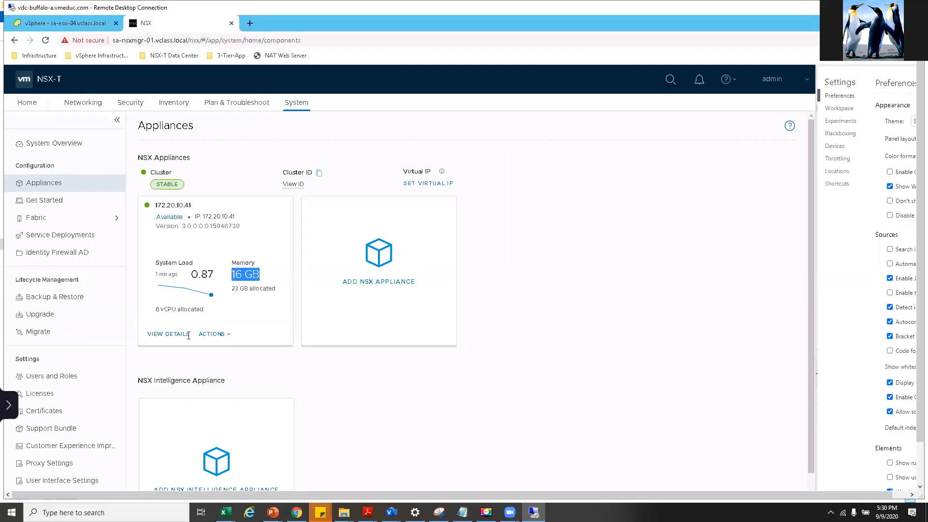
{"action": "left_click", "coordinate": [180, 339]}
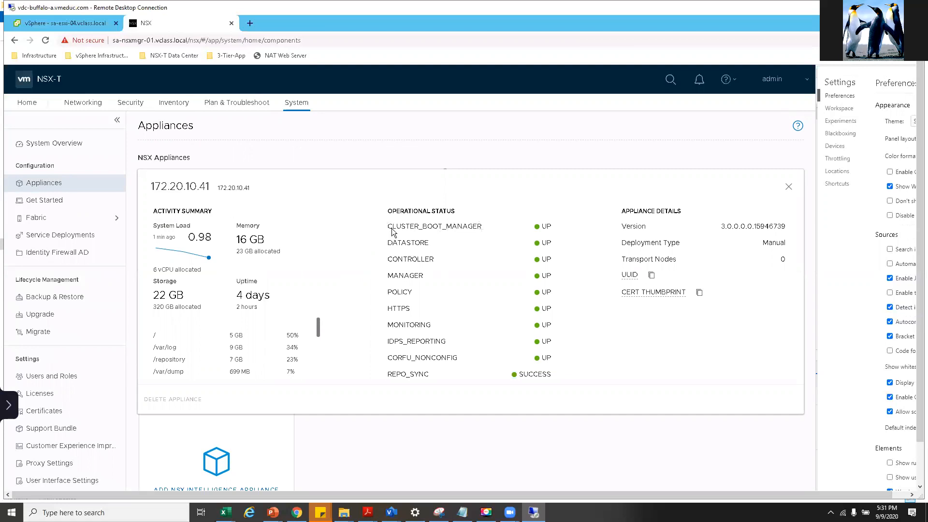
{"action": "left_click", "coordinate": [787, 187]}
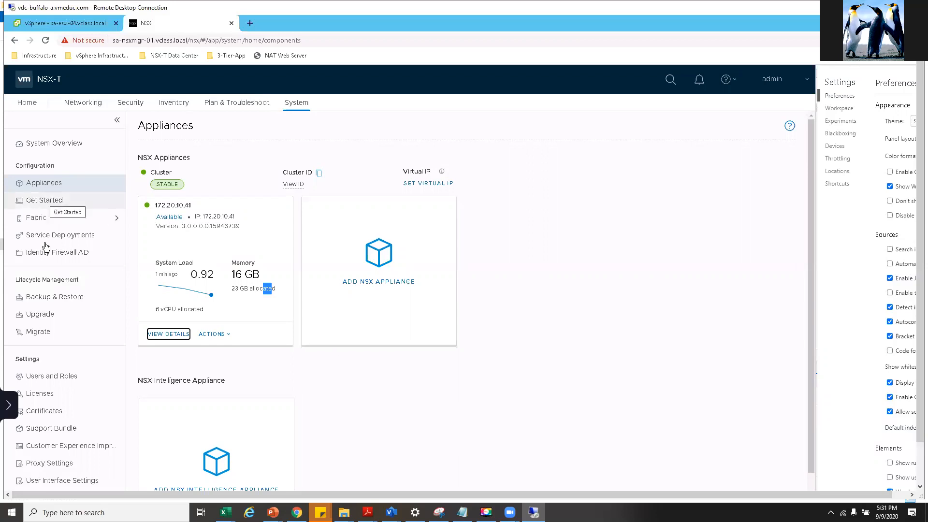
- Open Fabric > Compute Managers, glance at host sa-esxi-05 licensing, and select the sa-vcsa-01.vclass.local row
{"action": "left_click", "coordinate": [45, 225]}
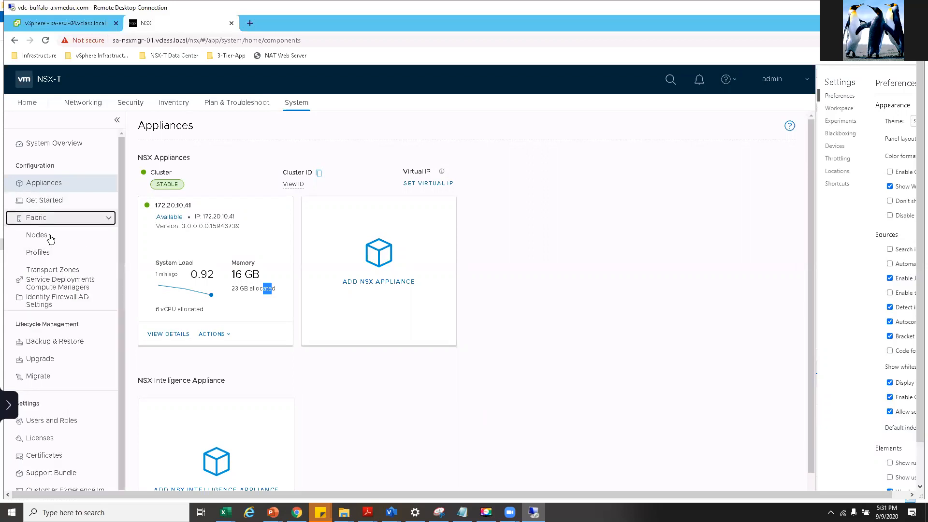
{"action": "left_click", "coordinate": [60, 288]}
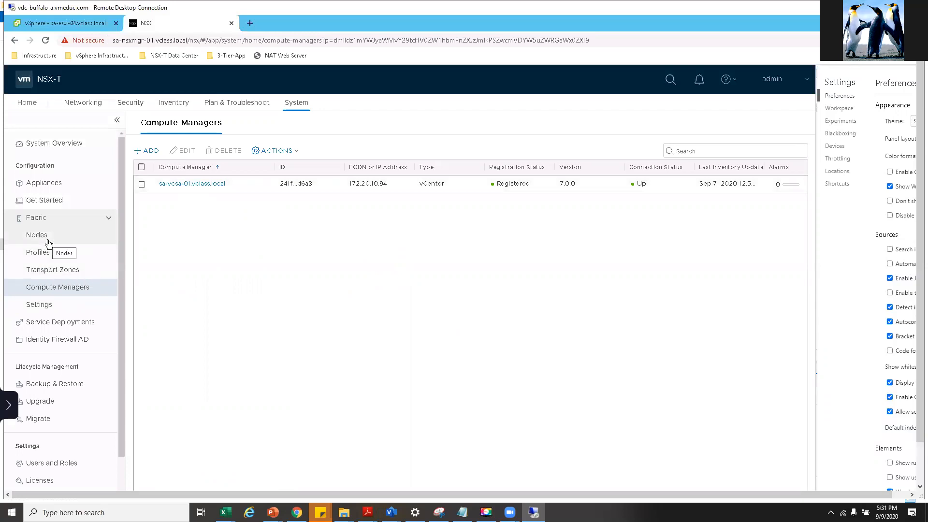
{"action": "left_click", "coordinate": [46, 24]}
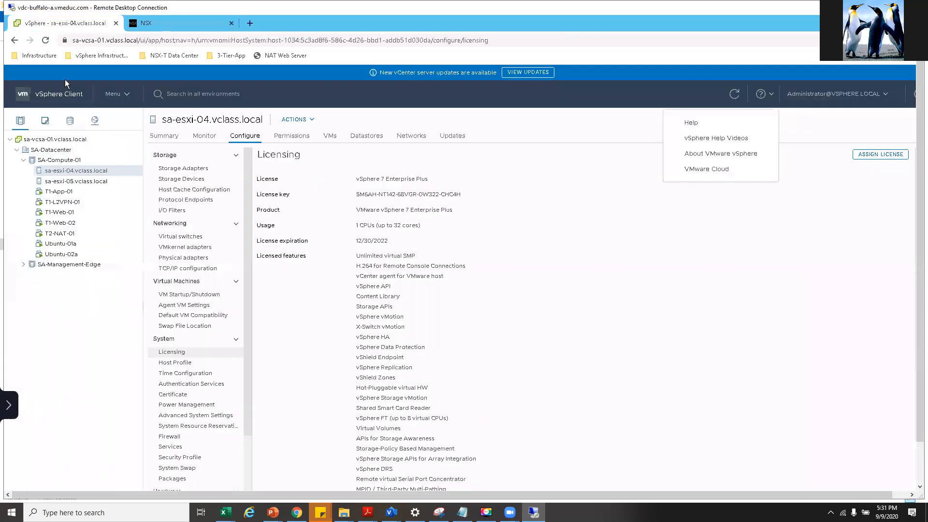
{"action": "left_click", "coordinate": [65, 182]}
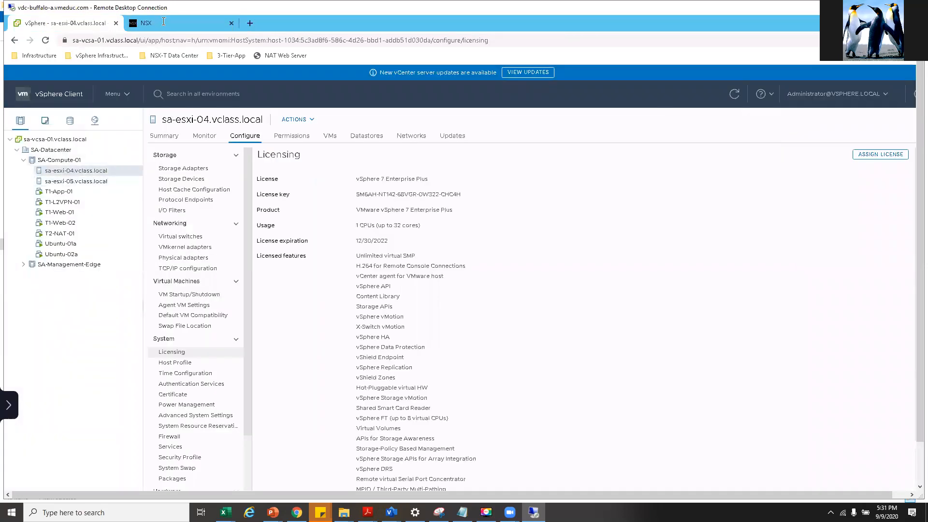
{"action": "key", "text": "ctrl+Tab"}
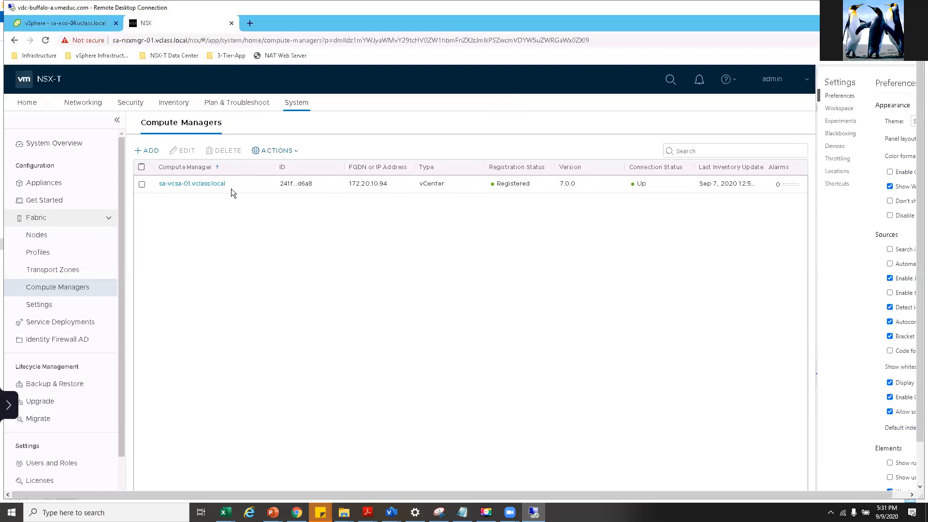
{"action": "left_click", "coordinate": [162, 184]}
{"action": "left_click_drag", "start_coordinate": [163, 184], "coordinate": [220, 240]}
{"action": "left_click", "coordinate": [220, 240]}
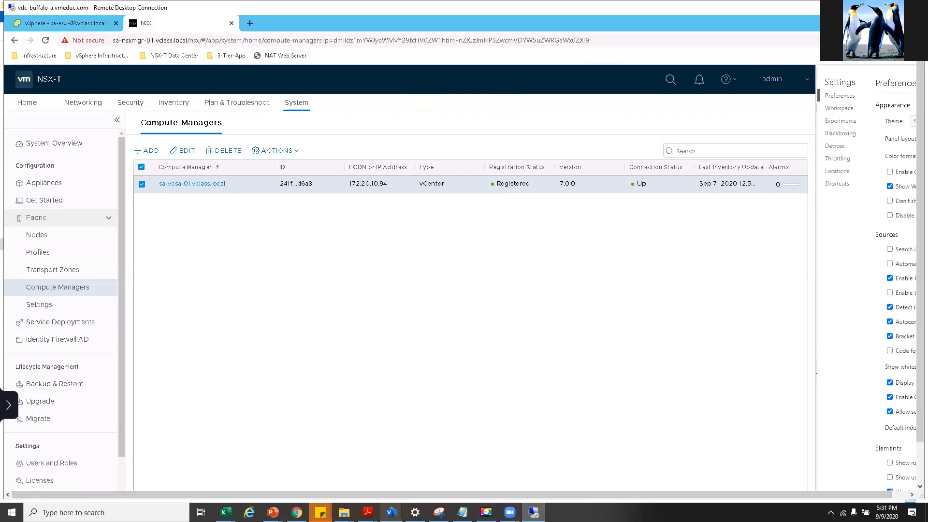
- Bring up the lab guide at Task 5 and select the set cli-timeout 0 and get cluster status commands
{"action": "mouse_move", "coordinate": [368, 512]}
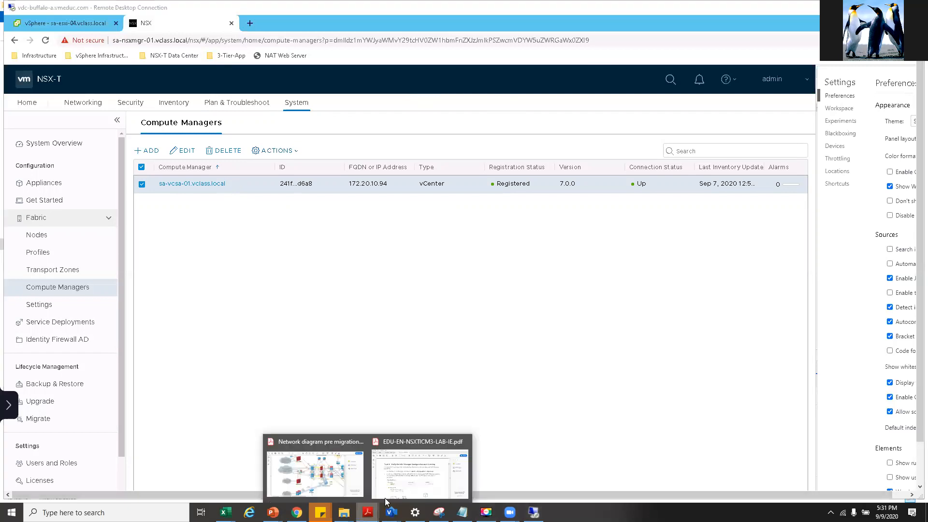
{"action": "left_click", "coordinate": [399, 483]}
{"action": "scroll", "coordinate": [439, 297], "scroll_direction": "down", "scroll_amount": 4}
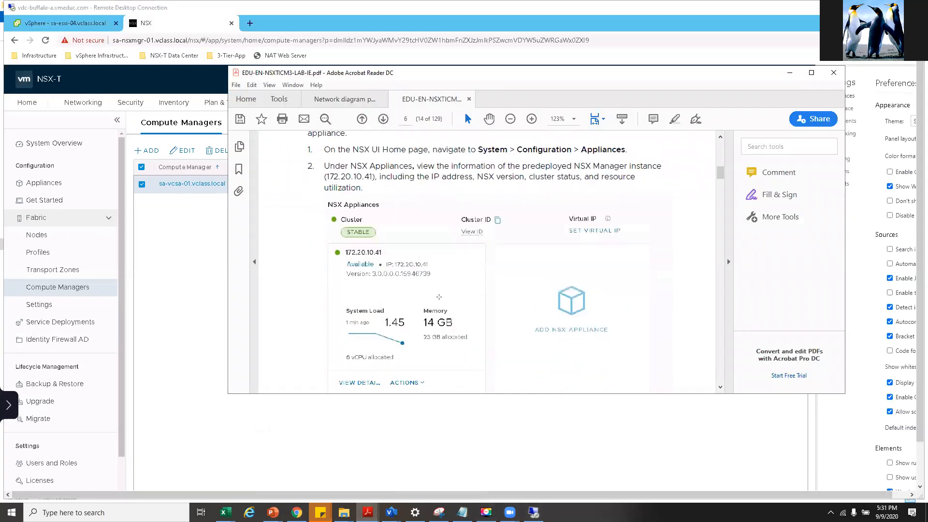
{"action": "scroll", "coordinate": [440, 298], "scroll_direction": "down", "scroll_amount": 15}
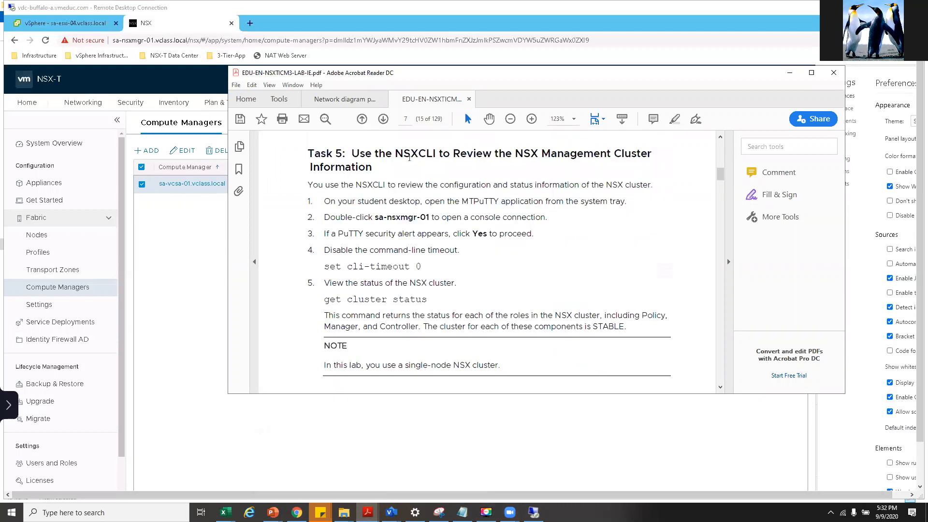
{"action": "left_click_drag", "start_coordinate": [375, 153], "coordinate": [652, 154]}
{"action": "left_click_drag", "start_coordinate": [324, 267], "coordinate": [421, 266]}
{"action": "left_click_drag", "start_coordinate": [428, 299], "coordinate": [324, 299]}
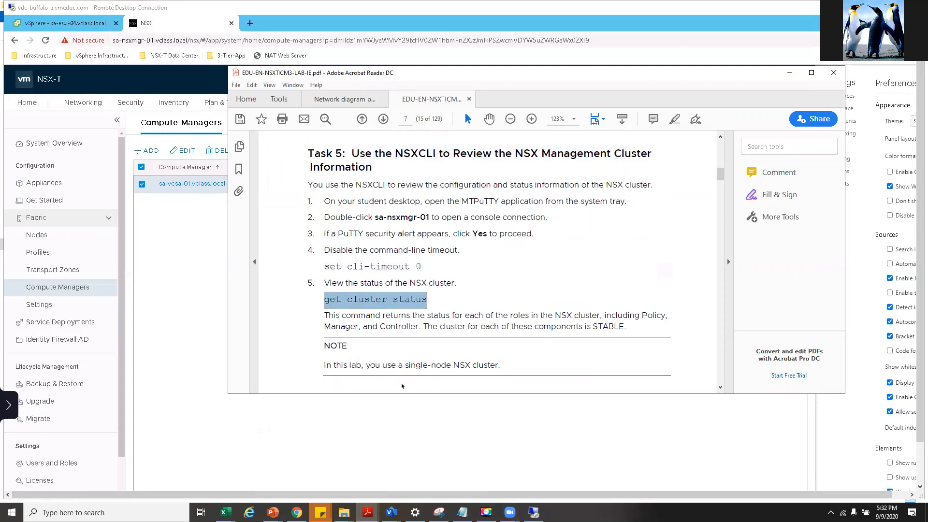
{"action": "left_click_drag", "start_coordinate": [919, 405], "coordinate": [913, 454]}
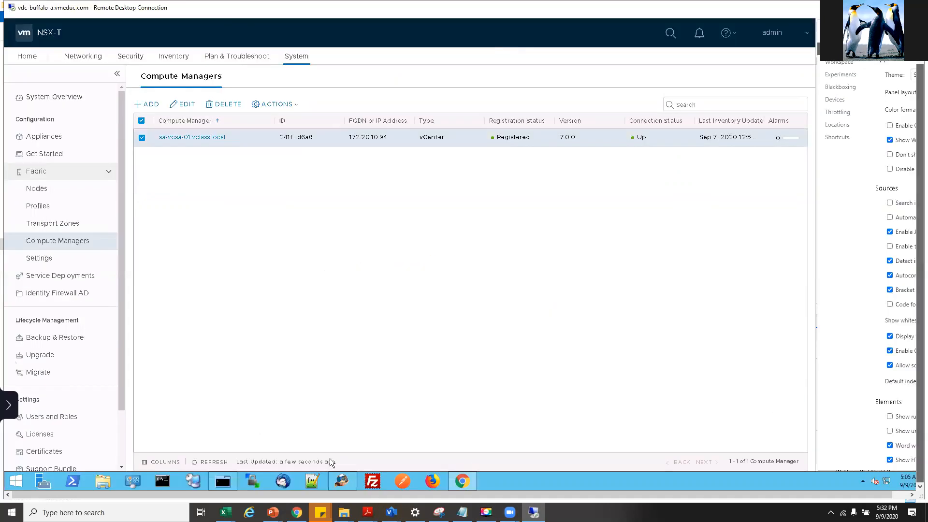
- Open an MTPuTTY console session to sa-nsxmgr-01 and log in
{"action": "right_click", "coordinate": [225, 481]}
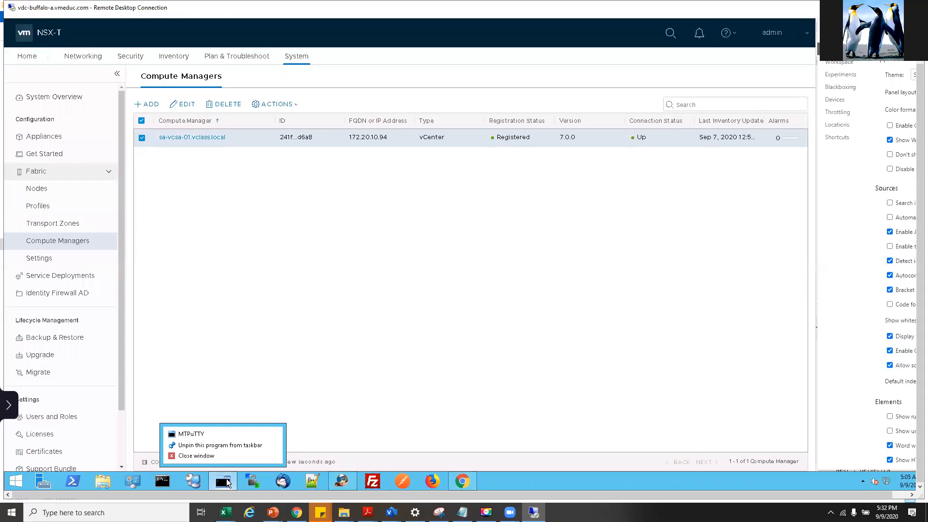
{"action": "left_click", "coordinate": [227, 482]}
{"action": "left_click", "coordinate": [250, 441]}
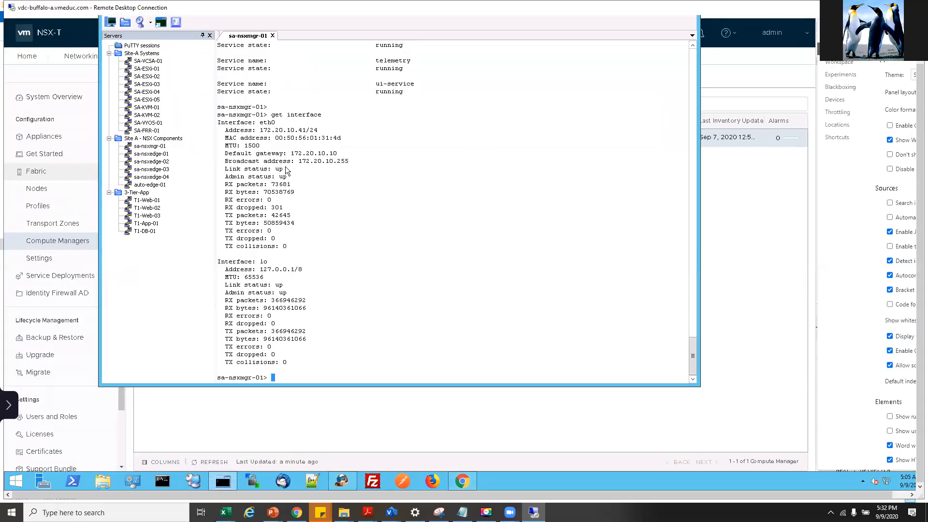
{"action": "double_click", "coordinate": [150, 146]}
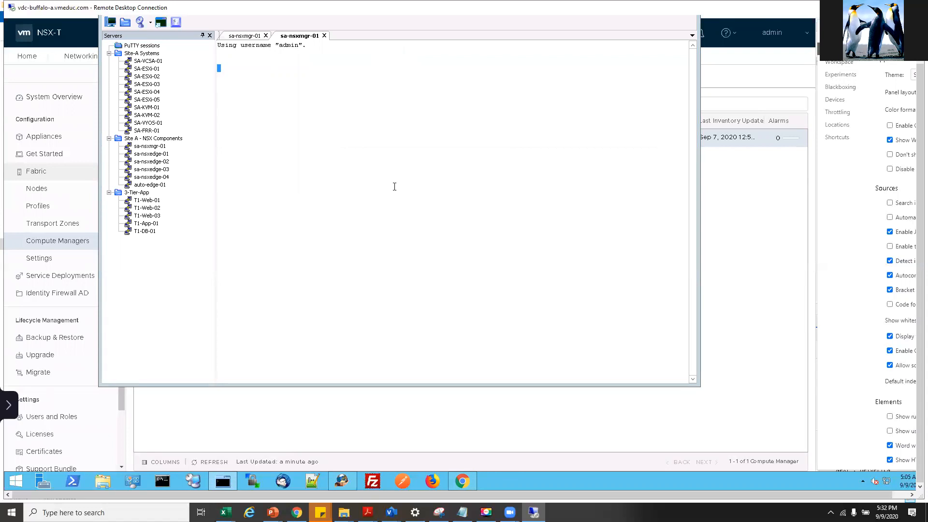
{"action": "key", "text": "Return"}
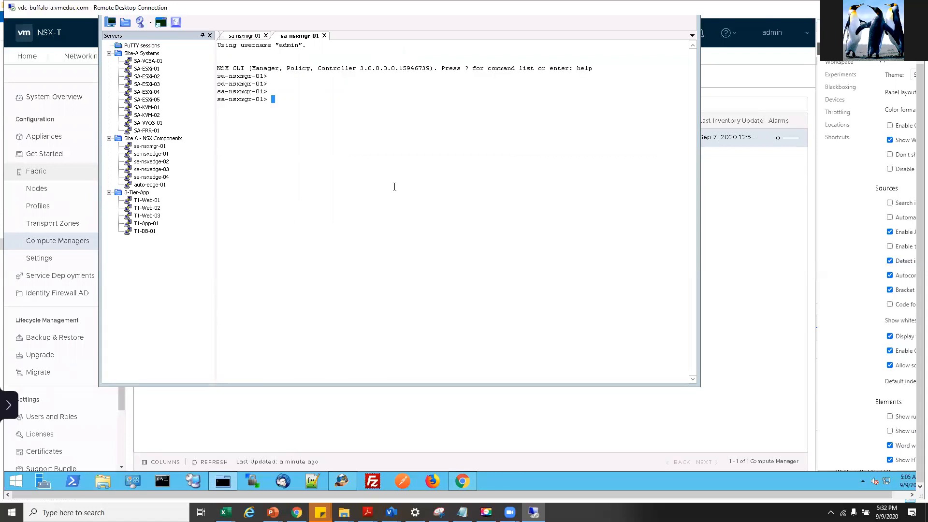
- Run get cluster status on sa-nsxmgr-01, checking the options available after get cluster
{"action": "type", "text": "get c;i"}
{"action": "key", "text": "Tab"}
{"action": "key", "text": "BackSpace"}
{"action": "key", "text": "BackSpace"}
{"action": "type", "text": "luster"}
{"action": "key", "text": "question"}
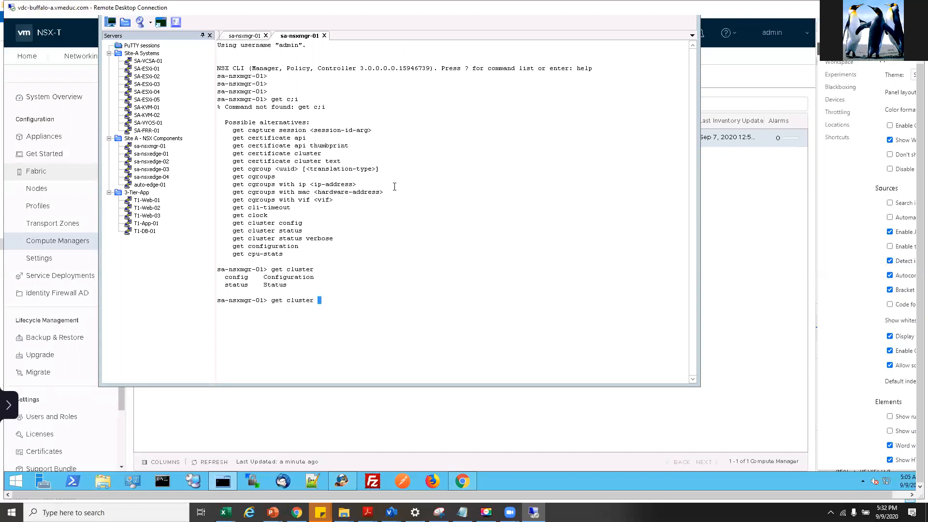
{"action": "type", "text": "status"}
{"action": "key", "text": "Return"}
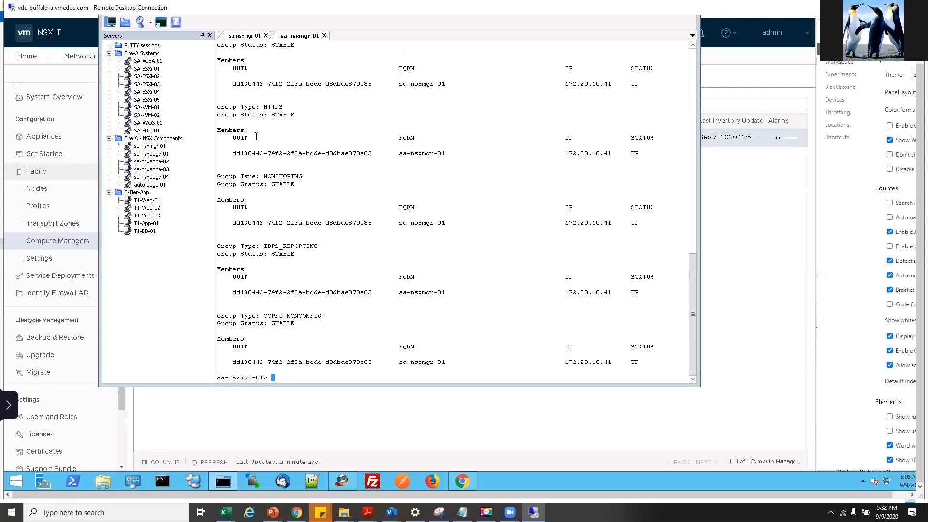
- Check the DATASTORE, CONTROLLER, CLUSTER_BOOT_MANAGER, CORFU_NONCONFIG and MONITORING groups are STABLE, then return to NSX-T
{"action": "scroll", "coordinate": [262, 127], "scroll_direction": "up", "scroll_amount": 7}
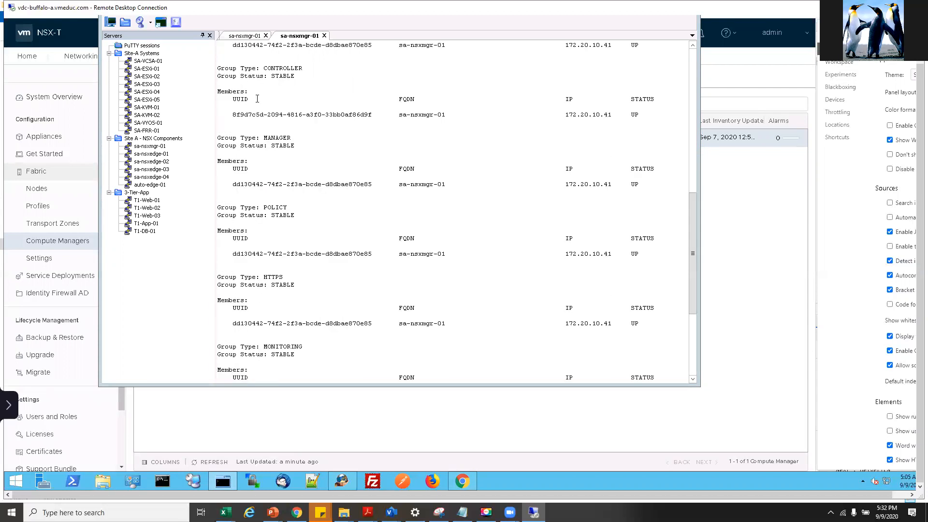
{"action": "scroll", "coordinate": [264, 119], "scroll_direction": "up", "scroll_amount": 7}
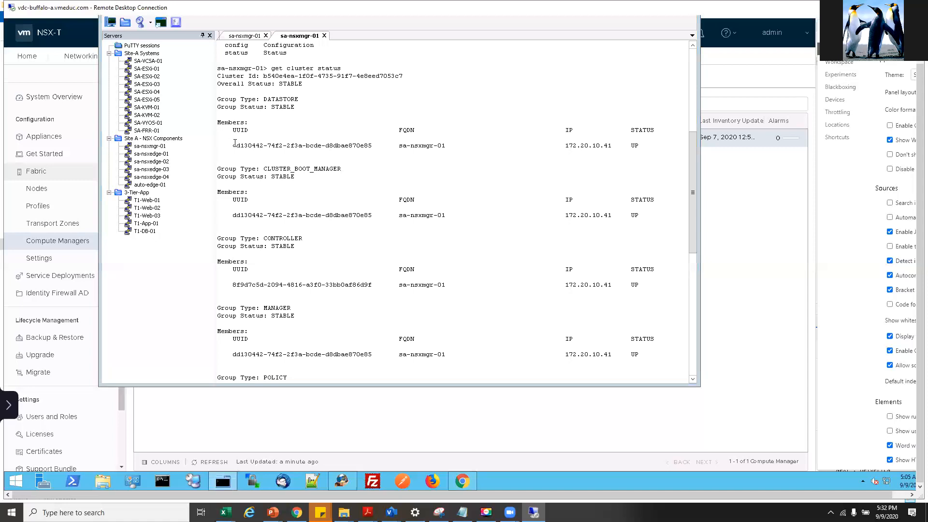
{"action": "triple_click", "coordinate": [367, 145]}
{"action": "left_click", "coordinate": [320, 165]}
{"action": "double_click", "coordinate": [428, 145]}
{"action": "triple_click", "coordinate": [269, 238]}
{"action": "left_click", "coordinate": [287, 225]}
{"action": "triple_click", "coordinate": [276, 169]}
{"action": "scroll", "coordinate": [332, 268], "scroll_direction": "down", "scroll_amount": 10}
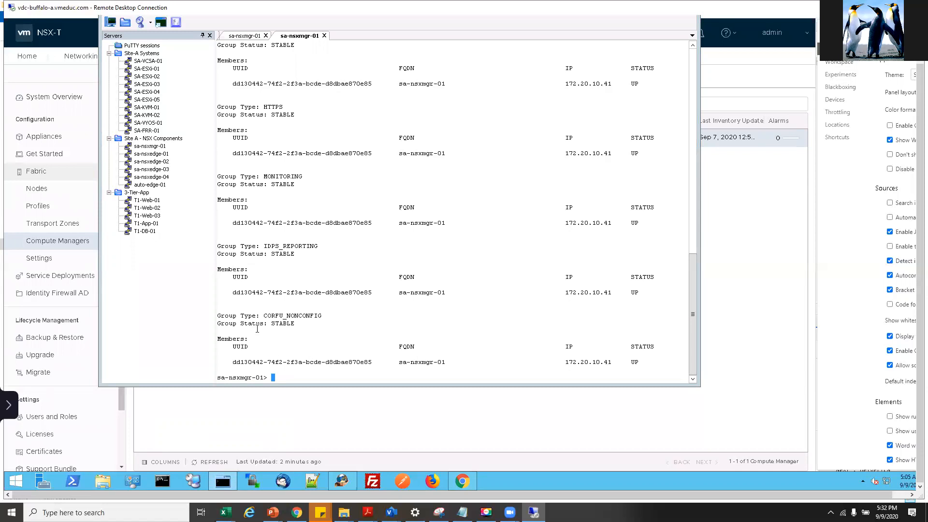
{"action": "triple_click", "coordinate": [288, 310]}
{"action": "left_click_drag", "start_coordinate": [319, 315], "coordinate": [326, 314]}
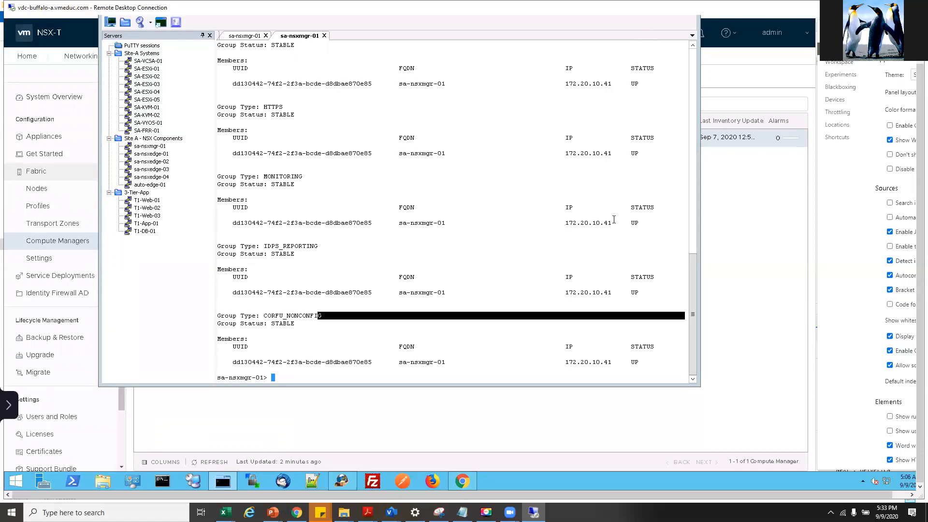
{"action": "left_click_drag", "start_coordinate": [614, 220], "coordinate": [564, 222]}
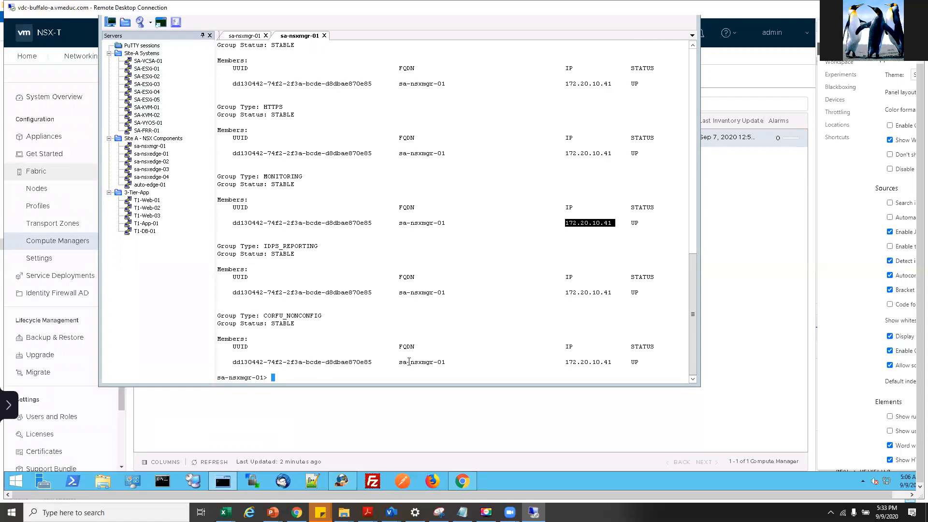
{"action": "left_click", "coordinate": [281, 419]}
- Close the browser page menu and switch to the NSX-T PowerPoint deck on slide 1
{"action": "right_click", "coordinate": [281, 419]}
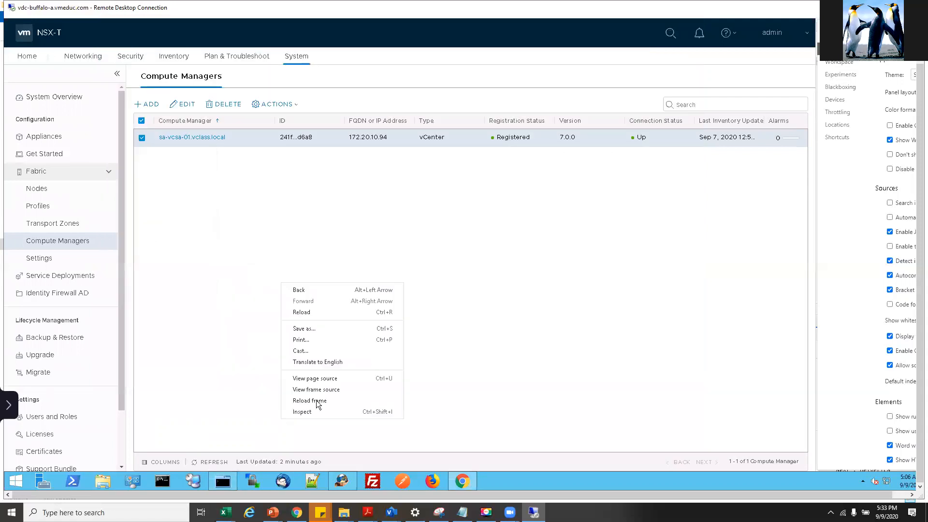
{"action": "left_click", "coordinate": [482, 228]}
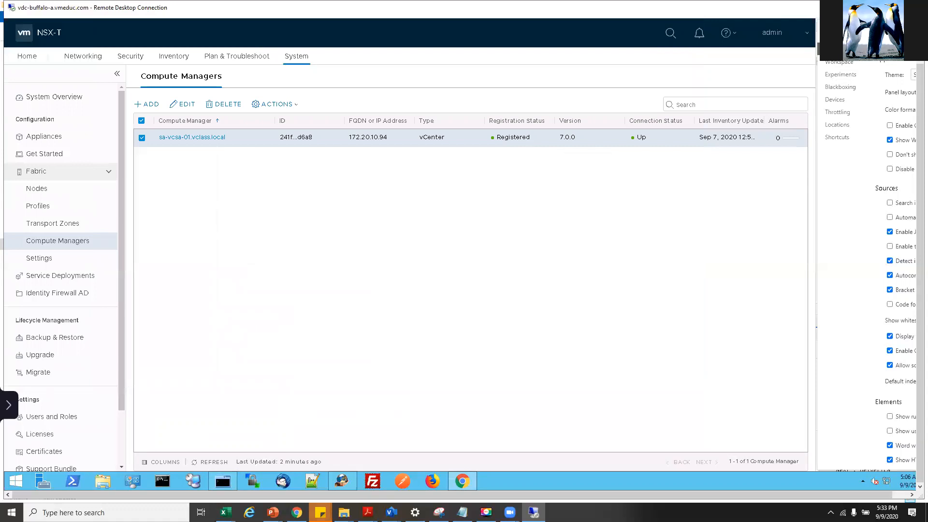
{"action": "mouse_move", "coordinate": [319, 513]}
{"action": "mouse_move", "coordinate": [272, 513]}
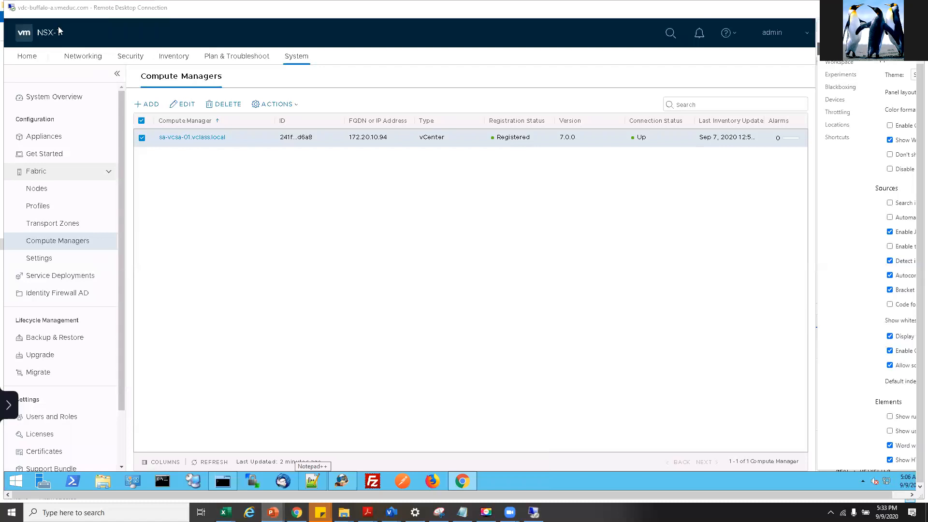
{"action": "key", "text": "alt+Tab"}
{"action": "left_click_drag", "start_coordinate": [921, 255], "coordinate": [921, 133]}
- Maximize PowerPoint, zoom slide 1 to 90%, and inspect the two ESXI-HOST boxes in the Prod-overlay-tz diagram
{"action": "left_click", "coordinate": [893, 52]}
{"action": "left_click", "coordinate": [519, 232]}
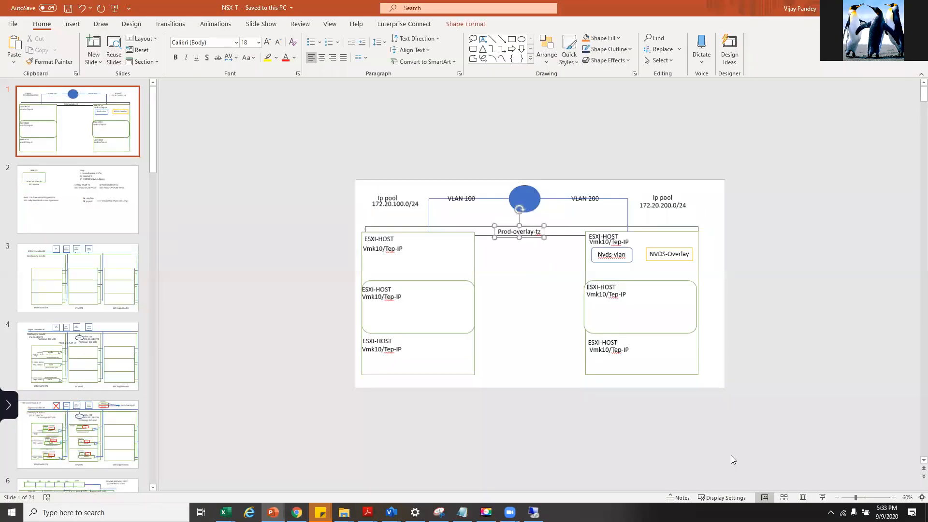
{"action": "left_click", "coordinate": [893, 497]}
{"action": "left_click", "coordinate": [894, 497]}
{"action": "left_click", "coordinate": [893, 497]}
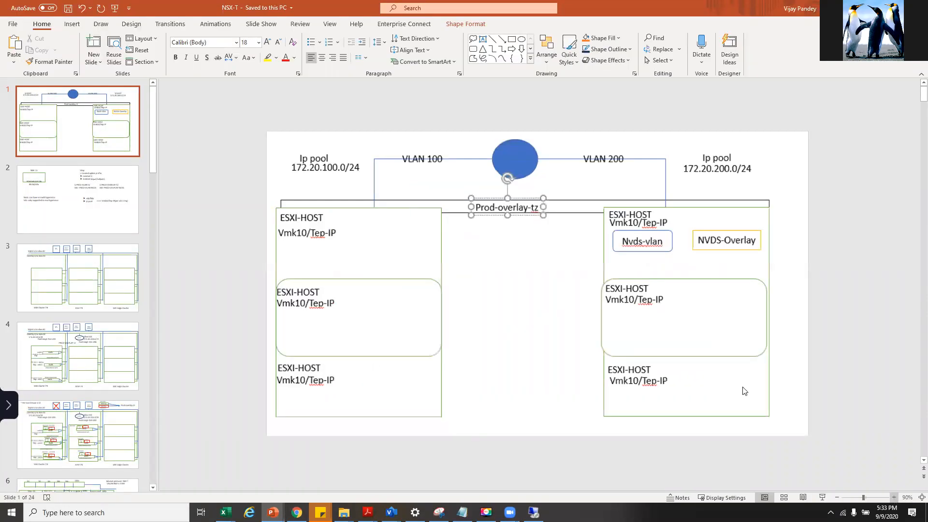
{"action": "left_click", "coordinate": [638, 261]}
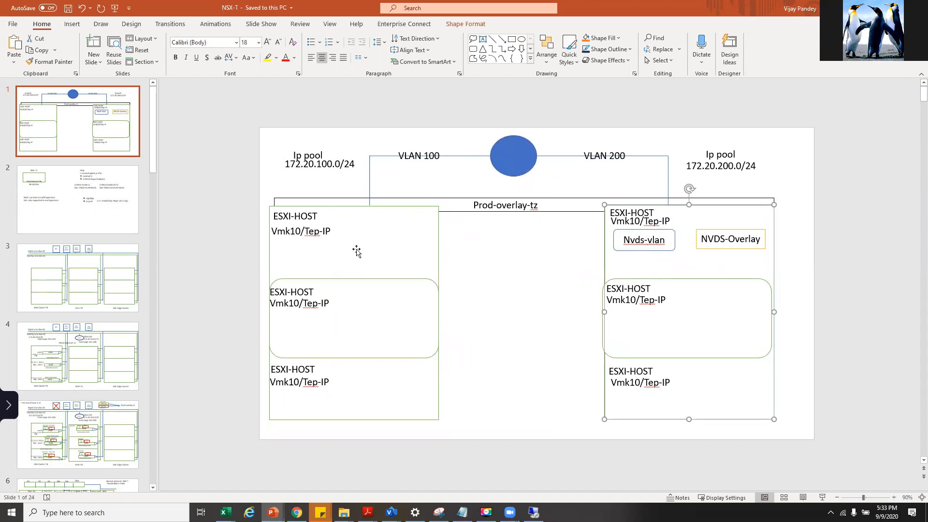
{"action": "left_click", "coordinate": [357, 250]}
{"action": "left_click", "coordinate": [599, 255]}
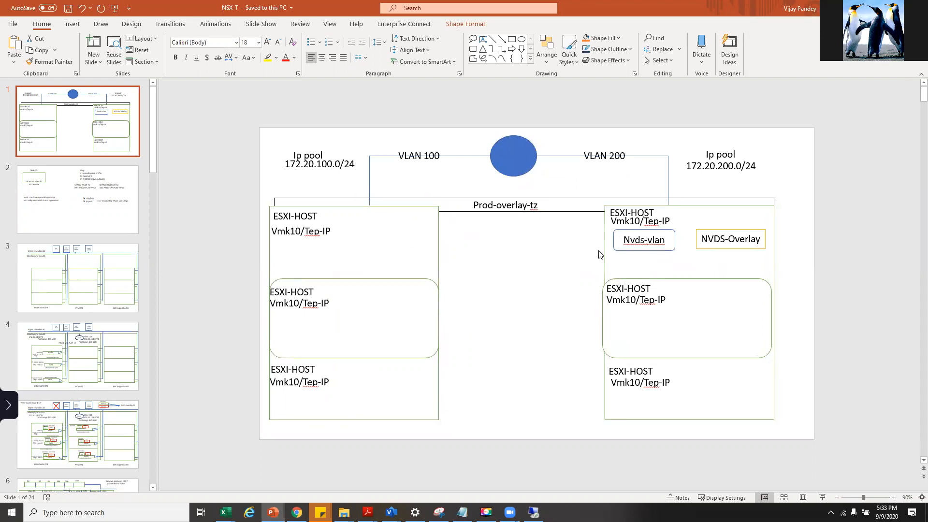
{"action": "left_click", "coordinate": [603, 258]}
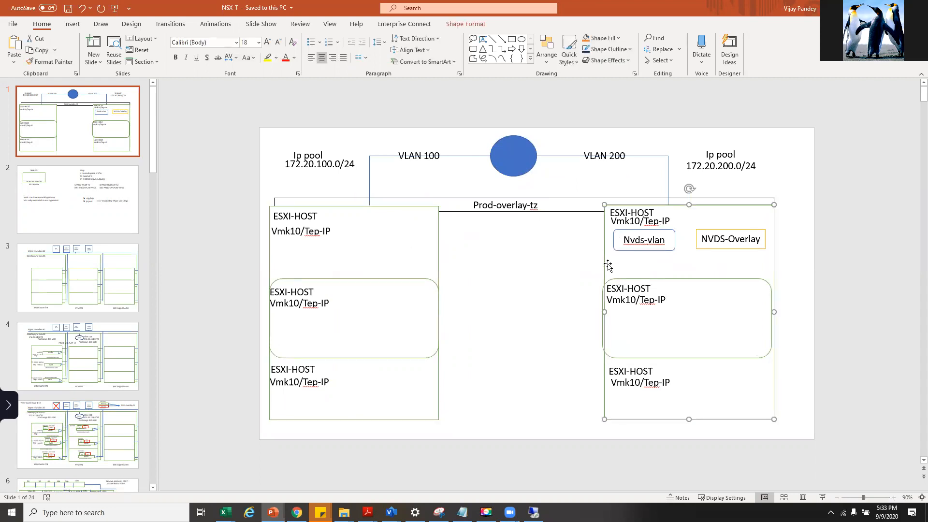
{"action": "left_click", "coordinate": [410, 246]}
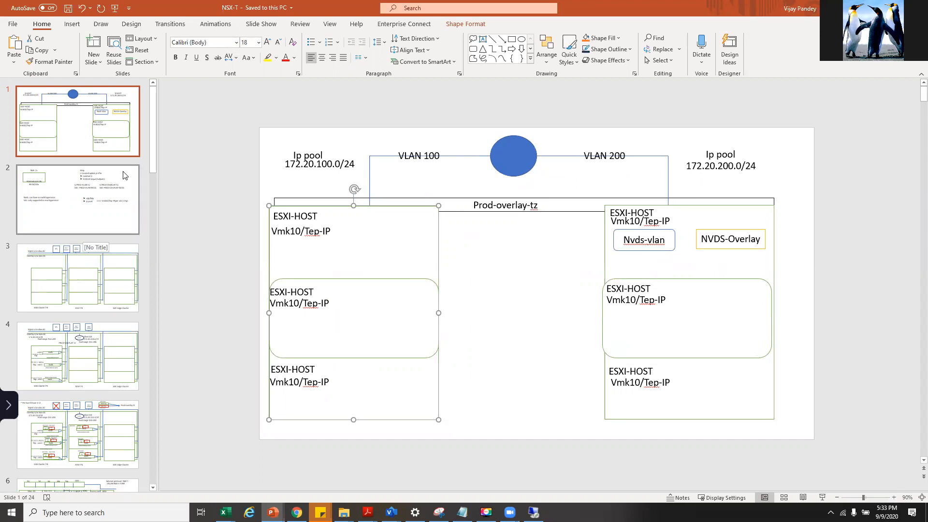
{"action": "left_click", "coordinate": [196, 284]}
- Page through overlay slides 4, 5 and 6, then return to the NSX-T remote desktop
{"action": "left_click", "coordinate": [81, 372]}
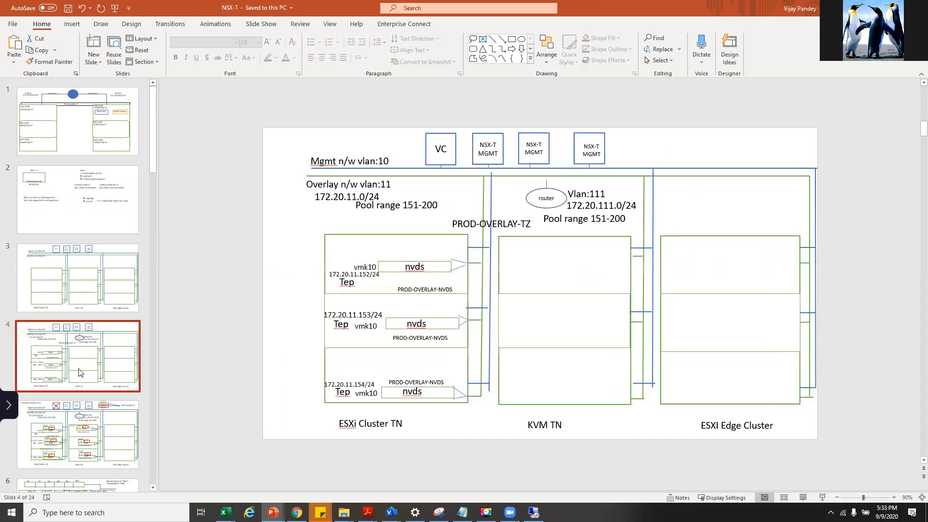
{"action": "scroll", "coordinate": [82, 370], "scroll_direction": "down", "scroll_amount": 3}
{"action": "left_click", "coordinate": [87, 302]}
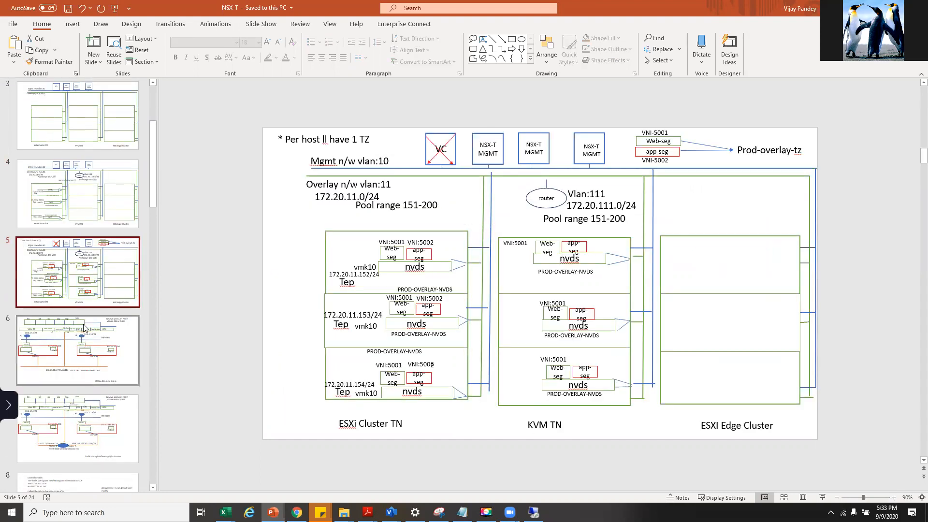
{"action": "left_click", "coordinate": [95, 377]}
{"action": "scroll", "coordinate": [99, 349], "scroll_direction": "down", "scroll_amount": 1}
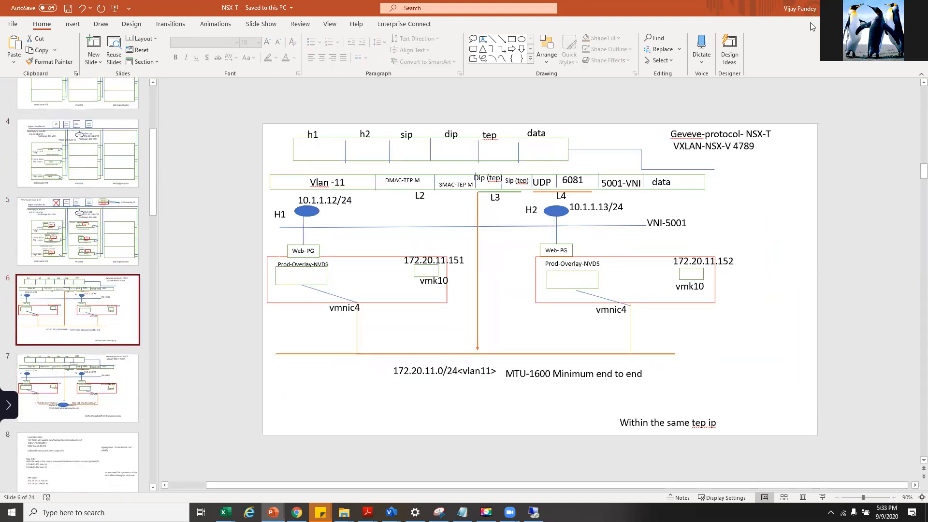
{"action": "left_click", "coordinate": [534, 512]}
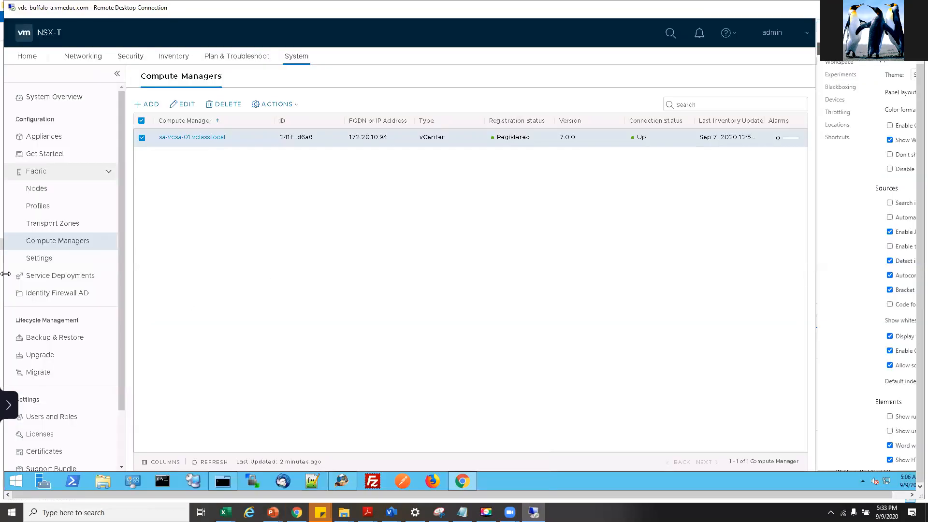
- Bring up the EDU-EN-NSXTICM3 lab guide at the Task 6 Register vCenter Server as a Compute Manager heading
{"action": "mouse_move", "coordinate": [368, 512]}
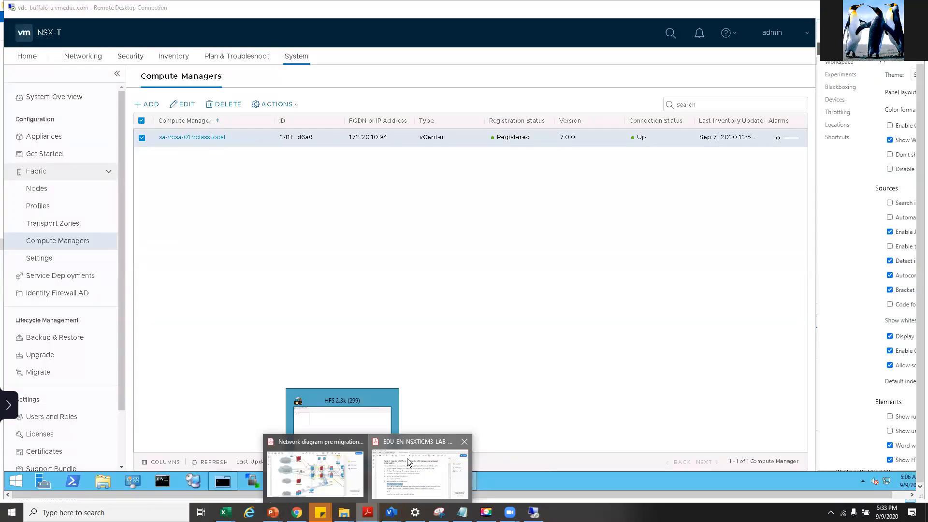
{"action": "left_click", "coordinate": [407, 461]}
{"action": "scroll", "coordinate": [402, 314], "scroll_direction": "down", "scroll_amount": 4}
{"action": "scroll", "coordinate": [432, 290], "scroll_direction": "down", "scroll_amount": 5}
{"action": "left_click_drag", "start_coordinate": [387, 181], "coordinate": [605, 180]}
{"action": "left_click_drag", "start_coordinate": [514, 184], "coordinate": [605, 181]}
- Review Task 6's compute-manager settings table, including the vCenter IP address value
{"action": "left_click_drag", "start_coordinate": [518, 244], "coordinate": [589, 271]}
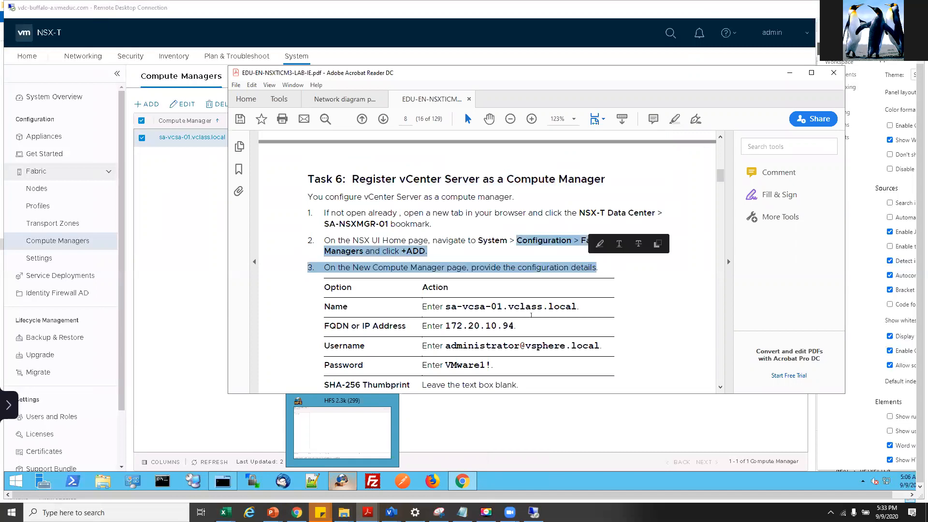
{"action": "left_click_drag", "start_coordinate": [516, 327], "coordinate": [445, 328]}
{"action": "scroll", "coordinate": [449, 334], "scroll_direction": "down", "scroll_amount": 1}
{"action": "scroll", "coordinate": [450, 334], "scroll_direction": "down", "scroll_amount": 2}
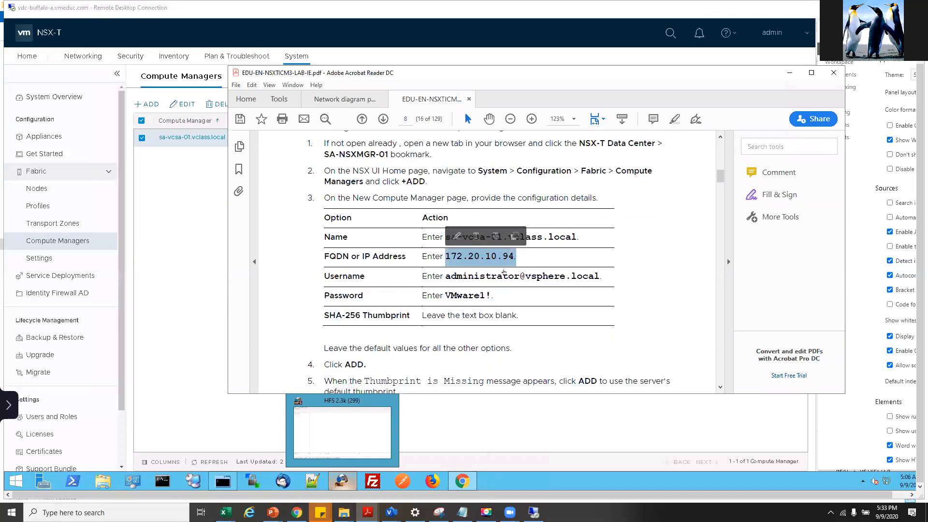
{"action": "left_click", "coordinate": [509, 313]}
{"action": "scroll", "coordinate": [493, 318], "scroll_direction": "down", "scroll_amount": 3}
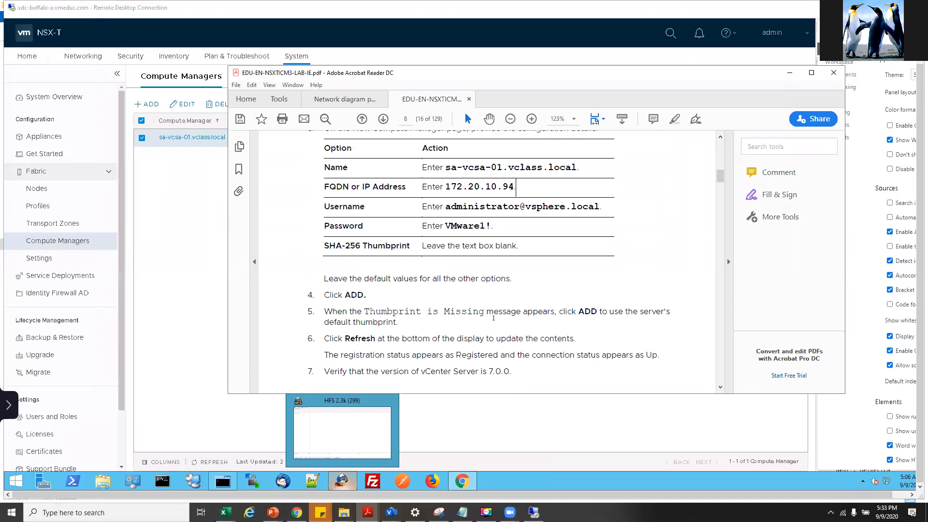
{"action": "scroll", "coordinate": [494, 318], "scroll_direction": "down", "scroll_amount": 3}
{"action": "scroll", "coordinate": [493, 317], "scroll_direction": "up", "scroll_amount": 4}
{"action": "left_click", "coordinate": [146, 277]}
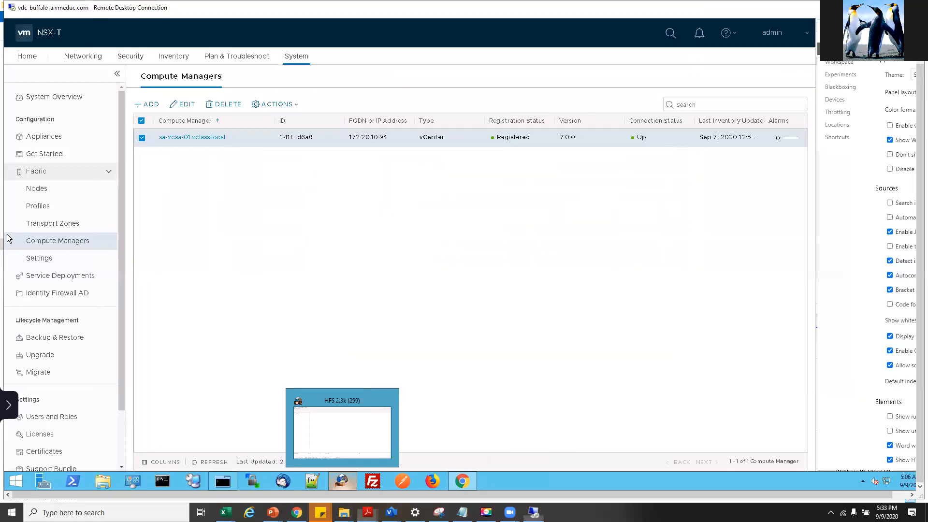
{"action": "right_click", "coordinate": [157, 279]}
{"action": "right_click", "coordinate": [32, 172]}
{"action": "right_click", "coordinate": [340, 269]}
{"action": "right_click", "coordinate": [158, 108]}
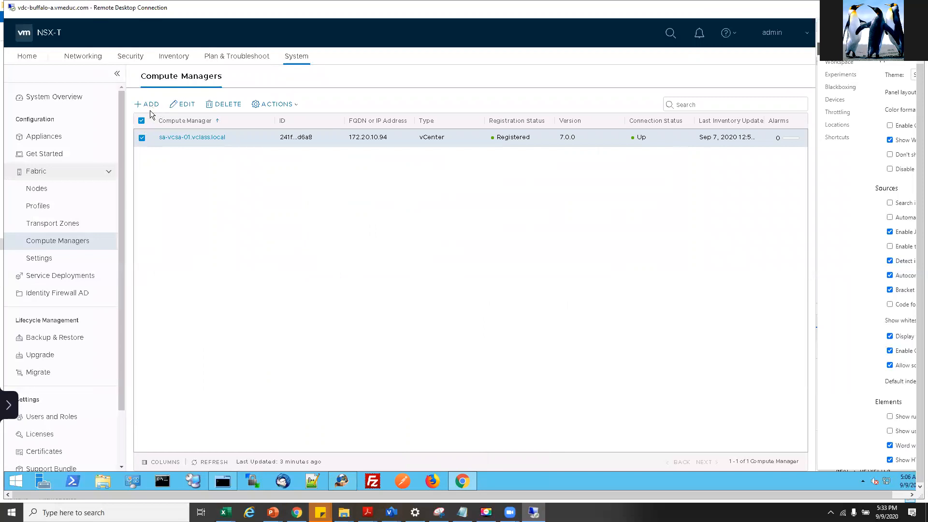
{"action": "left_click", "coordinate": [147, 104]}
{"action": "left_click", "coordinate": [147, 105]}
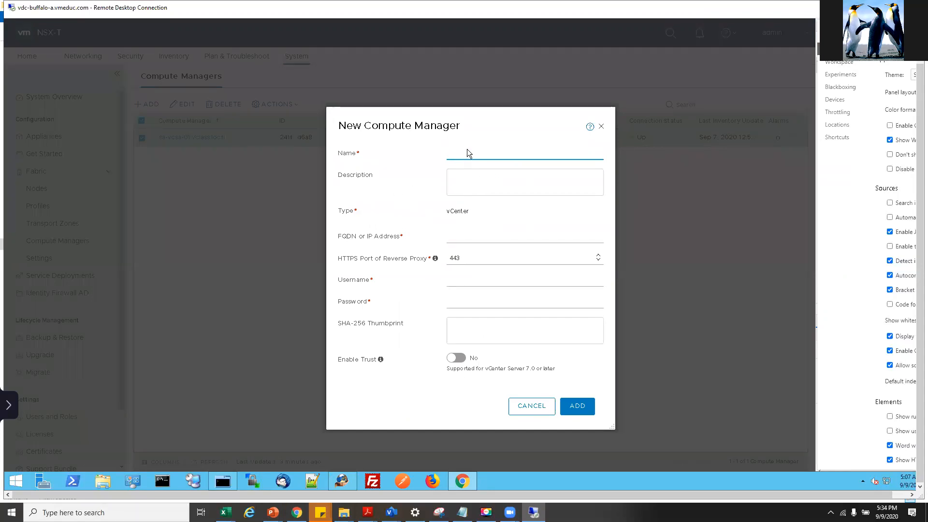
{"action": "left_click", "coordinate": [539, 407]}
{"action": "left_click", "coordinate": [525, 407]}
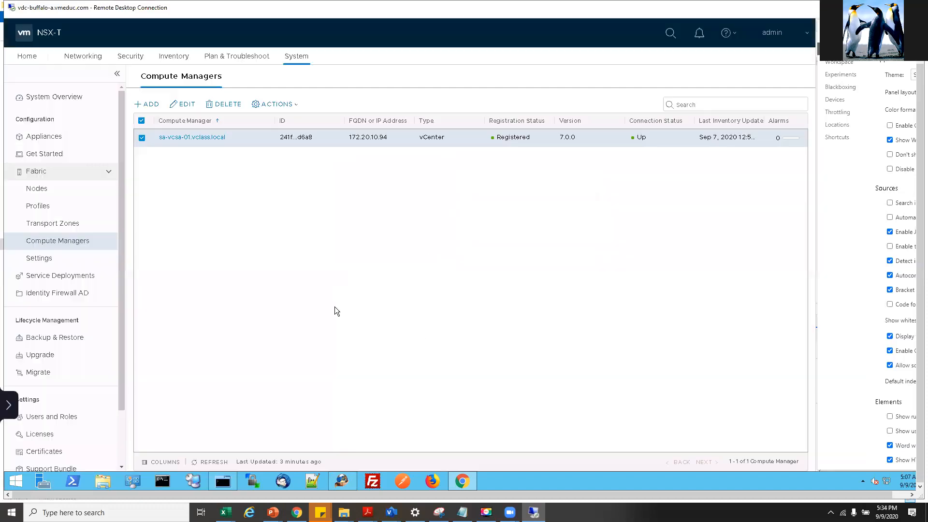
{"action": "right_click", "coordinate": [529, 141]}
{"action": "left_click", "coordinate": [635, 136]}
{"action": "left_click", "coordinate": [186, 111]}
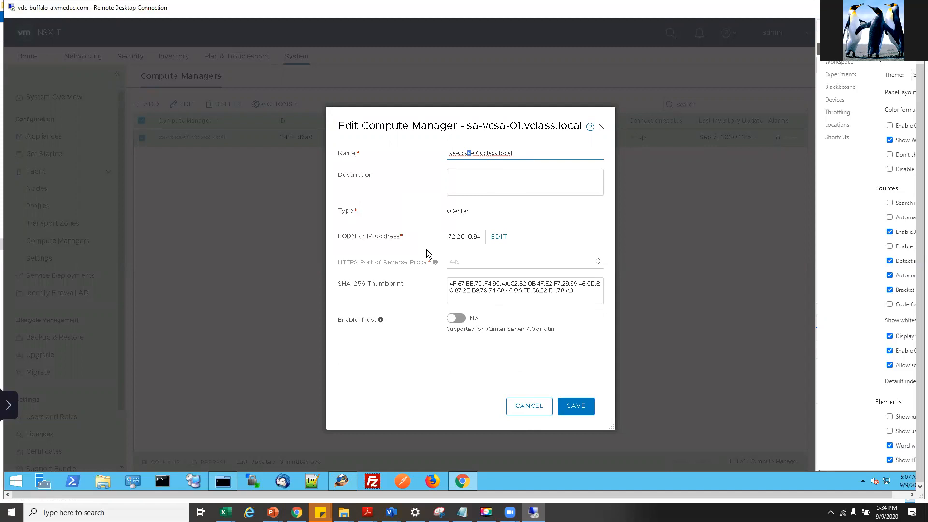
{"action": "left_click", "coordinate": [530, 407]}
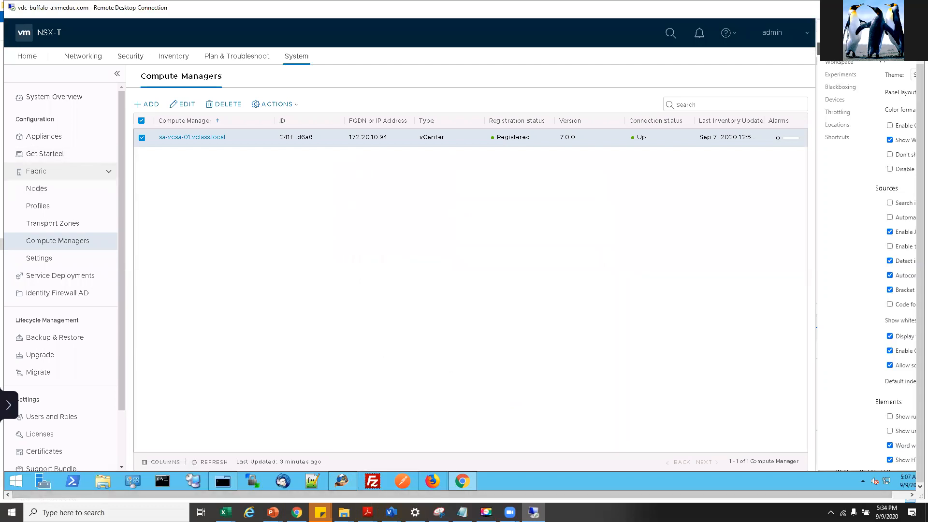
{"action": "left_click", "coordinate": [368, 512]}
{"action": "left_click", "coordinate": [420, 466]}
{"action": "scroll", "coordinate": [453, 283], "scroll_direction": "down", "scroll_amount": 1}
- Scroll to page 9 and read the Lab 3 Deploying a Three-Node NSX Management Cluster heading
{"action": "scroll", "coordinate": [453, 283], "scroll_direction": "down", "scroll_amount": 5}
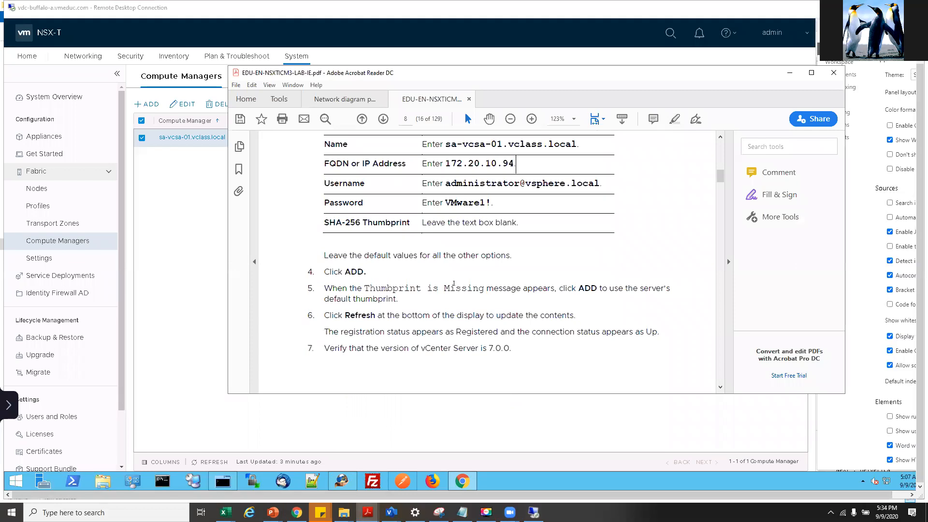
{"action": "scroll", "coordinate": [454, 285], "scroll_direction": "down", "scroll_amount": 2}
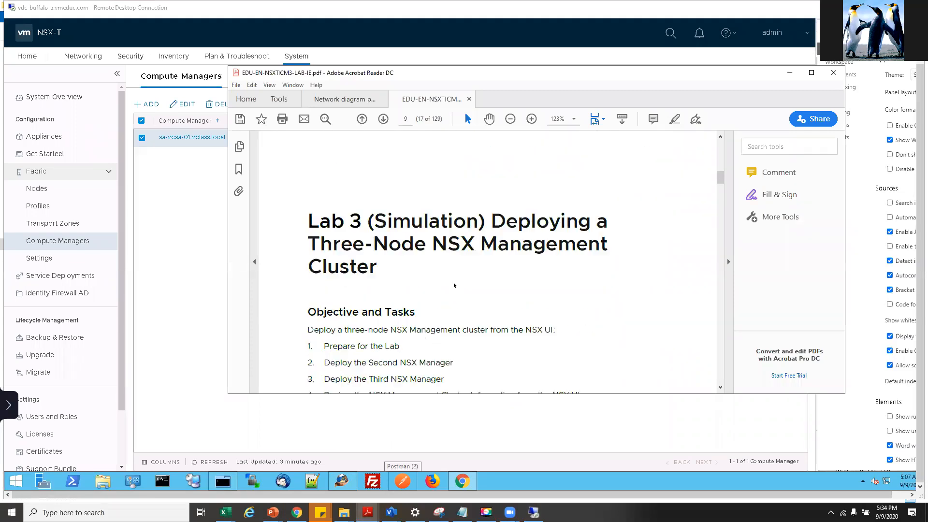
{"action": "left_click_drag", "start_coordinate": [375, 223], "coordinate": [406, 255]}
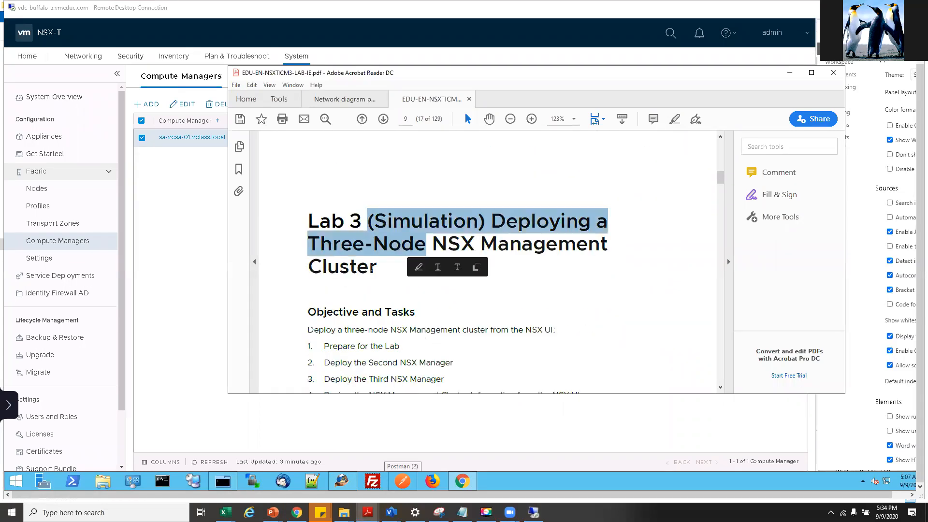
{"action": "left_click", "coordinate": [394, 253]}
{"action": "left_click_drag", "start_coordinate": [375, 221], "coordinate": [608, 246]}
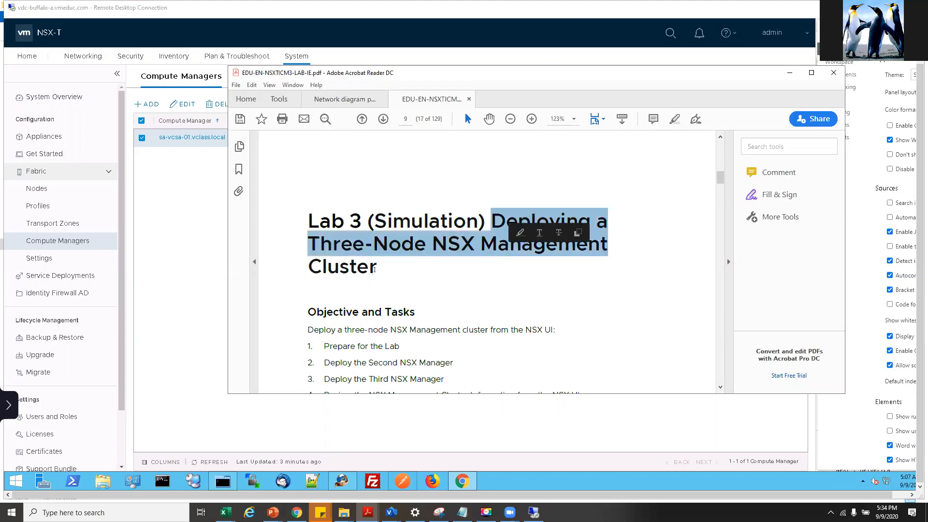
{"action": "left_click", "coordinate": [377, 271]}
{"action": "double_click", "coordinate": [377, 271]}
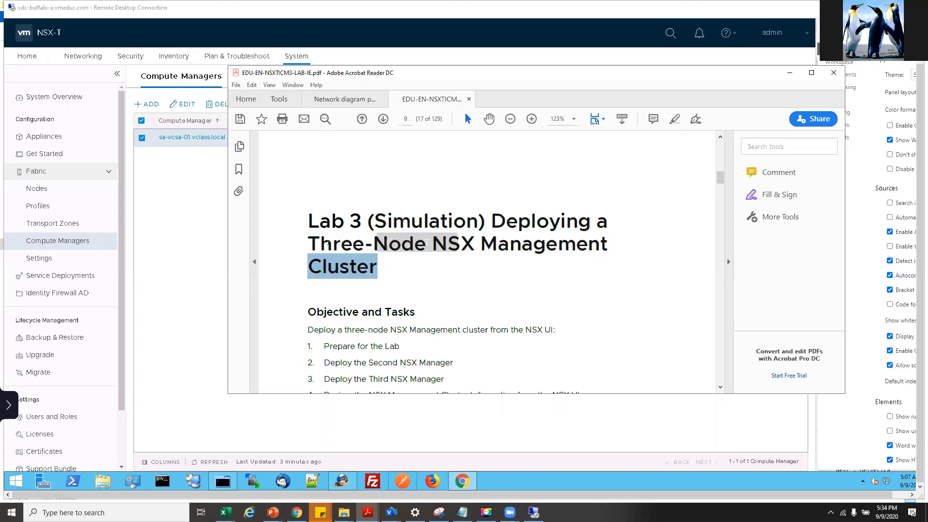
{"action": "left_click", "coordinate": [331, 246]}
{"action": "left_click_drag", "start_coordinate": [490, 221], "coordinate": [608, 247]}
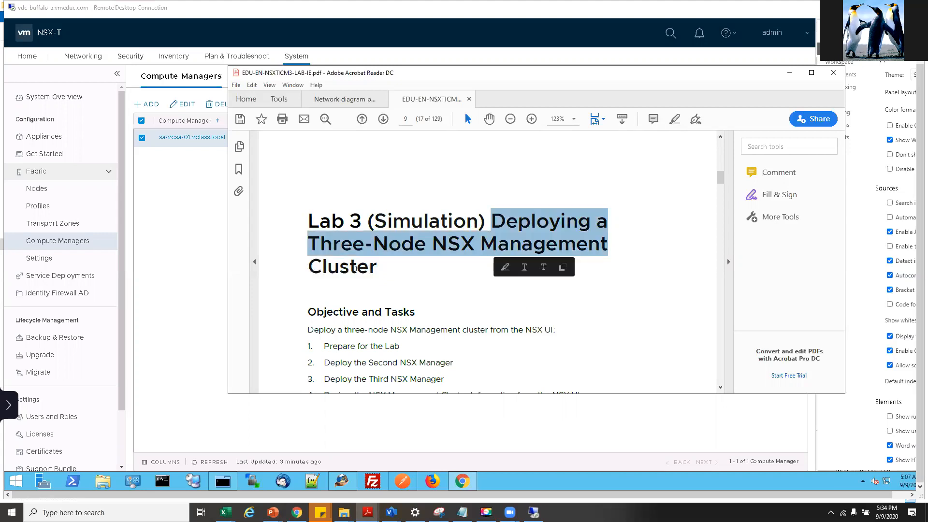
{"action": "left_click", "coordinate": [372, 271]}
{"action": "left_click", "coordinate": [378, 271]}
{"action": "left_click_drag", "start_coordinate": [376, 269], "coordinate": [309, 245]}
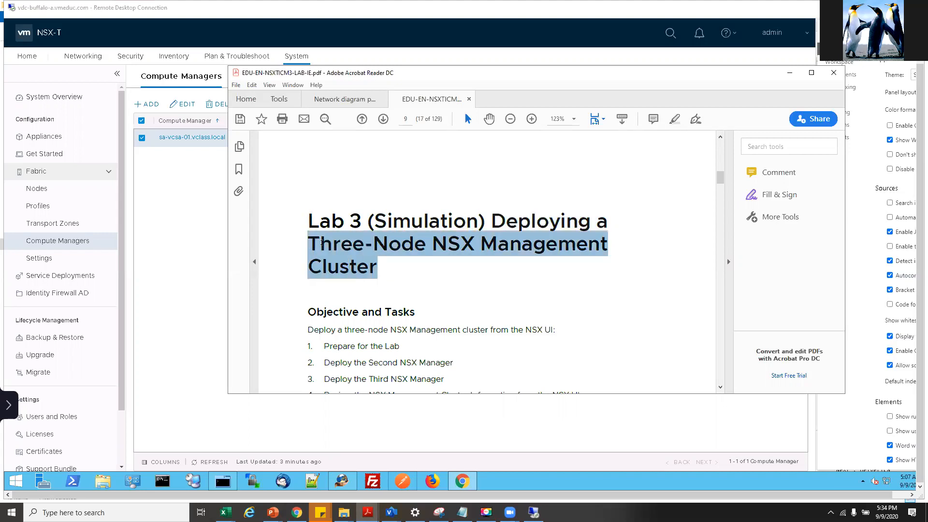
- Find the Prepare for the Lab task and follow the vmware.bravais.com simulation link into Chrome
{"action": "scroll", "coordinate": [453, 297], "scroll_direction": "down", "scroll_amount": 1}
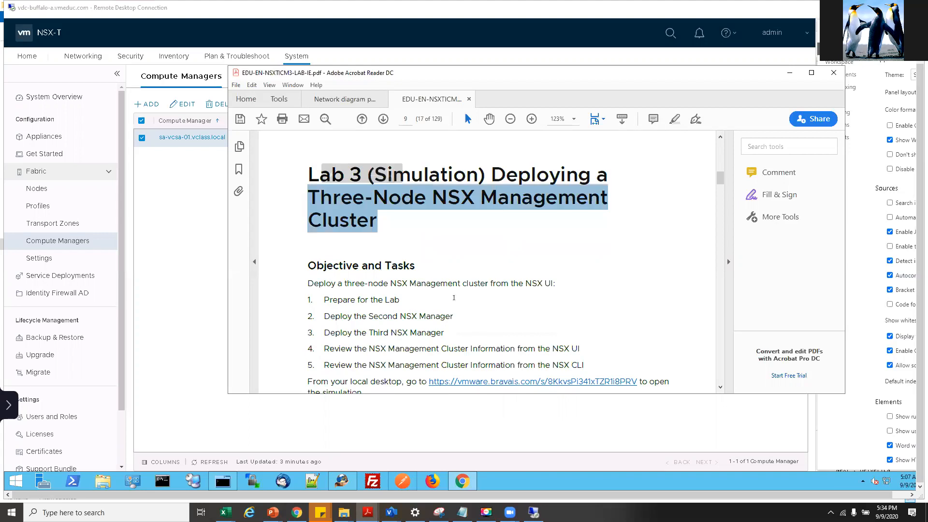
{"action": "scroll", "coordinate": [390, 313], "scroll_direction": "down", "scroll_amount": 1}
{"action": "left_click_drag", "start_coordinate": [324, 253], "coordinate": [399, 257]}
{"action": "left_click", "coordinate": [388, 302]}
{"action": "left_click", "coordinate": [447, 339]}
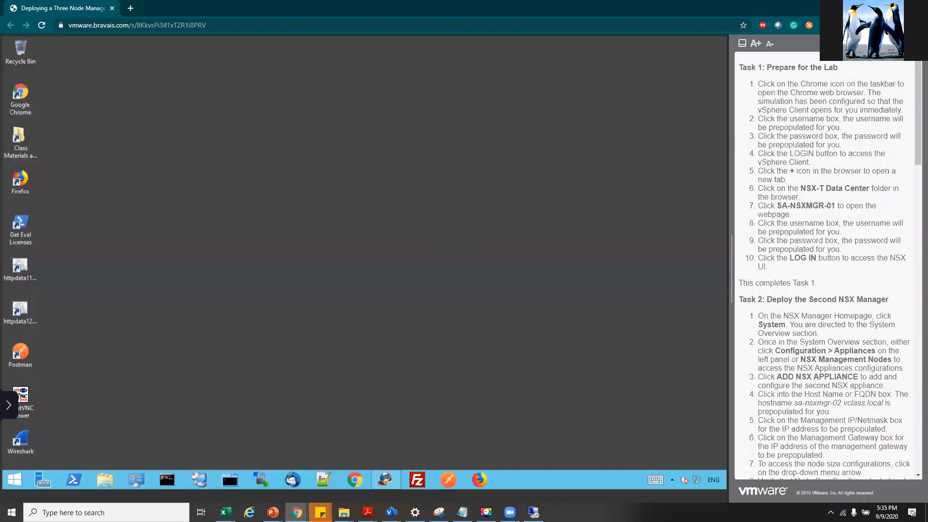
- Open Chrome and sign in to the vSphere Client with the lab credentials
{"action": "left_click", "coordinate": [354, 483]}
{"action": "left_click", "coordinate": [123, 247]}
{"action": "left_click", "coordinate": [126, 270]}
{"action": "left_click", "coordinate": [126, 352]}
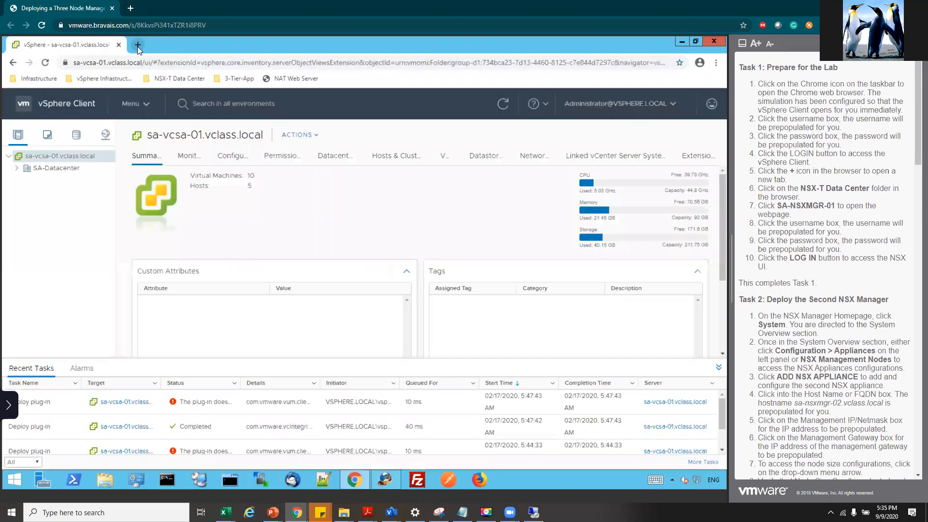
- Open SA-NSXMGR-01 from the NSX-T Data Center bookmarks in a new tab and sign in
{"action": "left_click", "coordinate": [138, 45]}
{"action": "left_click", "coordinate": [176, 78]}
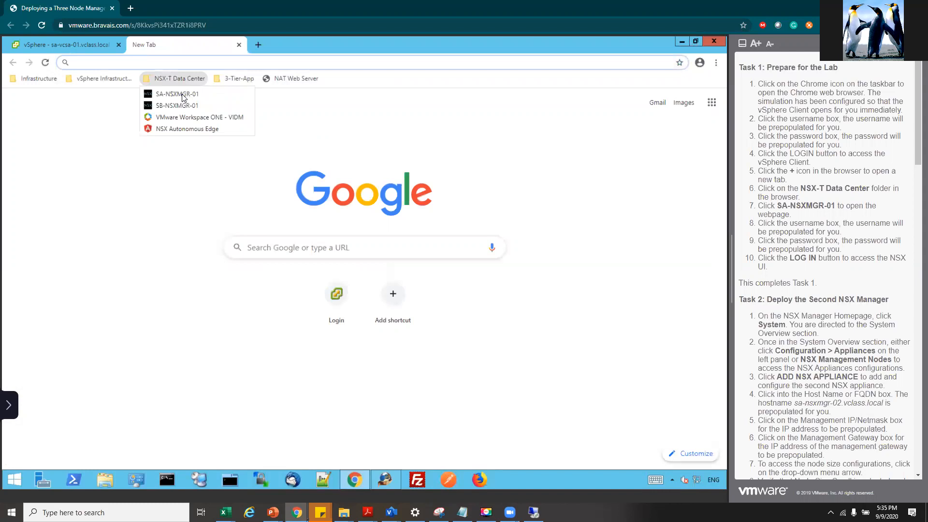
{"action": "left_click", "coordinate": [183, 94]}
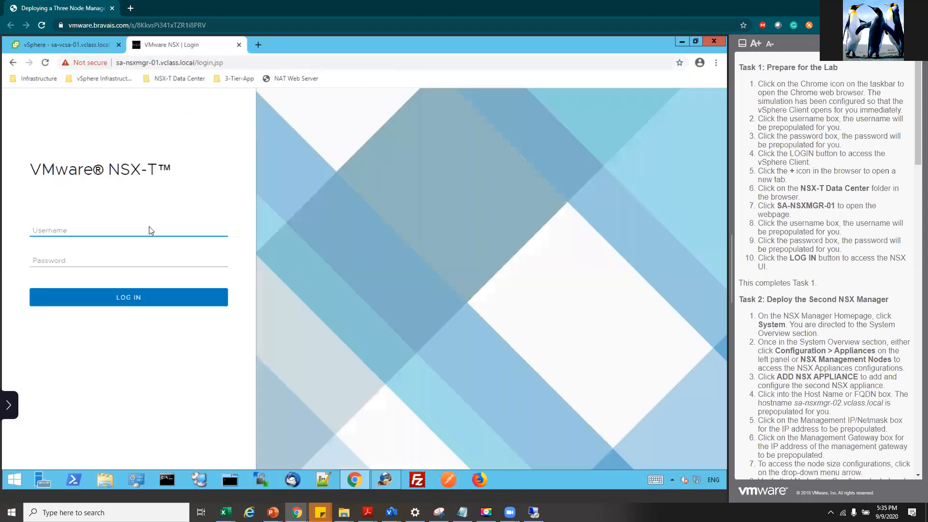
{"action": "left_click", "coordinate": [131, 244]}
{"action": "left_click", "coordinate": [125, 263]}
{"action": "left_click", "coordinate": [132, 298]}
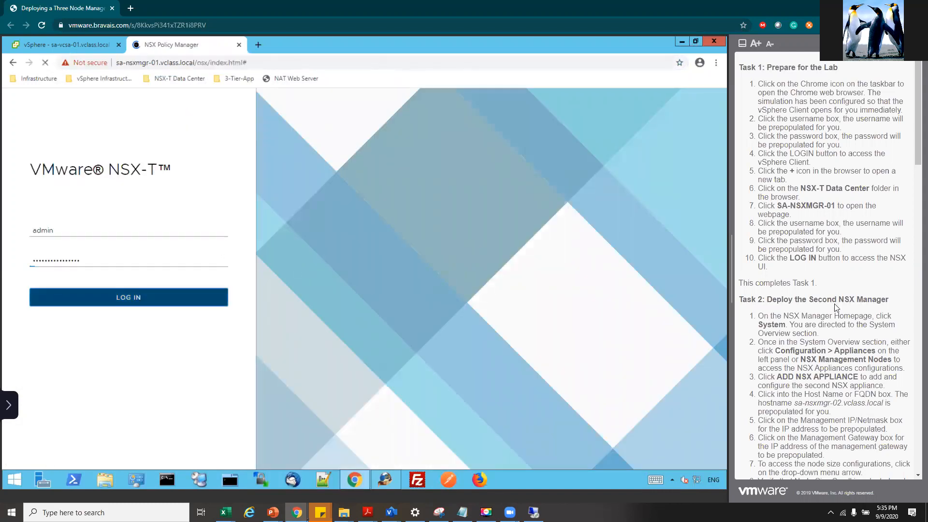
- Go to System > Appliances to view the single 172.20.10.41 manager node
{"action": "left_click_drag", "start_coordinate": [769, 154], "coordinate": [820, 395]}
{"action": "left_click", "coordinate": [820, 394]}
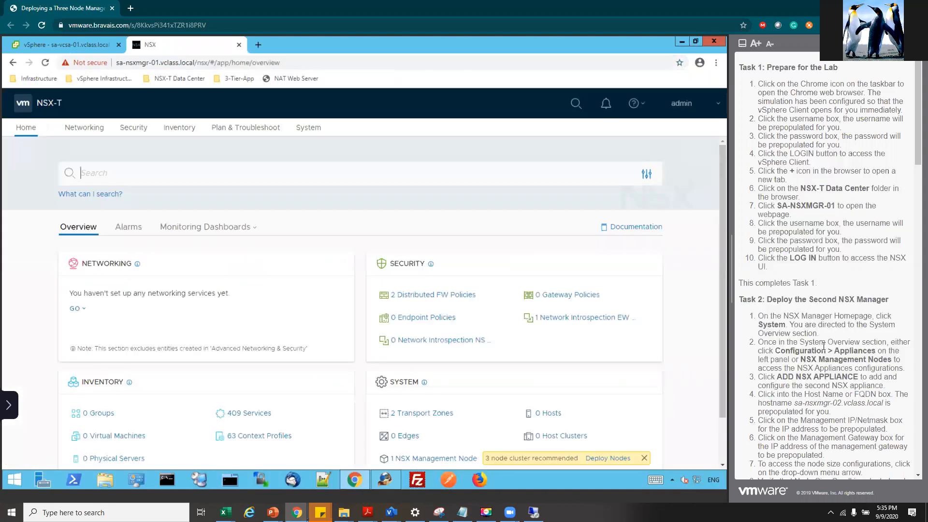
{"action": "scroll", "coordinate": [823, 341], "scroll_direction": "down", "scroll_amount": 4}
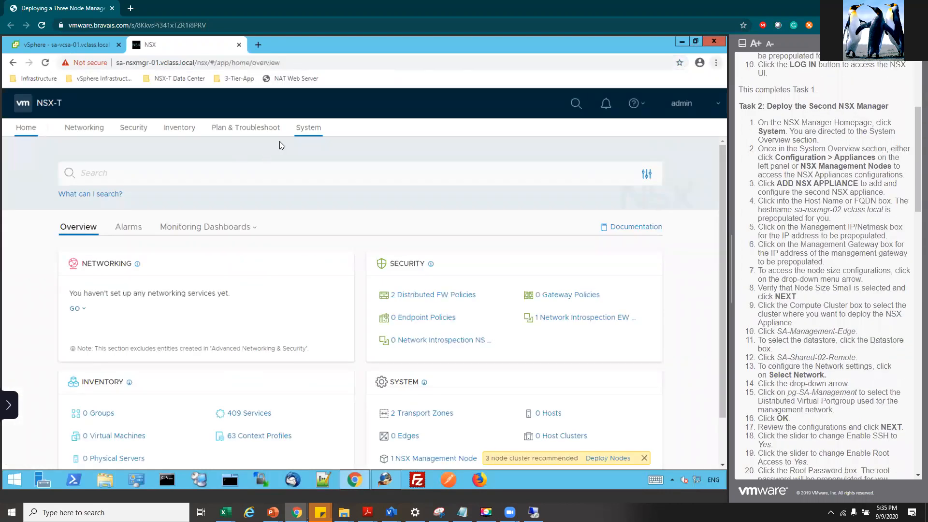
{"action": "left_click", "coordinate": [301, 129]}
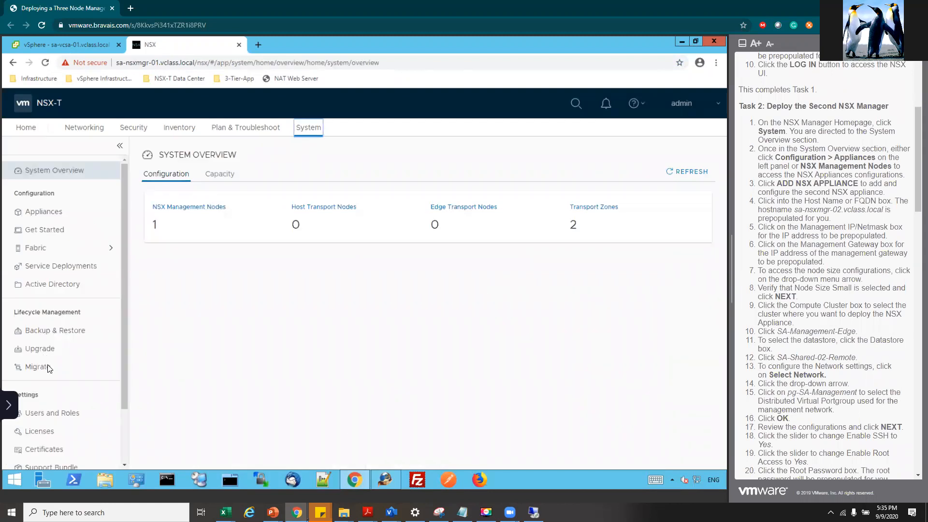
{"action": "left_click", "coordinate": [48, 211]}
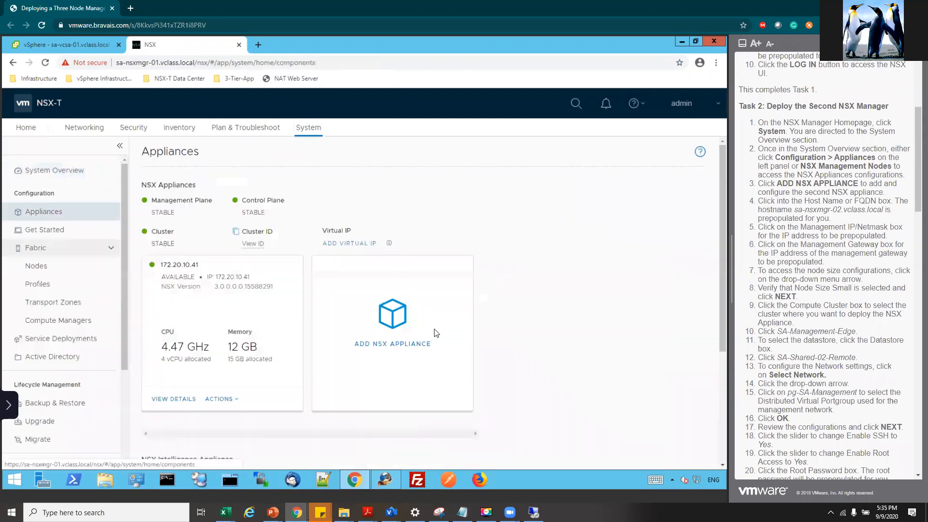
- Add appliance sa-nsxmgr-02.vclass.local at 172.20.10.42/24, gateway 172.20.10.10, with Small node size
{"action": "left_click", "coordinate": [392, 331]}
{"action": "left_click", "coordinate": [391, 198]}
{"action": "left_click", "coordinate": [386, 231]}
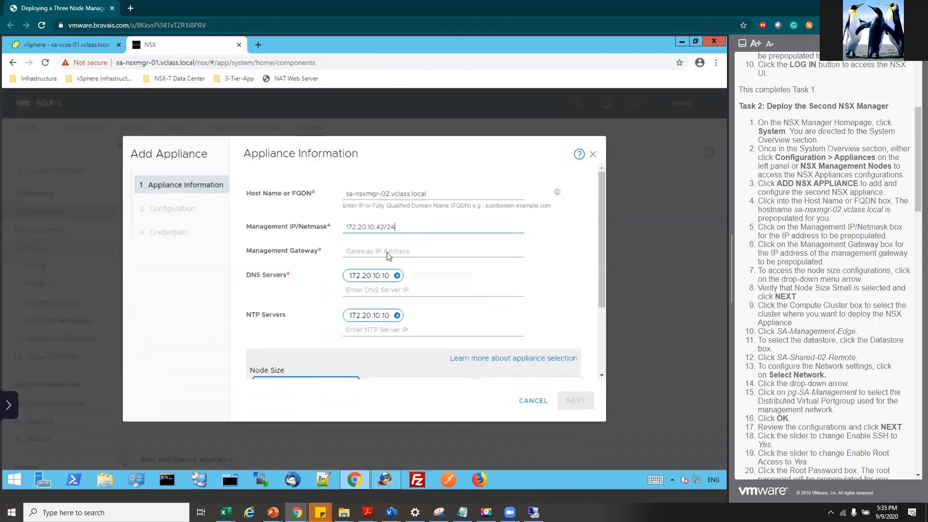
{"action": "left_click", "coordinate": [389, 253]}
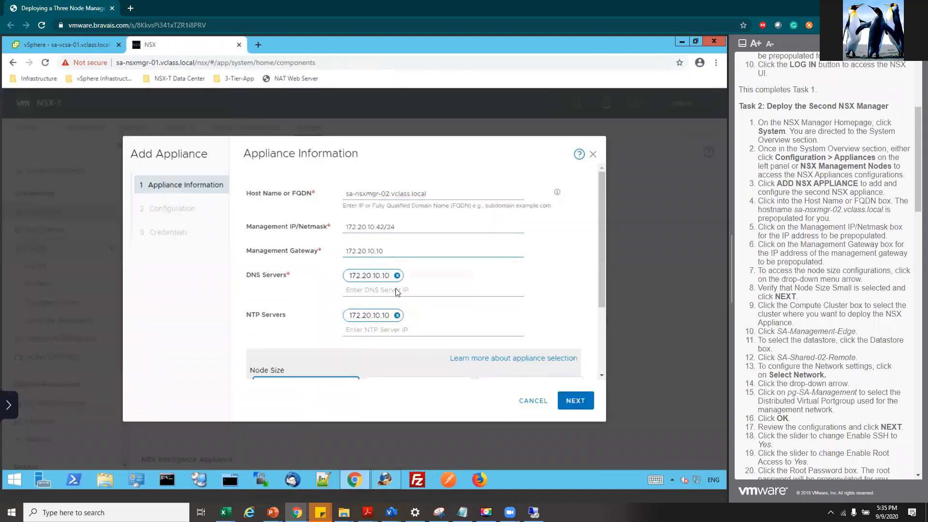
{"action": "left_click", "coordinate": [602, 376]}
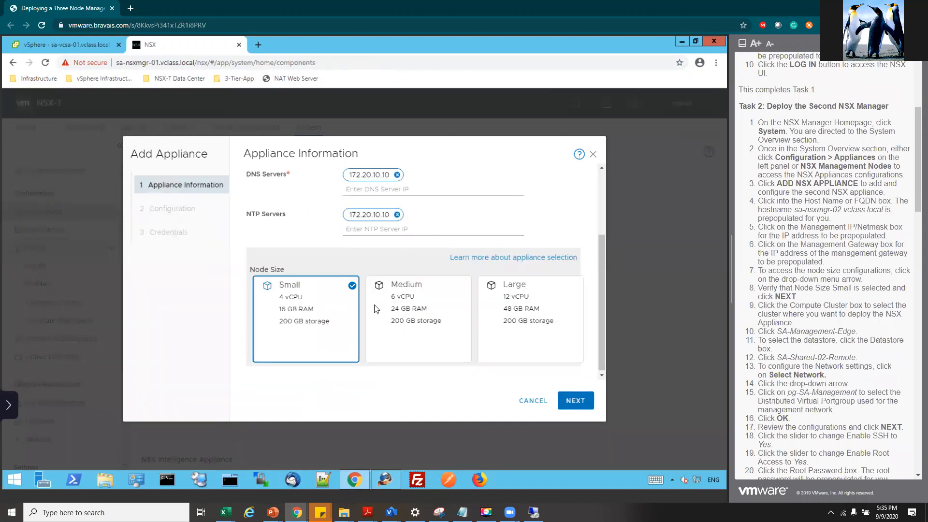
{"action": "left_click", "coordinate": [568, 405]}
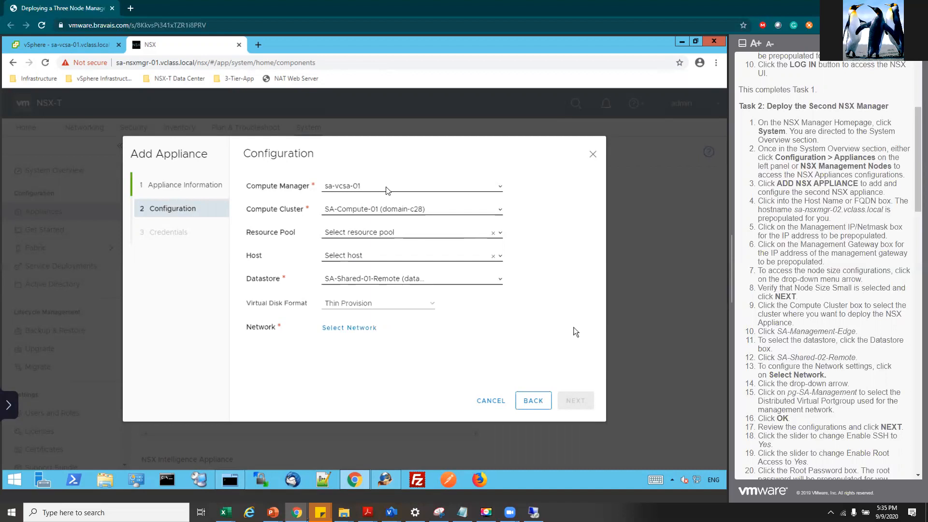
- Set compute cluster SA-Management-Edge and datastore SA-Shared-02-Remote for the new appliance
{"action": "left_click", "coordinate": [391, 211]}
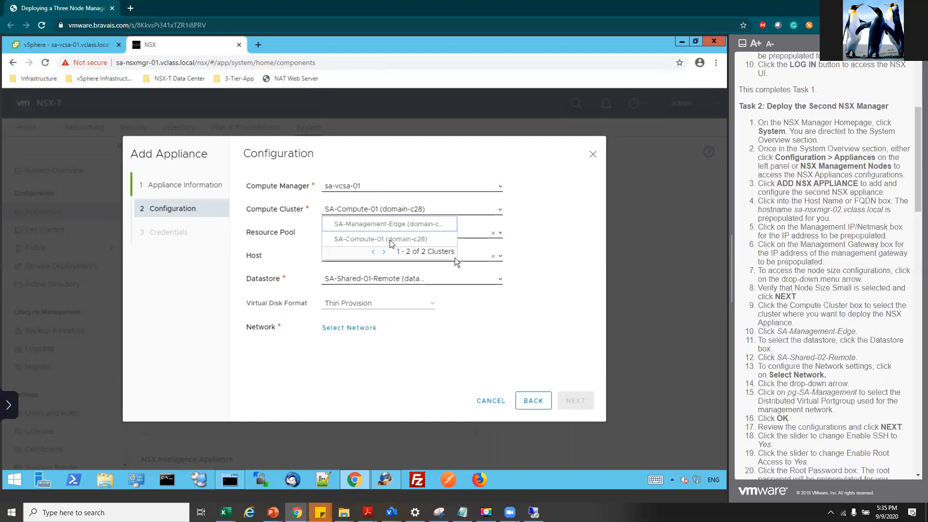
{"action": "left_click", "coordinate": [392, 224]}
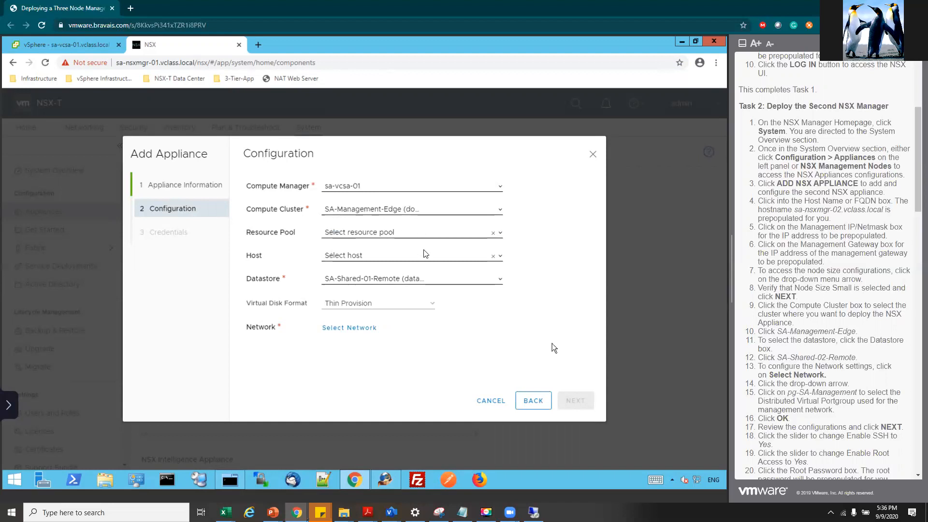
{"action": "left_click", "coordinate": [498, 280]}
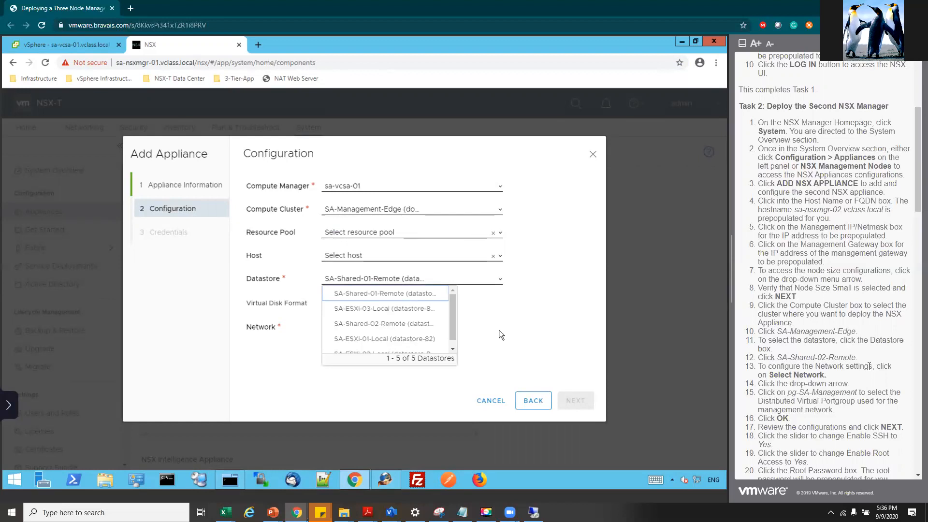
{"action": "scroll", "coordinate": [814, 331], "scroll_direction": "down", "scroll_amount": 4}
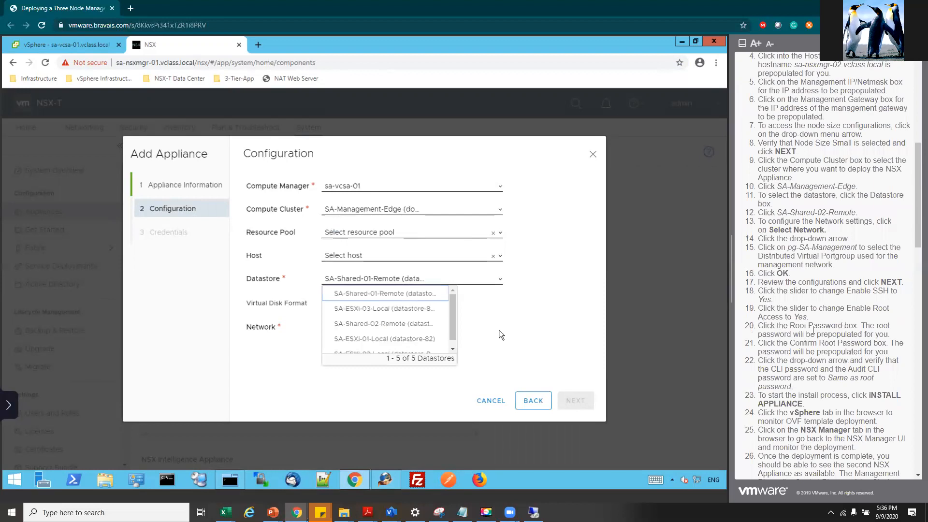
{"action": "scroll", "coordinate": [814, 333], "scroll_direction": "down", "scroll_amount": 1}
{"action": "scroll", "coordinate": [802, 334], "scroll_direction": "down", "scroll_amount": 3}
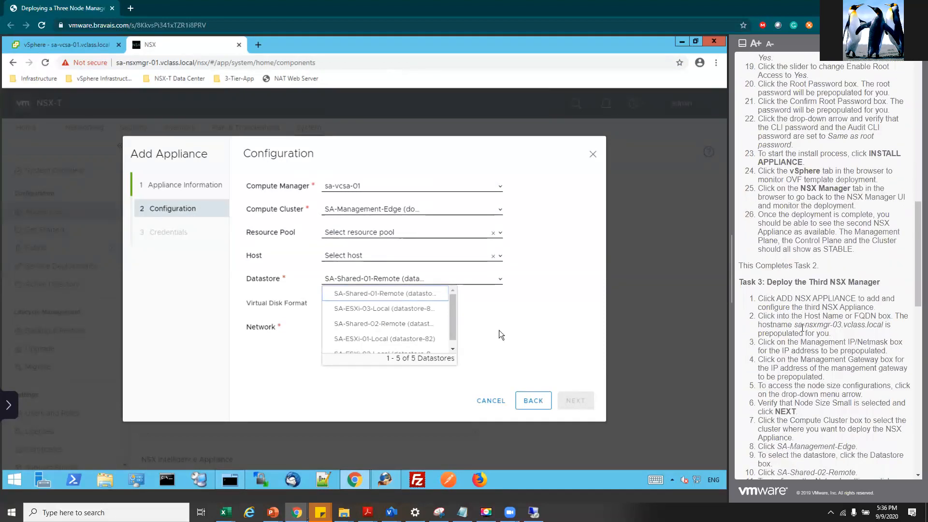
{"action": "scroll", "coordinate": [802, 327], "scroll_direction": "up", "scroll_amount": 7}
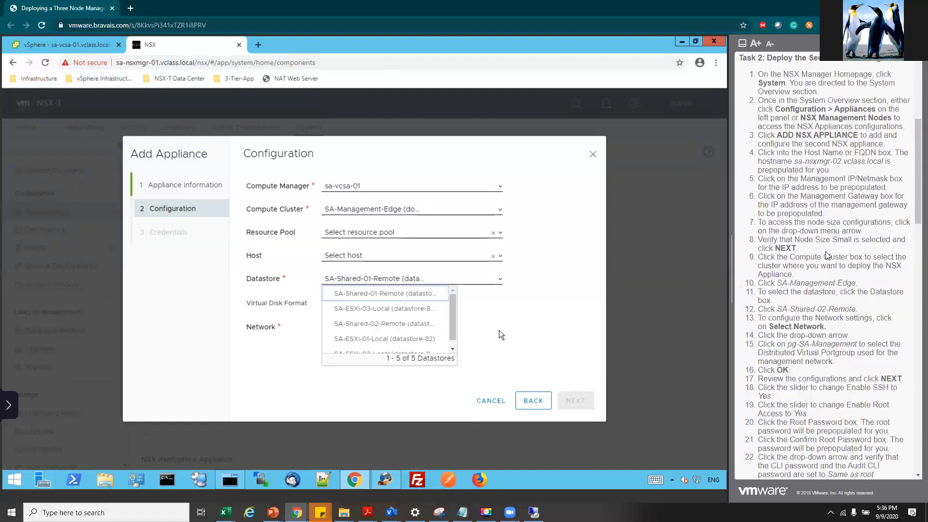
{"action": "scroll", "coordinate": [828, 255], "scroll_direction": "up", "scroll_amount": 2}
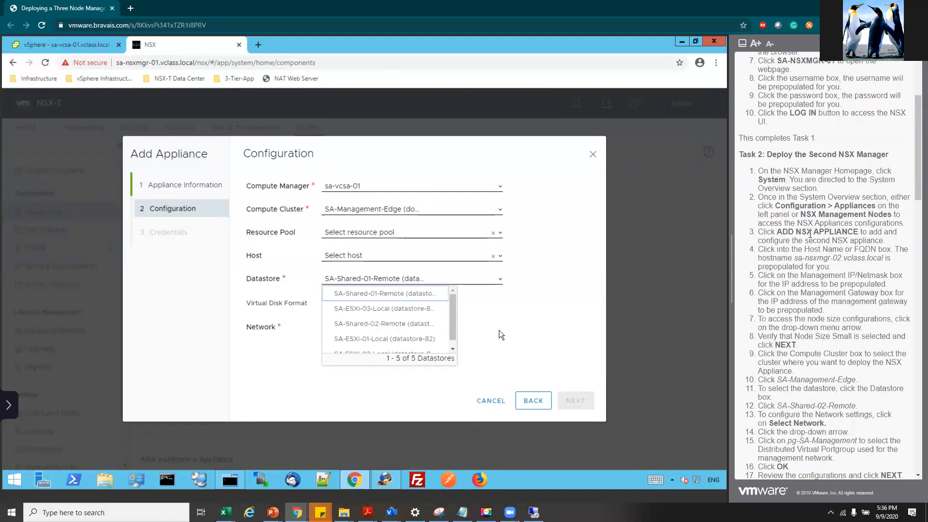
{"action": "left_click_drag", "start_coordinate": [833, 207], "coordinate": [843, 223]}
{"action": "left_click", "coordinate": [782, 282]}
{"action": "left_click_drag", "start_coordinate": [831, 276], "coordinate": [800, 276]}
{"action": "left_click_drag", "start_coordinate": [782, 328], "coordinate": [777, 406]}
{"action": "left_click", "coordinate": [805, 422]}
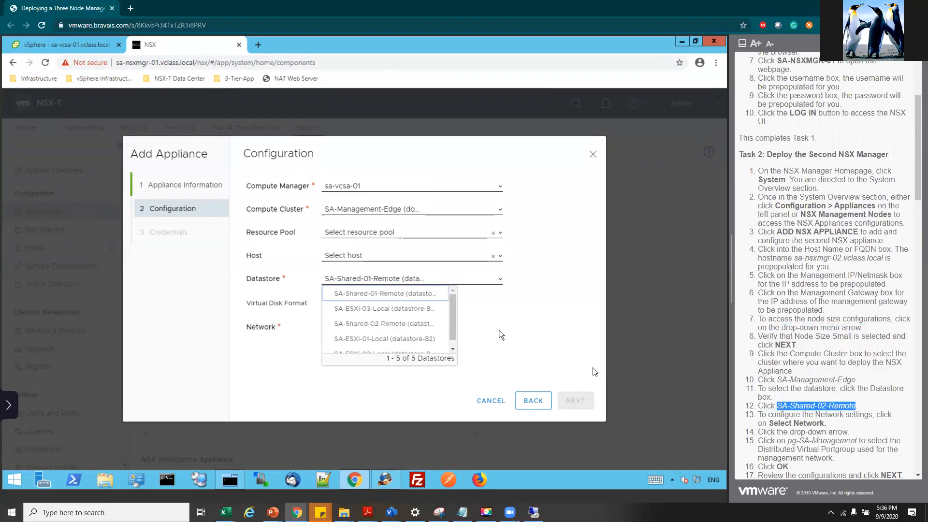
{"action": "left_click", "coordinate": [379, 323]}
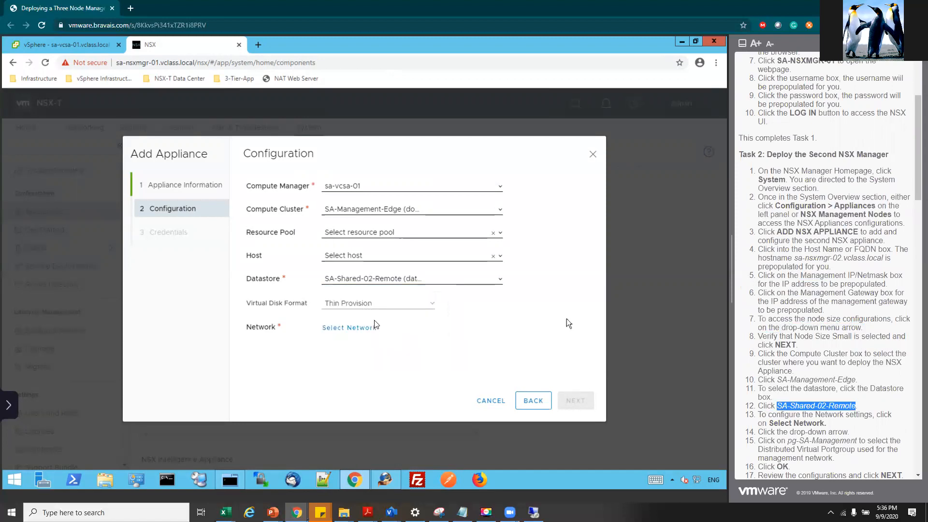
- Choose pg-SA-Management as the appliance network and confirm the configuration
{"action": "left_click", "coordinate": [349, 329]}
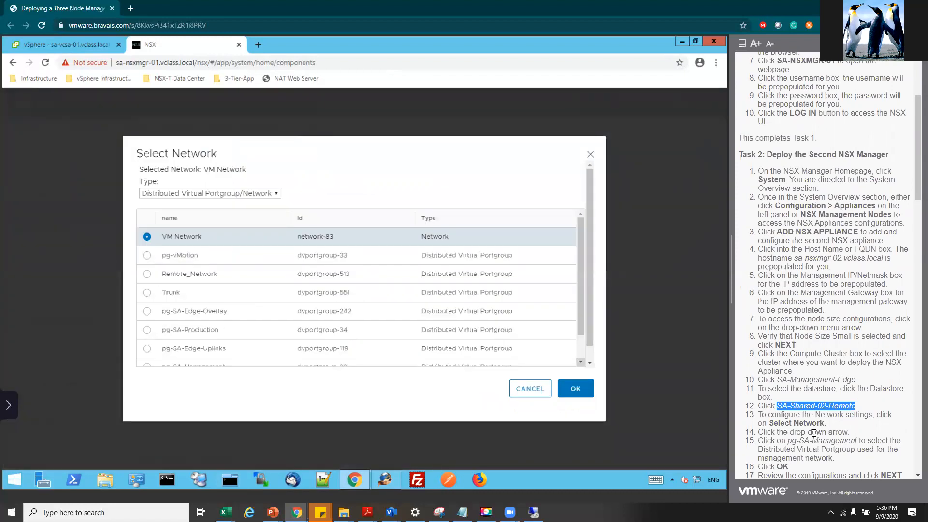
{"action": "scroll", "coordinate": [811, 399], "scroll_direction": "down", "scroll_amount": 1}
{"action": "left_click_drag", "start_coordinate": [787, 393], "coordinate": [859, 394]}
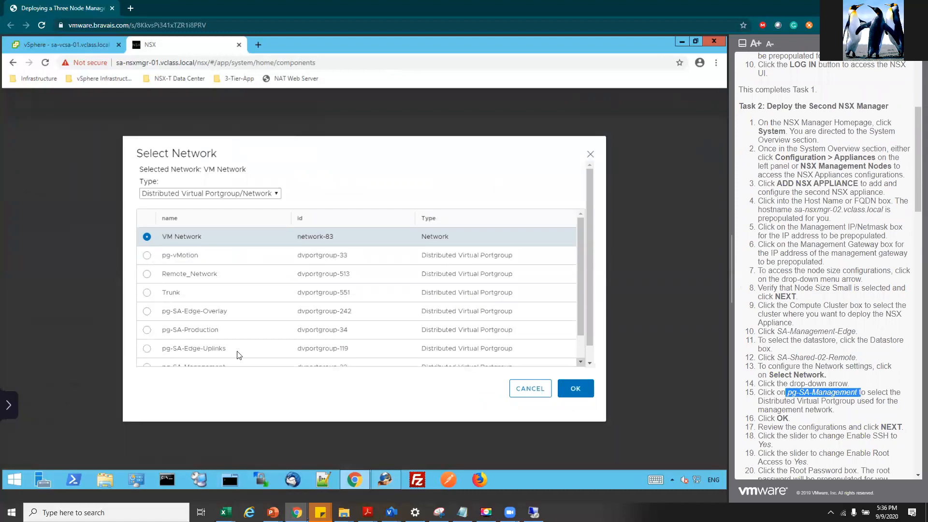
{"action": "left_click", "coordinate": [583, 362]}
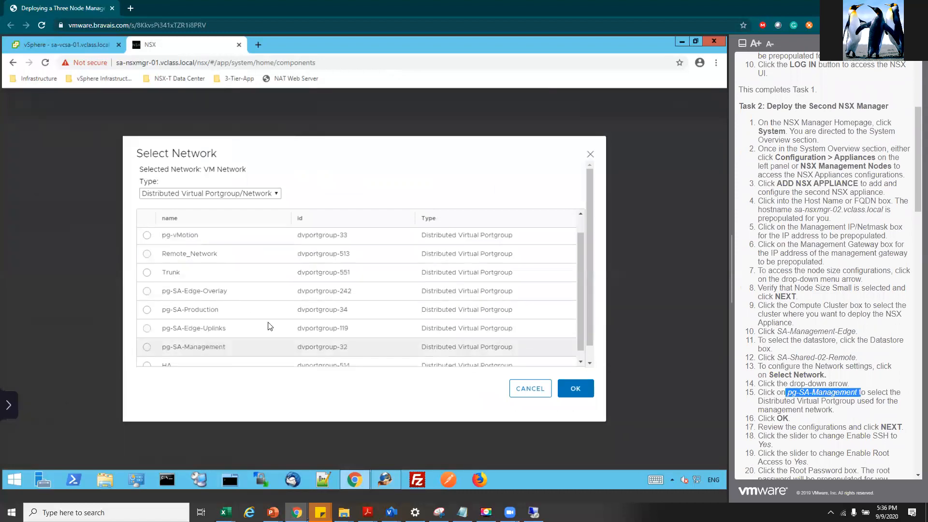
{"action": "left_click", "coordinate": [147, 347]}
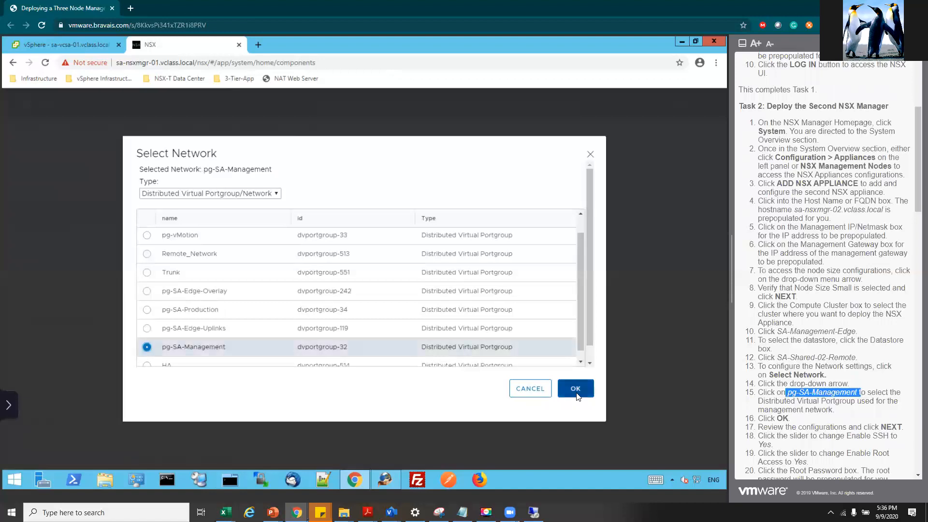
{"action": "left_click", "coordinate": [575, 388]}
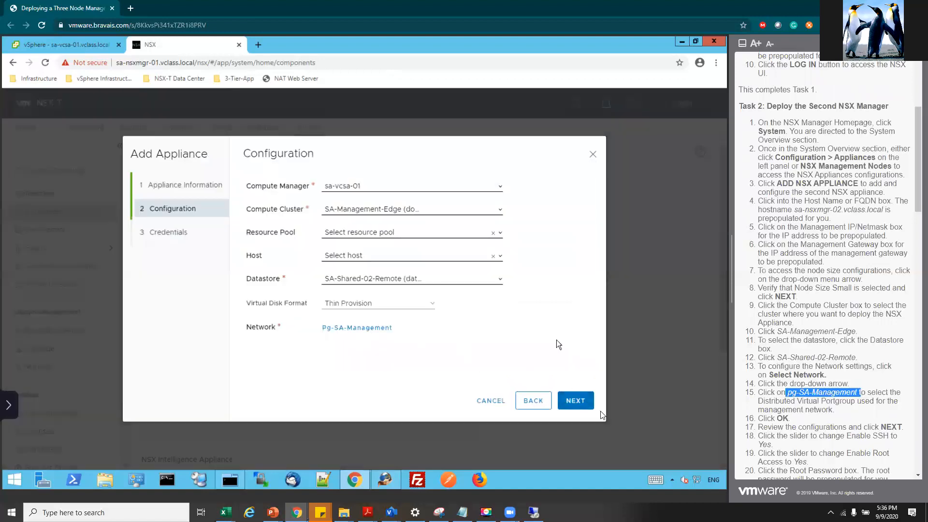
{"action": "left_click", "coordinate": [577, 401]}
- Enable SSH and root access, enter and confirm the root password, and install sa-nsxmgr-02
{"action": "left_click", "coordinate": [354, 206]}
{"action": "left_click", "coordinate": [354, 244]}
{"action": "left_click", "coordinate": [370, 317]}
{"action": "left_click", "coordinate": [394, 339]}
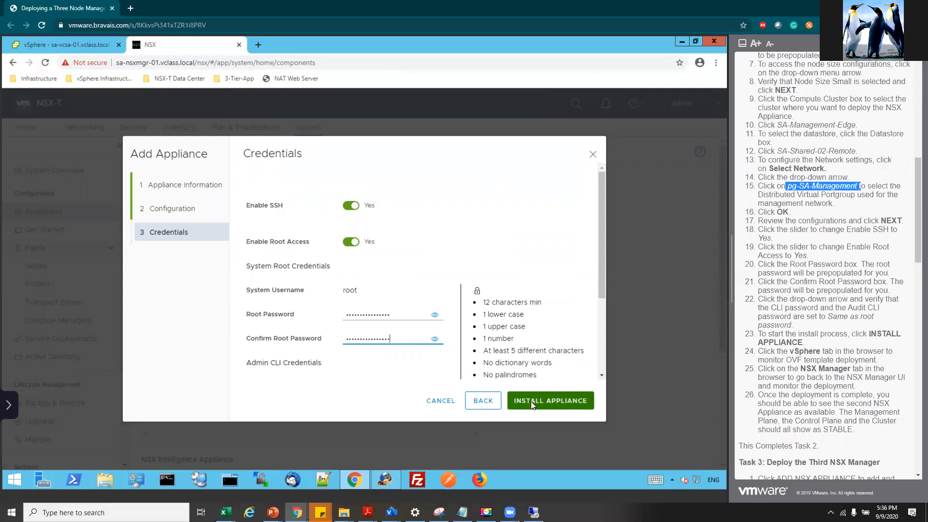
{"action": "scroll", "coordinate": [394, 276], "scroll_direction": "down", "scroll_amount": 3}
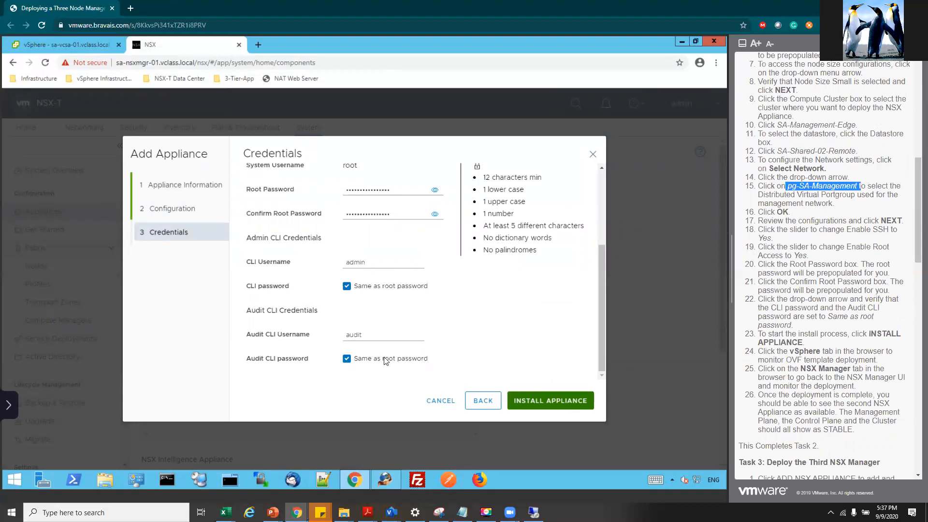
{"action": "left_click", "coordinate": [555, 396]}
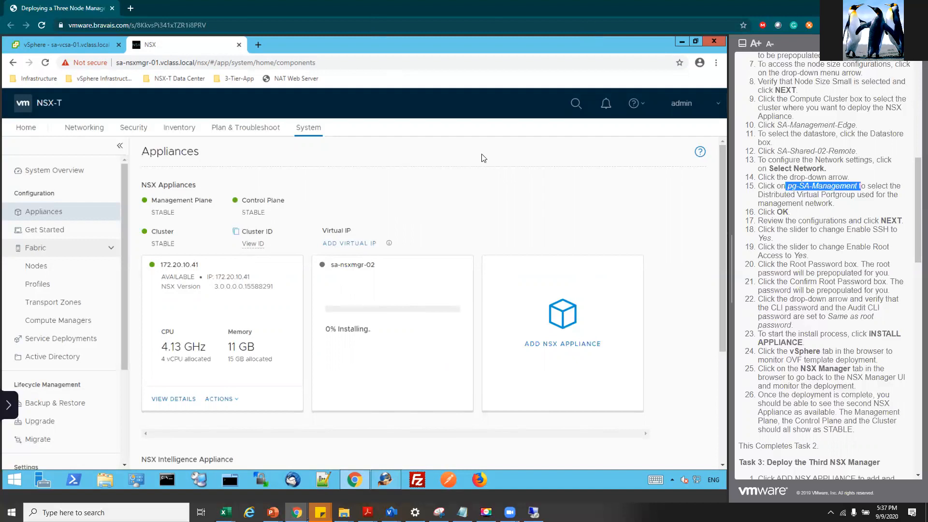
- Minimize the browser and read Lab 4's task list and IP Pools diagram in the guide
{"action": "left_click", "coordinate": [861, 8]}
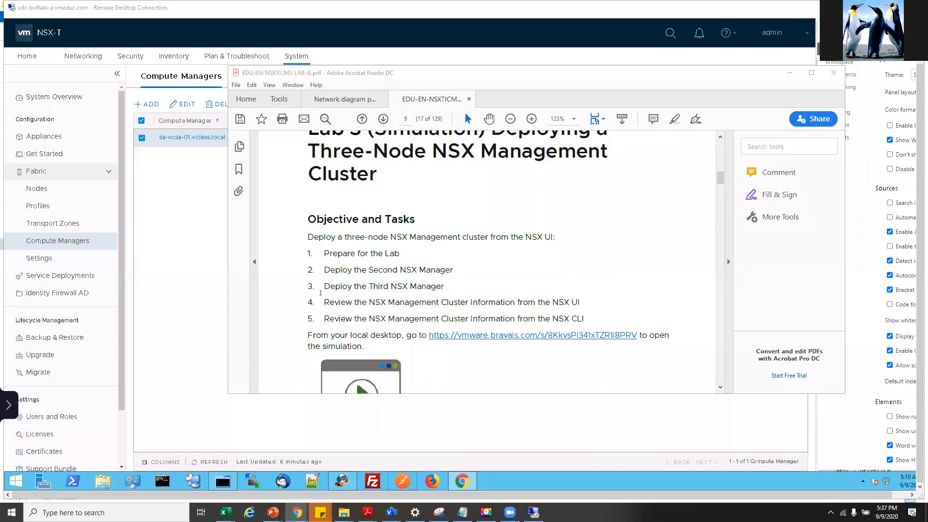
{"action": "scroll", "coordinate": [319, 278], "scroll_direction": "down", "scroll_amount": 5}
{"action": "scroll", "coordinate": [352, 190], "scroll_direction": "up", "scroll_amount": 4}
{"action": "scroll", "coordinate": [352, 189], "scroll_direction": "up", "scroll_amount": 3}
{"action": "left_click", "coordinate": [381, 263]}
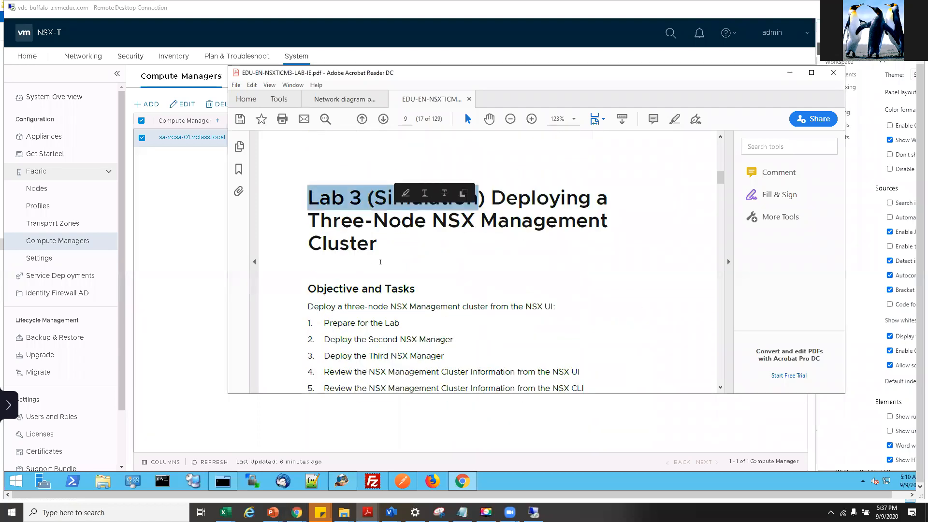
{"action": "scroll", "coordinate": [381, 263], "scroll_direction": "down", "scroll_amount": 10}
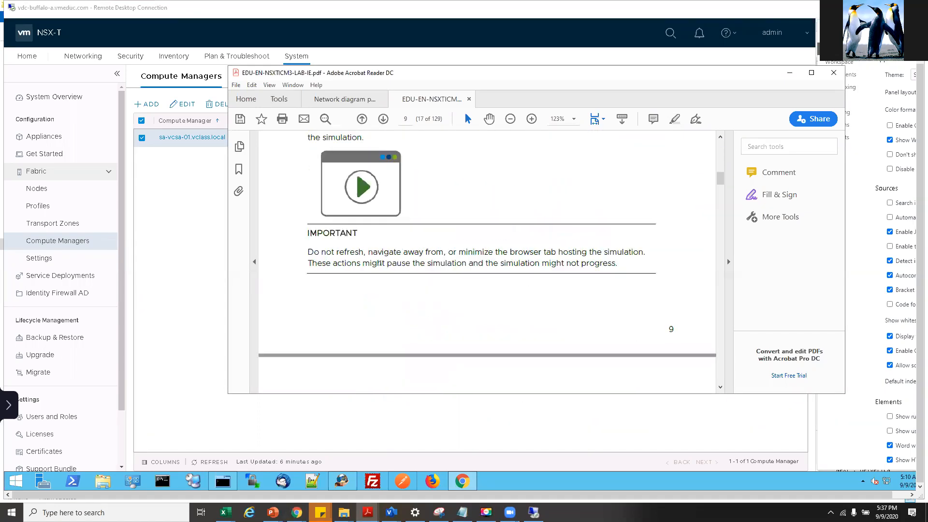
{"action": "scroll", "coordinate": [380, 265], "scroll_direction": "down", "scroll_amount": 2}
{"action": "left_click_drag", "start_coordinate": [381, 247], "coordinate": [440, 270]}
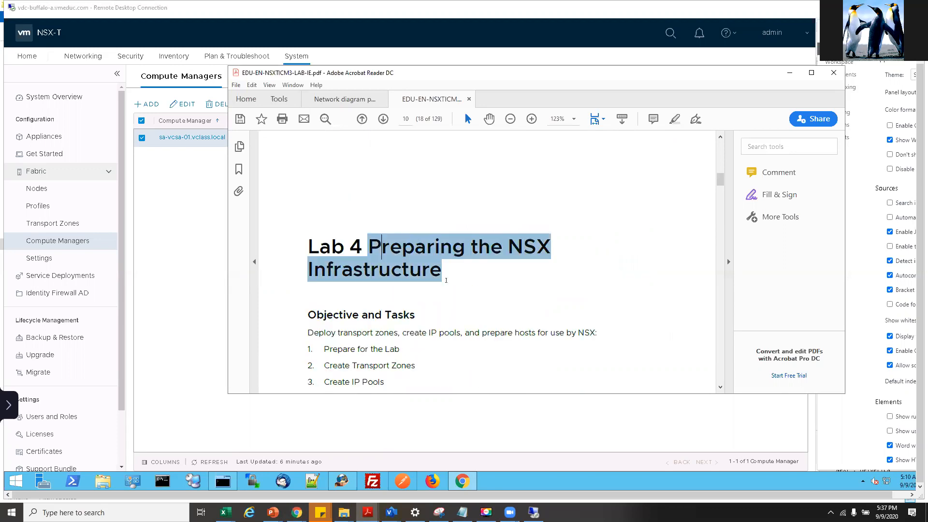
{"action": "left_click", "coordinate": [431, 335]}
{"action": "scroll", "coordinate": [432, 335], "scroll_direction": "down", "scroll_amount": 3}
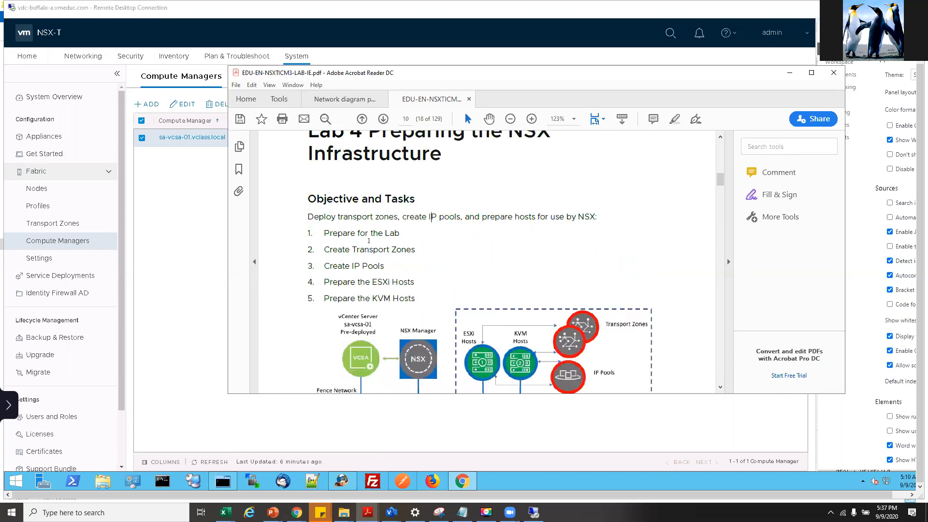
{"action": "left_click_drag", "start_coordinate": [323, 233], "coordinate": [415, 250]}
{"action": "left_click_drag", "start_coordinate": [324, 266], "coordinate": [384, 266]}
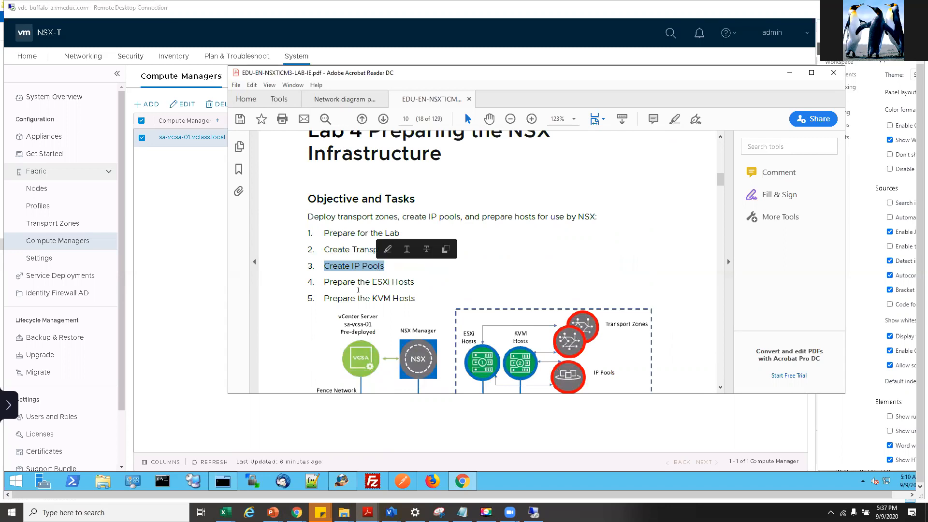
{"action": "scroll", "coordinate": [520, 317], "scroll_direction": "down", "scroll_amount": 2}
{"action": "left_click_drag", "start_coordinate": [593, 300], "coordinate": [620, 304]}
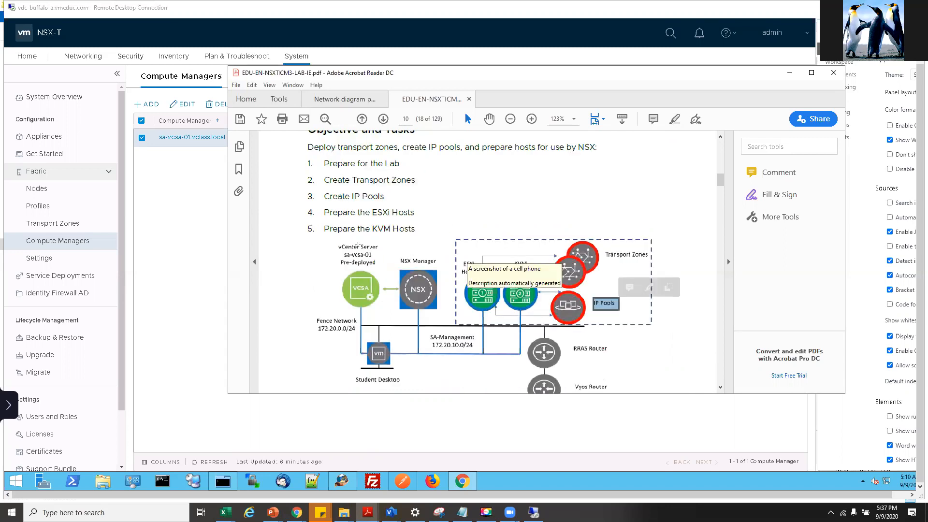
- Review the Prepare the ESXi Hosts and Prepare the KVM Hosts steps in the guide
{"action": "left_click_drag", "start_coordinate": [324, 213], "coordinate": [414, 213]}
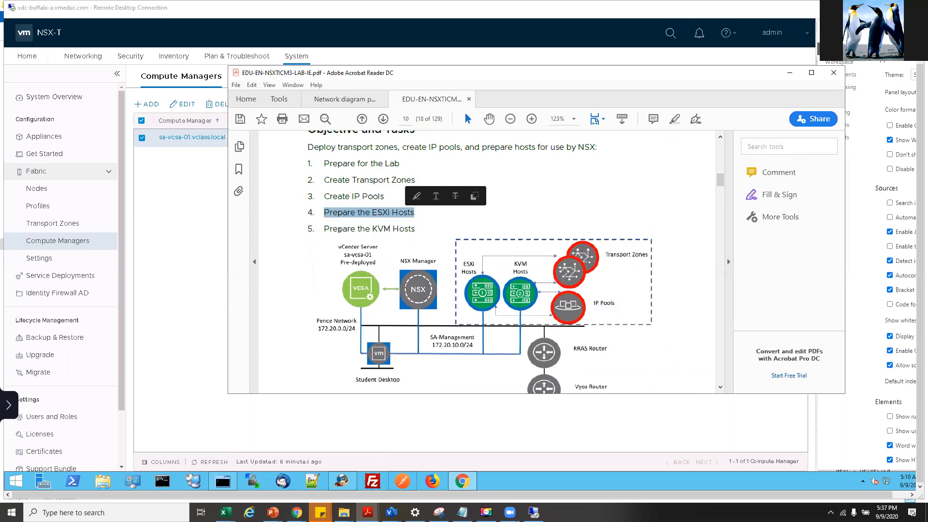
{"action": "left_click_drag", "start_coordinate": [323, 229], "coordinate": [415, 229]}
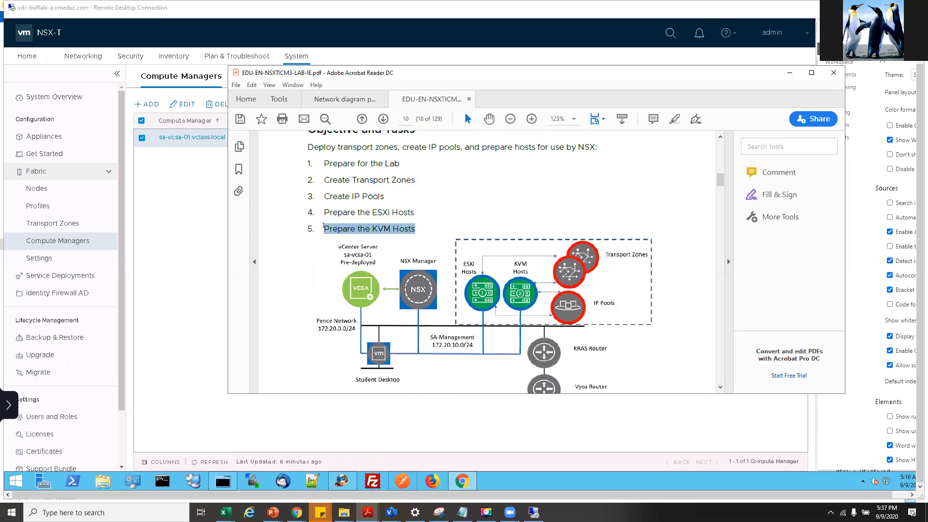
{"action": "double_click", "coordinate": [412, 214]}
{"action": "left_click", "coordinate": [411, 214]}
{"action": "scroll", "coordinate": [366, 263], "scroll_direction": "down", "scroll_amount": 3}
{"action": "scroll", "coordinate": [367, 264], "scroll_direction": "down", "scroll_amount": 1}
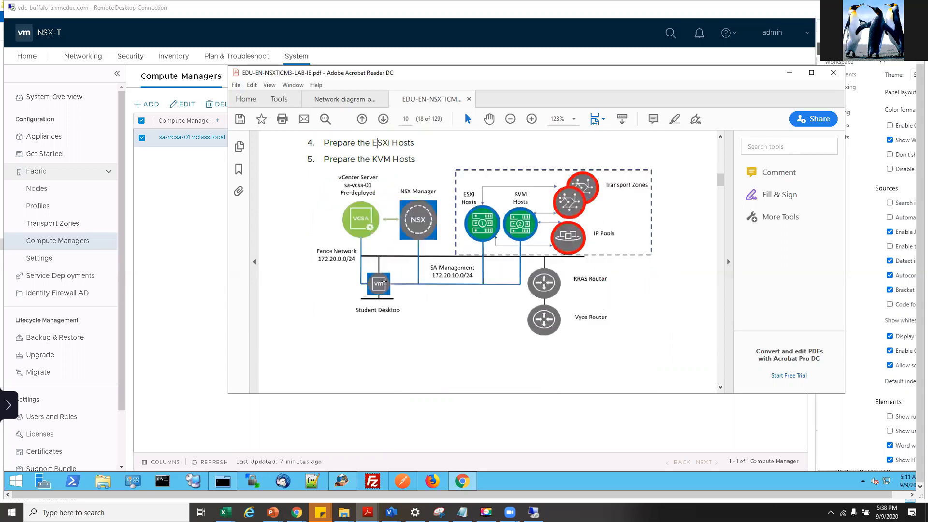
{"action": "scroll", "coordinate": [379, 219], "scroll_direction": "up", "scroll_amount": 2}
{"action": "left_click_drag", "start_coordinate": [376, 207], "coordinate": [416, 207]}
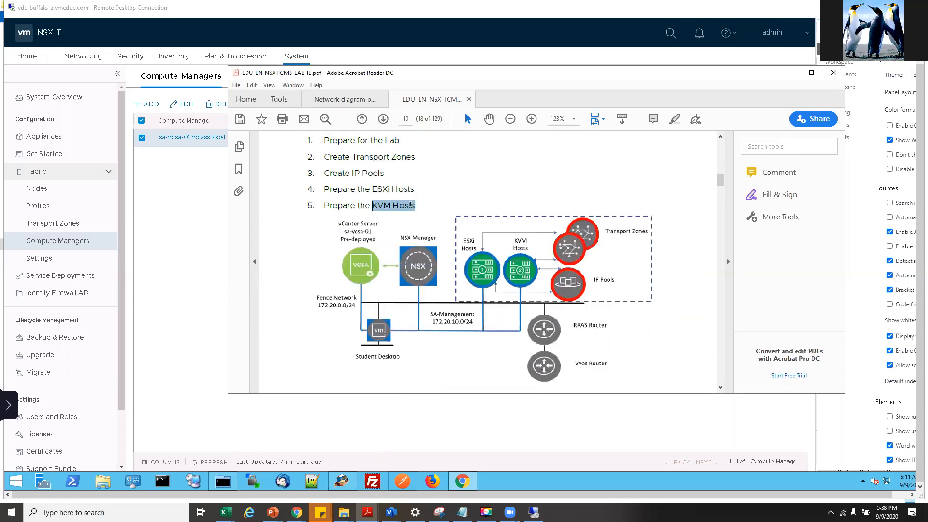
{"action": "left_click", "coordinate": [358, 205]}
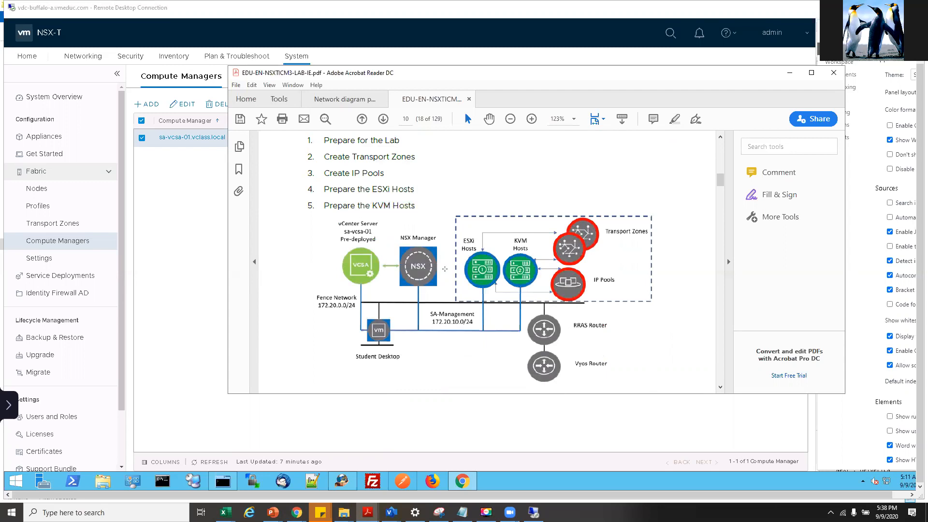
{"action": "left_click_drag", "start_coordinate": [325, 190], "coordinate": [416, 207]}
{"action": "left_click_drag", "start_coordinate": [307, 189], "coordinate": [391, 207]}
{"action": "left_click", "coordinate": [390, 206]}
{"action": "left_click", "coordinate": [304, 187], "text": "shift"}
{"action": "left_click", "coordinate": [356, 215]}
{"action": "mouse_move", "coordinate": [416, 207]}
{"action": "left_mouse_down"}
{"action": "mouse_move", "coordinate": [323, 206]}
{"action": "mouse_move", "coordinate": [314, 173]}
{"action": "mouse_move", "coordinate": [371, 206]}
{"action": "mouse_move", "coordinate": [415, 206]}
{"action": "left_mouse_up"}
{"action": "left_click", "coordinate": [359, 210]}
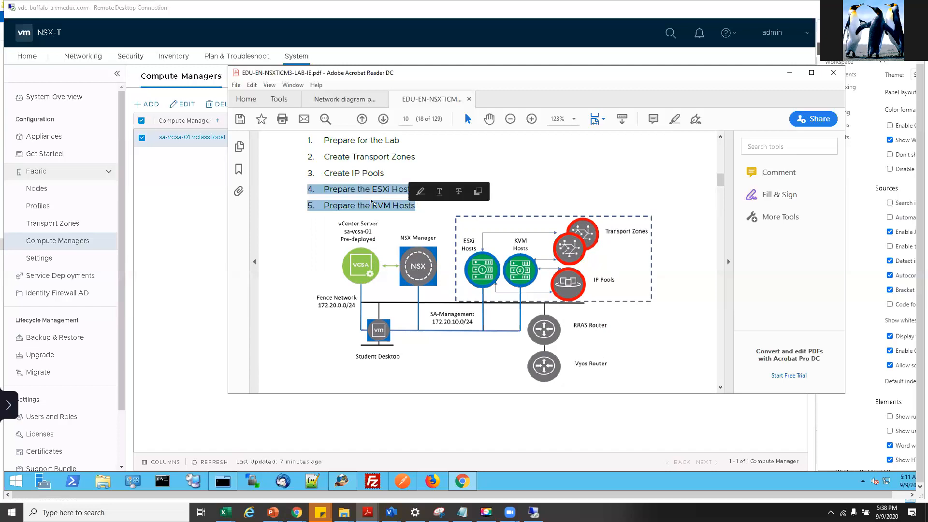
- Scroll to Task 2's System > Configuration > Fabric path and move the guide window aside
{"action": "scroll", "coordinate": [468, 316], "scroll_direction": "down", "scroll_amount": 3}
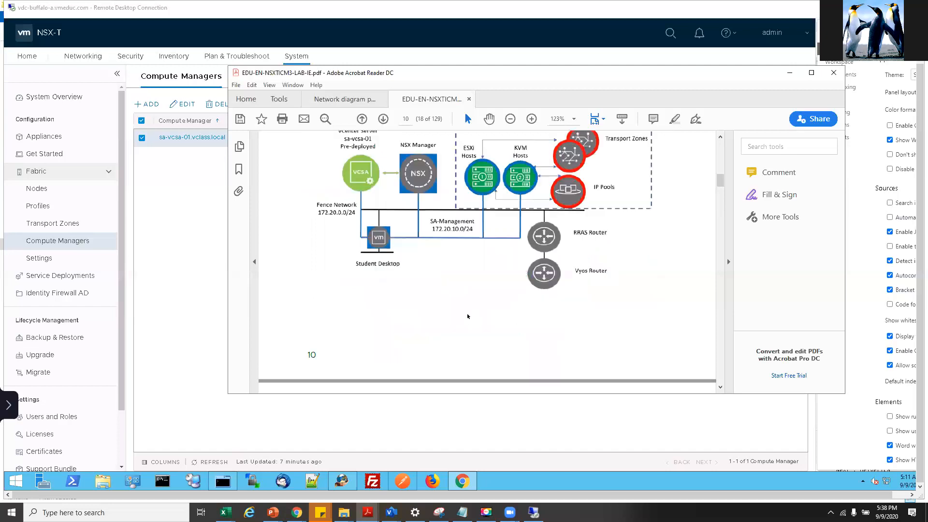
{"action": "scroll", "coordinate": [467, 317], "scroll_direction": "down", "scroll_amount": 3}
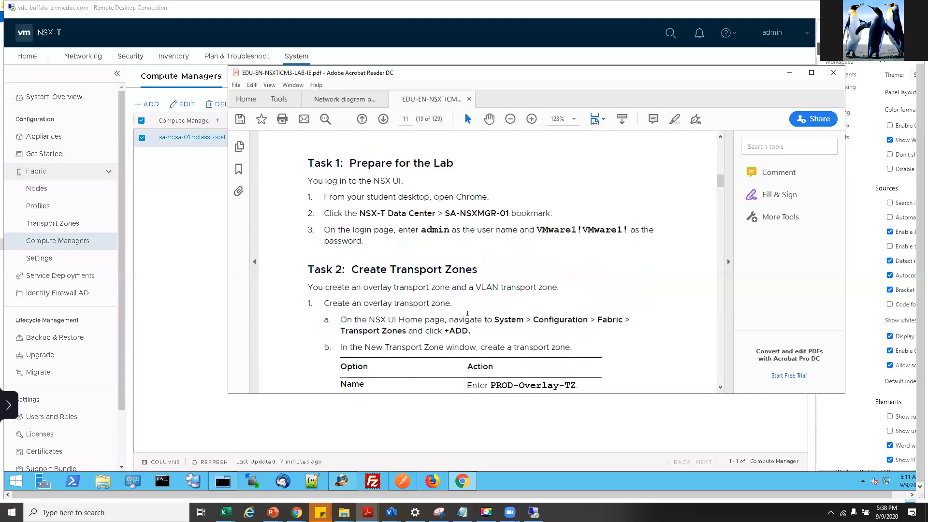
{"action": "scroll", "coordinate": [513, 276], "scroll_direction": "down", "scroll_amount": 2}
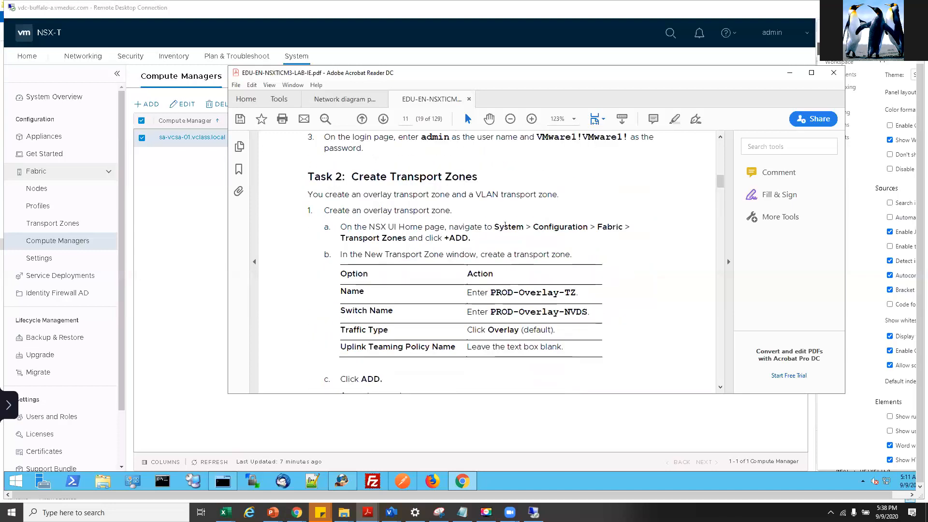
{"action": "left_click_drag", "start_coordinate": [494, 227], "coordinate": [629, 227]}
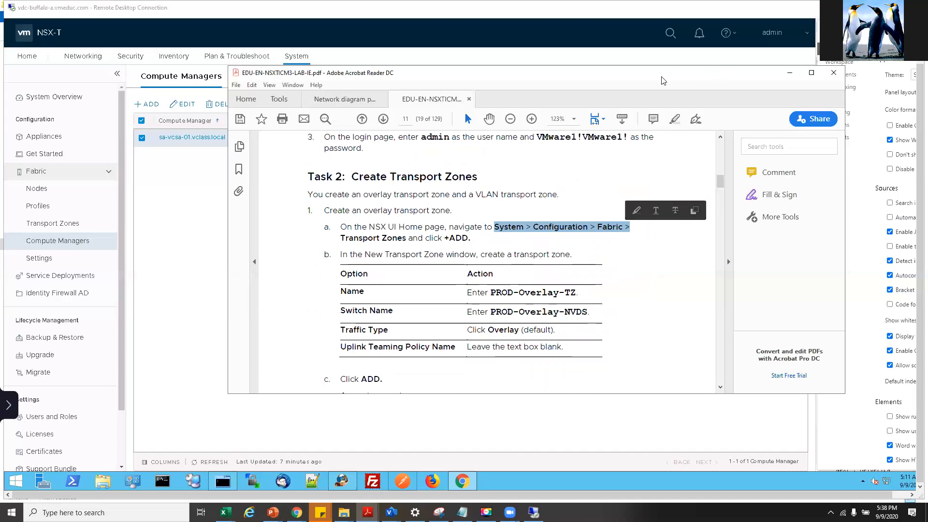
{"action": "left_click_drag", "start_coordinate": [662, 76], "coordinate": [789, 108]}
- Return to NSX-T Manager and start a new transport zone from the Transport Zones page
{"action": "left_click", "coordinate": [50, 354]}
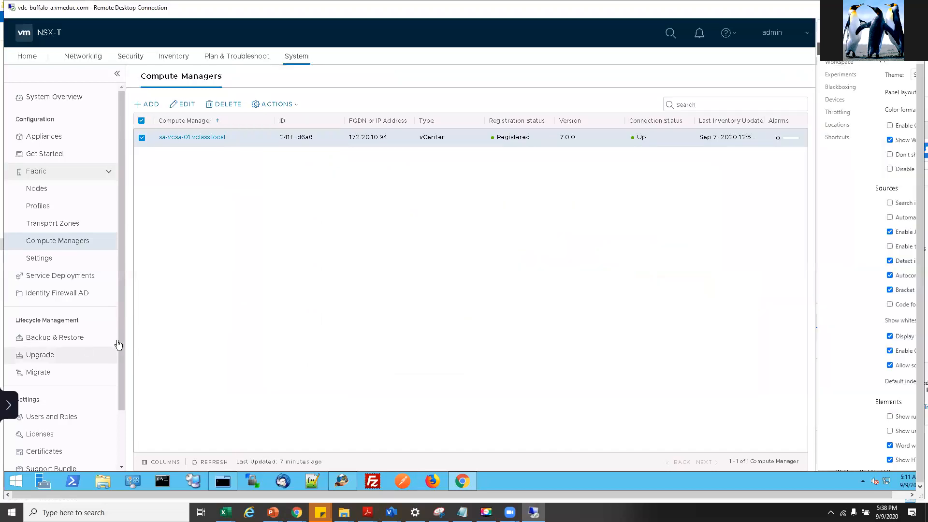
{"action": "right_click", "coordinate": [49, 353]}
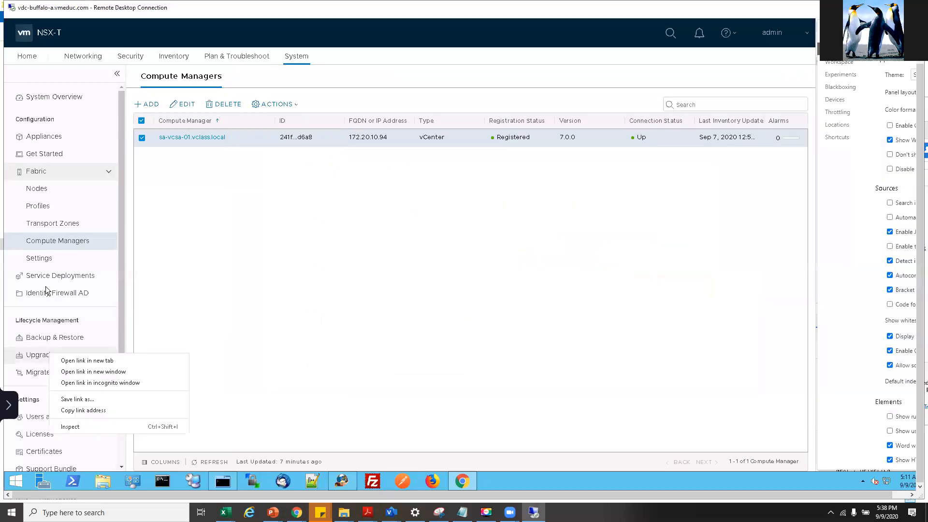
{"action": "right_click", "coordinate": [48, 227]}
{"action": "left_click", "coordinate": [43, 223]}
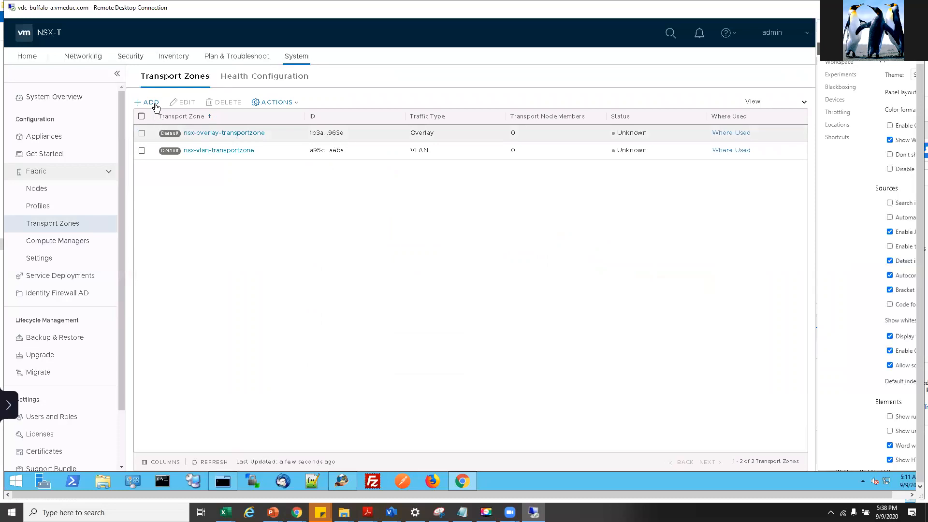
{"action": "left_click", "coordinate": [154, 104]}
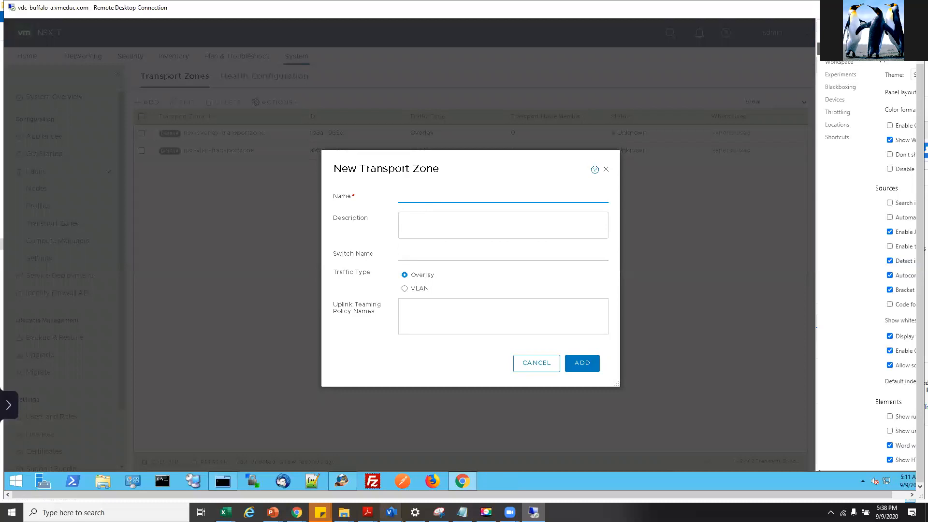
- Copy PROD-Overlay-TZ from the lab guide and paste it as the zone name
{"action": "mouse_move", "coordinate": [367, 513]}
{"action": "left_click", "coordinate": [436, 444]}
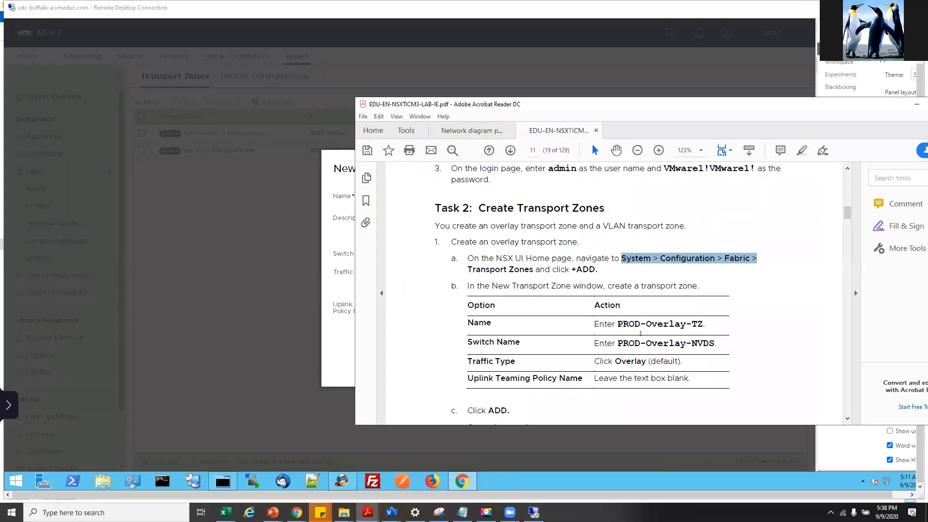
{"action": "left_click_drag", "start_coordinate": [618, 324], "coordinate": [704, 325]}
{"action": "right_click", "coordinate": [676, 324]}
{"action": "left_click", "coordinate": [696, 335]}
{"action": "left_click", "coordinate": [326, 261]}
{"action": "left_click", "coordinate": [426, 195]}
{"action": "key", "text": "ctrl+v"}
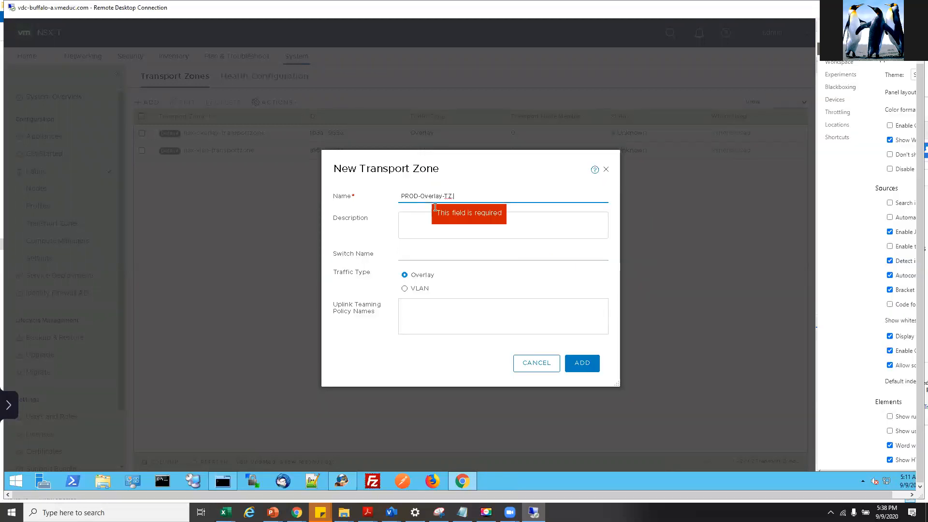
{"action": "right_click", "coordinate": [415, 255]}
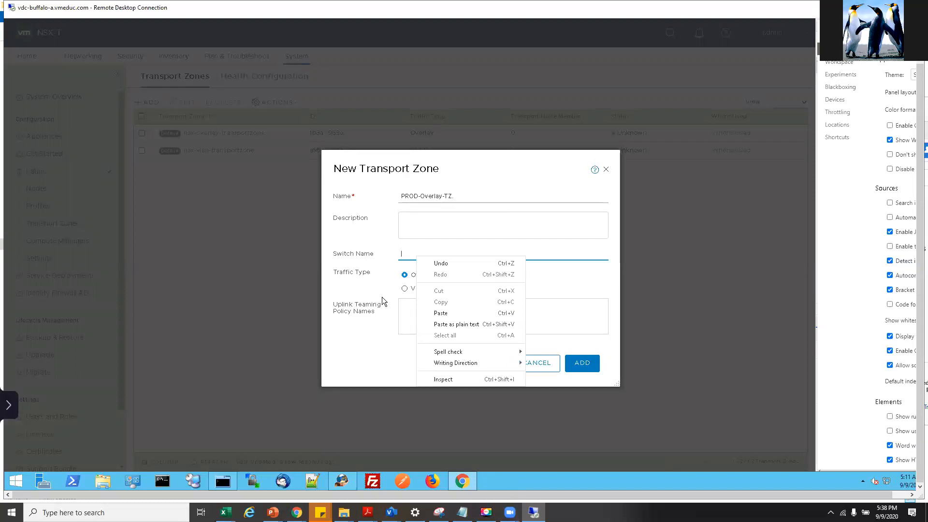
{"action": "right_click", "coordinate": [386, 285]}
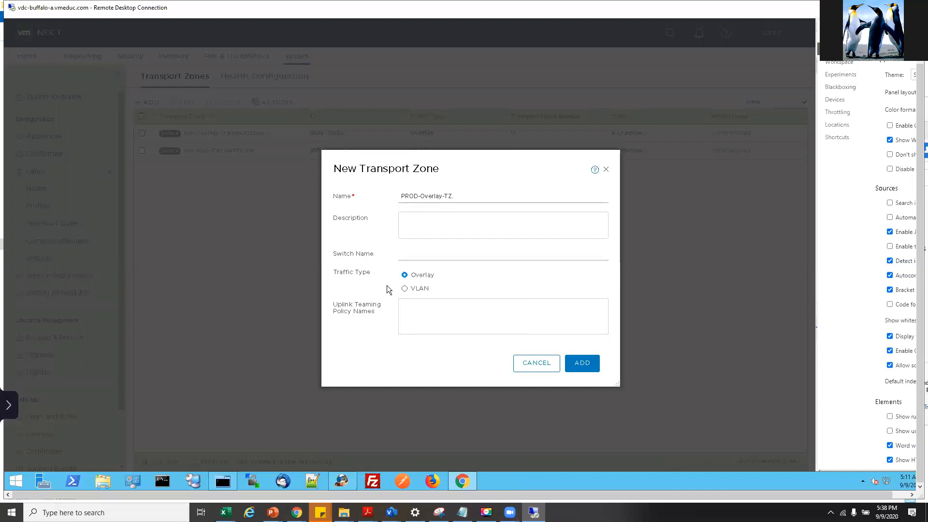
{"action": "left_click", "coordinate": [557, 281]}
{"action": "left_click_drag", "start_coordinate": [425, 195], "coordinate": [435, 196]}
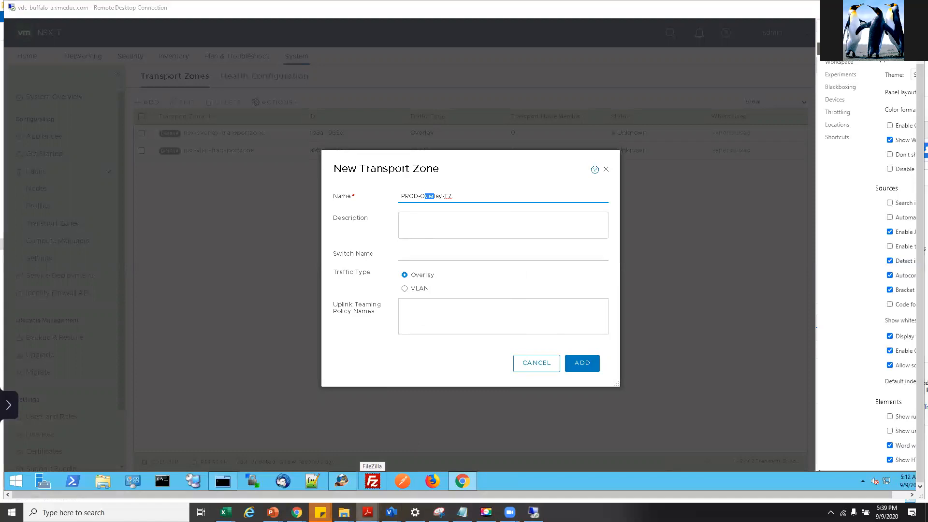
- Copy PROD-Overlay-NVDS from the guide and paste it as the switch name
{"action": "right_click", "coordinate": [369, 512]}
{"action": "left_click", "coordinate": [447, 476]}
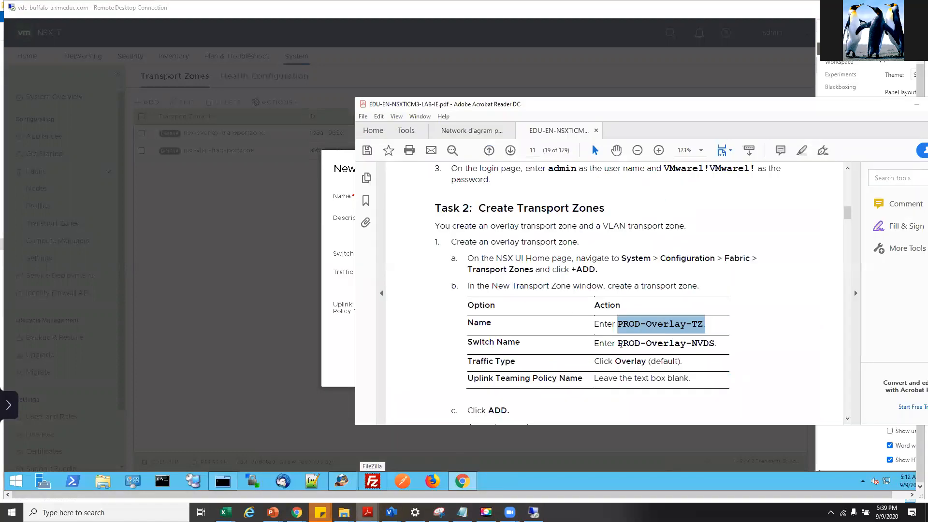
{"action": "right_click", "coordinate": [683, 347]}
{"action": "left_click_drag", "start_coordinate": [715, 345], "coordinate": [616, 347]}
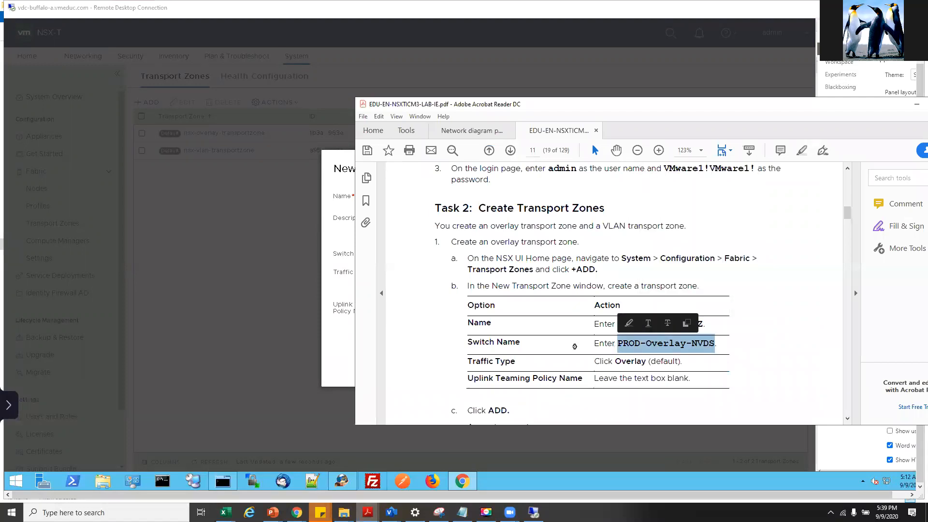
{"action": "right_click", "coordinate": [333, 292]}
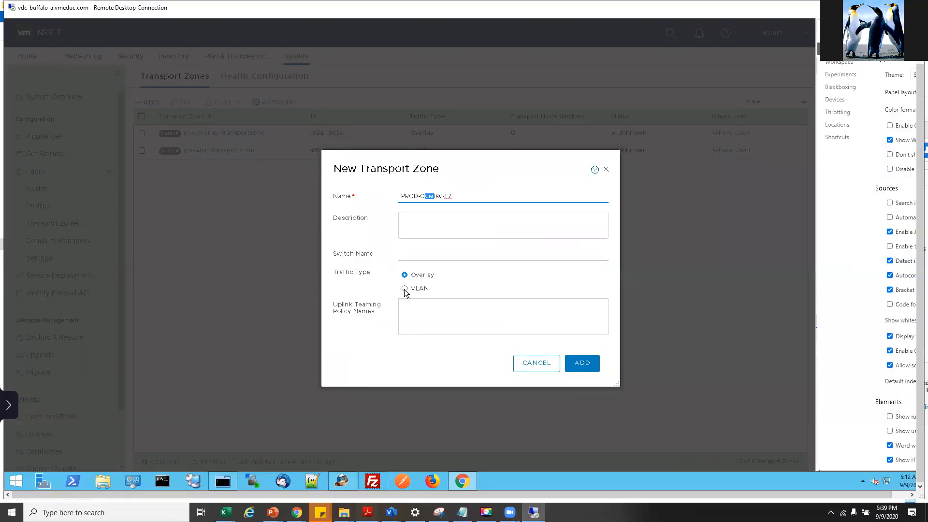
{"action": "left_click", "coordinate": [421, 255]}
{"action": "key", "text": "ctrl+v"}
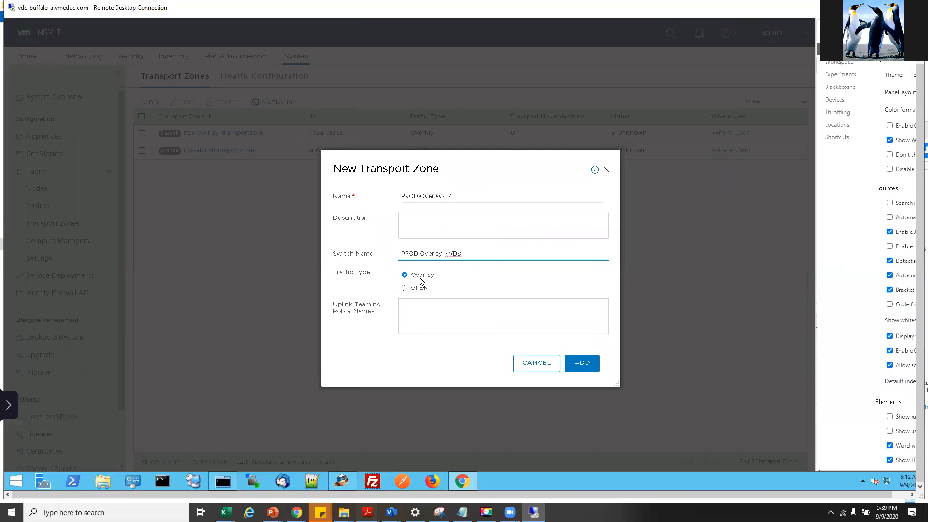
{"action": "left_click", "coordinate": [408, 313]}
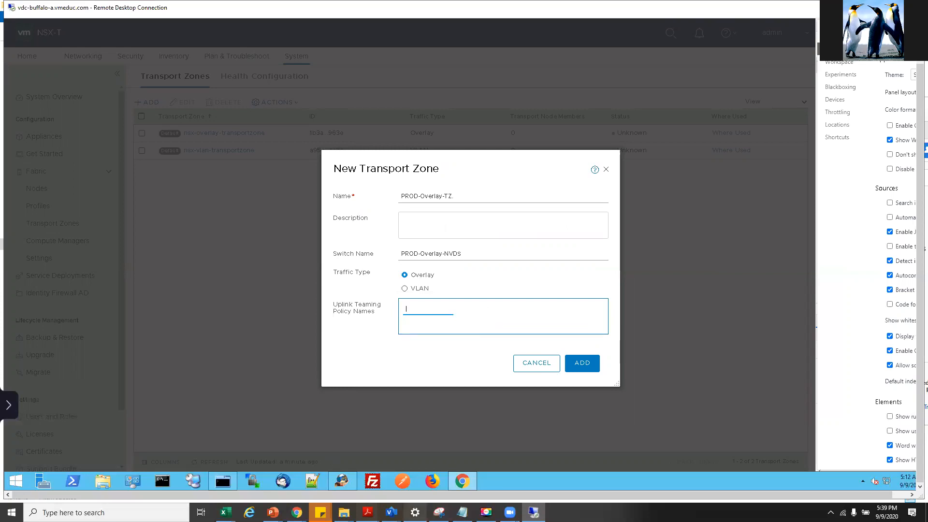
- Check the uplink teaming names in the guide, then add the PROD-Overlay-TZ overlay zone
{"action": "mouse_move", "coordinate": [367, 512]}
{"action": "left_click", "coordinate": [420, 480]}
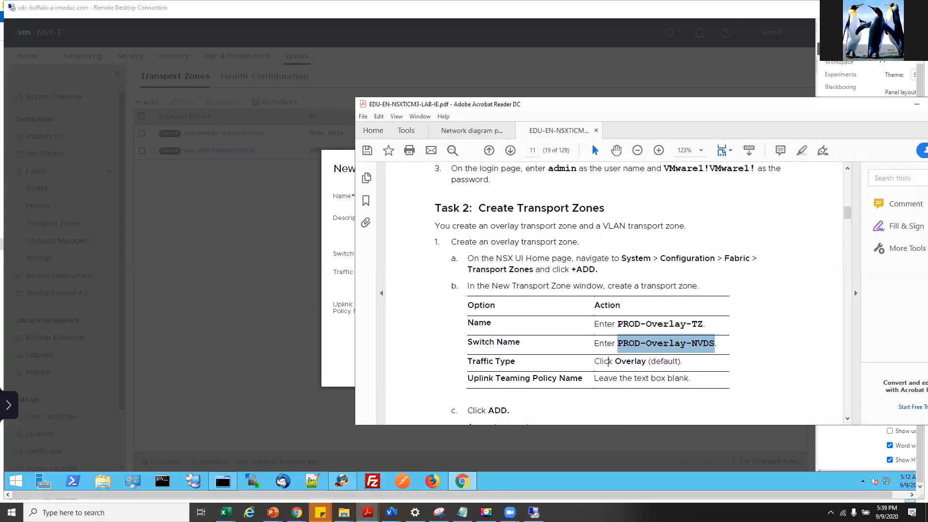
{"action": "left_click_drag", "start_coordinate": [599, 361], "coordinate": [667, 363]}
{"action": "left_click_drag", "start_coordinate": [597, 379], "coordinate": [664, 379]}
{"action": "scroll", "coordinate": [648, 347], "scroll_direction": "down", "scroll_amount": 5}
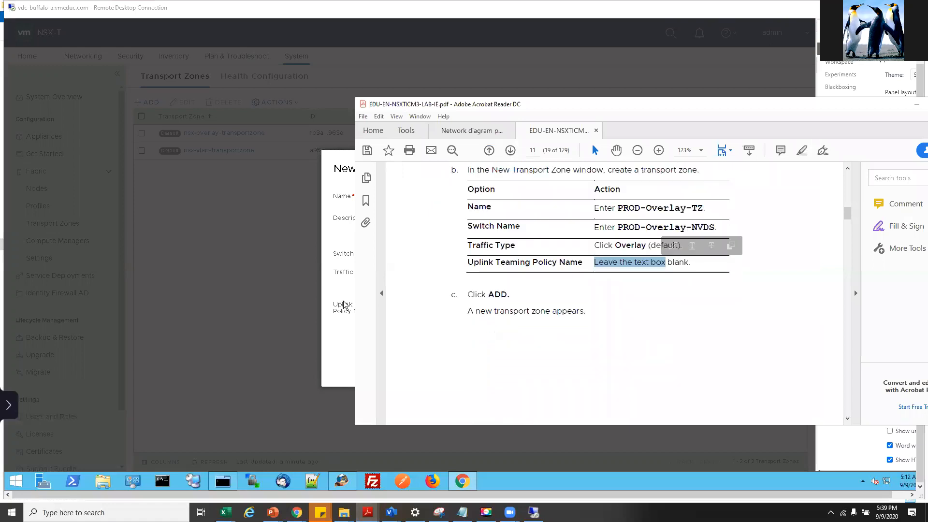
{"action": "left_click", "coordinate": [344, 305]}
{"action": "right_click", "coordinate": [586, 366]}
{"action": "right_click", "coordinate": [579, 366]}
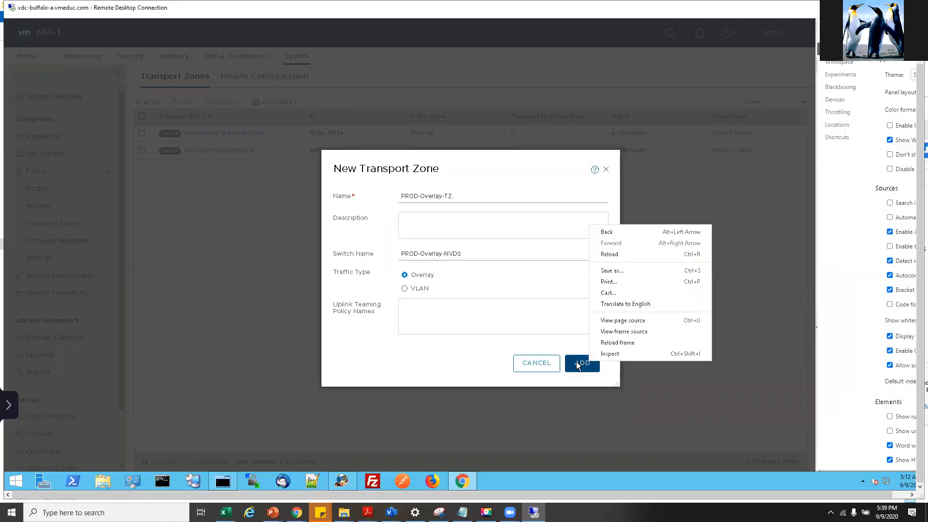
{"action": "left_click", "coordinate": [579, 366]}
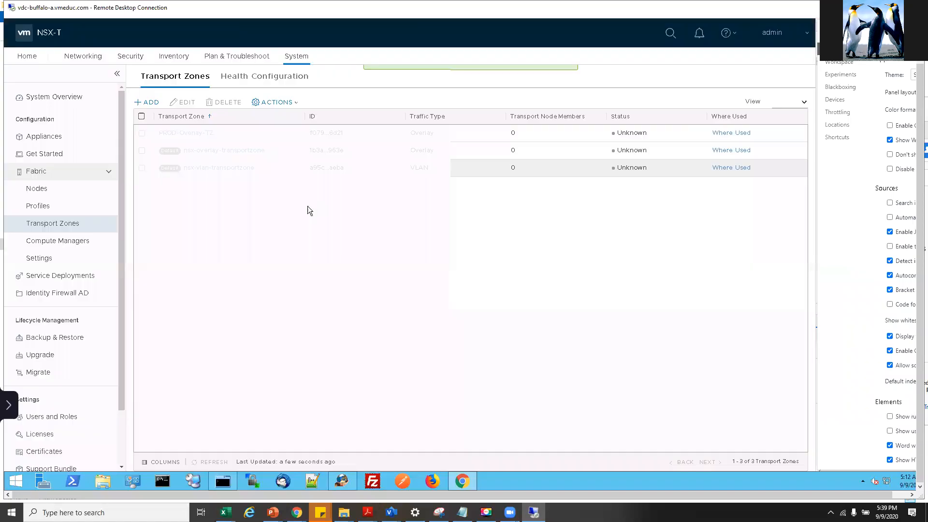
- Start a new transport zone and paste PROD-VLAN-TZ from the lab guide as its name
{"action": "left_click", "coordinate": [151, 103]}
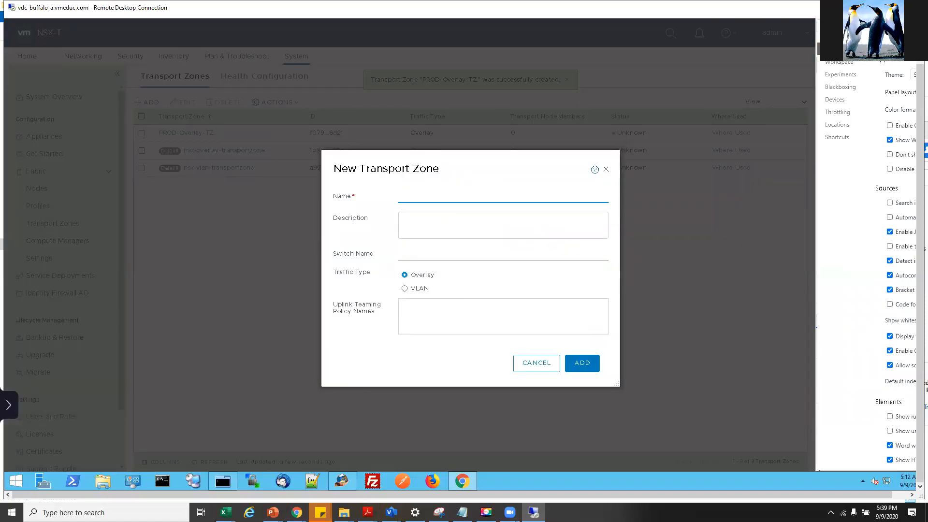
{"action": "right_click", "coordinate": [368, 512]}
{"action": "left_click", "coordinate": [367, 512]}
{"action": "left_click", "coordinate": [417, 471]}
{"action": "scroll", "coordinate": [554, 308], "scroll_direction": "down", "scroll_amount": 10}
{"action": "left_click_drag", "start_coordinate": [621, 254], "coordinate": [690, 254]}
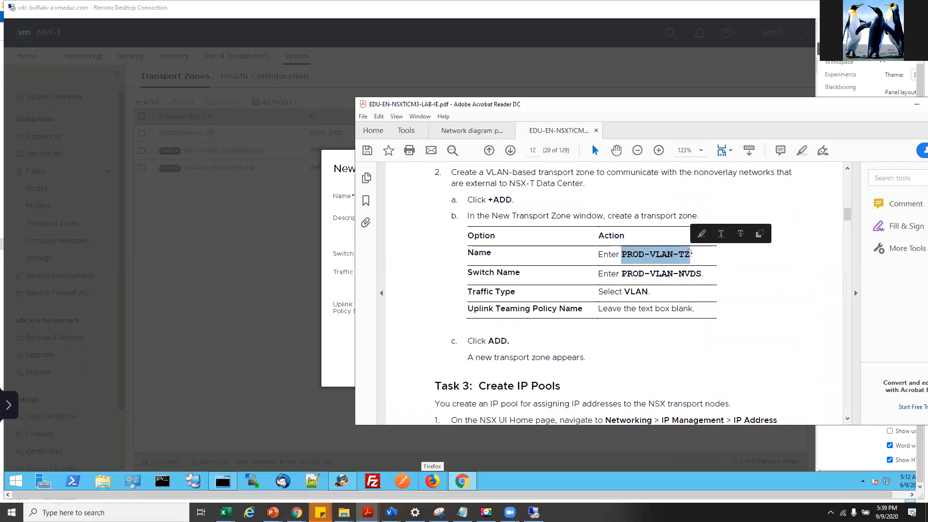
{"action": "left_click", "coordinate": [337, 260]}
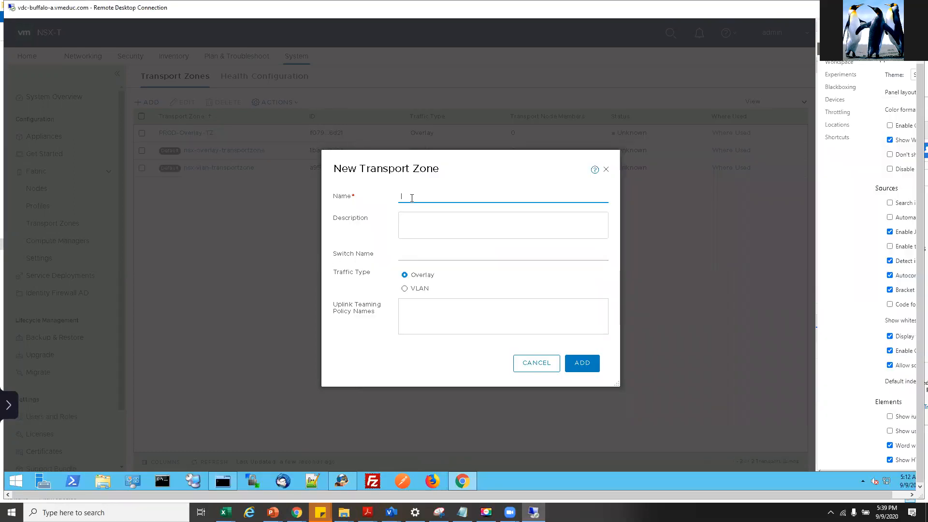
{"action": "key", "text": "ctrl+v"}
- Copy PROD-VLAN-NVDS from the lab guide and paste it as the switch name
{"action": "left_click", "coordinate": [421, 260]}
{"action": "left_click", "coordinate": [367, 512]}
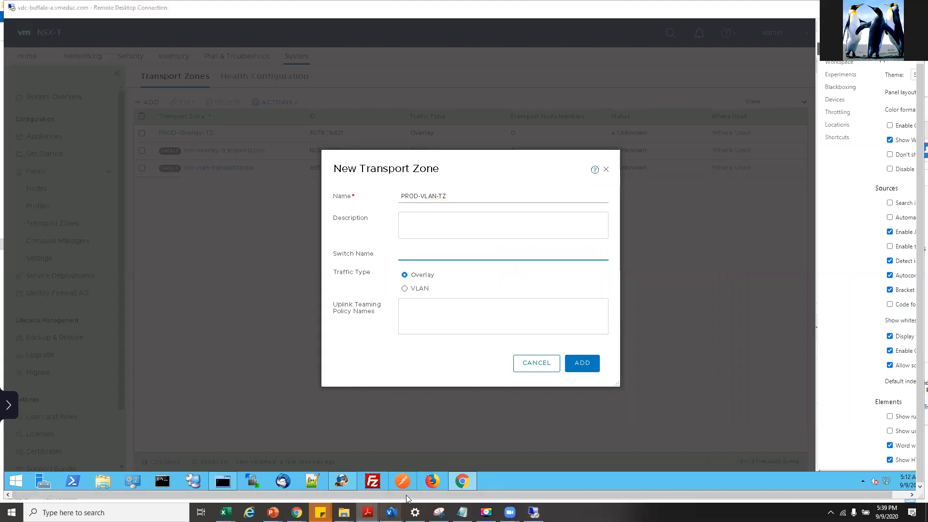
{"action": "right_click", "coordinate": [368, 512]}
{"action": "left_click", "coordinate": [368, 512]}
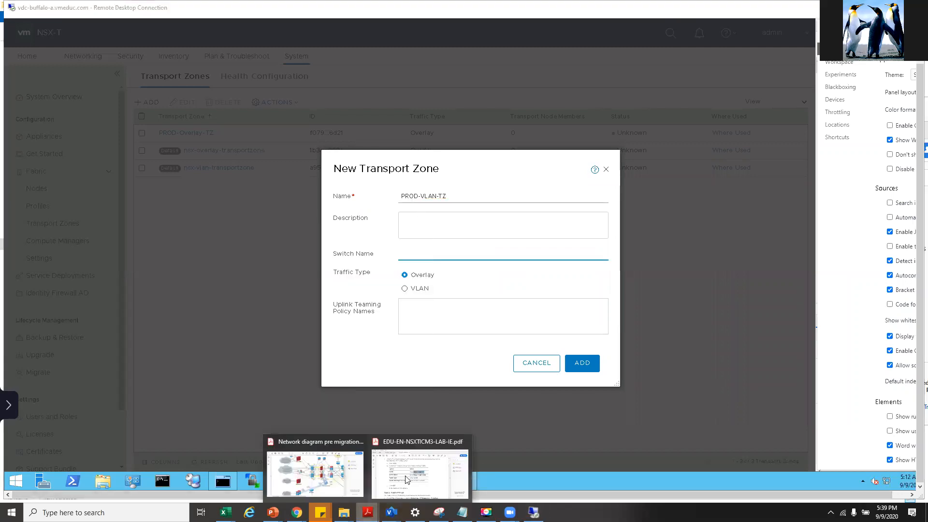
{"action": "left_click", "coordinate": [426, 476]}
{"action": "right_click", "coordinate": [640, 274]}
{"action": "right_click", "coordinate": [690, 272]}
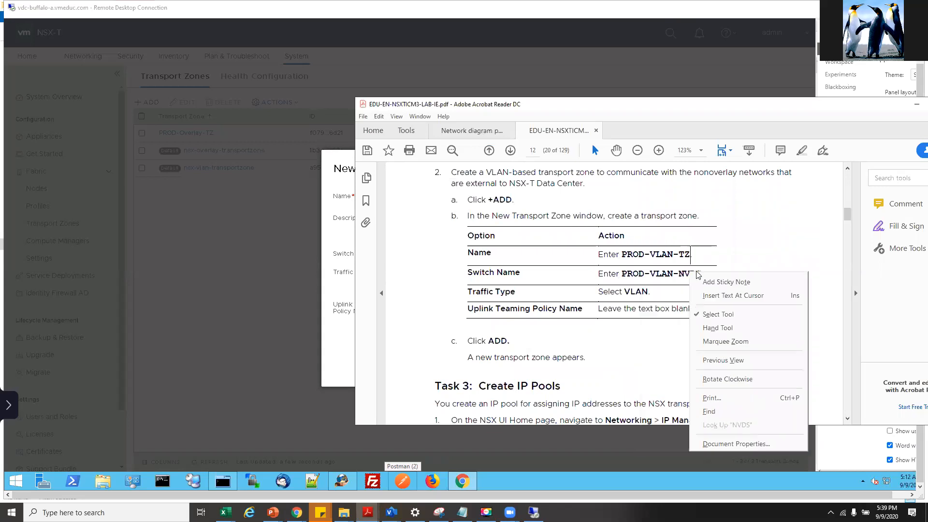
{"action": "left_click", "coordinate": [623, 274]}
{"action": "mouse_move", "coordinate": [623, 274]}
{"action": "left_mouse_down"}
{"action": "mouse_move", "coordinate": [687, 274]}
{"action": "mouse_move", "coordinate": [625, 279]}
{"action": "left_mouse_up"}
{"action": "key", "text": "ctrl+c"}
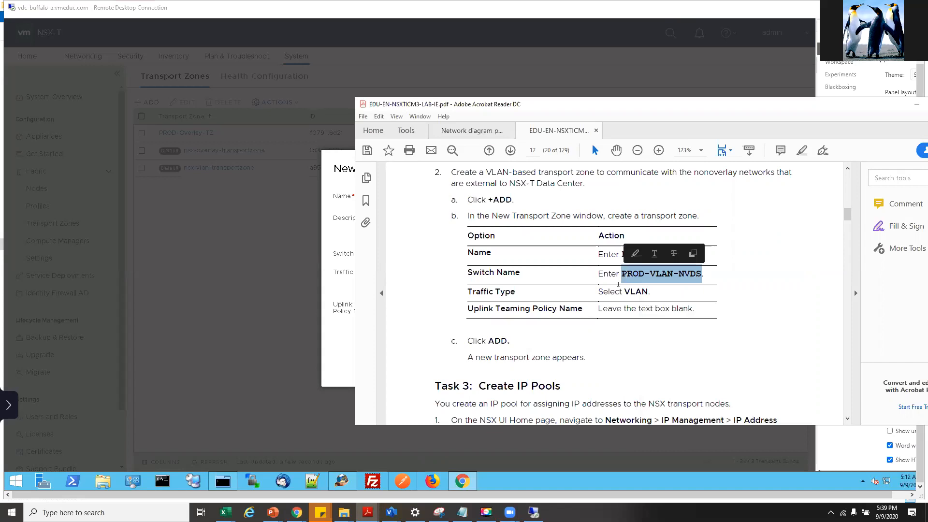
{"action": "left_click", "coordinate": [336, 253]}
{"action": "right_click", "coordinate": [336, 252]}
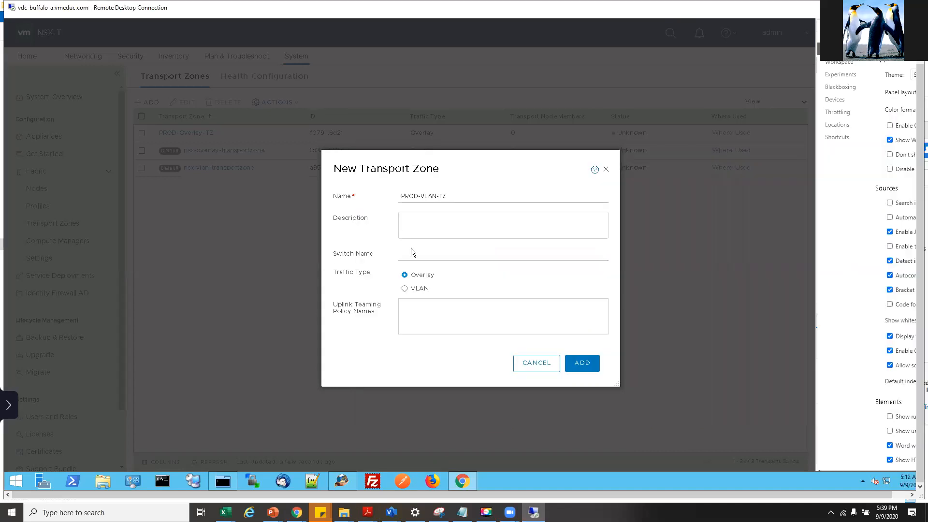
{"action": "left_click", "coordinate": [461, 254]}
{"action": "key", "text": "ctrl+v"}
- Set the traffic type to VLAN and submit the PROD-VLAN-TZ transport zone
{"action": "left_click", "coordinate": [416, 290]}
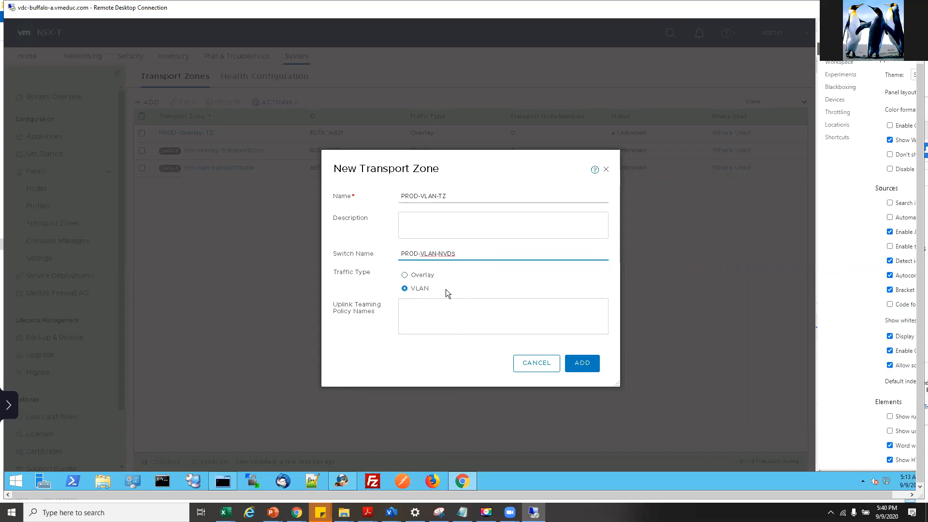
{"action": "right_click", "coordinate": [583, 366]}
{"action": "left_click", "coordinate": [571, 365]}
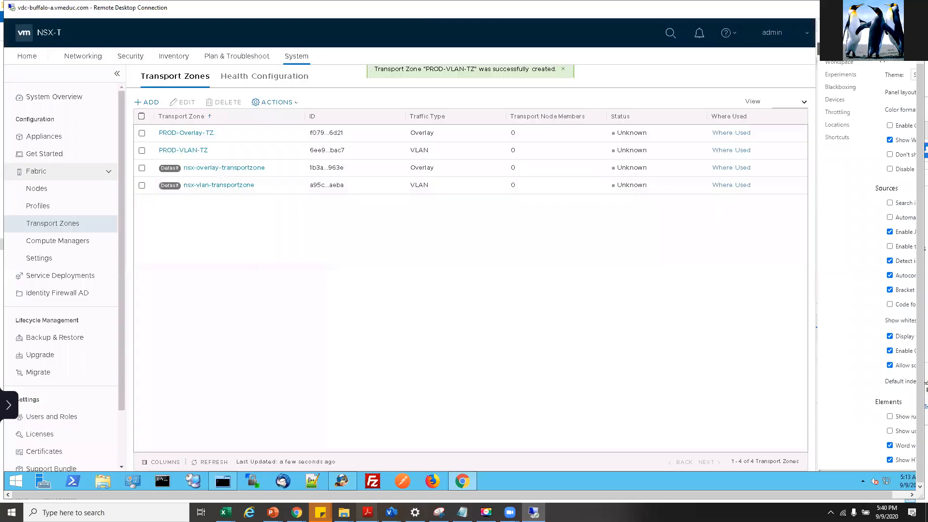
- Return to the lab guide PDF and scroll past the PROD-VLAN-NVDS value
{"action": "mouse_move", "coordinate": [368, 512]}
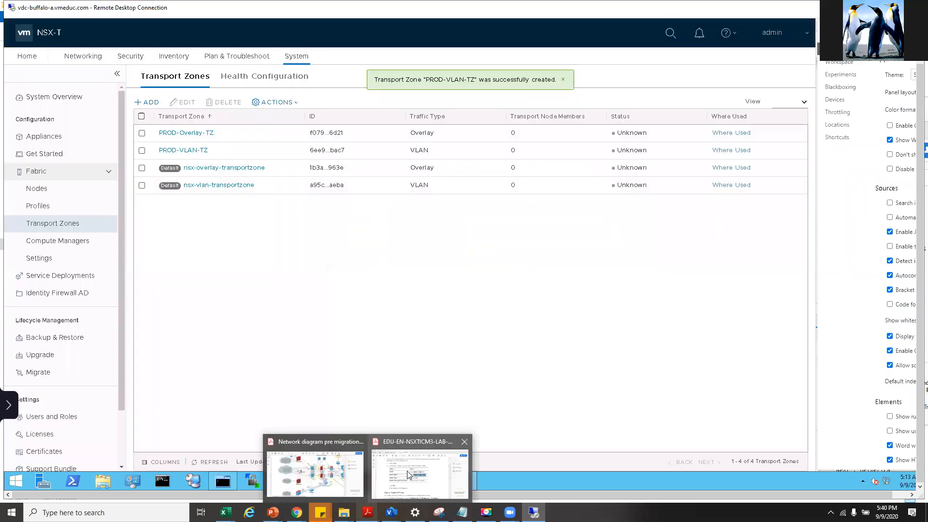
{"action": "right_click", "coordinate": [408, 470]}
{"action": "left_click", "coordinate": [522, 345]}
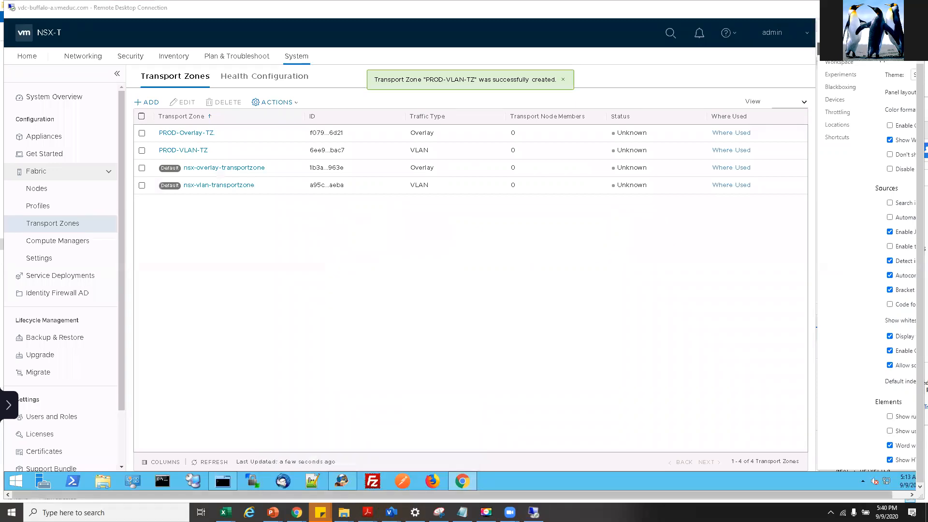
{"action": "mouse_move", "coordinate": [368, 512]}
{"action": "left_click", "coordinate": [415, 466]}
{"action": "scroll", "coordinate": [577, 322], "scroll_direction": "down", "scroll_amount": 3}
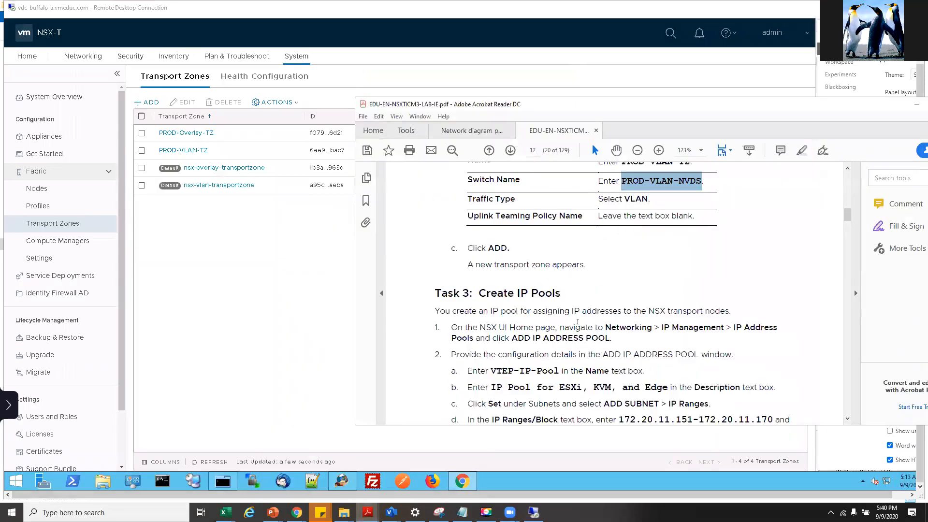
{"action": "scroll", "coordinate": [641, 226], "scroll_direction": "up", "scroll_amount": 2}
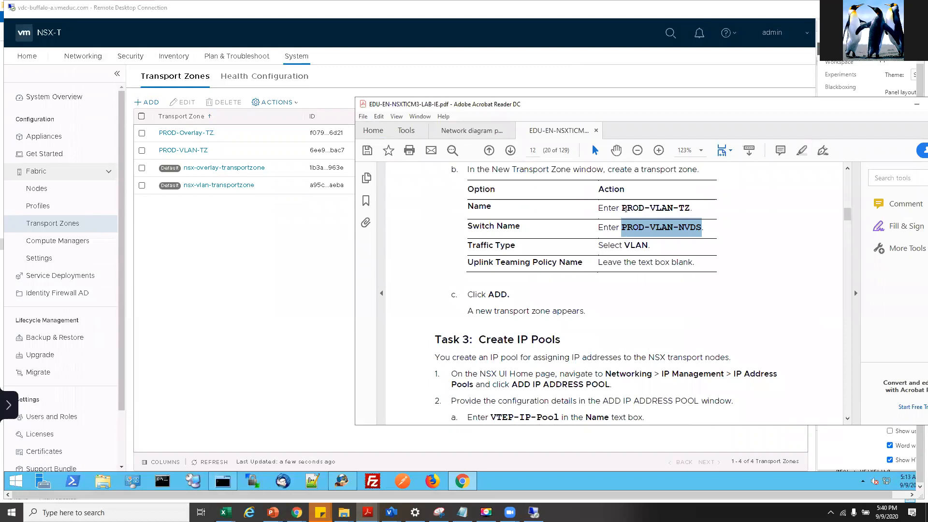
{"action": "left_click_drag", "start_coordinate": [627, 208], "coordinate": [620, 228]}
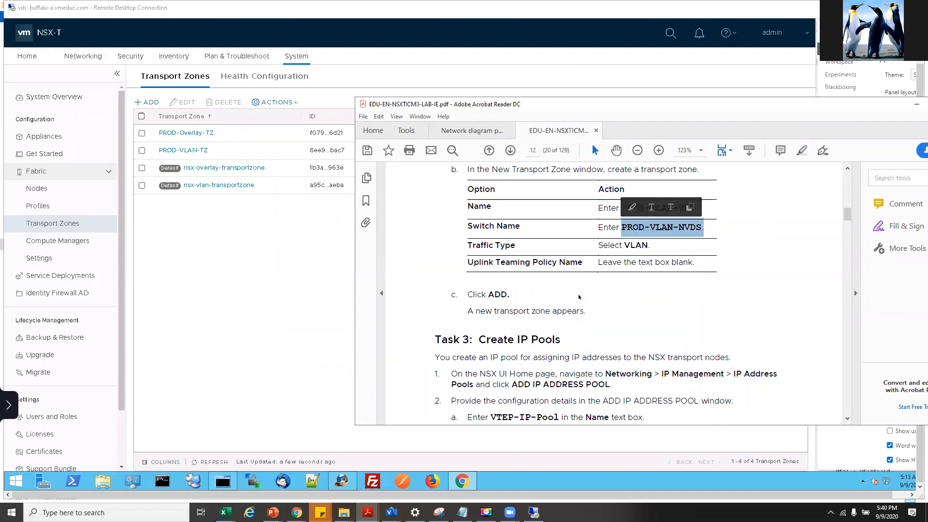
{"action": "scroll", "coordinate": [566, 347], "scroll_direction": "down", "scroll_amount": 3}
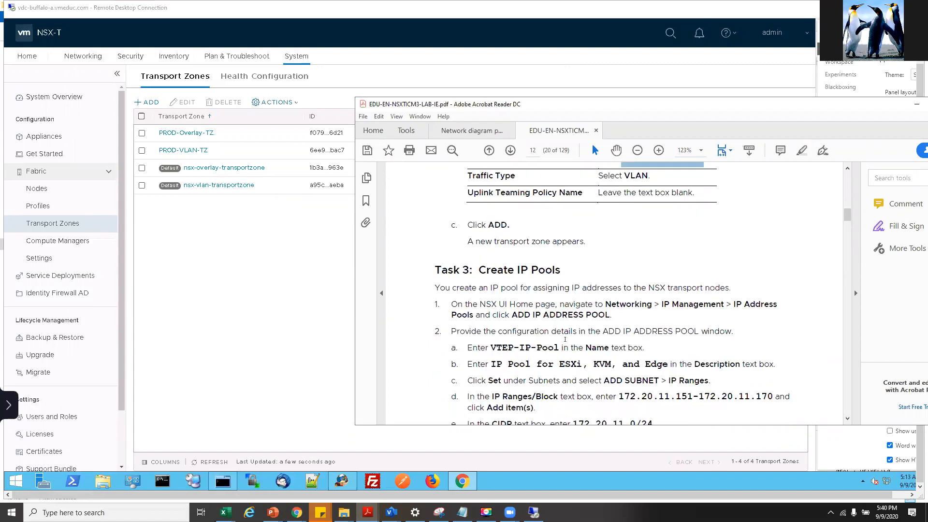
{"action": "scroll", "coordinate": [546, 317], "scroll_direction": "down", "scroll_amount": 3}
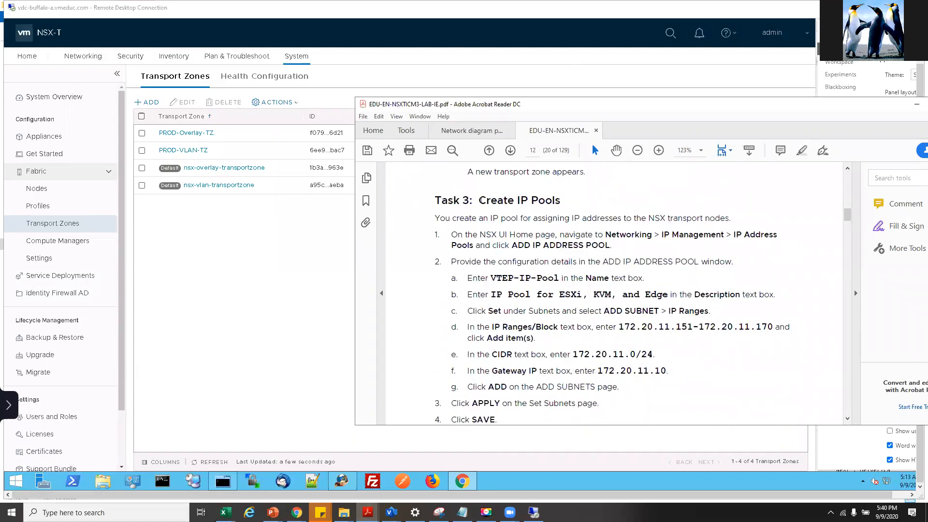
- Review the Create IP Pools task path: Networking > IP Management > IP Address Pools
{"action": "left_click_drag", "start_coordinate": [479, 200], "coordinate": [560, 200]}
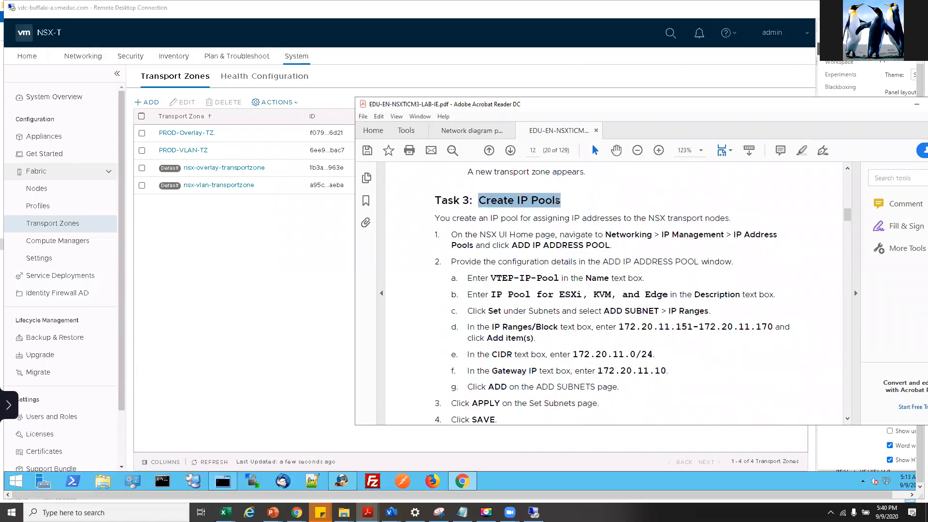
{"action": "left_click", "coordinate": [543, 272]}
{"action": "left_click_drag", "start_coordinate": [606, 234], "coordinate": [660, 235]}
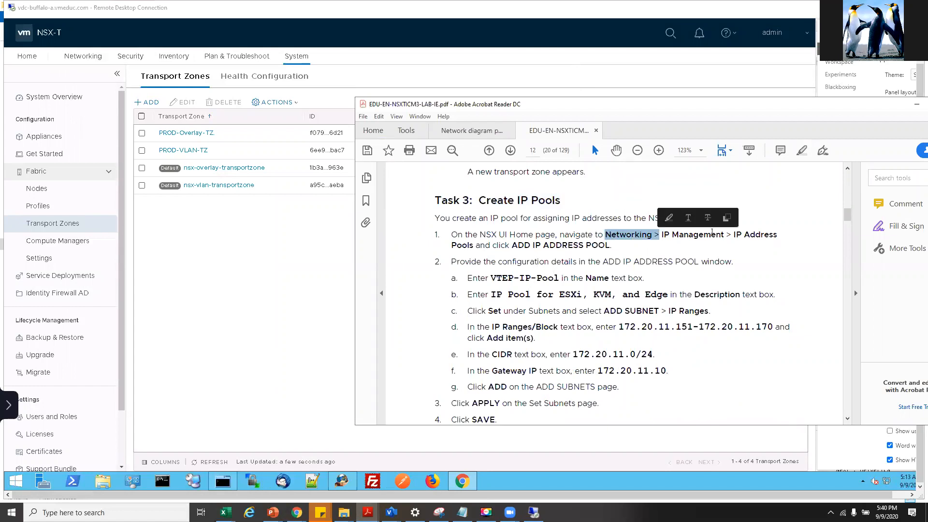
{"action": "left_click_drag", "start_coordinate": [734, 234], "coordinate": [777, 235]}
{"action": "left_click_drag", "start_coordinate": [606, 234], "coordinate": [724, 235]}
{"action": "left_click", "coordinate": [678, 235]}
{"action": "left_click_drag", "start_coordinate": [531, 245], "coordinate": [610, 245]}
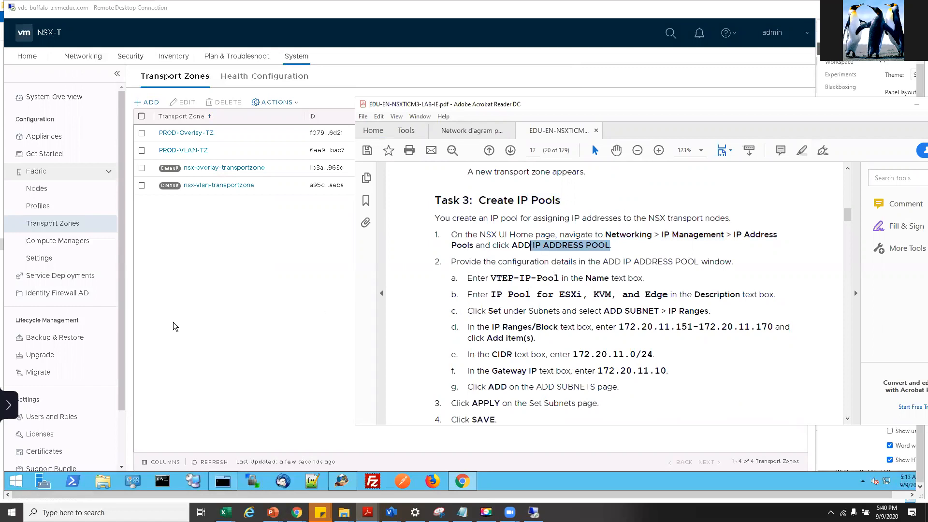
- Copy the VTEP-IP-Pool name and note its IP range, then open NSX-T Networking
{"action": "left_click_drag", "start_coordinate": [491, 278], "coordinate": [560, 279]}
{"action": "right_click", "coordinate": [546, 285]}
{"action": "left_click", "coordinate": [566, 293]}
{"action": "left_click_drag", "start_coordinate": [619, 327], "coordinate": [772, 327]}
{"action": "left_click", "coordinate": [569, 355]}
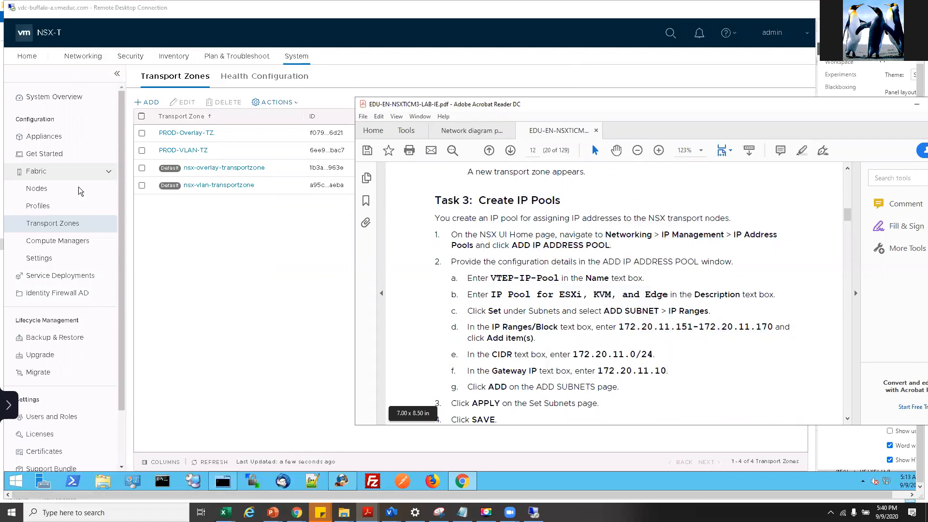
{"action": "right_click", "coordinate": [76, 56]}
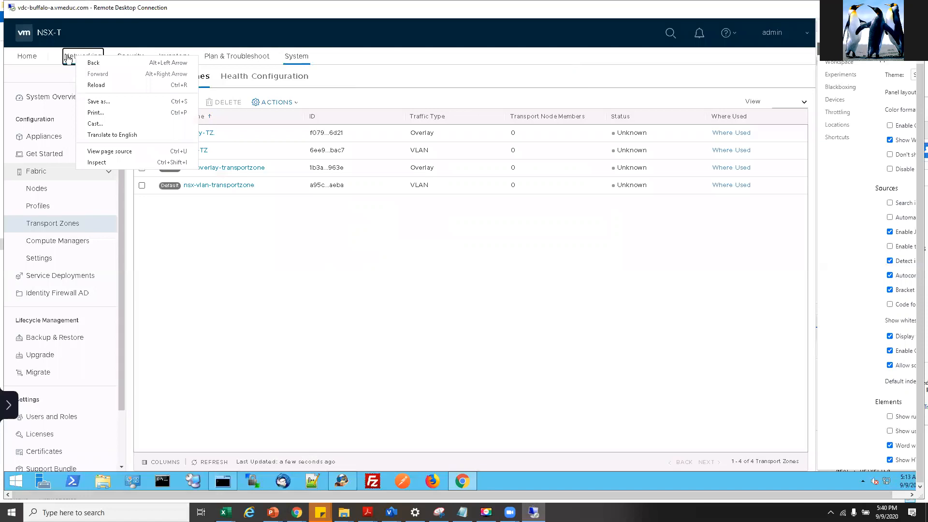
{"action": "left_click", "coordinate": [74, 58]}
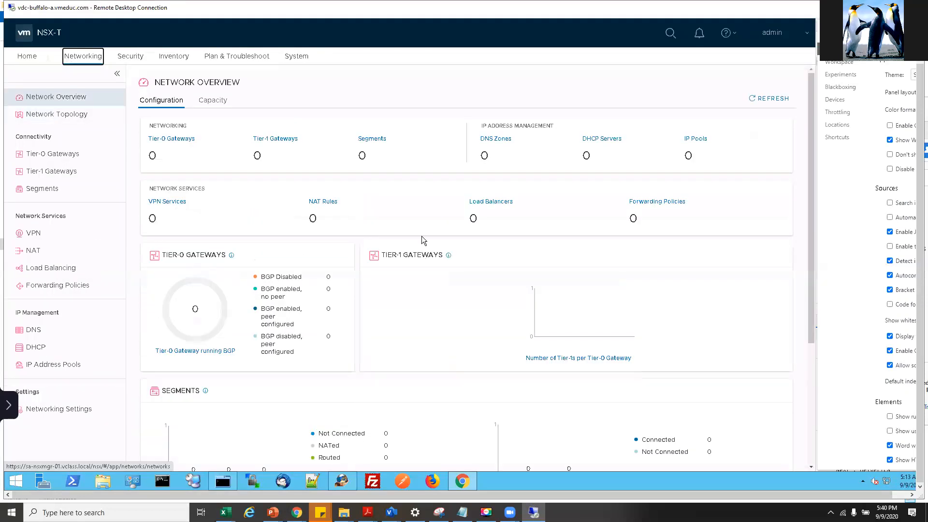
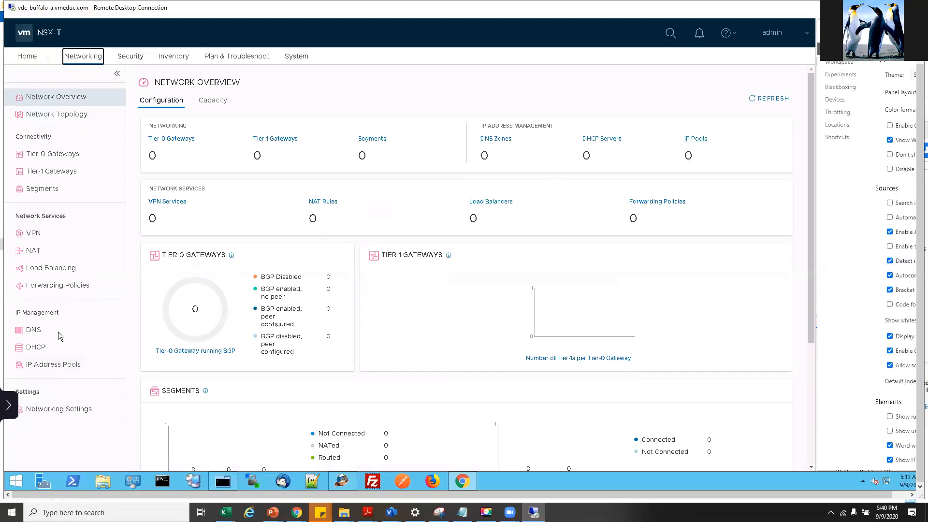
- Start a new IP address pool and paste VTEP-IP-Pool as its name
{"action": "left_click", "coordinate": [123, 368]}
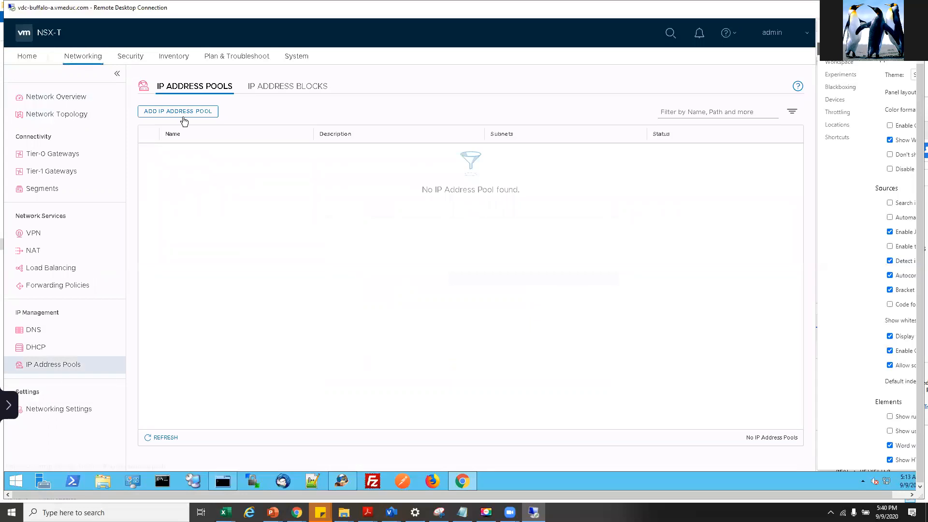
{"action": "left_click", "coordinate": [165, 110]}
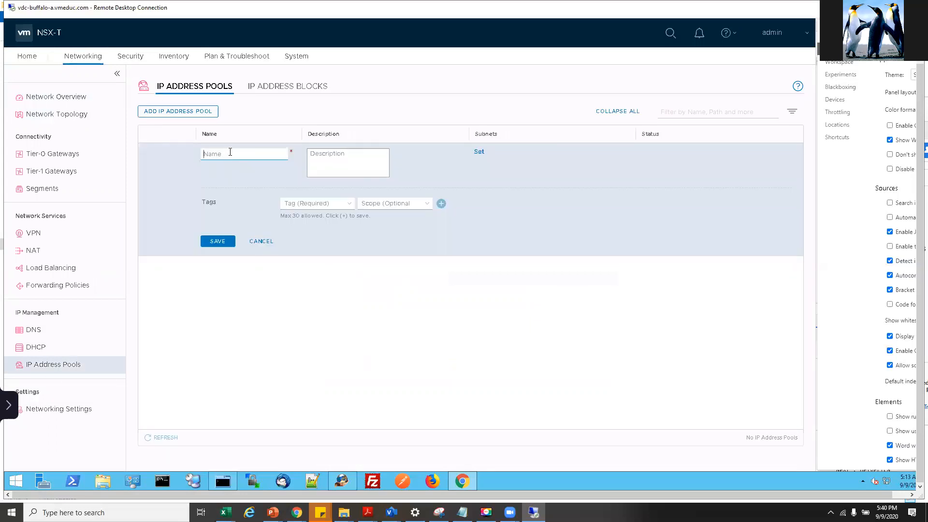
{"action": "type", "text": "VTEP-IP-Pool"}
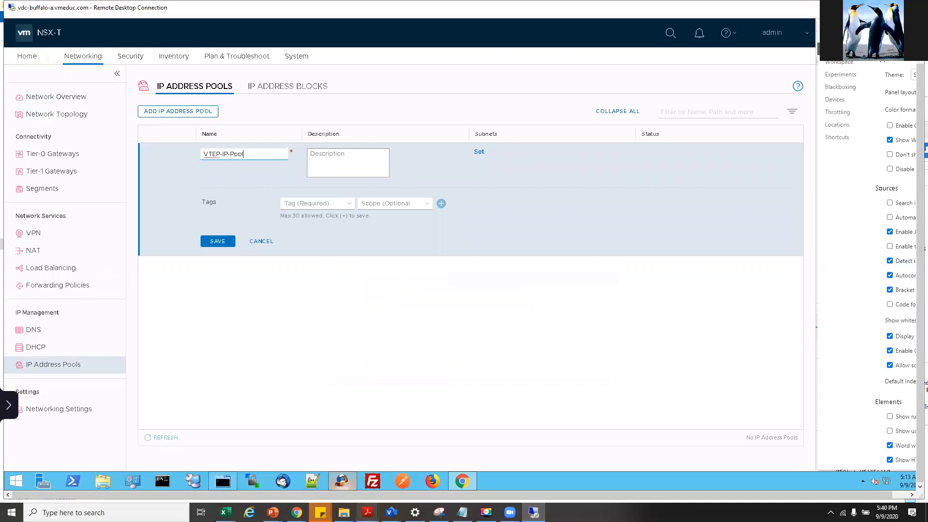
- Select the range 172.20.11.151-172.20.11.170 in the lab guide, then open the pool's subnet settings
{"action": "left_click", "coordinate": [423, 459]}
{"action": "right_click", "coordinate": [626, 331]}
{"action": "left_click", "coordinate": [625, 333]}
{"action": "left_click_drag", "start_coordinate": [619, 328], "coordinate": [772, 322]}
{"action": "key", "text": "ctrl+c"}
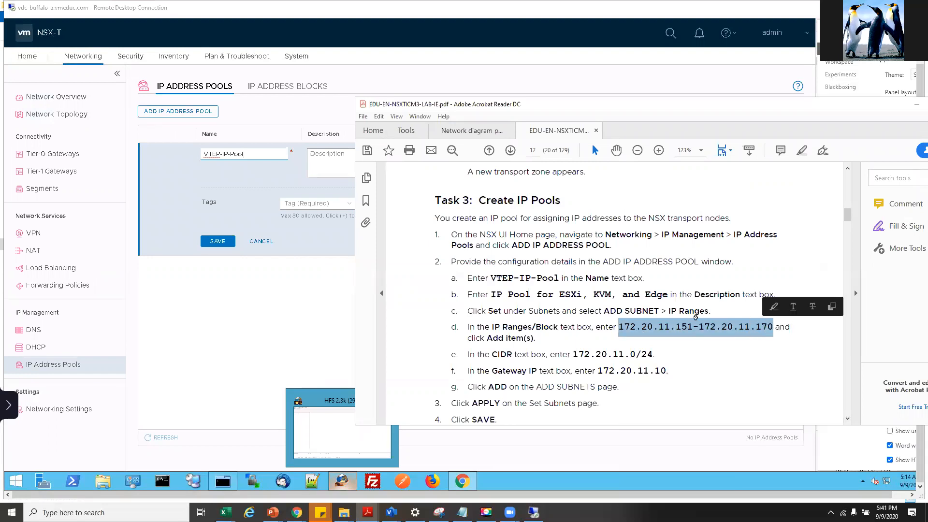
{"action": "left_click", "coordinate": [264, 182]}
{"action": "right_click", "coordinate": [264, 182]}
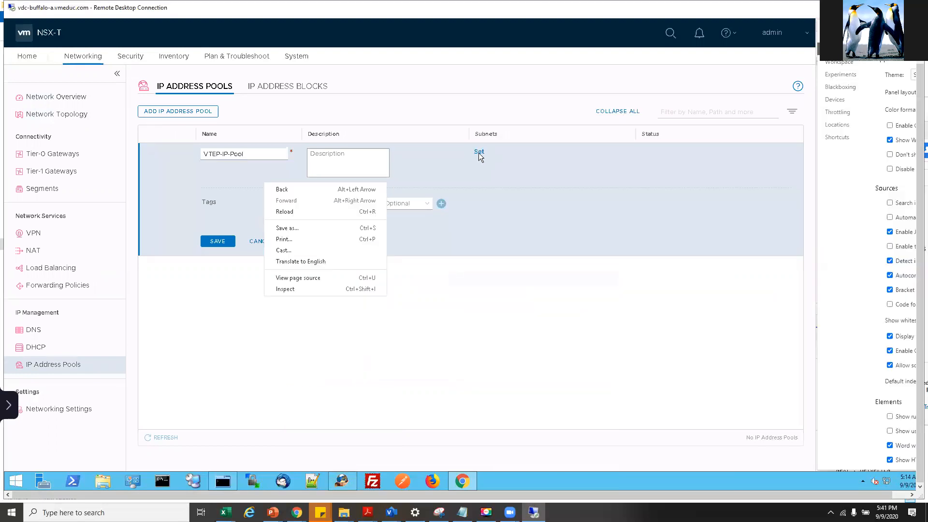
{"action": "left_click", "coordinate": [478, 153]}
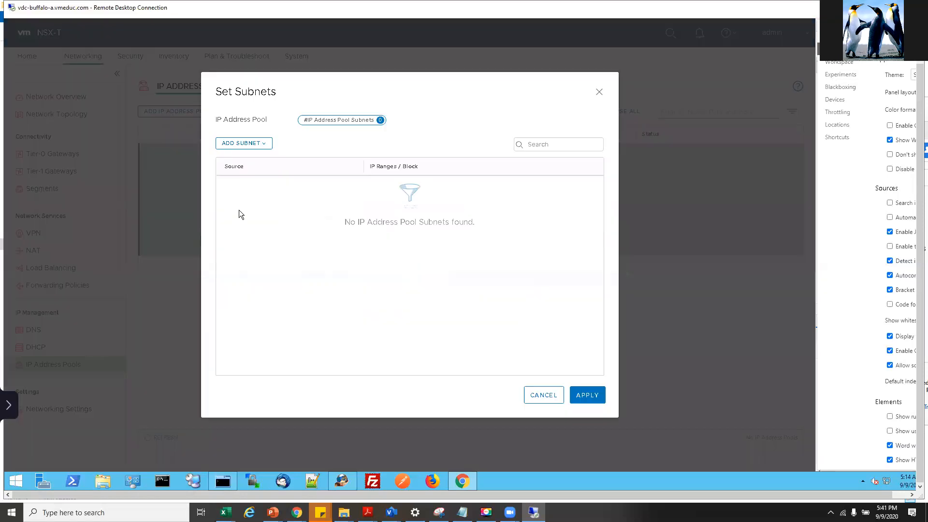
- Add an IP Ranges subnet entry and try pasting the range into it
{"action": "left_click", "coordinate": [244, 144]}
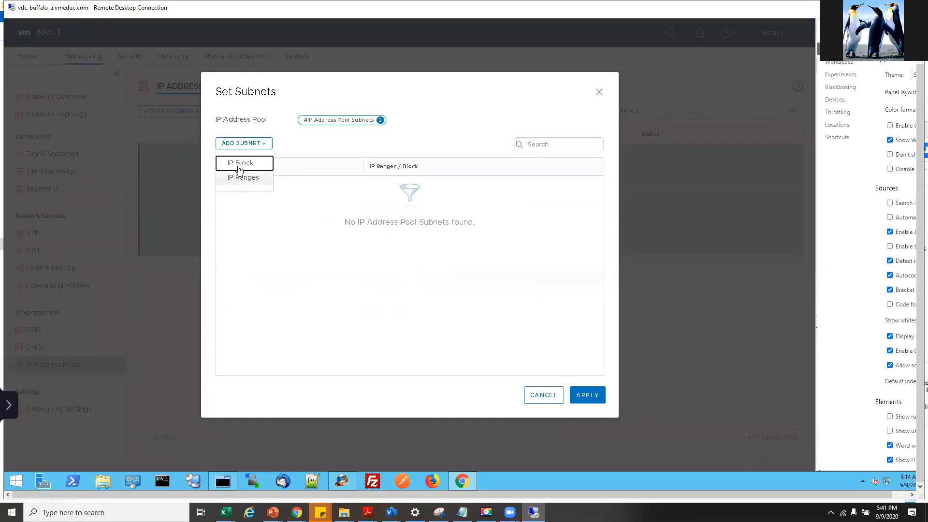
{"action": "left_click", "coordinate": [243, 179]}
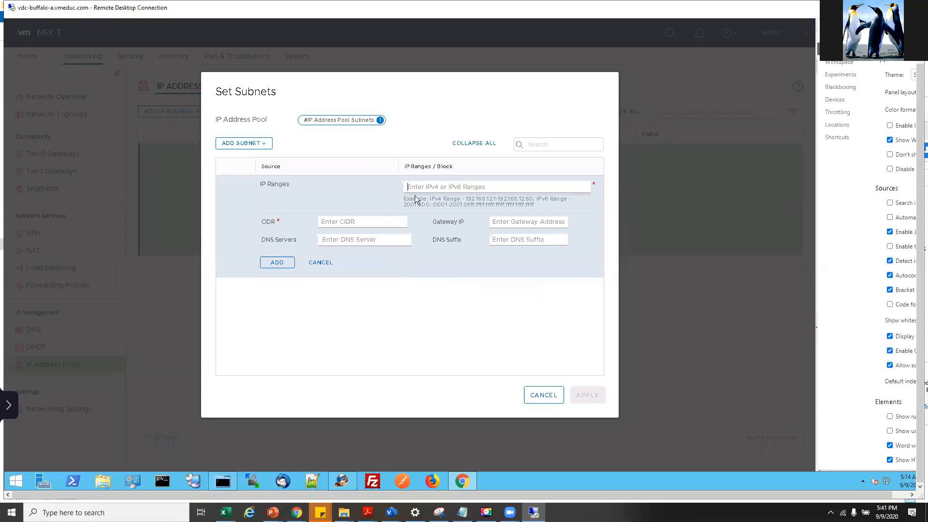
{"action": "key", "text": "ctrl+v"}
{"action": "right_click", "coordinate": [348, 225]}
{"action": "key", "text": "Escape"}
{"action": "right_click", "coordinate": [462, 192]}
{"action": "left_click", "coordinate": [454, 186]}
{"action": "key", "text": "ctrl+v"}
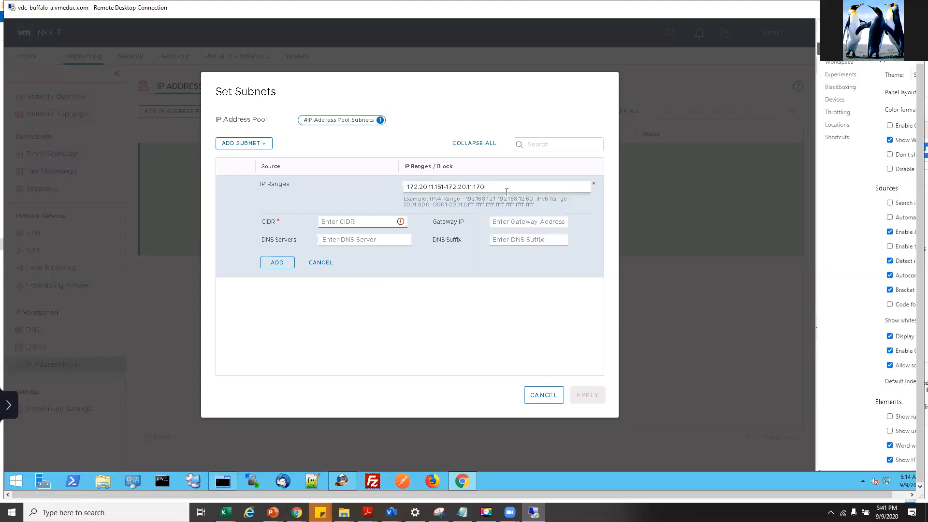
- Copy CIDR 172.20.11.0/24 from the lab guide and paste it into the CIDR field
{"action": "mouse_move", "coordinate": [367, 512]}
{"action": "left_click", "coordinate": [420, 473]}
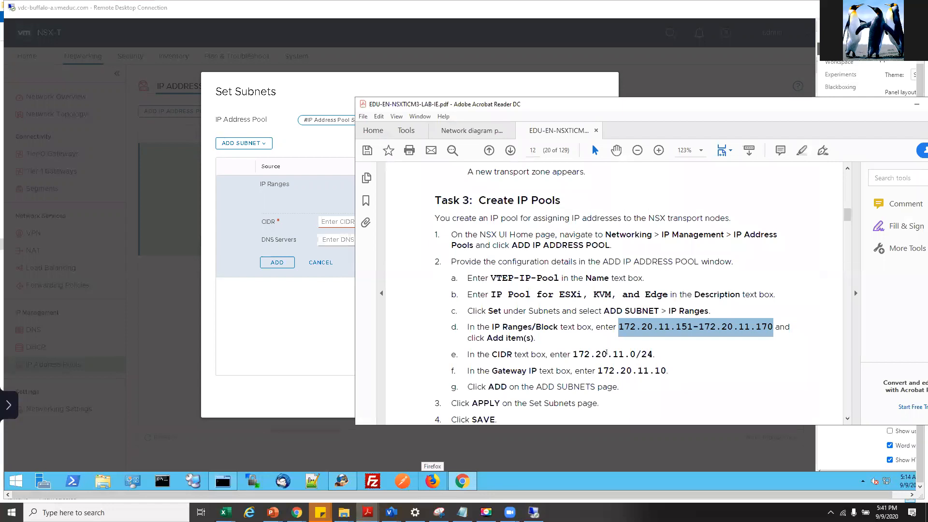
{"action": "mouse_move", "coordinate": [573, 354]}
{"action": "left_mouse_down"}
{"action": "mouse_move", "coordinate": [655, 356]}
{"action": "mouse_move", "coordinate": [639, 359]}
{"action": "left_mouse_up"}
{"action": "right_click", "coordinate": [639, 359]}
{"action": "left_click", "coordinate": [658, 365]}
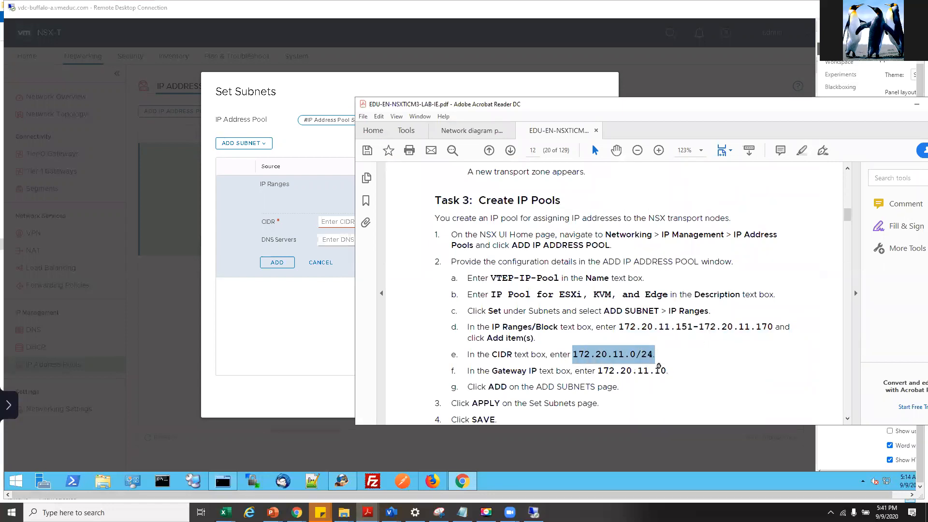
{"action": "right_click", "coordinate": [334, 192]}
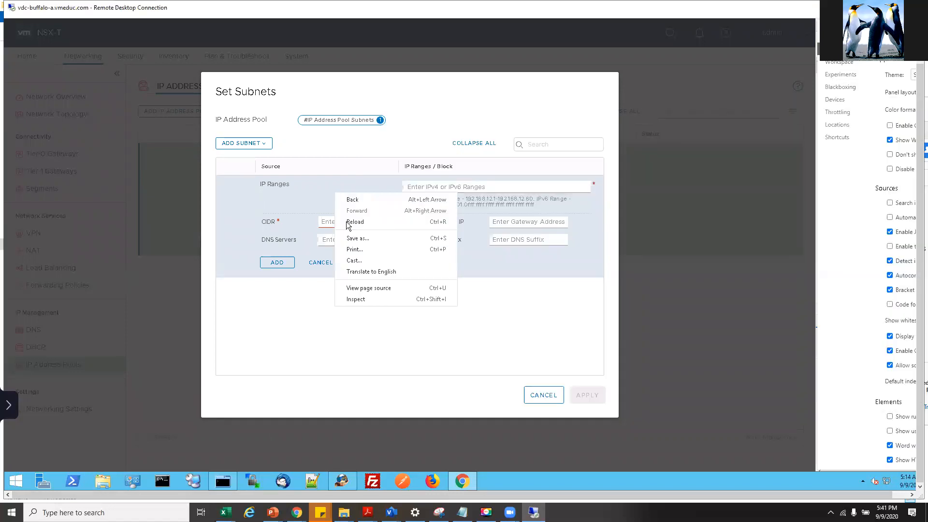
{"action": "left_click", "coordinate": [519, 187]}
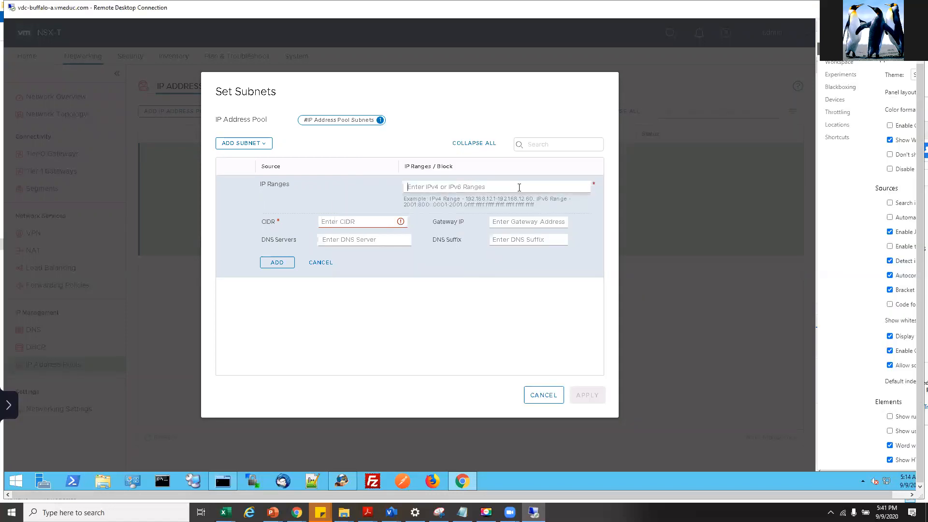
{"action": "left_click", "coordinate": [352, 221]}
{"action": "key", "text": "ctrl+v"}
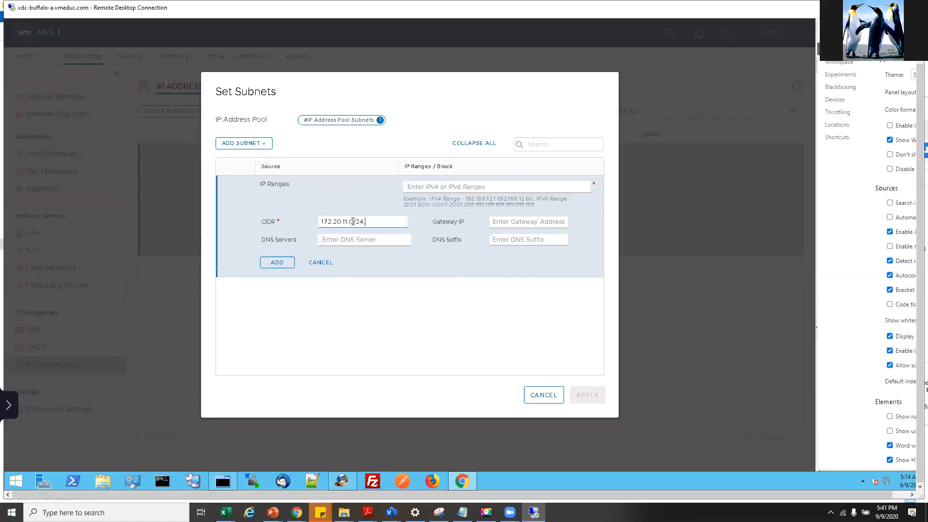
{"action": "left_click", "coordinate": [437, 187]}
- Copy 172.20.11.151-172.20.11.170 from the guide and paste it into IP Ranges
{"action": "mouse_move", "coordinate": [368, 513]}
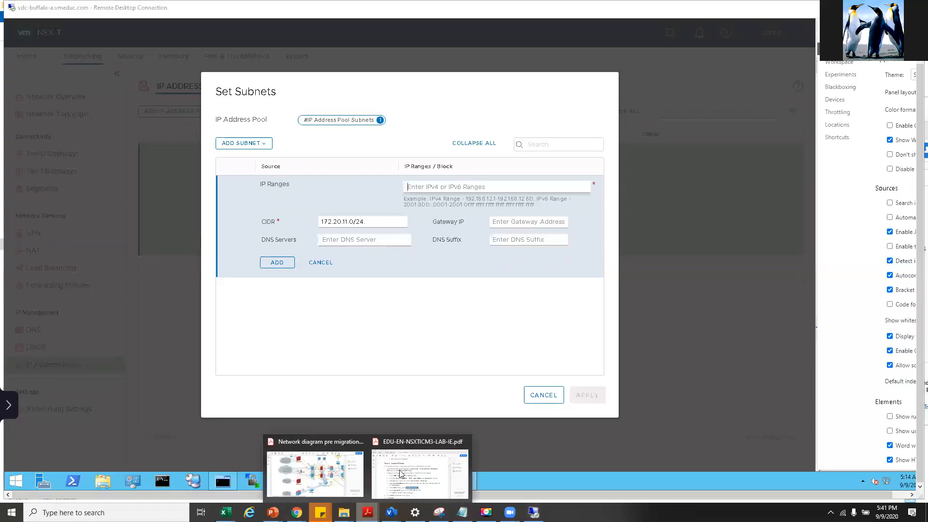
{"action": "left_click", "coordinate": [402, 474]}
{"action": "left_click_drag", "start_coordinate": [619, 327], "coordinate": [775, 321]}
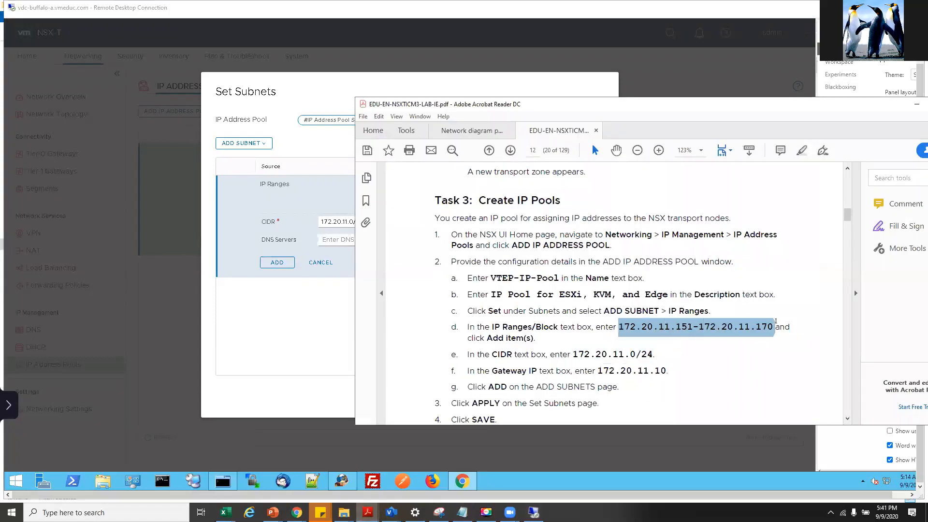
{"action": "right_click", "coordinate": [715, 333]}
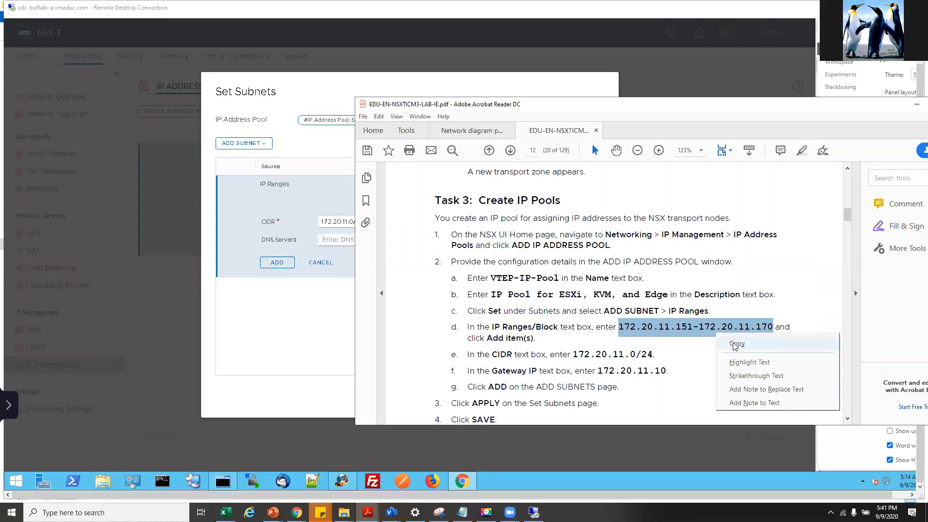
{"action": "left_click", "coordinate": [734, 344]}
{"action": "right_click", "coordinate": [292, 225]}
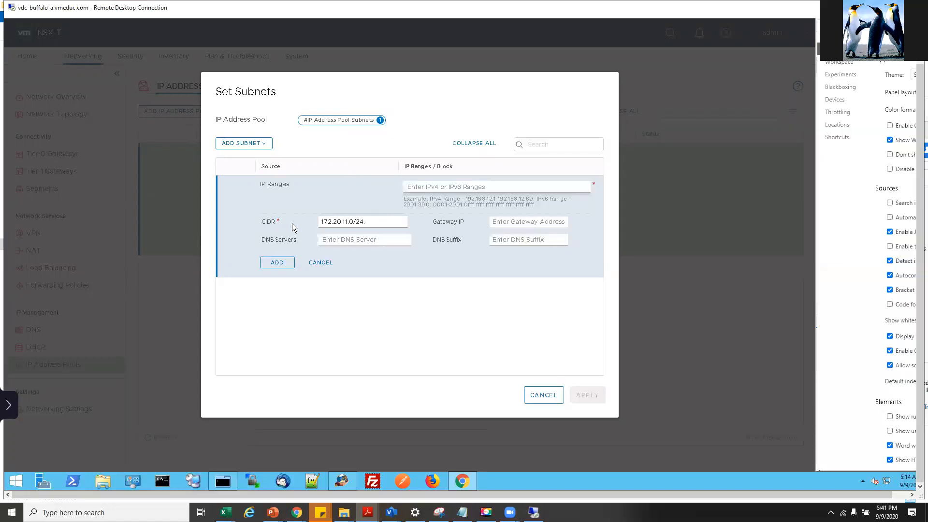
{"action": "left_click", "coordinate": [432, 186]}
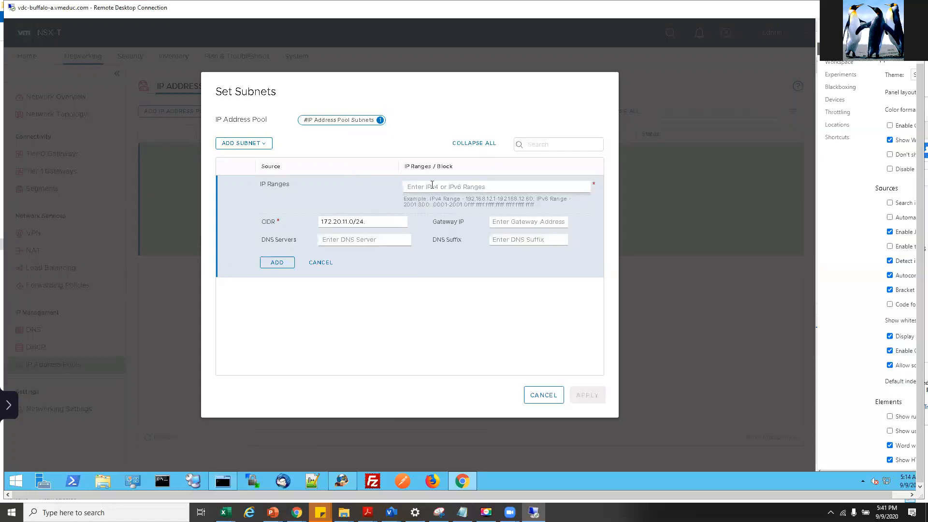
{"action": "key", "text": "ctrl+v"}
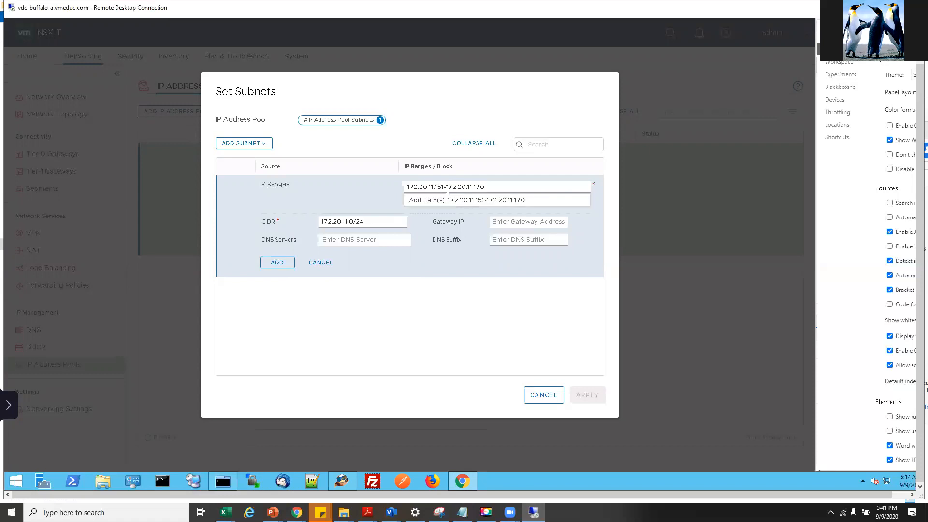
- Add the range as an item and enter gateway IP 172.20.11.10 copied from the guide
{"action": "left_click", "coordinate": [447, 203]}
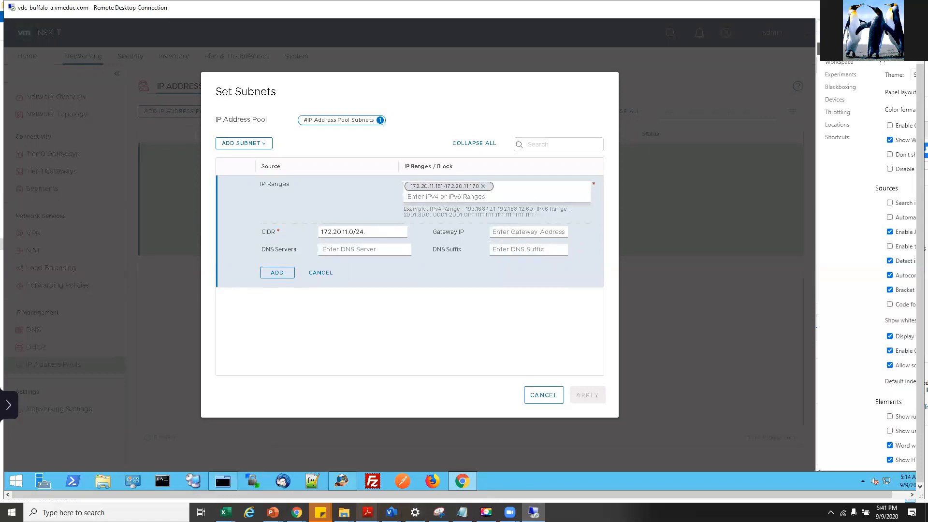
{"action": "mouse_move", "coordinate": [384, 504]}
{"action": "left_click", "coordinate": [419, 471]}
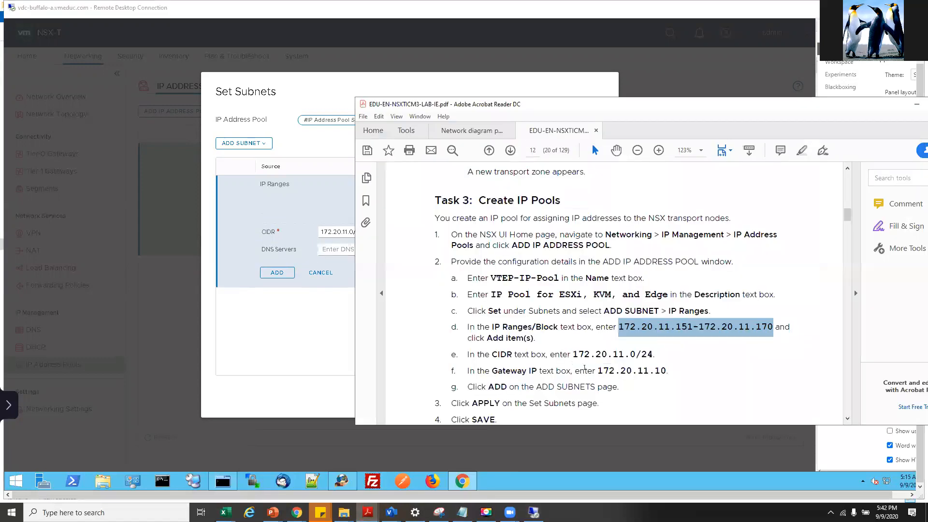
{"action": "left_click_drag", "start_coordinate": [598, 370], "coordinate": [665, 371]}
{"action": "right_click", "coordinate": [662, 372]}
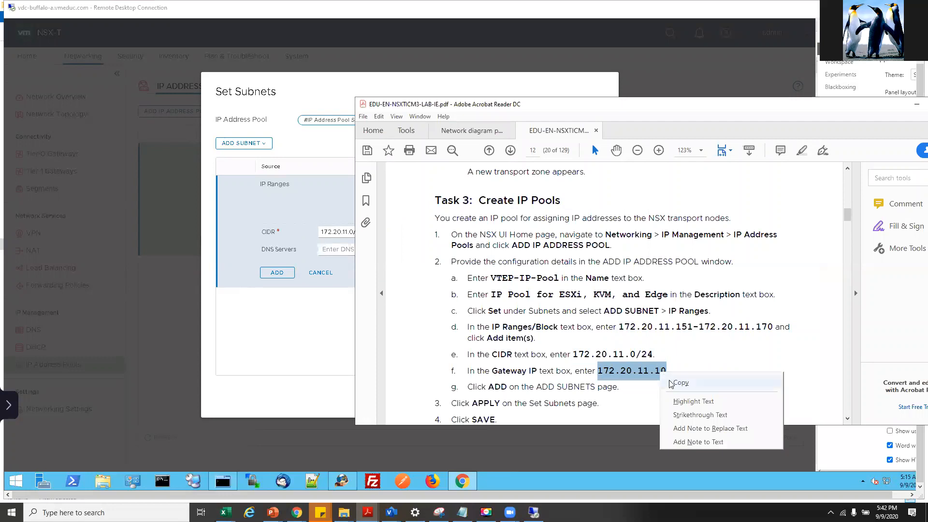
{"action": "left_click", "coordinate": [671, 381]}
{"action": "left_click", "coordinate": [311, 289]}
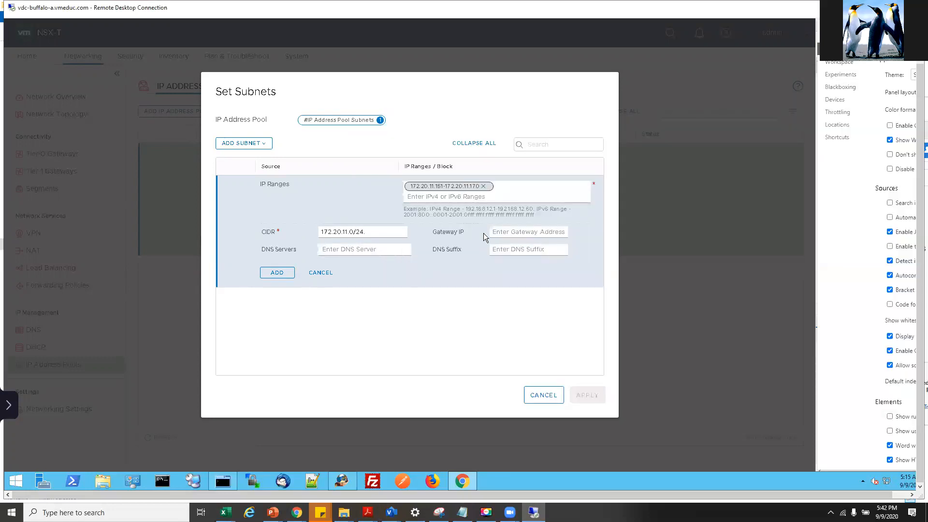
{"action": "left_click", "coordinate": [507, 233]}
{"action": "key", "text": "ctrl+v"}
- Add the subnet to the pool and apply the subnet settings
{"action": "left_click", "coordinate": [367, 512]}
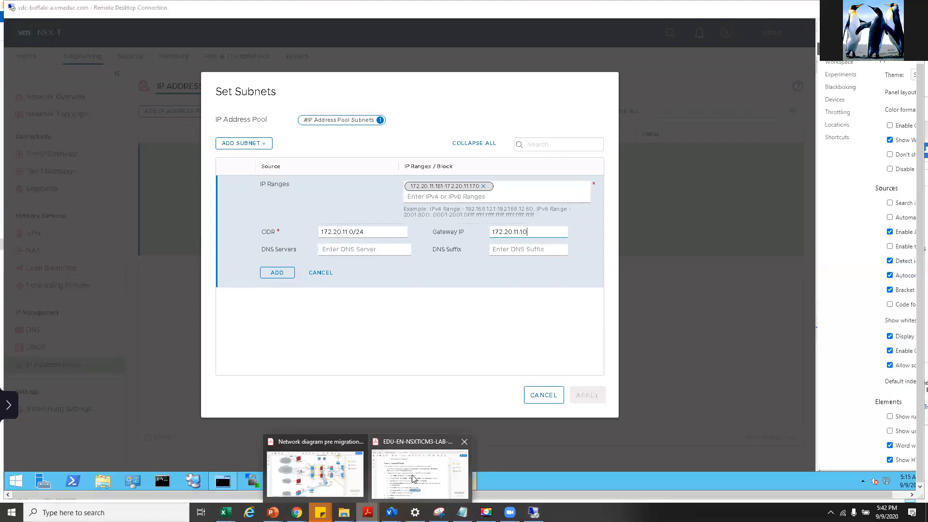
{"action": "left_click", "coordinate": [414, 476]}
{"action": "scroll", "coordinate": [594, 341], "scroll_direction": "down", "scroll_amount": 2}
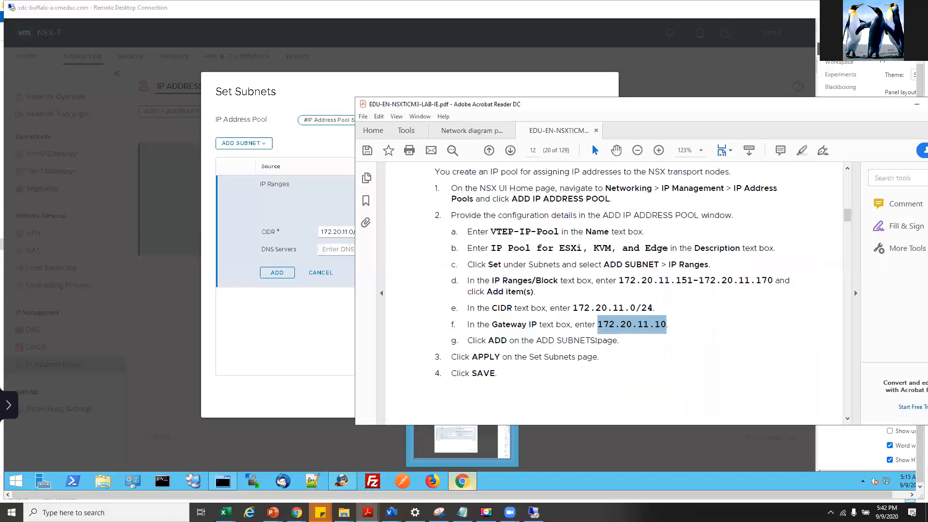
{"action": "scroll", "coordinate": [595, 340], "scroll_direction": "down", "scroll_amount": 11}
{"action": "left_click", "coordinate": [320, 307]}
{"action": "right_click", "coordinate": [319, 307]}
{"action": "left_click", "coordinate": [280, 273]}
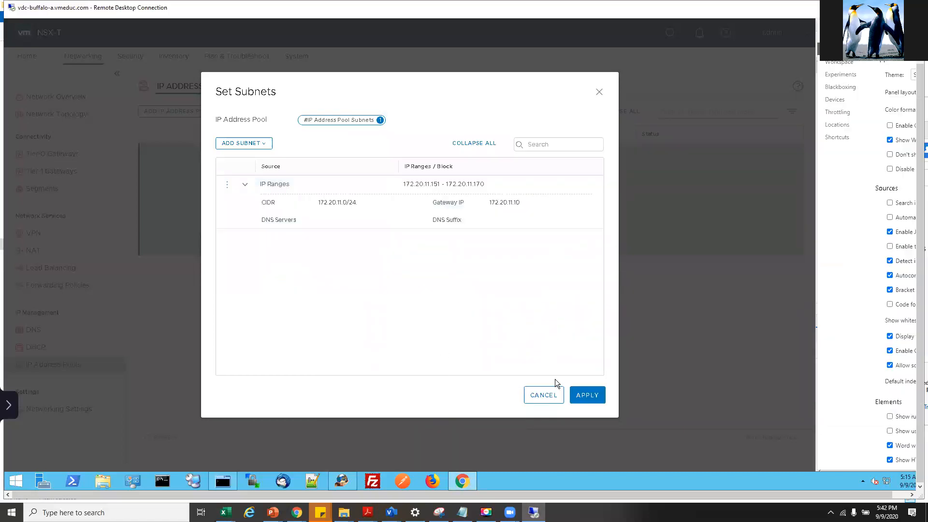
{"action": "left_click", "coordinate": [585, 397]}
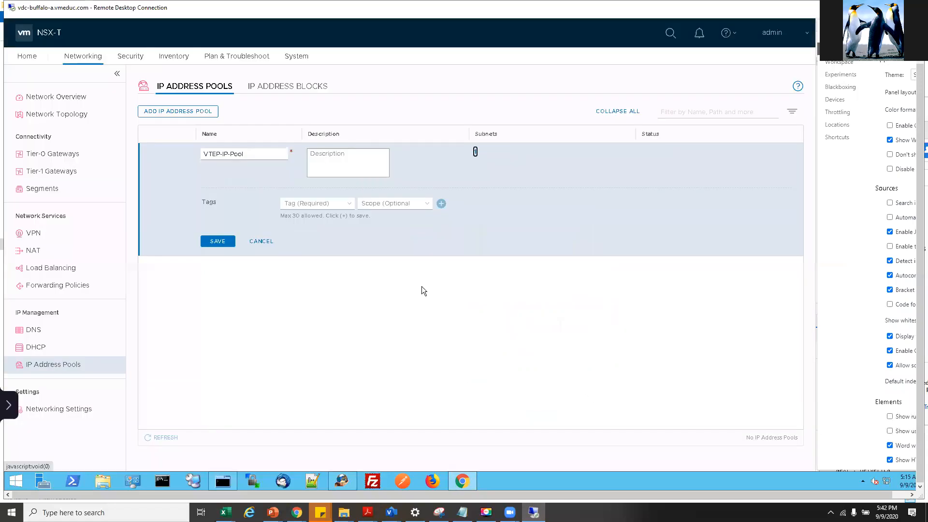
- Attempt to save the new VTEP-IP-Pool, which returns an error
{"action": "left_click", "coordinate": [218, 241]}
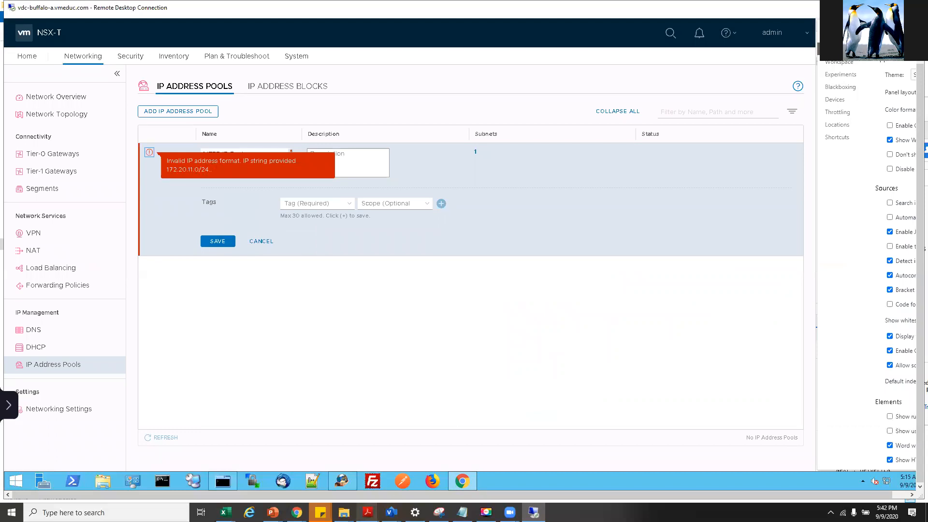
{"action": "mouse_move", "coordinate": [367, 513]}
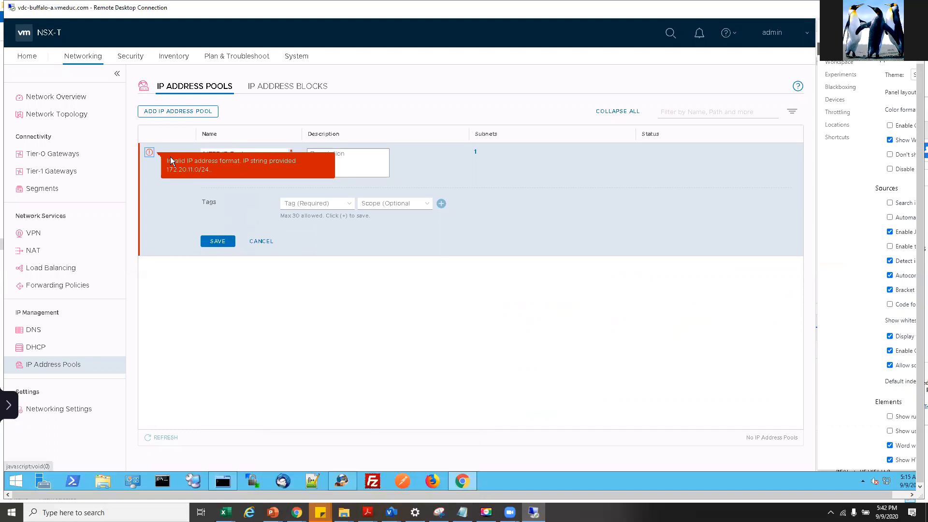
{"action": "right_click", "coordinate": [241, 162]}
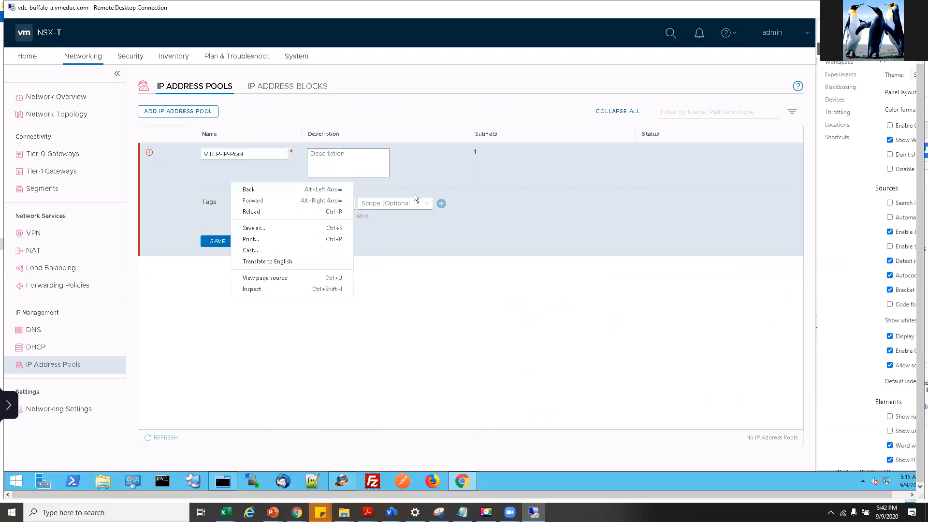
{"action": "right_click", "coordinate": [475, 151]}
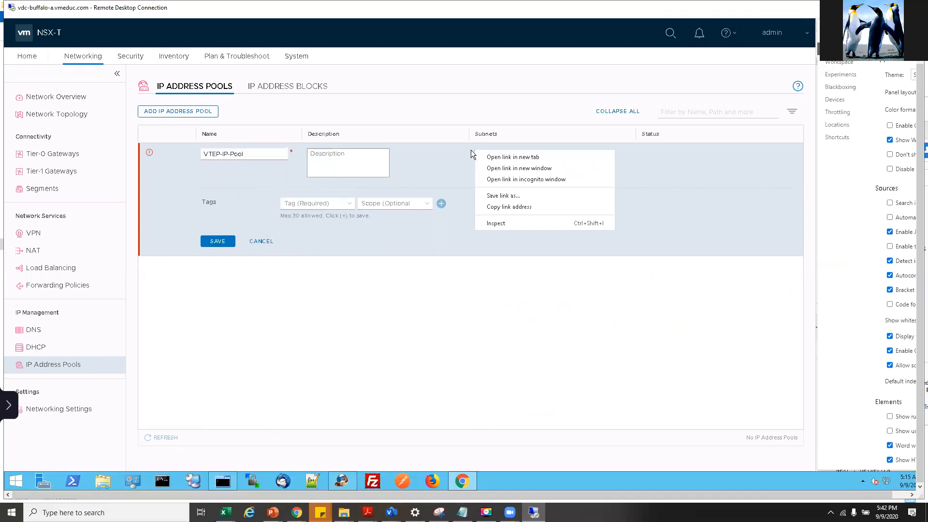
{"action": "left_click", "coordinate": [477, 153]}
- Re-edit the IP range subnet, confirming CIDR 172.20.11.0/24, and reapply it
{"action": "left_click", "coordinate": [473, 150]}
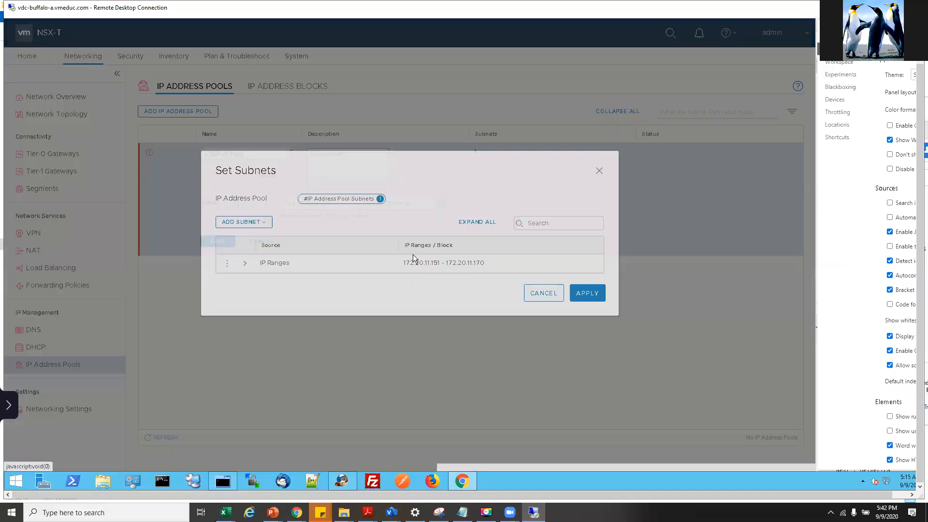
{"action": "left_click", "coordinate": [245, 194]}
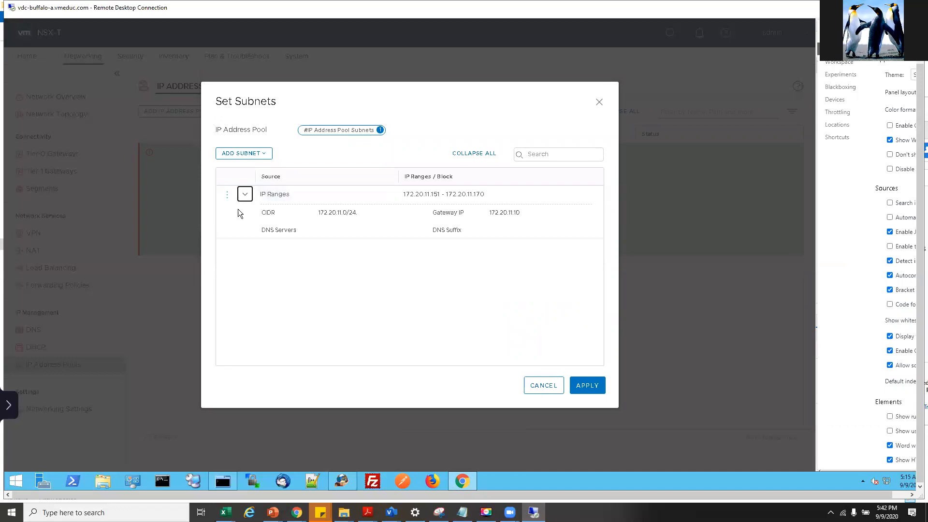
{"action": "left_click", "coordinate": [227, 195]}
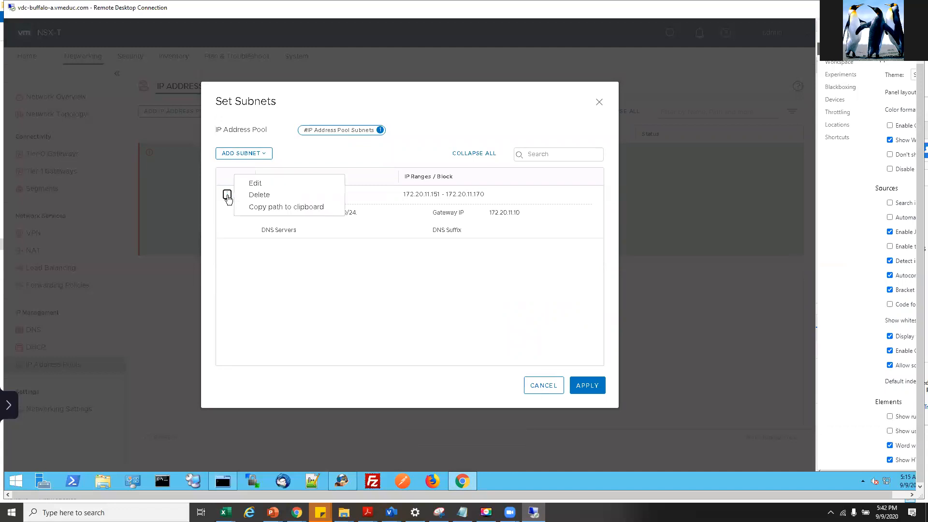
{"action": "left_click", "coordinate": [267, 183]}
{"action": "left_click", "coordinate": [371, 240]}
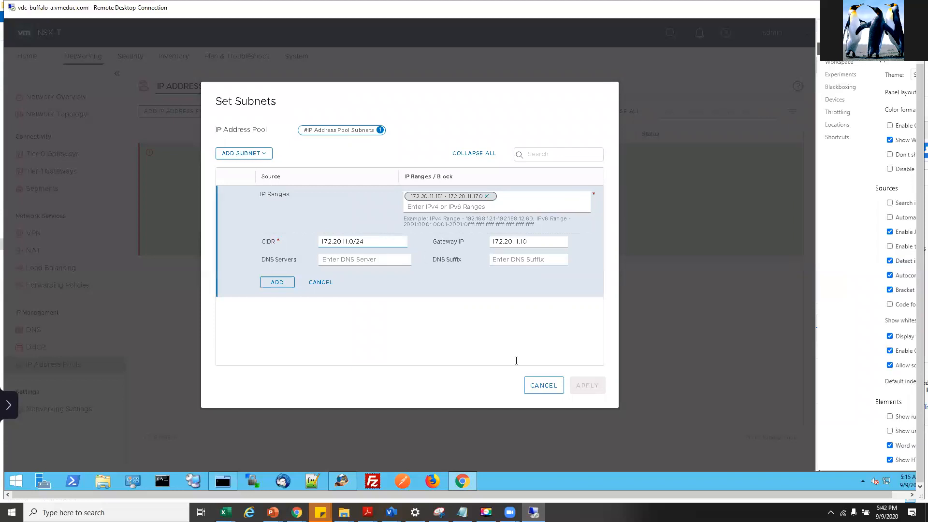
{"action": "left_click", "coordinate": [278, 283]}
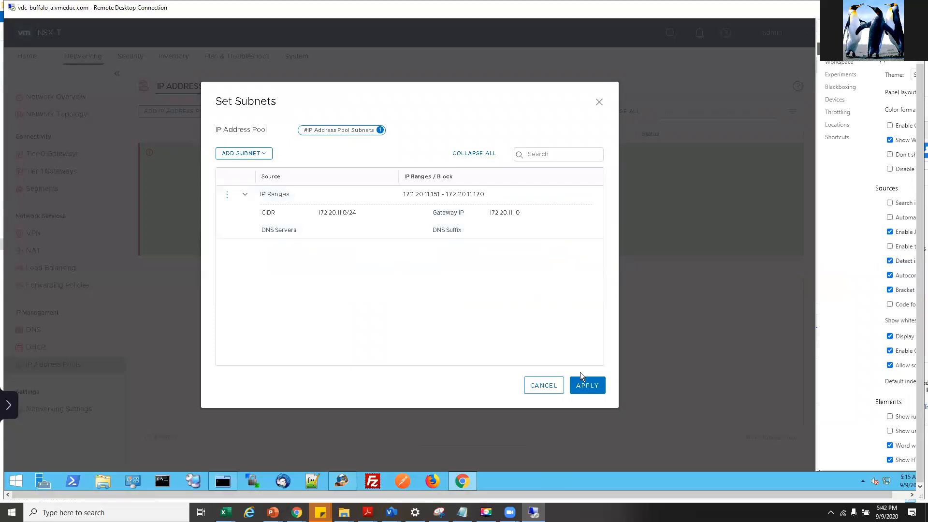
{"action": "left_click", "coordinate": [584, 385]}
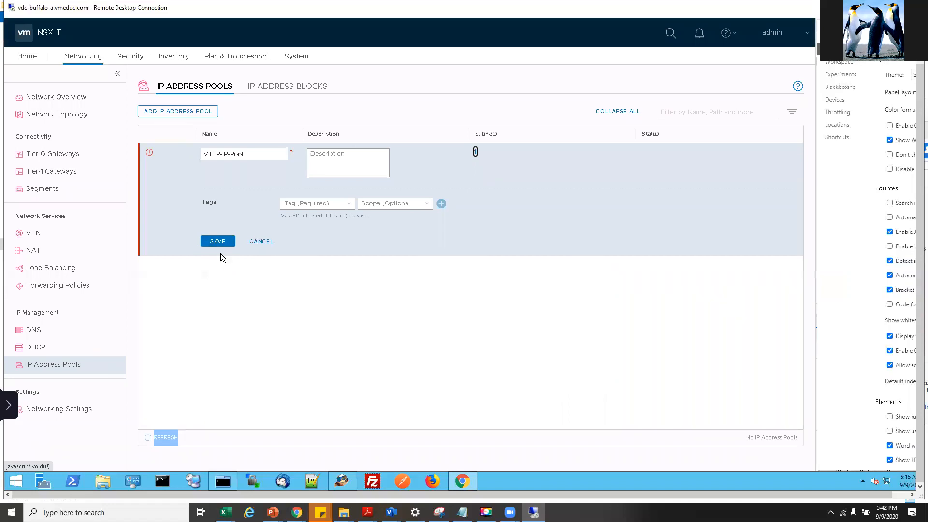
- Save VTEP-IP-Pool, refresh until it shows Success, then open the Networking overview
{"action": "left_click", "coordinate": [215, 242]}
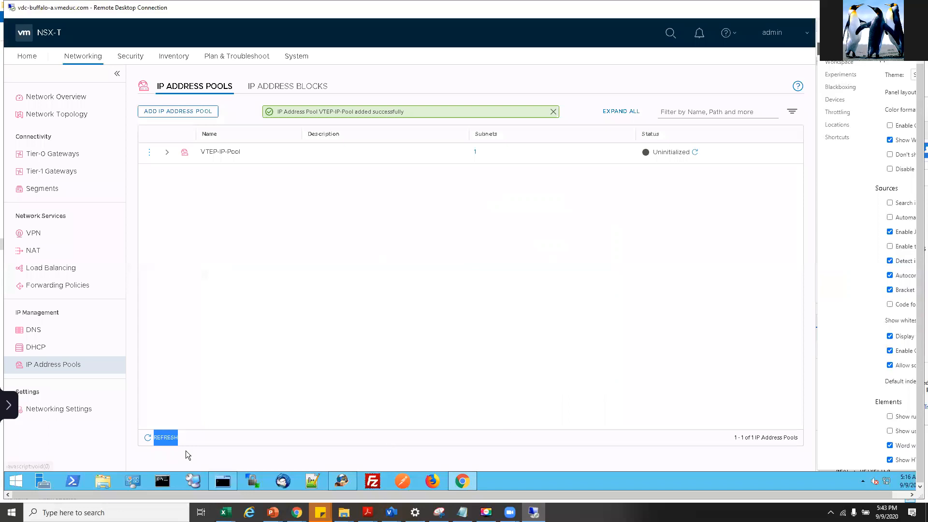
{"action": "left_click", "coordinate": [148, 440]}
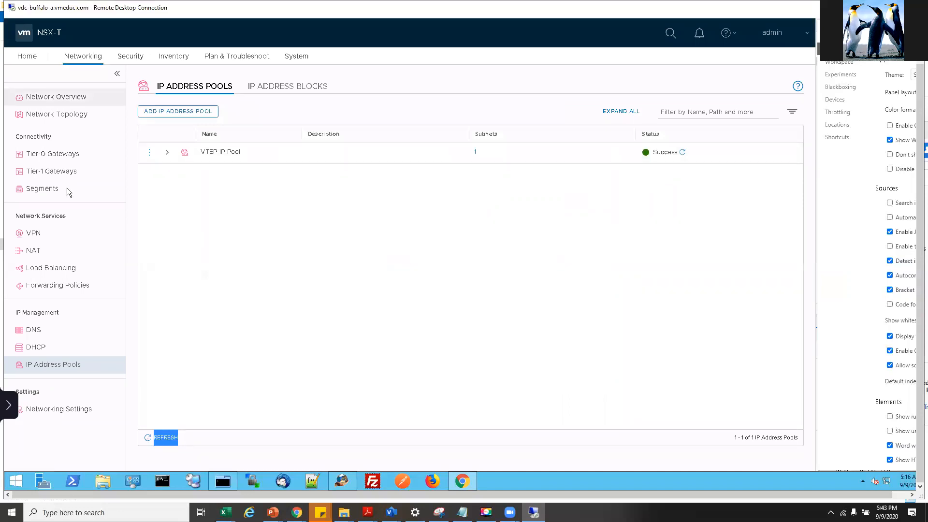
{"action": "left_click", "coordinate": [31, 58]}
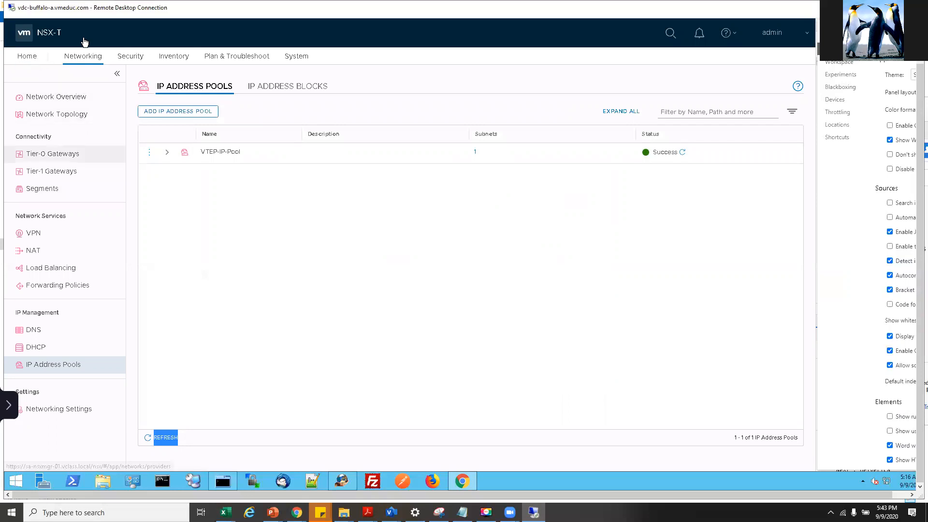
{"action": "left_click", "coordinate": [26, 63]}
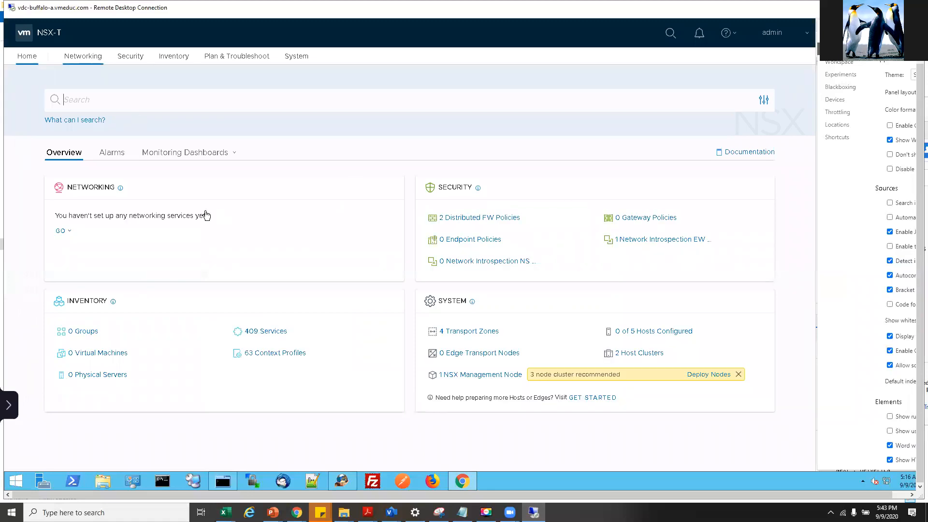
{"action": "left_click", "coordinate": [85, 59]}
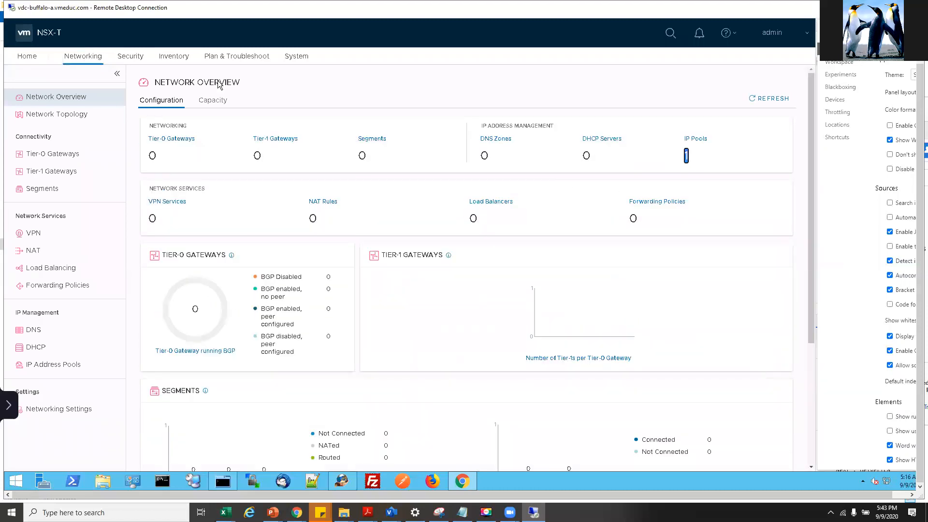
- Check Compute Managers, then filter Fabric Nodes to hosts managed by sa-vcsa-01.vclass.local
{"action": "left_click", "coordinate": [307, 57]}
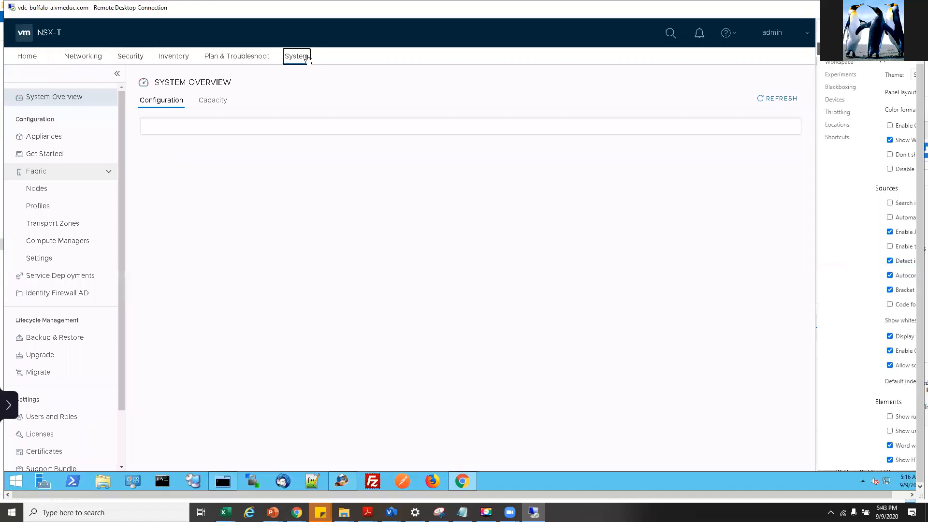
{"action": "left_click", "coordinate": [54, 193]}
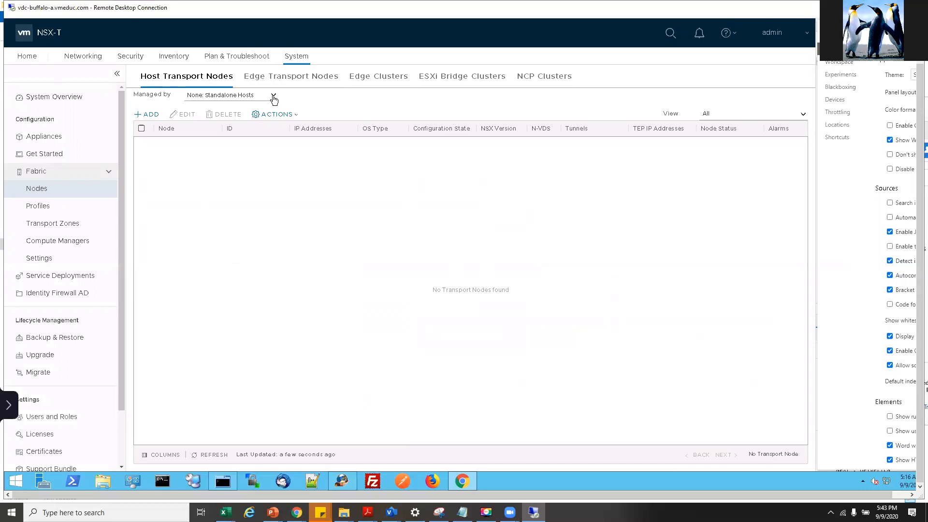
{"action": "left_click", "coordinate": [273, 99]}
{"action": "left_click", "coordinate": [196, 180]}
{"action": "left_click", "coordinate": [73, 244]}
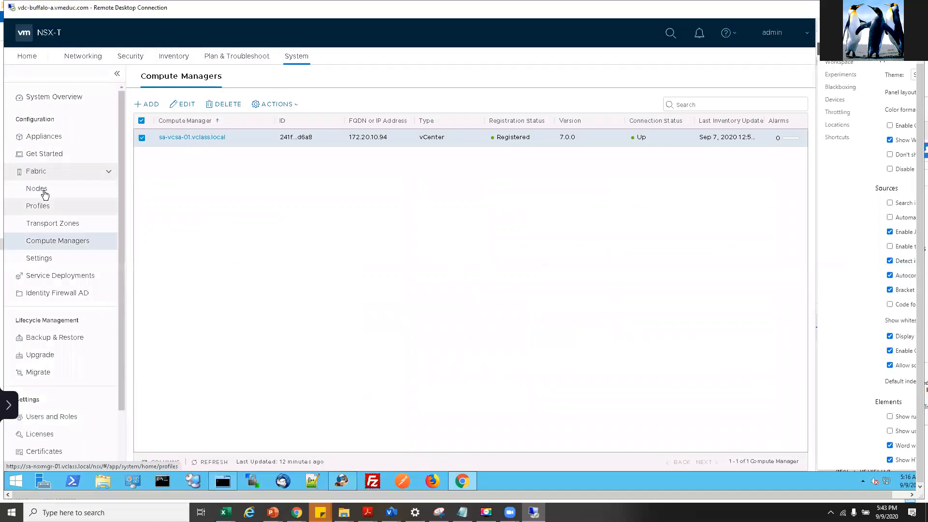
{"action": "left_click", "coordinate": [43, 190]}
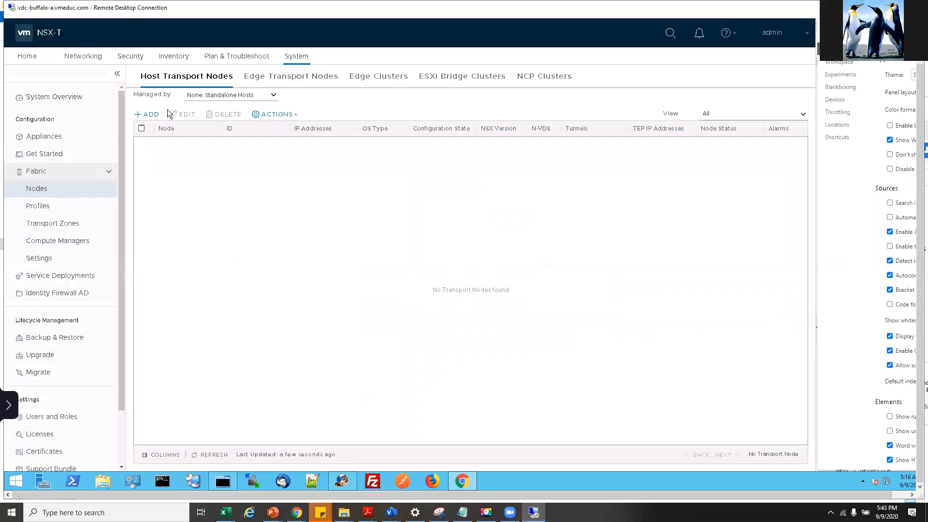
{"action": "left_click", "coordinate": [271, 96]}
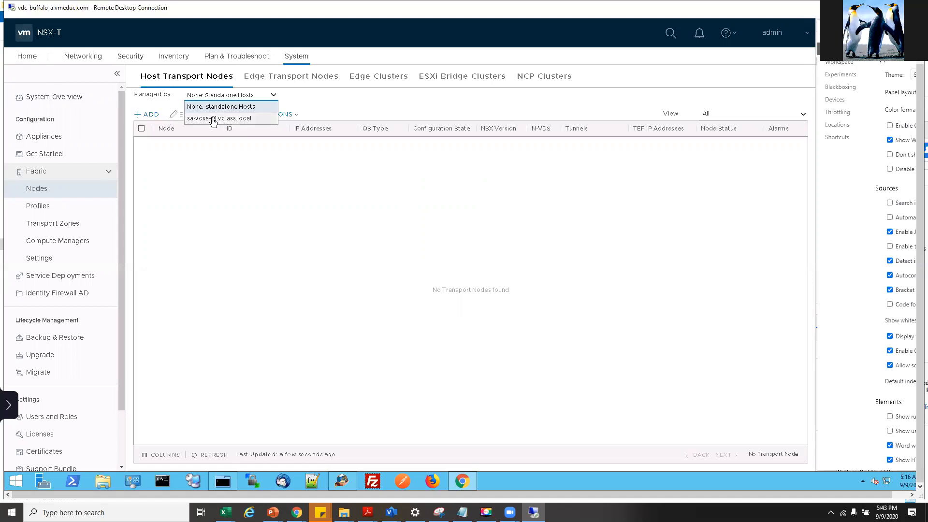
{"action": "left_click", "coordinate": [214, 119]}
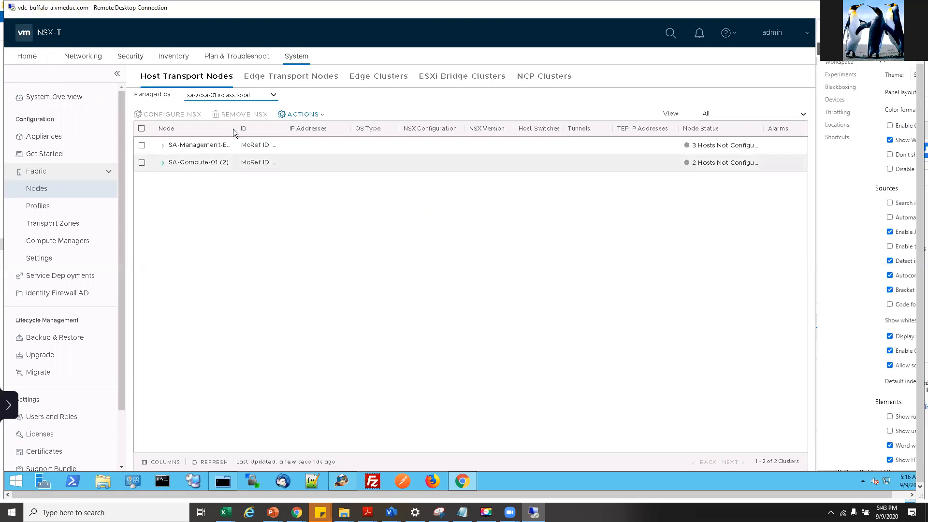
- Select the SA-Compute-01 cluster and start Configure NSX on it
{"action": "left_click_drag", "start_coordinate": [236, 129], "coordinate": [295, 128]}
{"action": "left_click", "coordinate": [169, 162]}
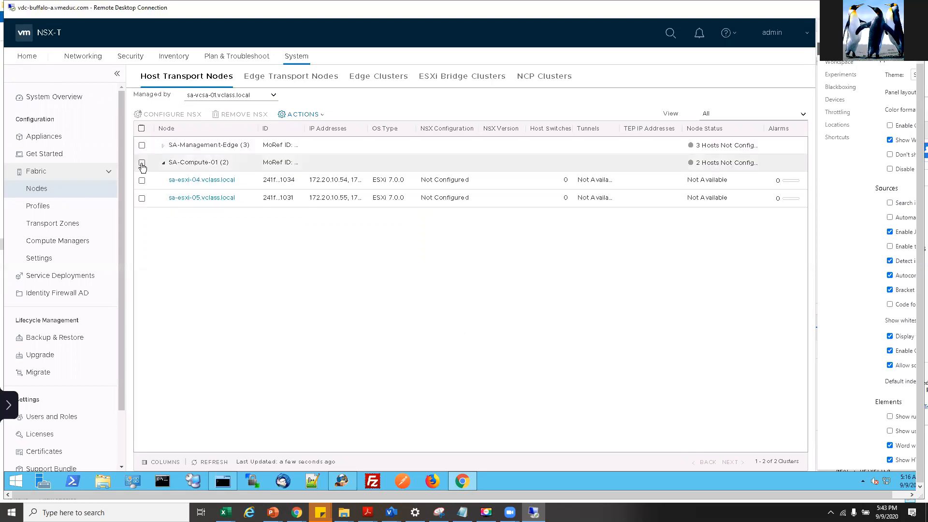
{"action": "left_click", "coordinate": [142, 163]}
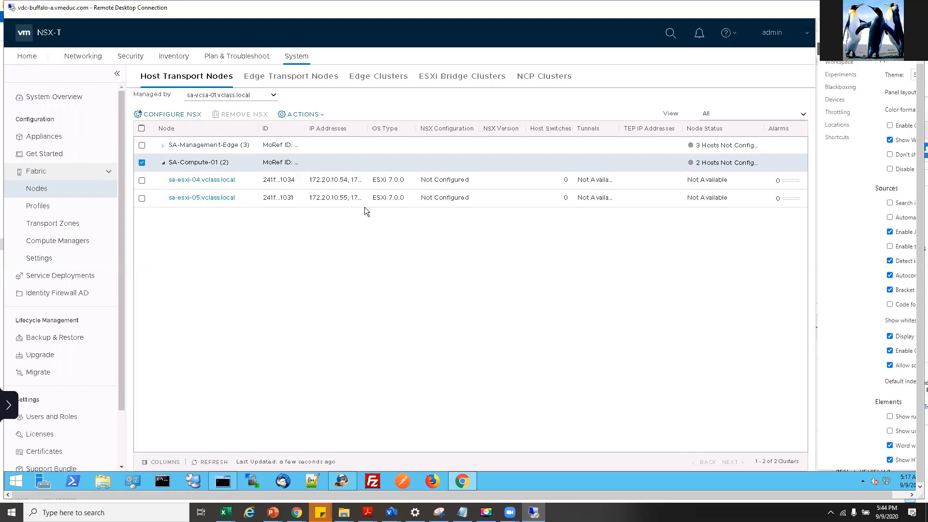
{"action": "left_click", "coordinate": [162, 115]}
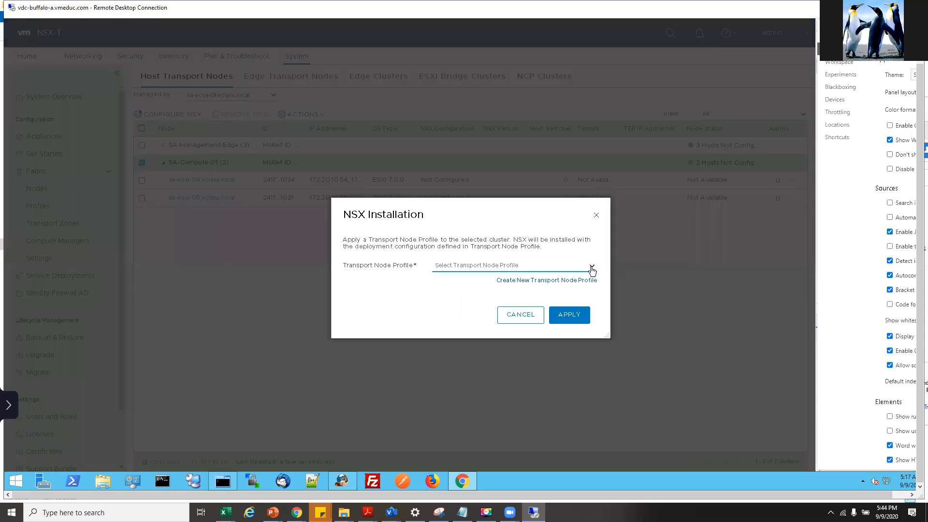
- Find no existing transport node profile and begin creating a new one
{"action": "left_click", "coordinate": [543, 270]}
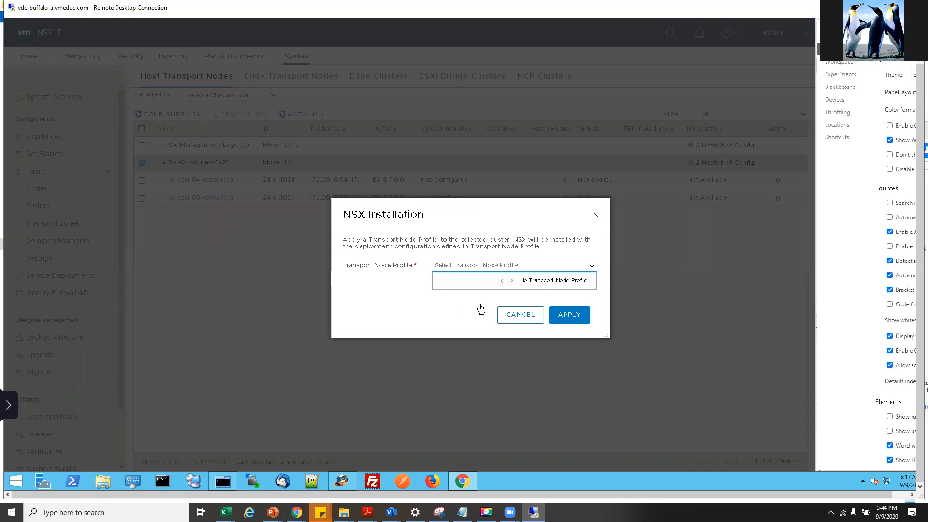
{"action": "left_click", "coordinate": [554, 281]}
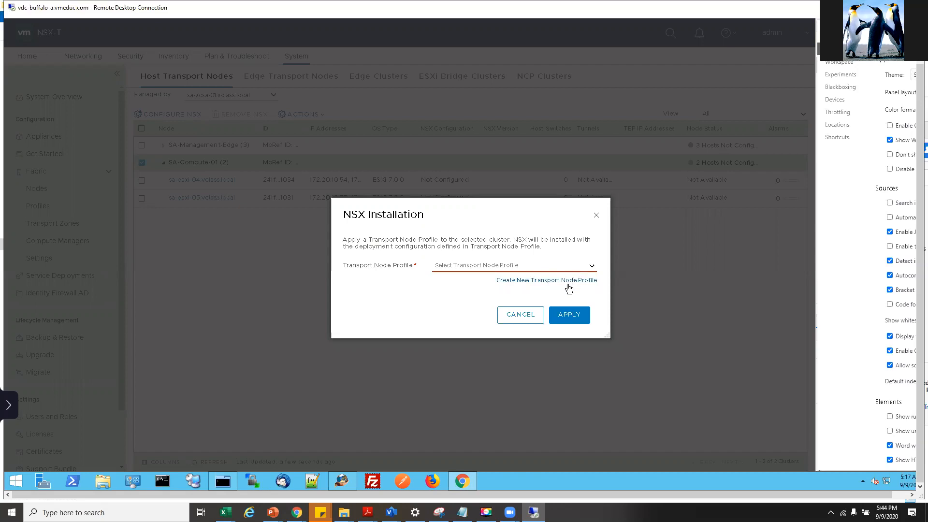
{"action": "left_click", "coordinate": [556, 281]}
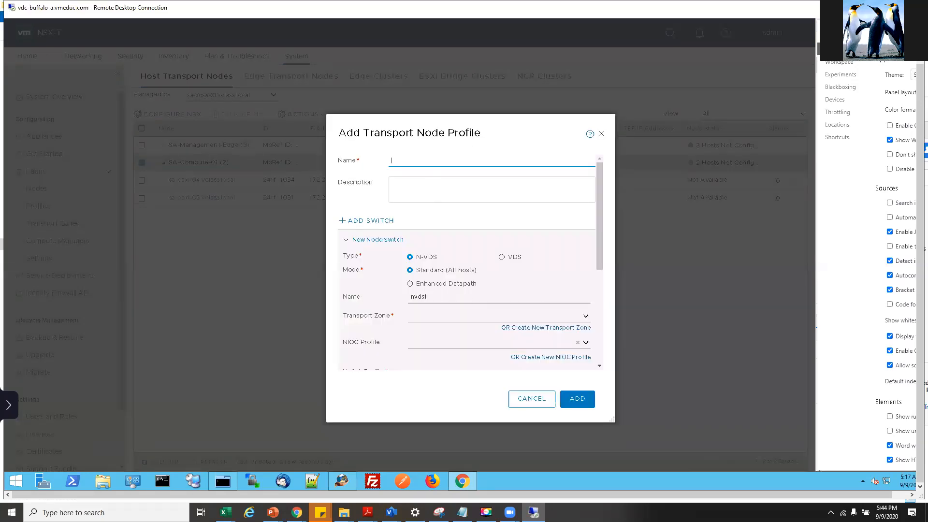
- Copy the profile name ESXi-TN-Profile from the lab guide
{"action": "left_click", "coordinate": [367, 512]}
{"action": "scroll", "coordinate": [562, 352], "scroll_direction": "down", "scroll_amount": 5}
{"action": "mouse_move", "coordinate": [613, 280]}
{"action": "left_mouse_down"}
{"action": "mouse_move", "coordinate": [705, 279]}
{"action": "mouse_move", "coordinate": [614, 280]}
{"action": "left_mouse_up"}
{"action": "key", "text": "ctrl+c"}
{"action": "right_click", "coordinate": [680, 278]}
{"action": "left_click", "coordinate": [647, 287]}
{"action": "right_click", "coordinate": [641, 282]}
{"action": "left_click", "coordinate": [648, 291]}
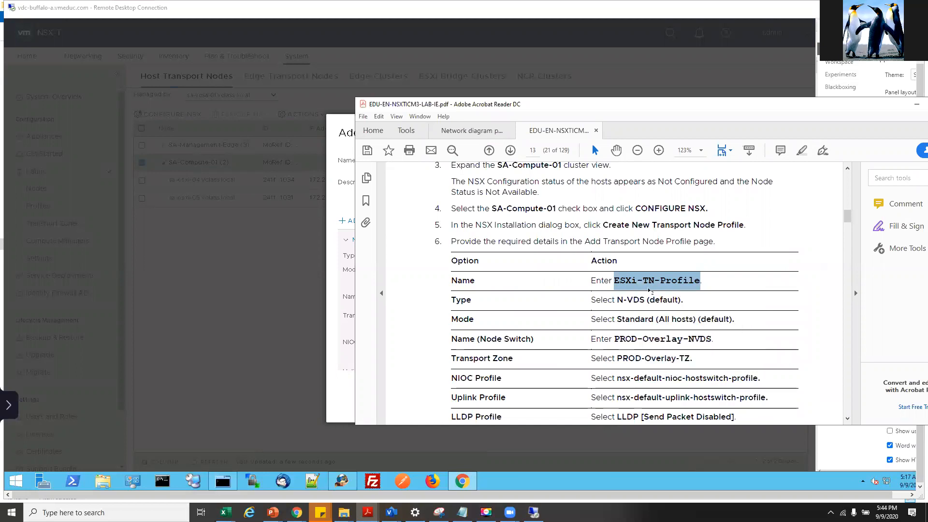
- Paste ESXi-TN-Profile into the profile Name field, then return to the lab guide
{"action": "right_click", "coordinate": [341, 275]}
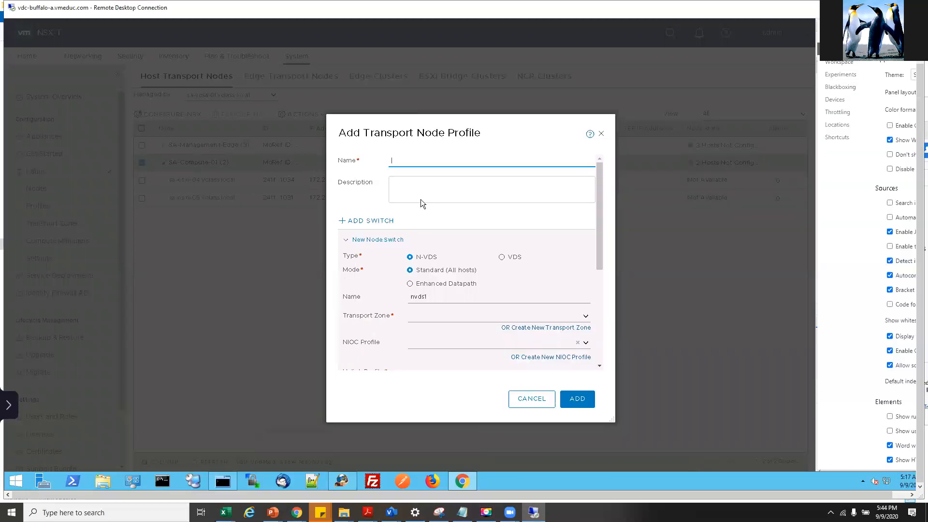
{"action": "right_click", "coordinate": [410, 160]}
{"action": "left_click", "coordinate": [401, 160]}
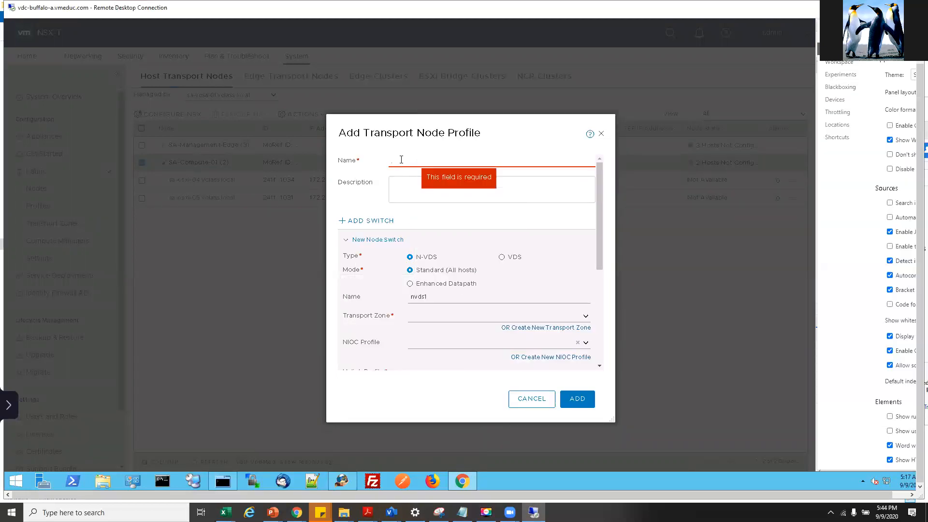
{"action": "key", "text": "ctrl+v"}
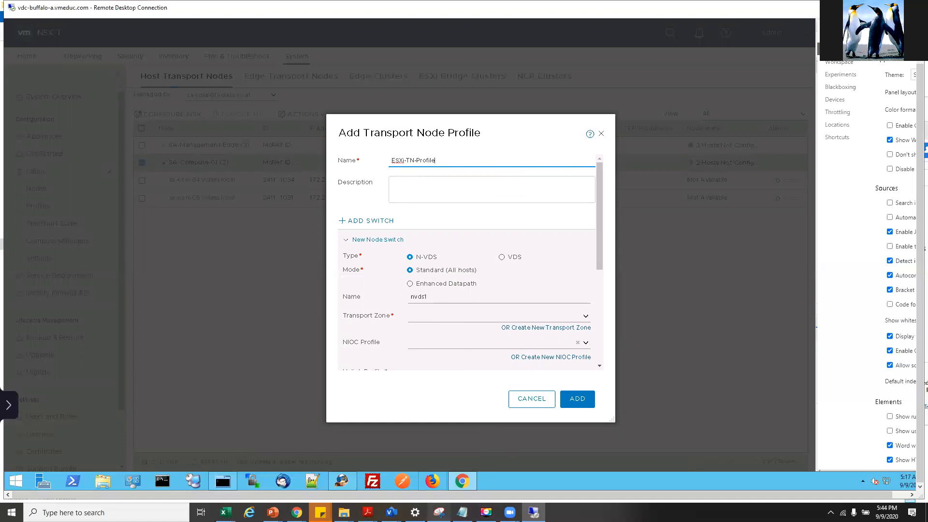
{"action": "mouse_move", "coordinate": [368, 510]}
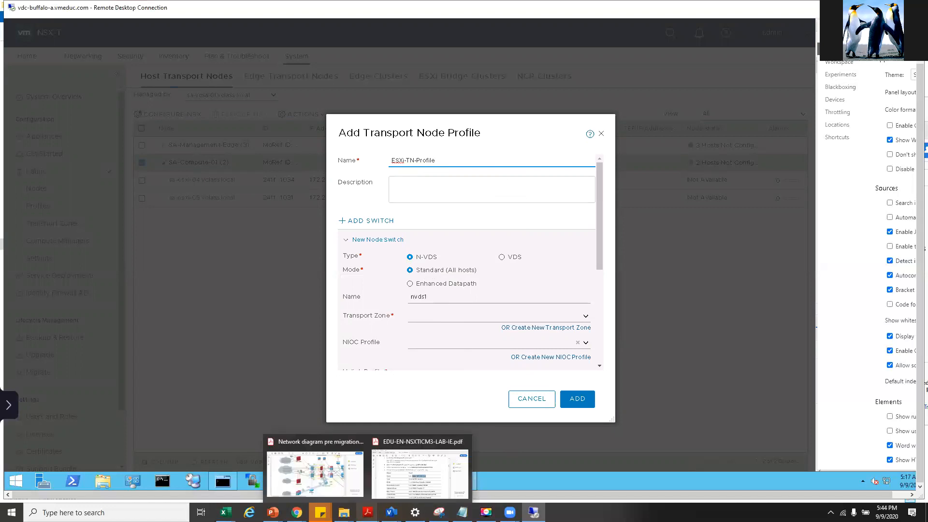
{"action": "left_click", "coordinate": [407, 473]}
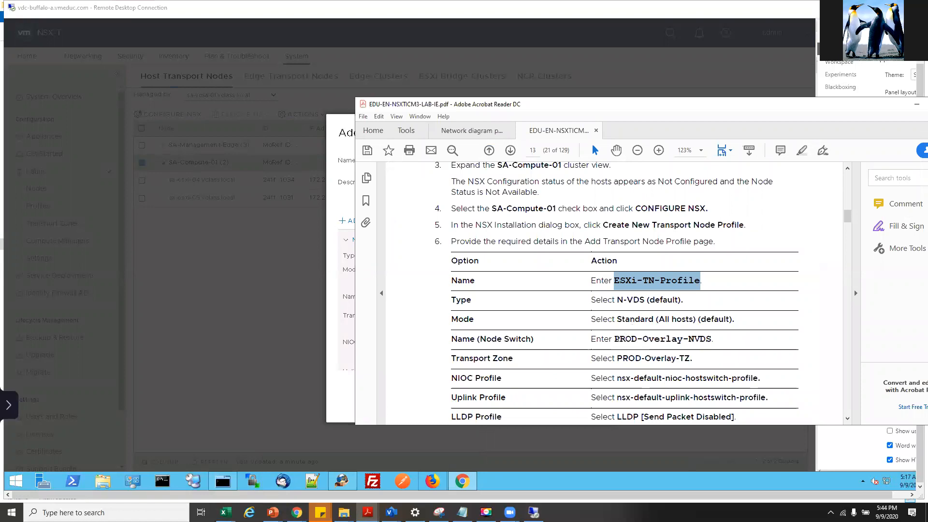
- Copy PROD-Overlay-NVDS from the lab guide and switch back to the NSX profile dialog
{"action": "left_click_drag", "start_coordinate": [617, 338], "coordinate": [710, 339]}
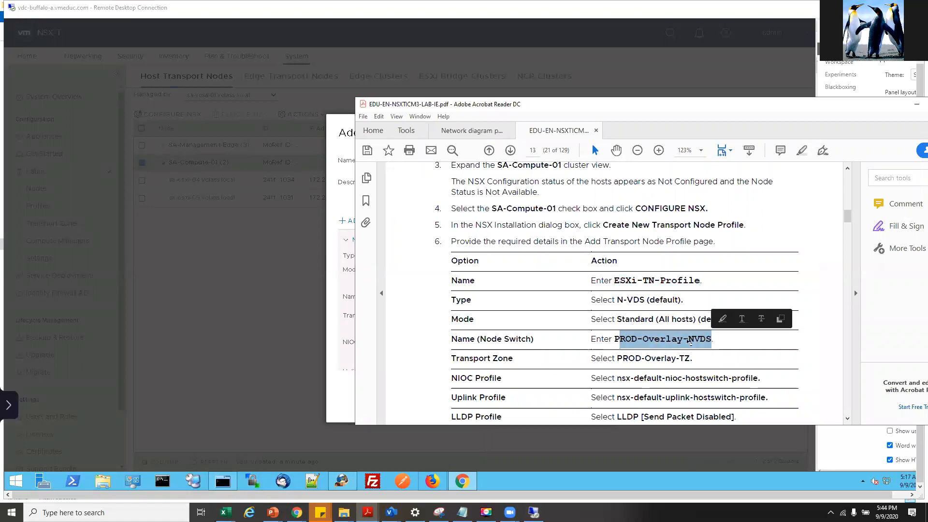
{"action": "mouse_move", "coordinate": [616, 339]}
{"action": "left_mouse_down"}
{"action": "mouse_move", "coordinate": [725, 338]}
{"action": "mouse_move", "coordinate": [711, 338]}
{"action": "left_mouse_up"}
{"action": "right_click", "coordinate": [687, 341]}
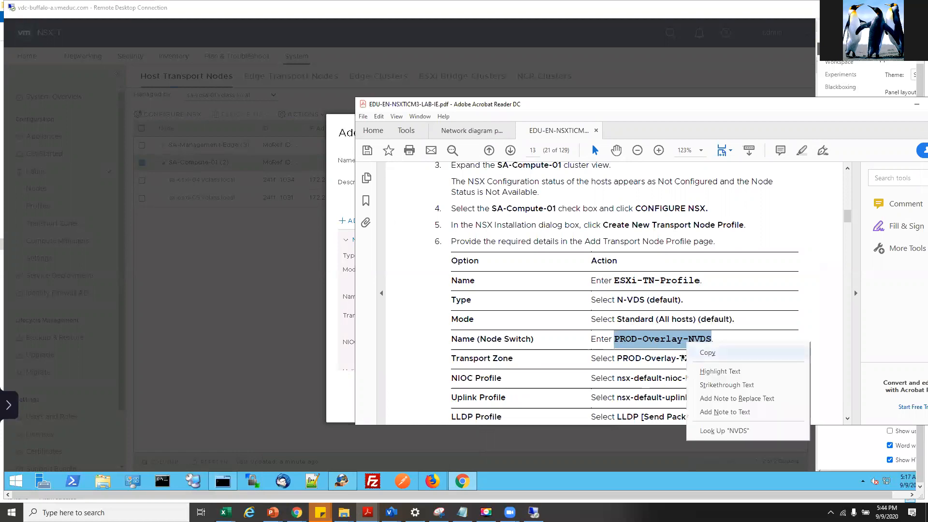
{"action": "left_click", "coordinate": [707, 353]}
{"action": "key", "text": "alt+Tab"}
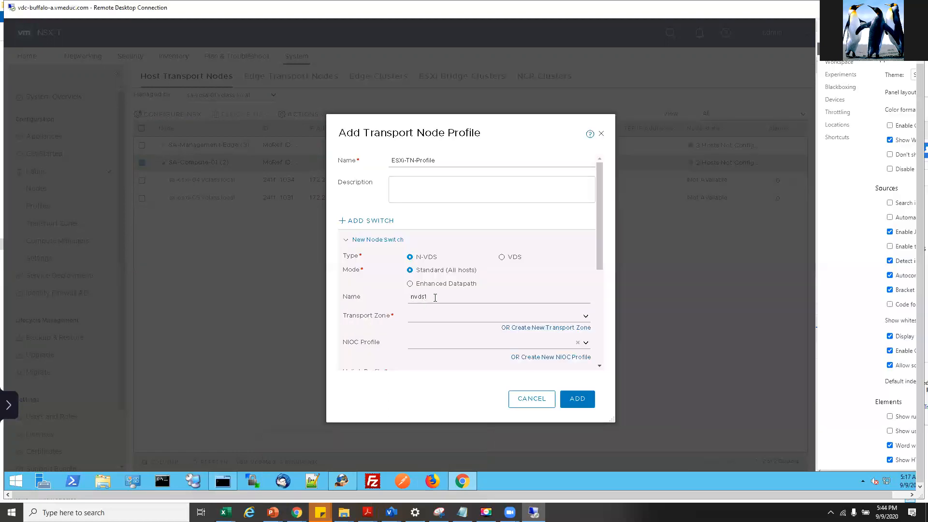
- Replace the node switch name nvds1 with PROD-Overlay-NVDS
{"action": "right_click", "coordinate": [435, 297]}
{"action": "left_click", "coordinate": [419, 295]}
{"action": "right_click", "coordinate": [406, 294]}
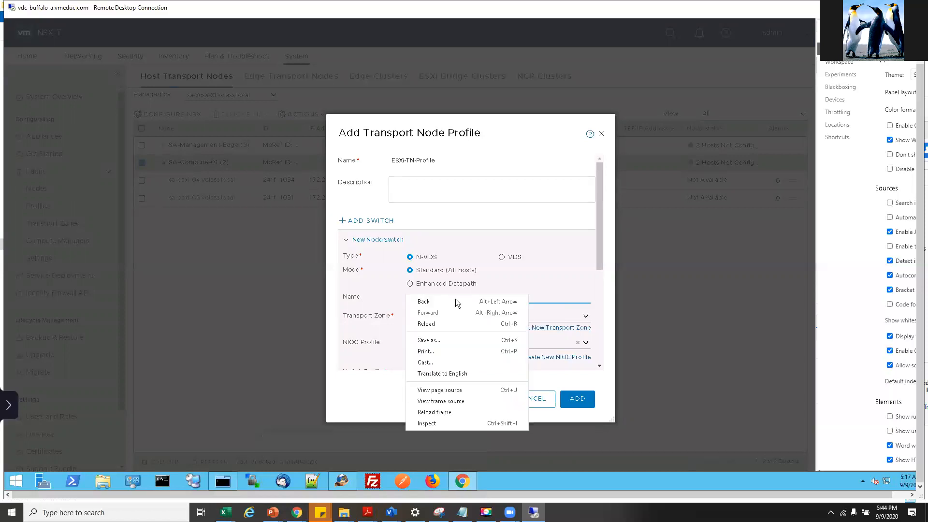
{"action": "key", "text": "Escape"}
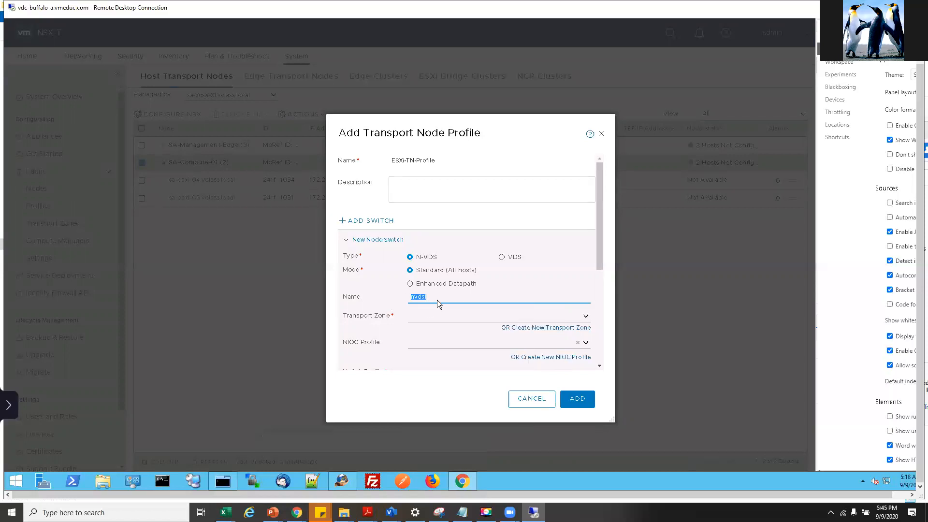
{"action": "key", "text": "ctrl+v"}
- Set the transport zone to PROD-Overlay-TZ
{"action": "left_click", "coordinate": [585, 320]}
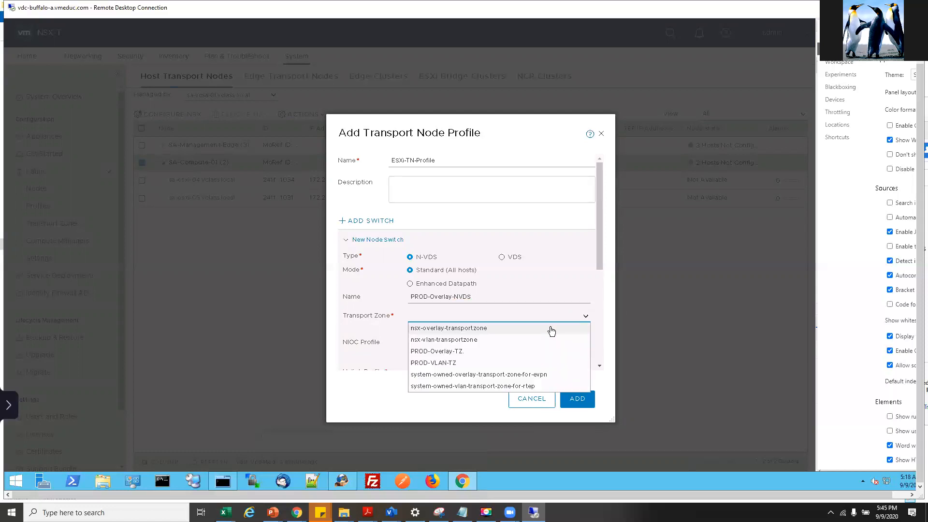
{"action": "left_click", "coordinate": [436, 353]}
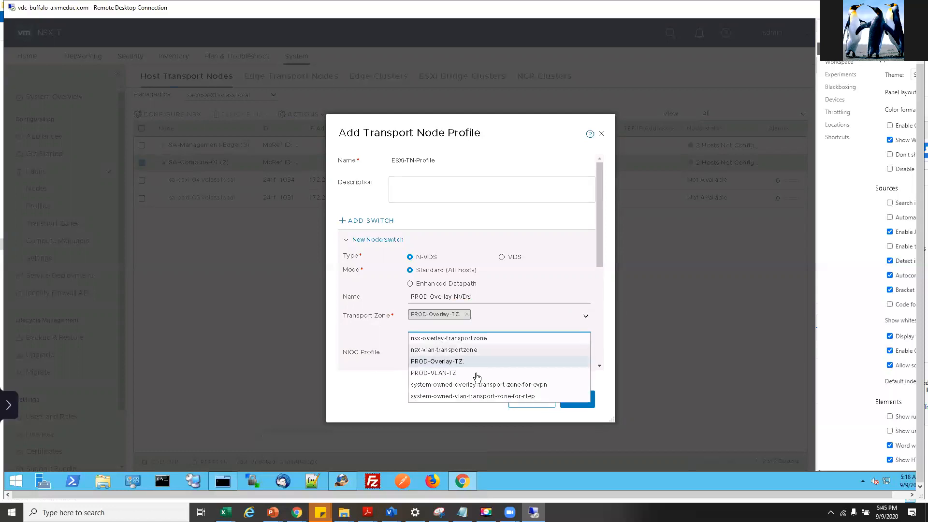
{"action": "left_click", "coordinate": [447, 365]}
{"action": "left_click", "coordinate": [471, 318]}
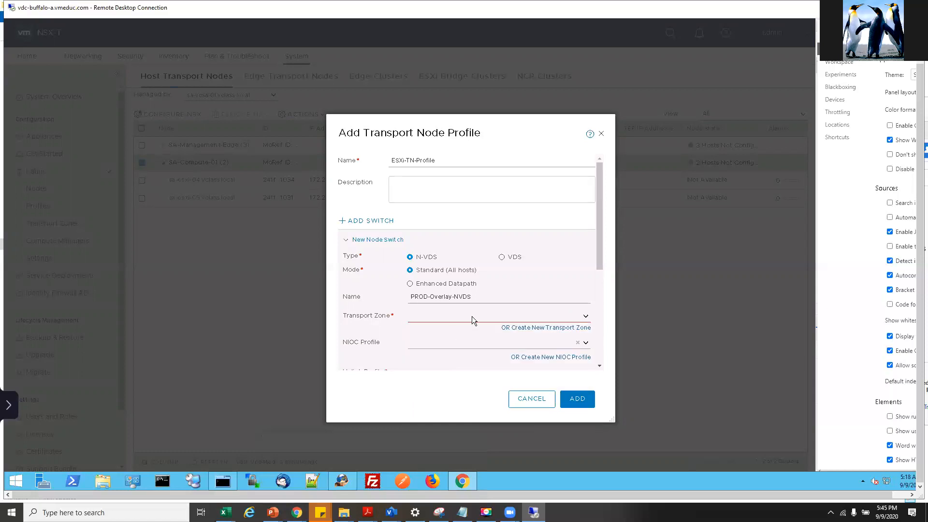
{"action": "left_click", "coordinate": [586, 320]}
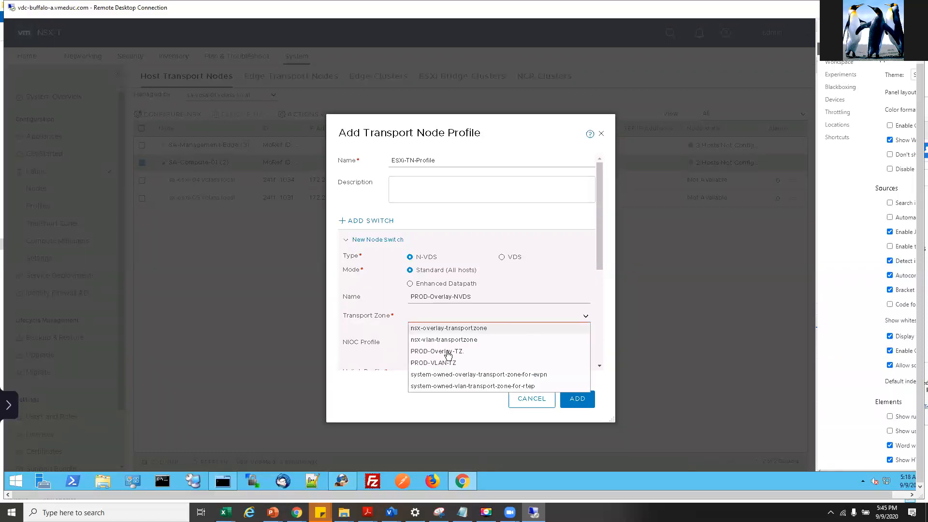
{"action": "left_click", "coordinate": [441, 353]}
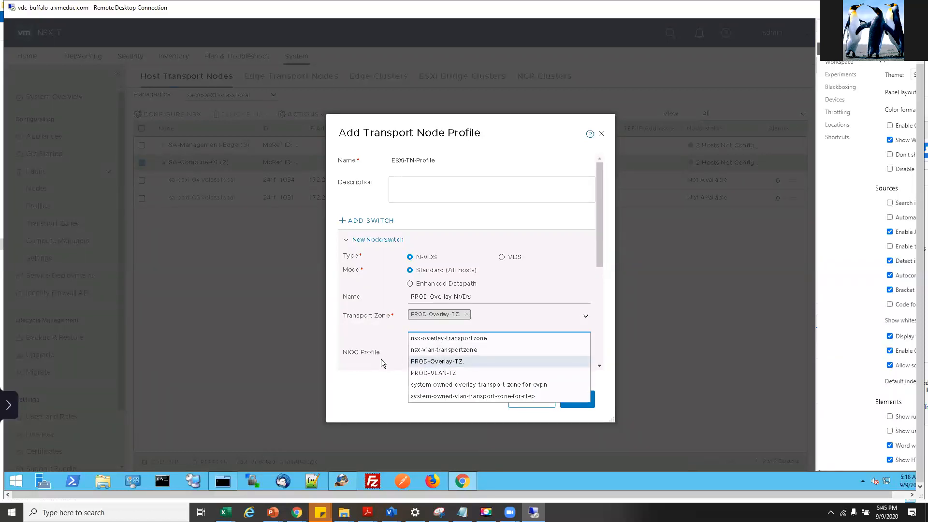
- Review the transport zone, NIOC profile and uplink profile values in the lab guide
{"action": "mouse_move", "coordinate": [367, 513]}
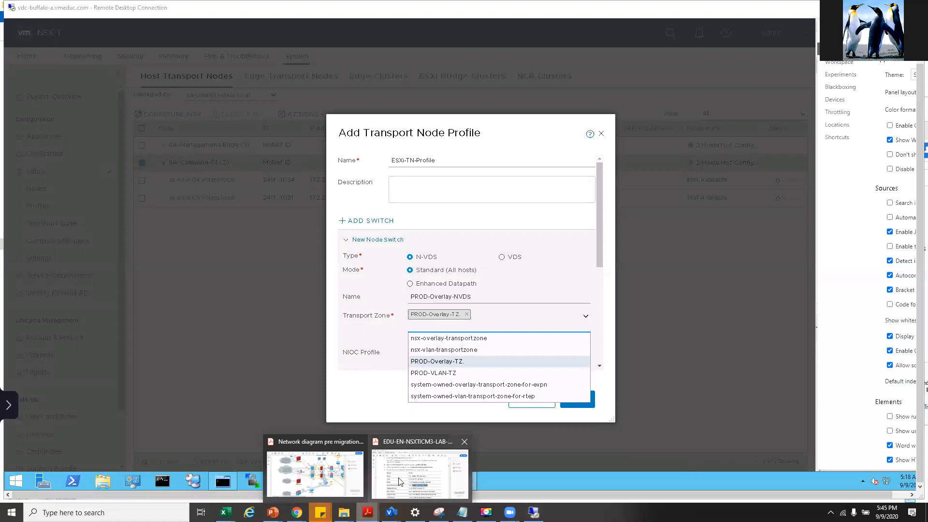
{"action": "left_click", "coordinate": [425, 472]}
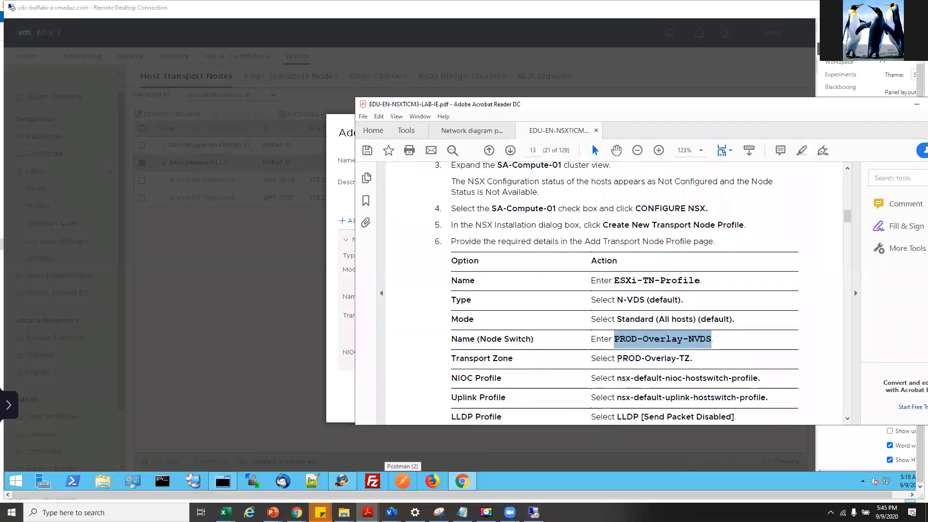
{"action": "left_click_drag", "start_coordinate": [617, 358], "coordinate": [692, 359]}
{"action": "left_click", "coordinate": [555, 356]}
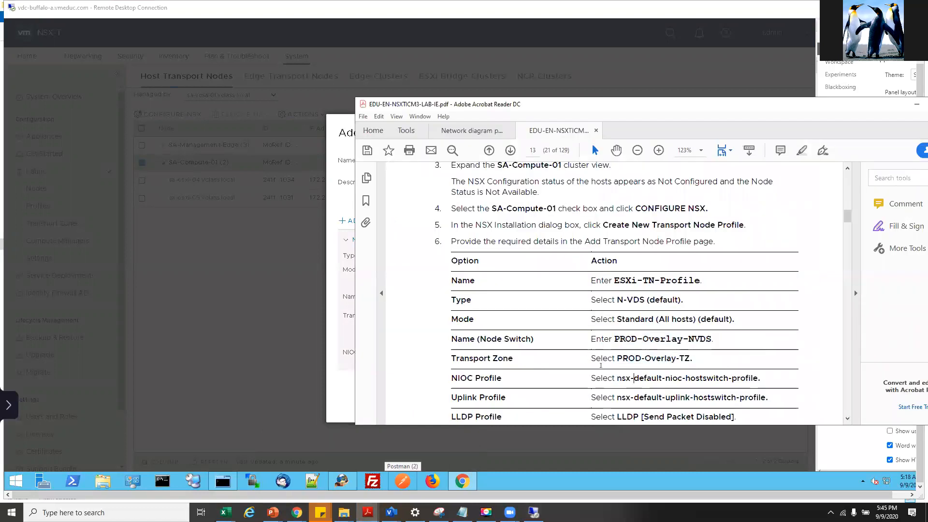
{"action": "left_click_drag", "start_coordinate": [622, 379], "coordinate": [757, 379]}
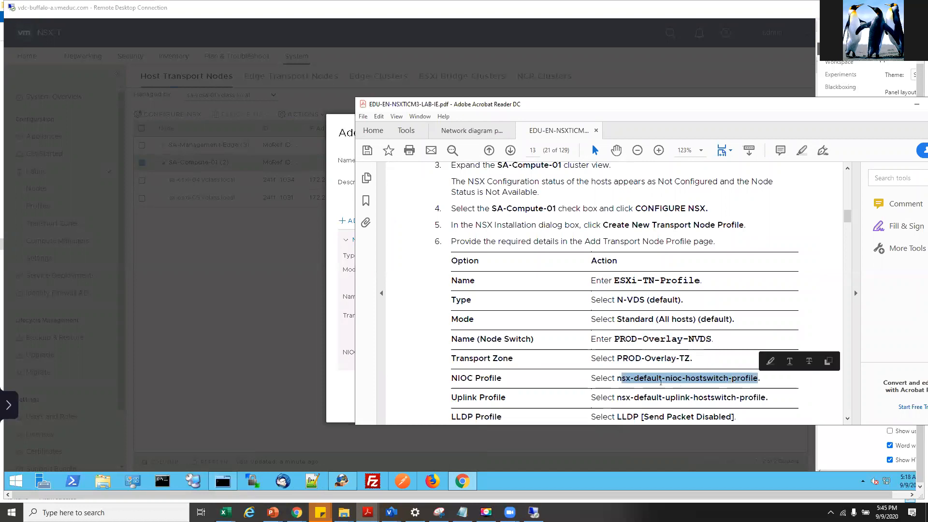
{"action": "scroll", "coordinate": [655, 371], "scroll_direction": "down", "scroll_amount": 1}
{"action": "left_click", "coordinate": [683, 332]}
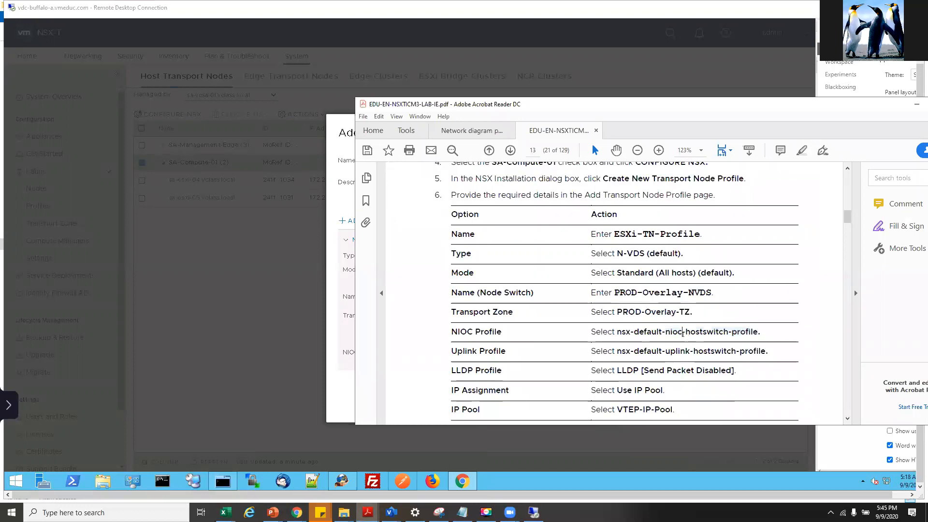
{"action": "mouse_move", "coordinate": [682, 333]}
{"action": "left_mouse_down"}
{"action": "mouse_move", "coordinate": [668, 332]}
{"action": "mouse_move", "coordinate": [682, 333]}
{"action": "left_mouse_up"}
{"action": "left_click", "coordinate": [650, 345]}
{"action": "left_click_drag", "start_coordinate": [619, 351], "coordinate": [766, 351]}
- Set the NIOC profile to nsx-default-nioc-hostswitch-profile
{"action": "left_click", "coordinate": [343, 341]}
{"action": "right_click", "coordinate": [343, 341]}
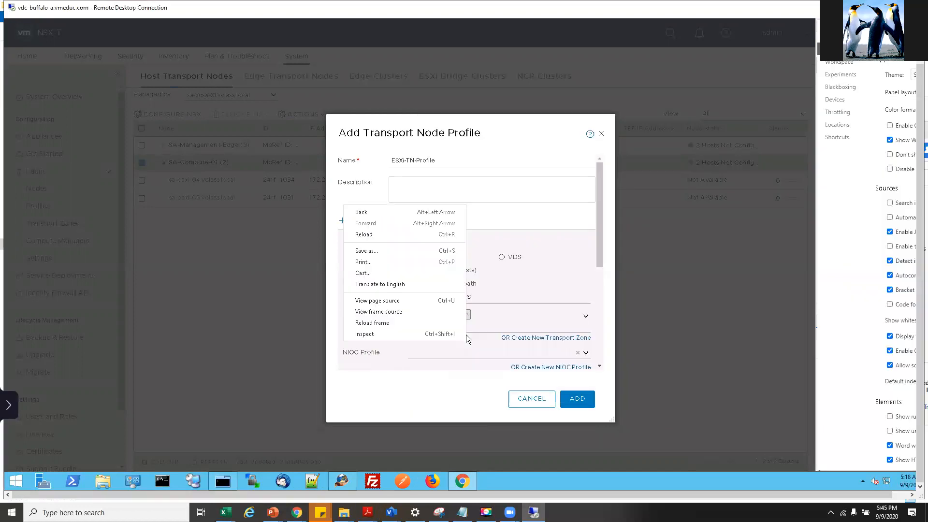
{"action": "left_click", "coordinate": [476, 349]}
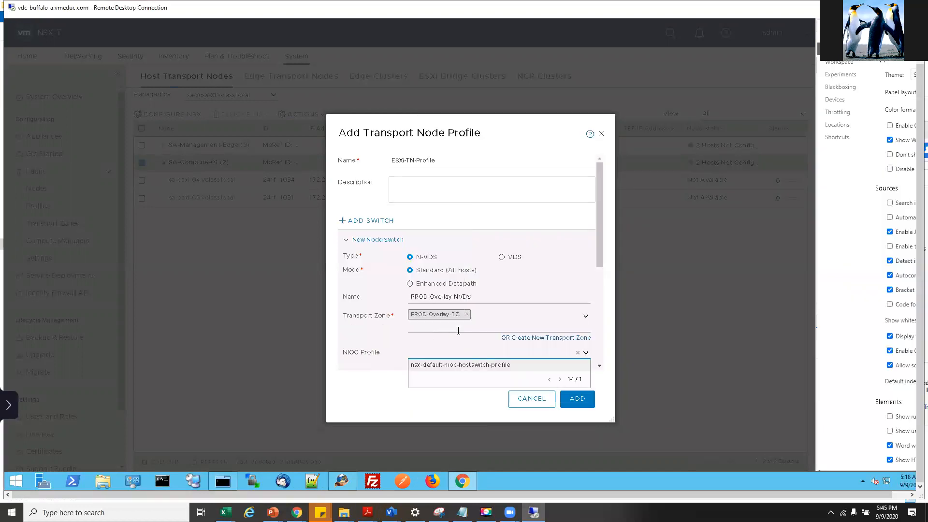
{"action": "left_click", "coordinate": [485, 365]}
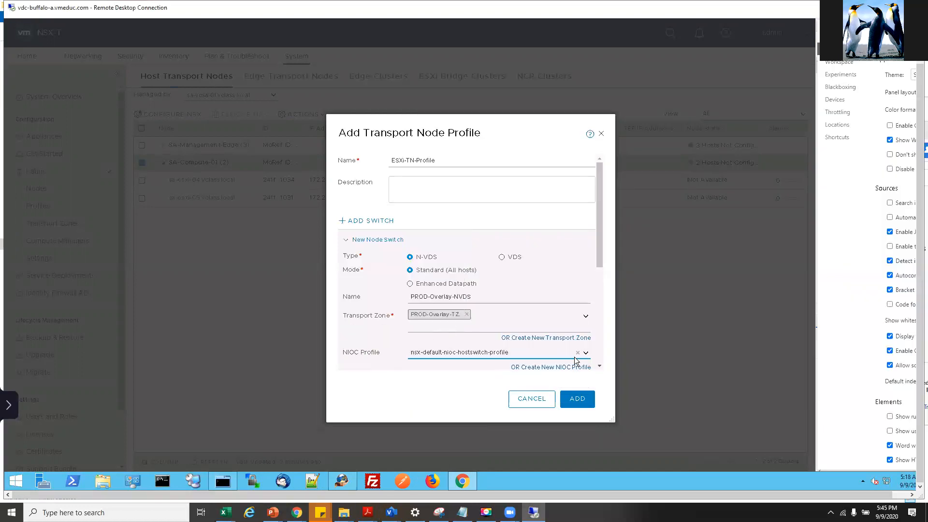
{"action": "scroll", "coordinate": [489, 285], "scroll_direction": "down", "scroll_amount": 5}
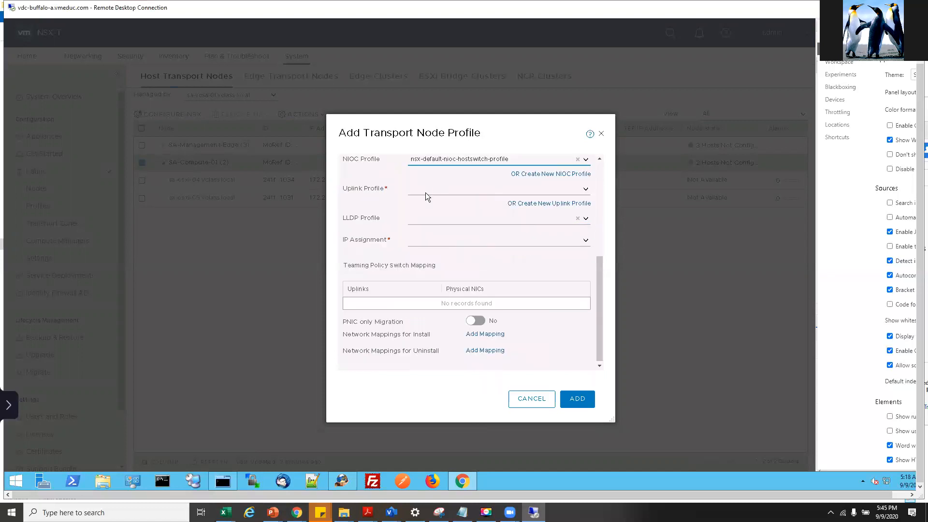
- Choose nsx-default-uplink-hostswitch-profile as the uplink profile, checking it against the lab guide
{"action": "left_click", "coordinate": [586, 191]}
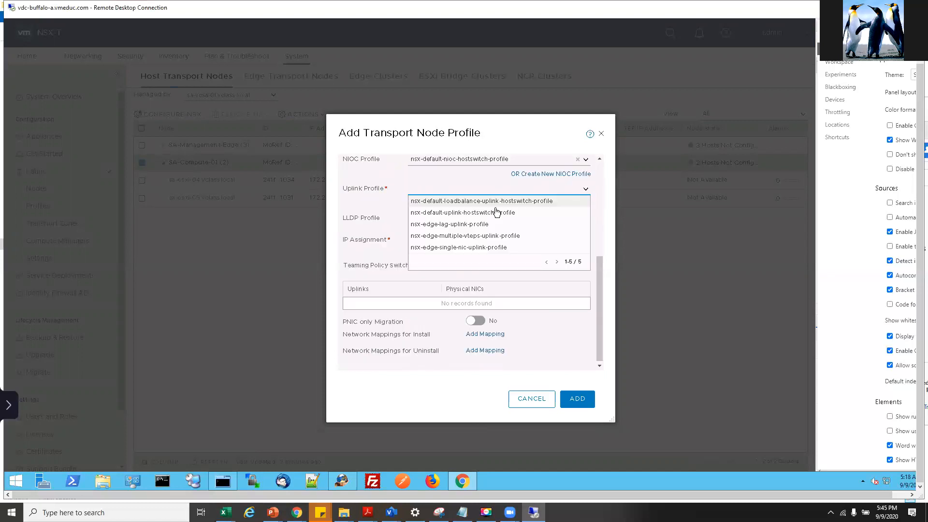
{"action": "left_click", "coordinate": [466, 215]}
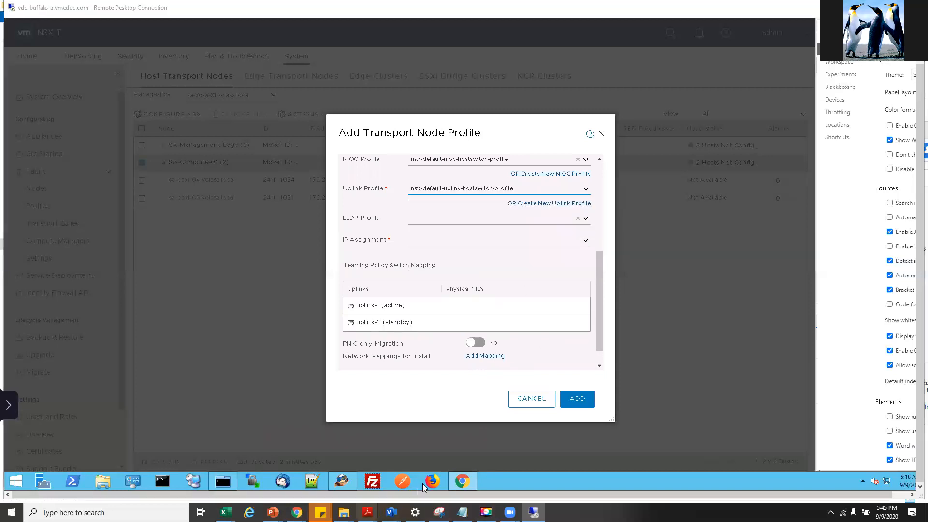
{"action": "key", "text": "alt+Tab"}
{"action": "left_click", "coordinate": [645, 351]}
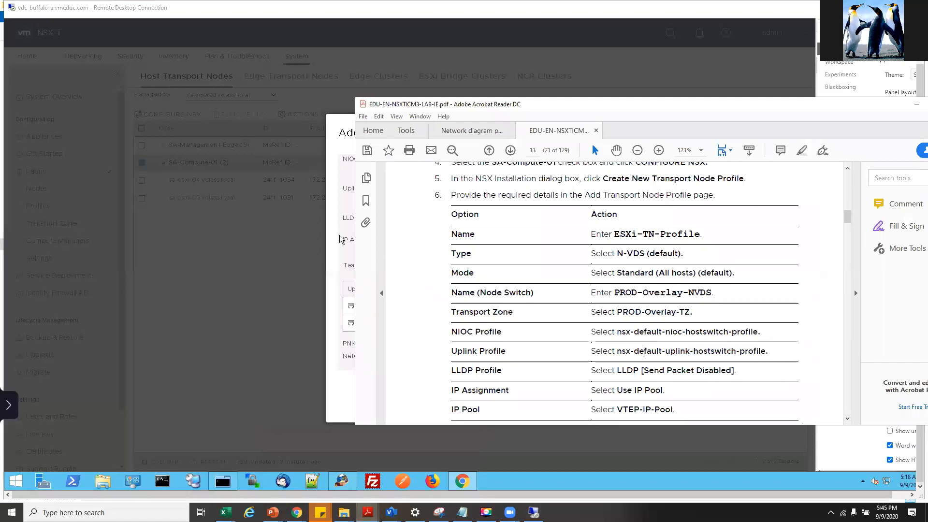
{"action": "left_click", "coordinate": [340, 236]}
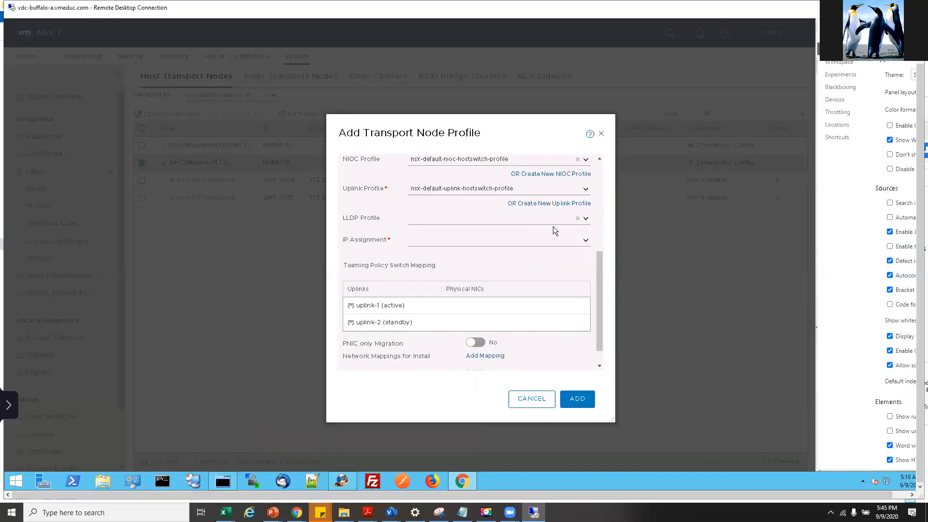
- Set the LLDP profile to LLDP [Send Packet Enabled] and IP assignment to Use IP Pool
{"action": "left_click", "coordinate": [587, 219]}
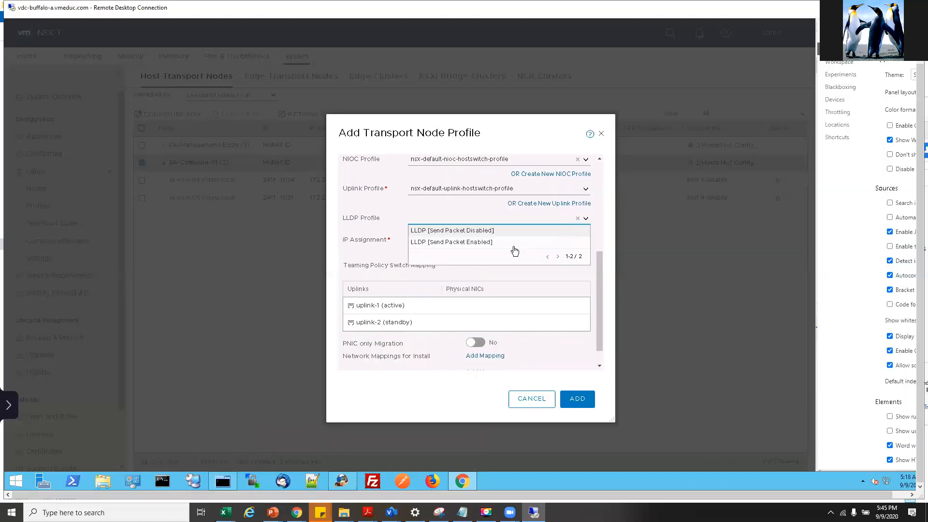
{"action": "left_click", "coordinate": [481, 243]}
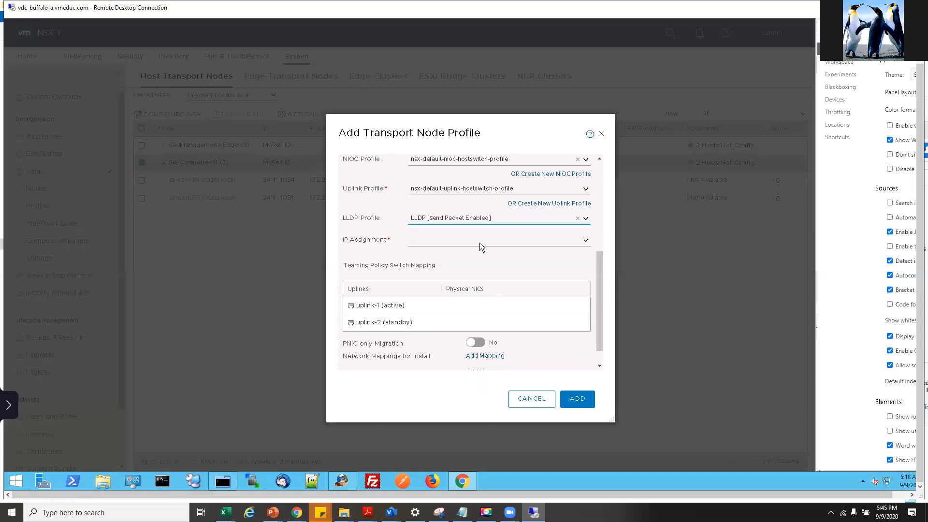
{"action": "left_click", "coordinate": [583, 240]}
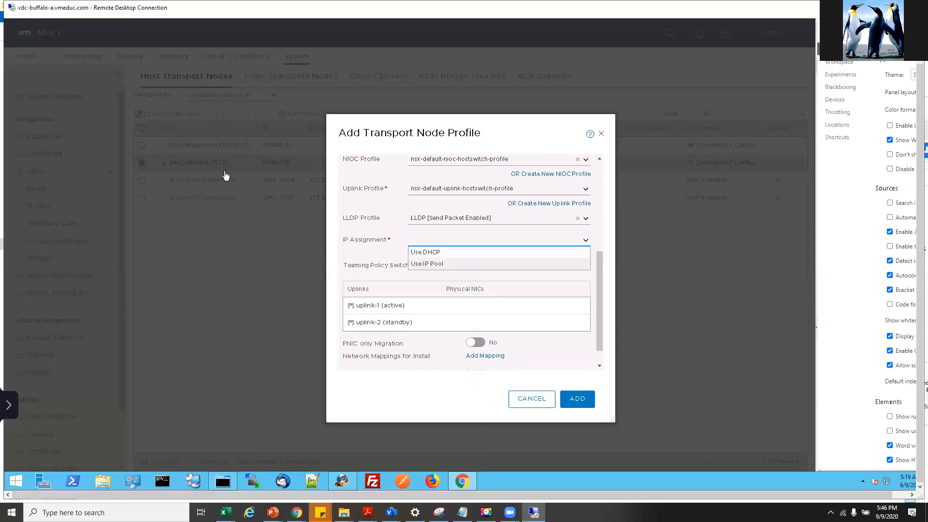
{"action": "left_click", "coordinate": [440, 265]}
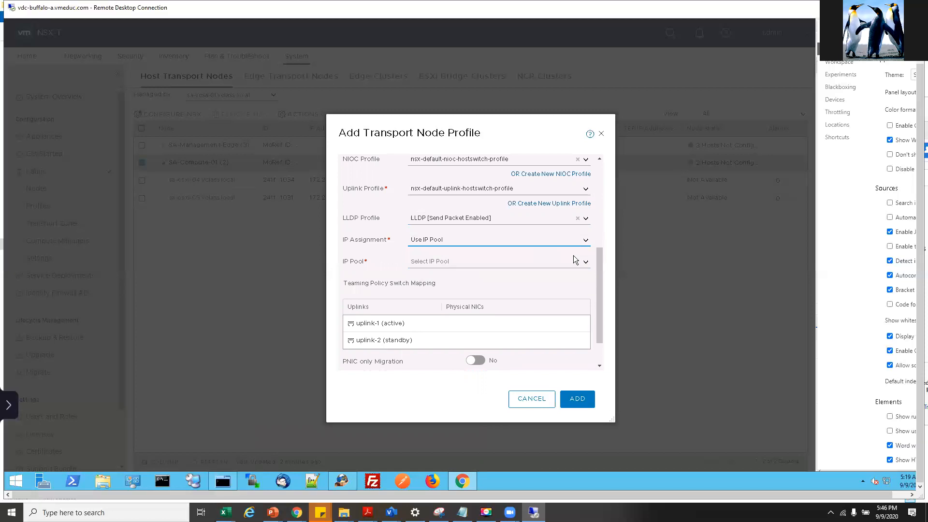
- Select VTEP-IP-Pool as the IP pool and look up the NIC name in the lab guide
{"action": "left_click", "coordinate": [586, 265]}
{"action": "left_click", "coordinate": [439, 277]}
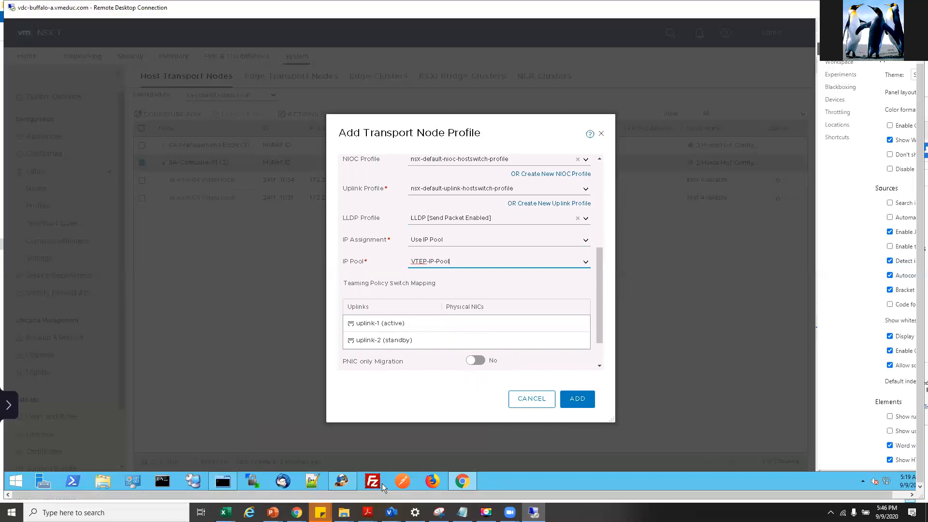
{"action": "left_click", "coordinate": [368, 513]}
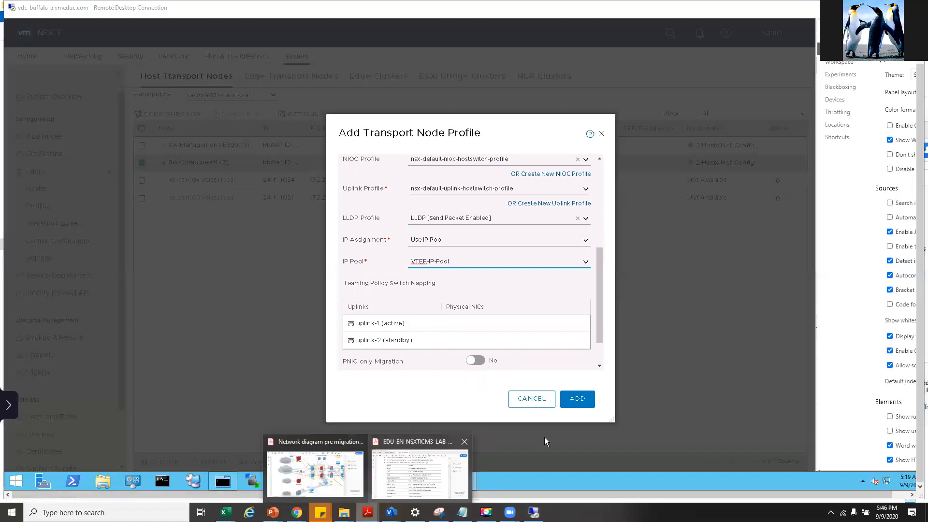
{"action": "left_click", "coordinate": [419, 472]}
{"action": "scroll", "coordinate": [624, 290], "scroll_direction": "down", "scroll_amount": 5}
{"action": "left_click_drag", "start_coordinate": [615, 336], "coordinate": [652, 337]}
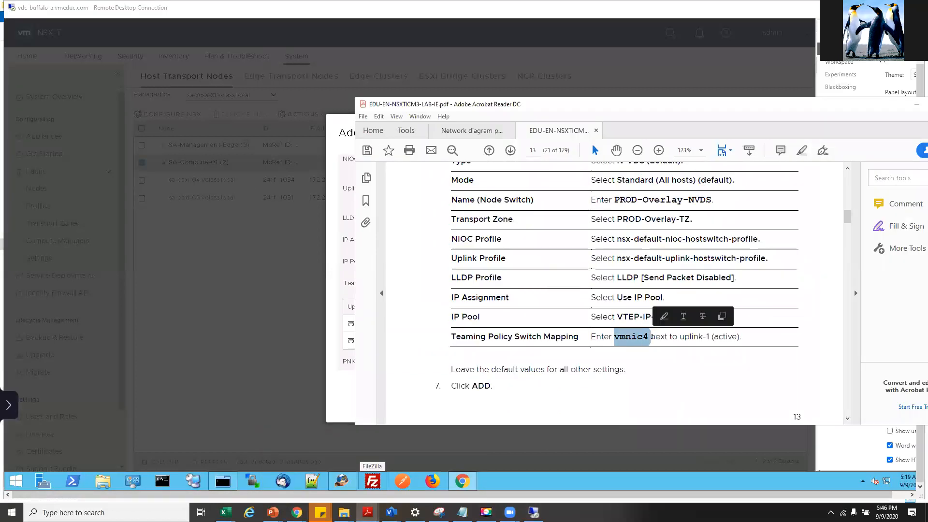
{"action": "left_click", "coordinate": [680, 336]}
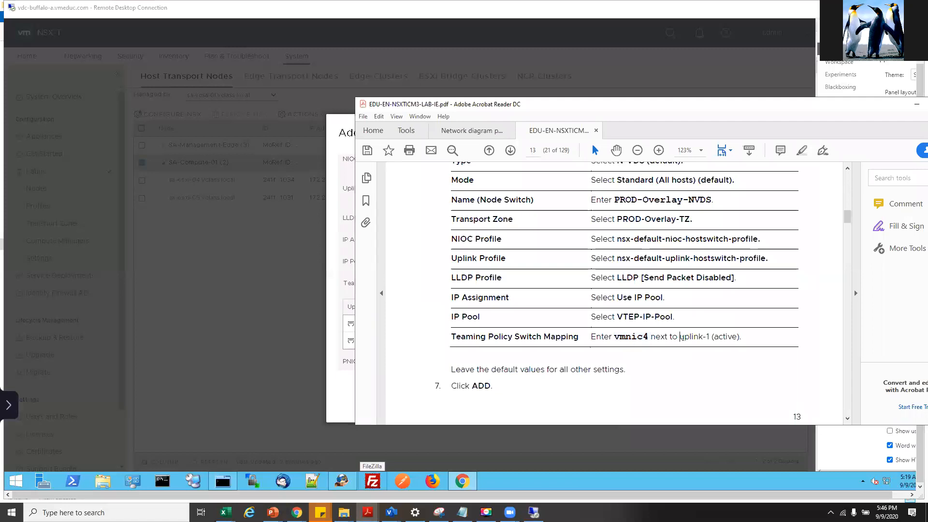
{"action": "left_click", "coordinate": [341, 365]}
{"action": "right_click", "coordinate": [341, 366]}
{"action": "left_click", "coordinate": [487, 326]}
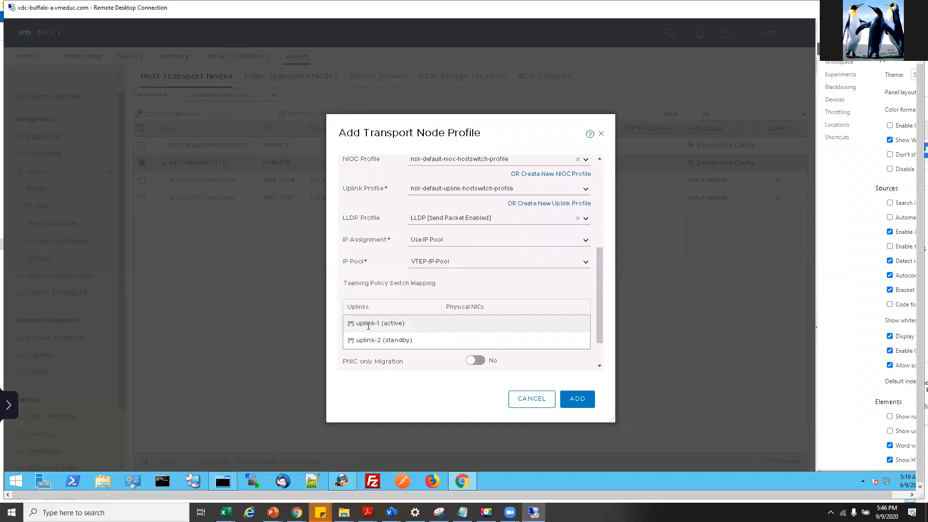
- Enter vmnic4 as uplink-1's physical NIC, correcting the 'vmniv4' typo
{"action": "left_click", "coordinate": [478, 325]}
{"action": "type", "text": "vmniv4"}
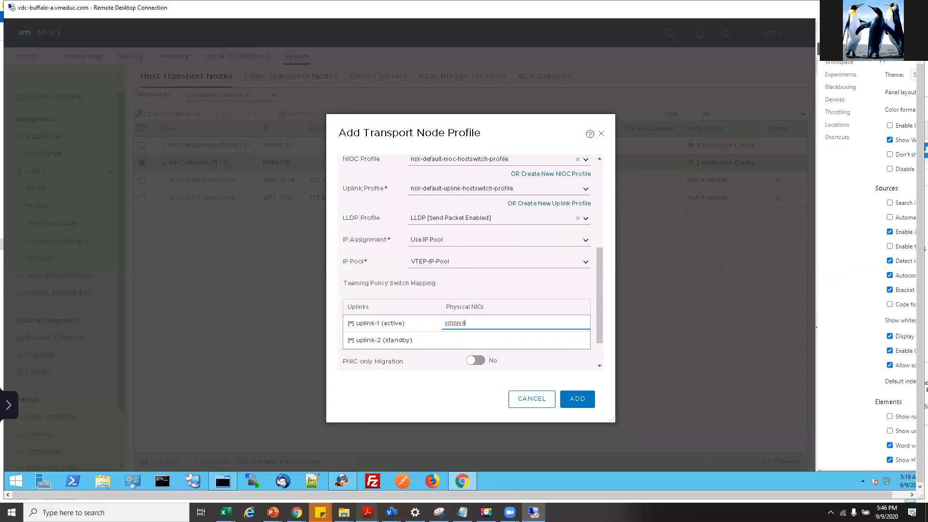
{"action": "right_click", "coordinate": [368, 513]}
{"action": "left_click", "coordinate": [459, 327]}
{"action": "right_click", "coordinate": [460, 324]}
{"action": "left_click", "coordinate": [462, 323]}
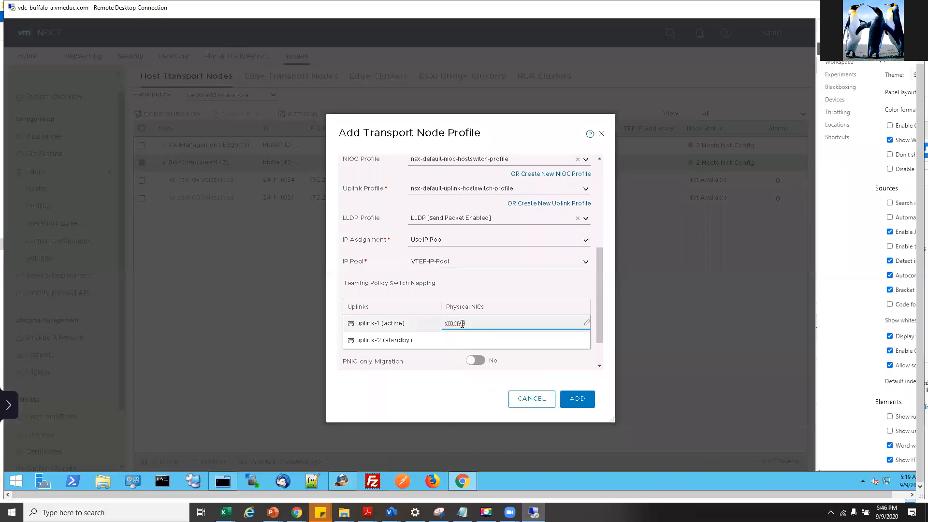
{"action": "key", "text": "BackSpace"}
{"action": "type", "text": "c4"}
- Recheck the lab guide and return to the profile dialog with the mapping in place
{"action": "right_click", "coordinate": [368, 512]}
{"action": "left_click", "coordinate": [368, 512]}
{"action": "left_click", "coordinate": [414, 485]}
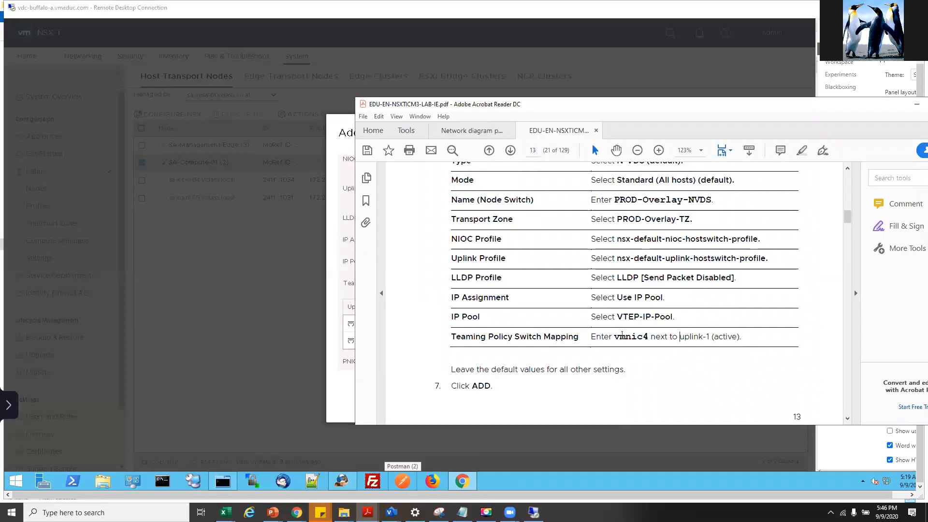
{"action": "scroll", "coordinate": [609, 347], "scroll_direction": "down", "scroll_amount": 8}
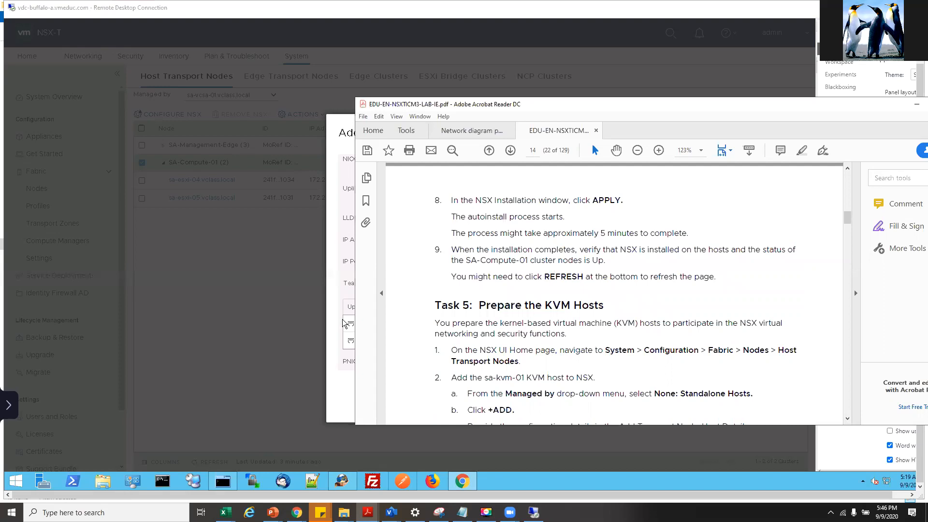
{"action": "right_click", "coordinate": [341, 273]}
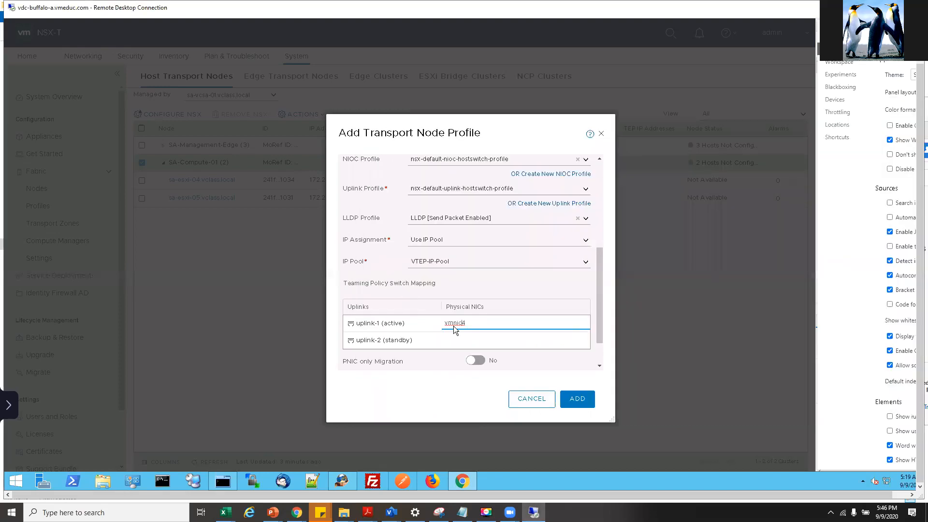
{"action": "right_click", "coordinate": [517, 333]}
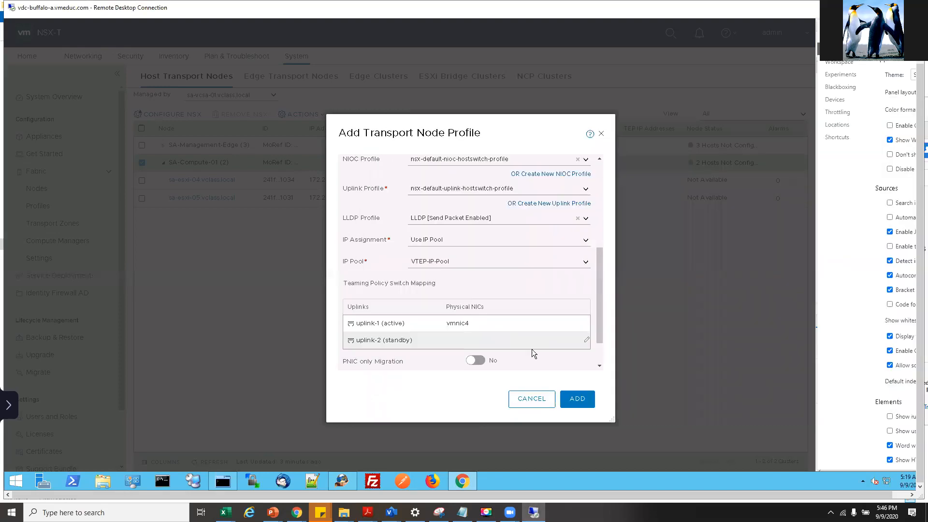
{"action": "left_click", "coordinate": [451, 386]}
- Add the transport node profile, apply it to the SA-Compute-01 hosts, and refresh to watch progress
{"action": "left_click", "coordinate": [581, 402]}
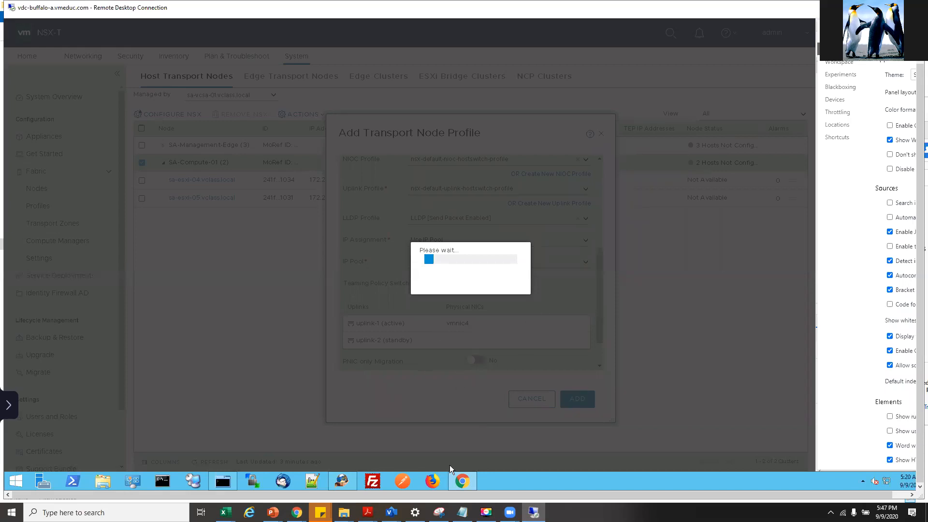
{"action": "left_click", "coordinate": [559, 316]}
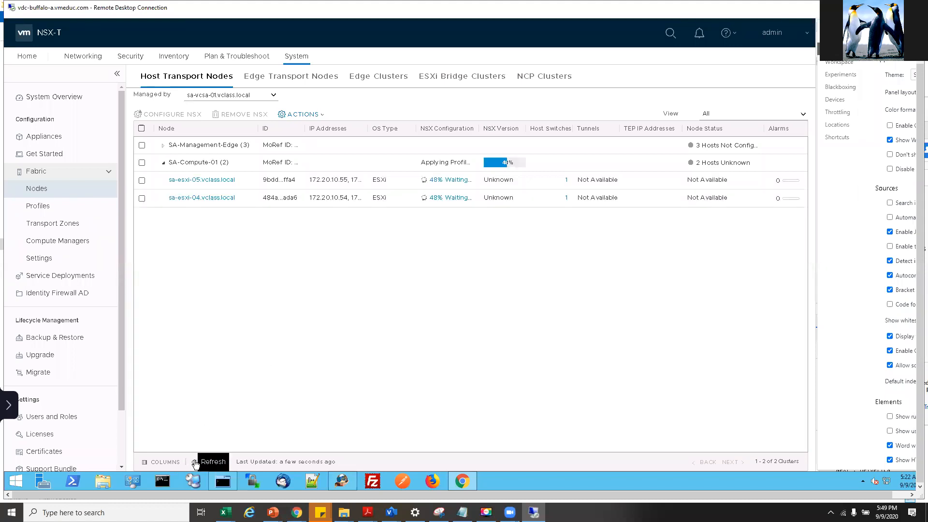
{"action": "left_click", "coordinate": [197, 463]}
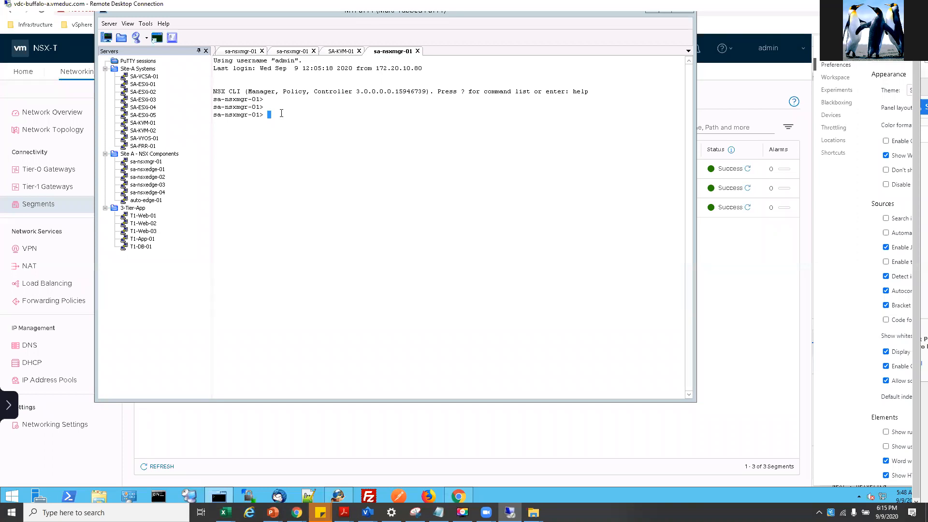
{"action": "key", "text": "Return"}
{"action": "key", "text": "Return"}
{"action": "key", "text": "Return"}
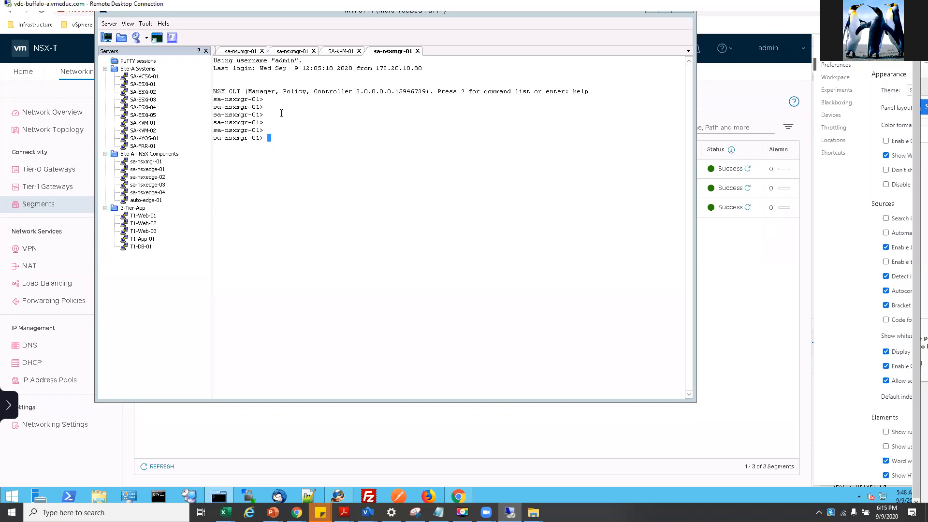
{"action": "type", "text": "get logical-switch"}
{"action": "key", "text": "Return"}
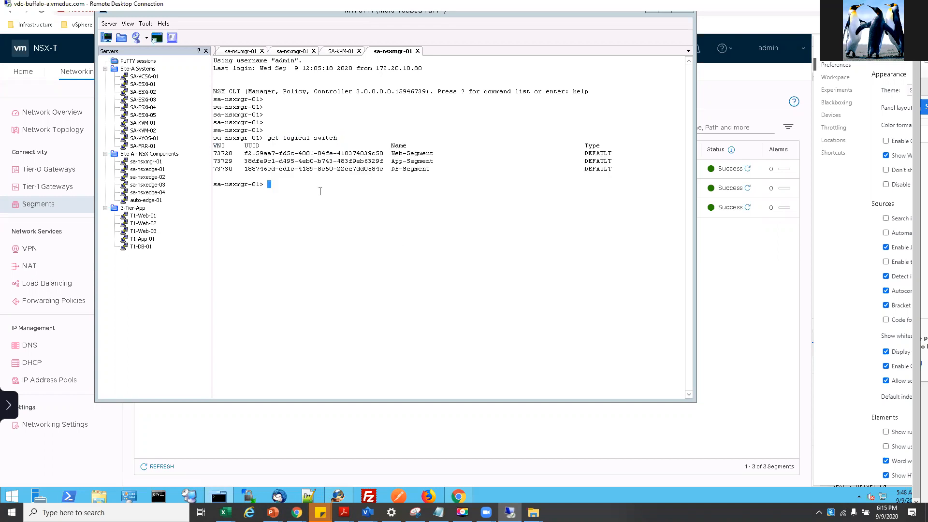
- Copy the DB-Segment and Web-Segment output lines, then minimize MTPuTTY to reveal Segments
{"action": "triple_click", "coordinate": [412, 169]}
{"action": "right_click", "coordinate": [230, 154]}
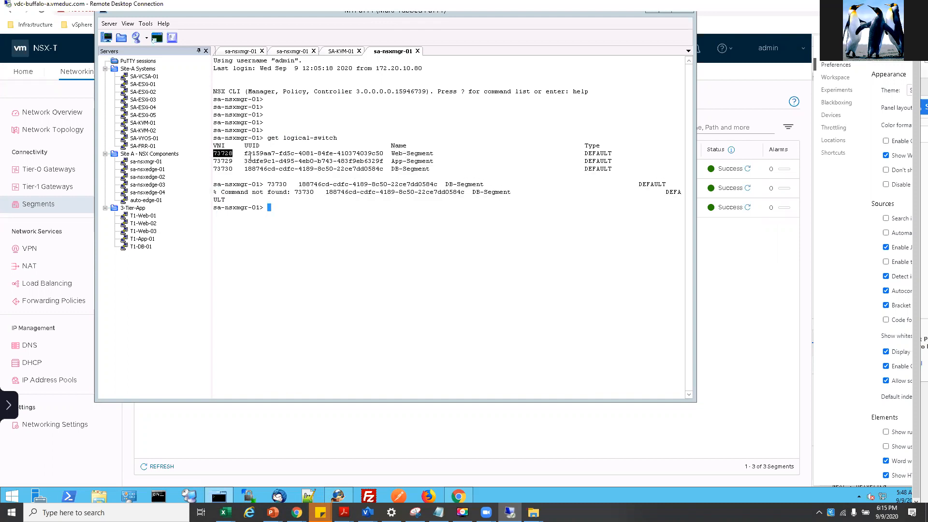
{"action": "triple_click", "coordinate": [222, 154]}
{"action": "left_click", "coordinate": [247, 153]}
{"action": "left_click", "coordinate": [651, 15]}
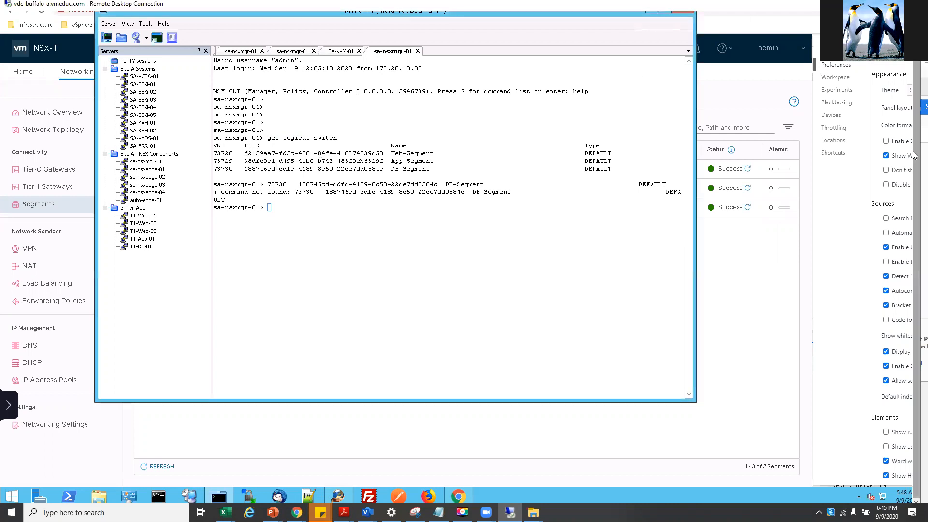
{"action": "right_click", "coordinate": [915, 125]}
{"action": "left_click", "coordinate": [840, 137]}
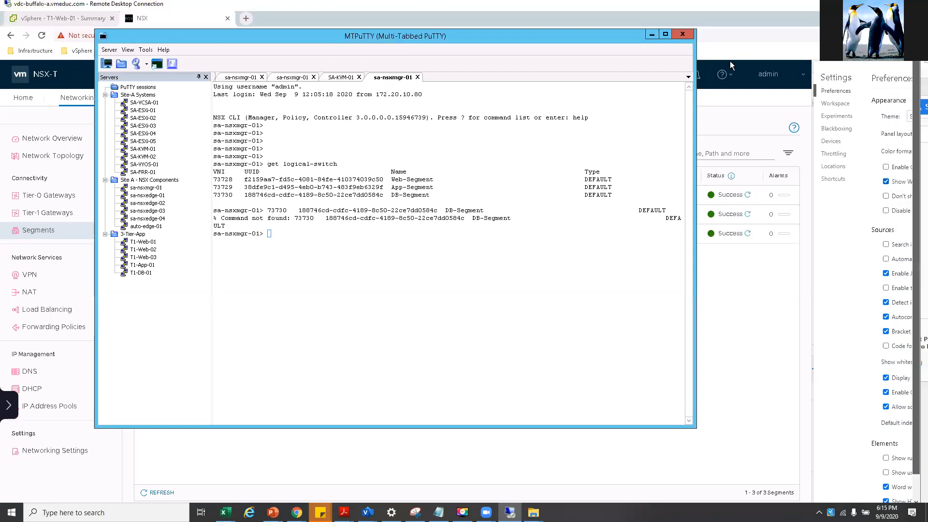
{"action": "left_click", "coordinate": [651, 35]}
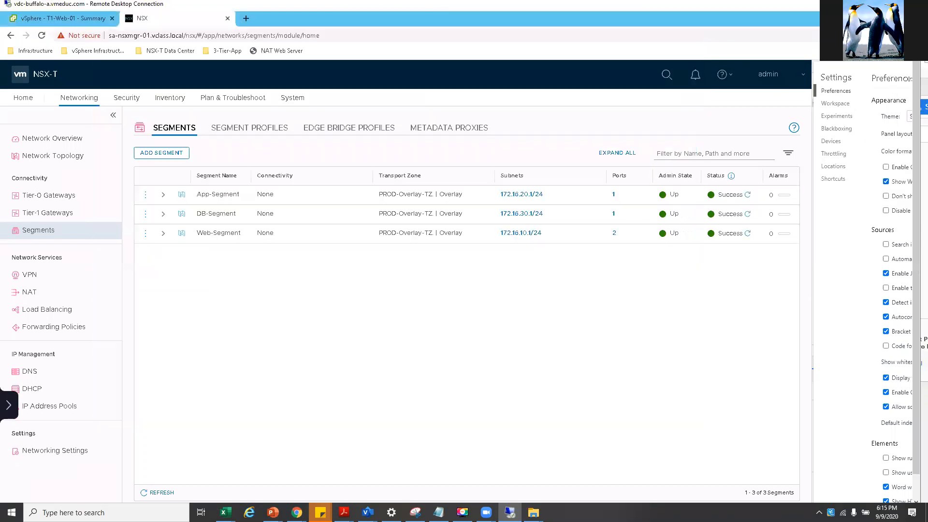
{"action": "left_click", "coordinate": [344, 512]}
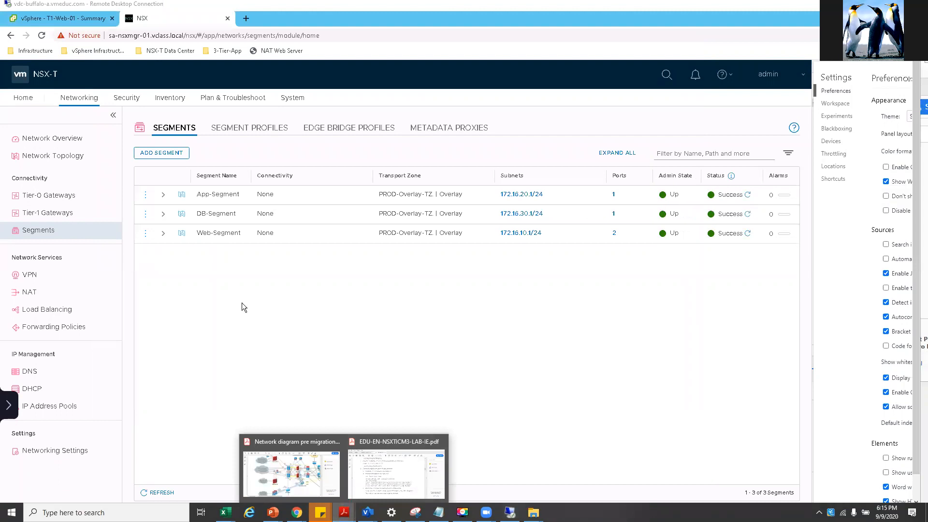
- Read page 25 steps 5–7 in the lab guide, noting the vtep, mac and arp commands
{"action": "left_click", "coordinate": [386, 474]}
{"action": "scroll", "coordinate": [533, 285], "scroll_direction": "down", "scroll_amount": 8}
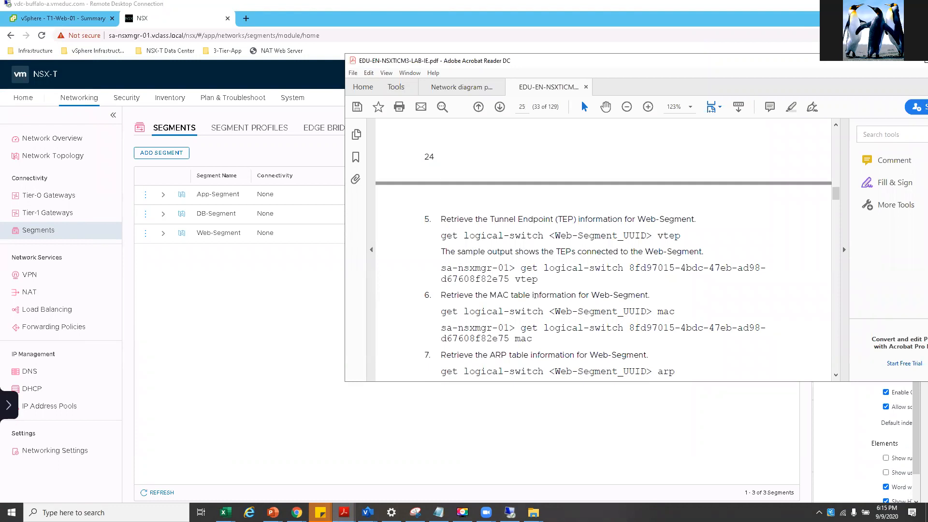
{"action": "scroll", "coordinate": [566, 318], "scroll_direction": "down", "scroll_amount": 2}
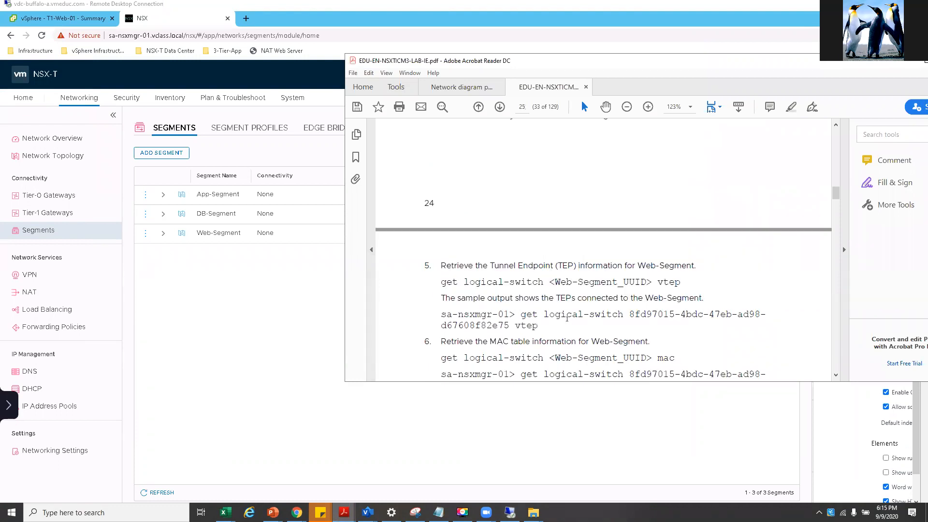
{"action": "scroll", "coordinate": [566, 319], "scroll_direction": "down", "scroll_amount": 1}
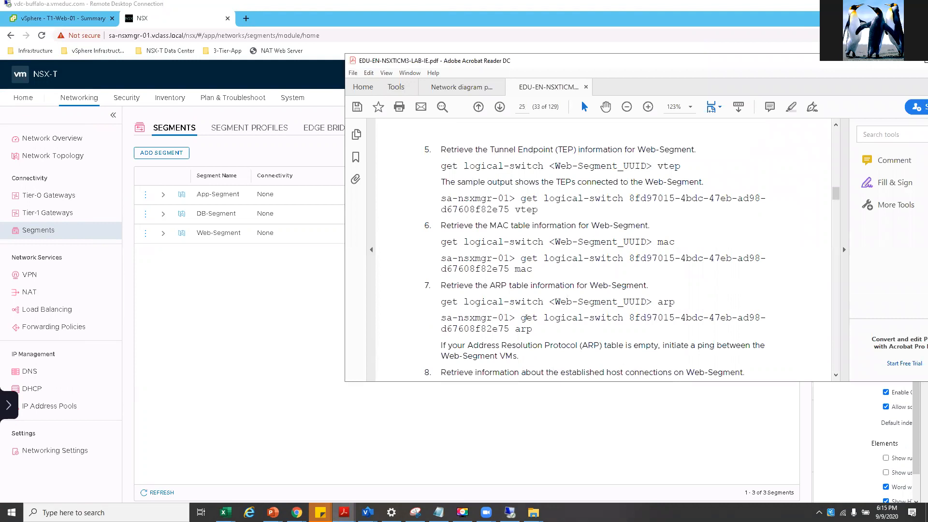
{"action": "left_click_drag", "start_coordinate": [441, 302], "coordinate": [648, 302]}
{"action": "left_click_drag", "start_coordinate": [560, 302], "coordinate": [555, 302]}
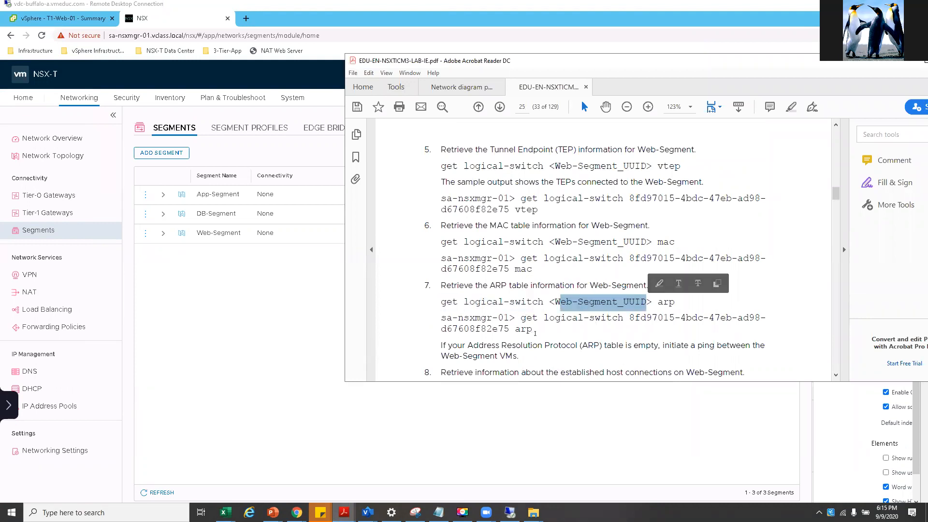
{"action": "double_click", "coordinate": [524, 328]}
{"action": "double_click", "coordinate": [666, 242]}
{"action": "double_click", "coordinate": [668, 166]}
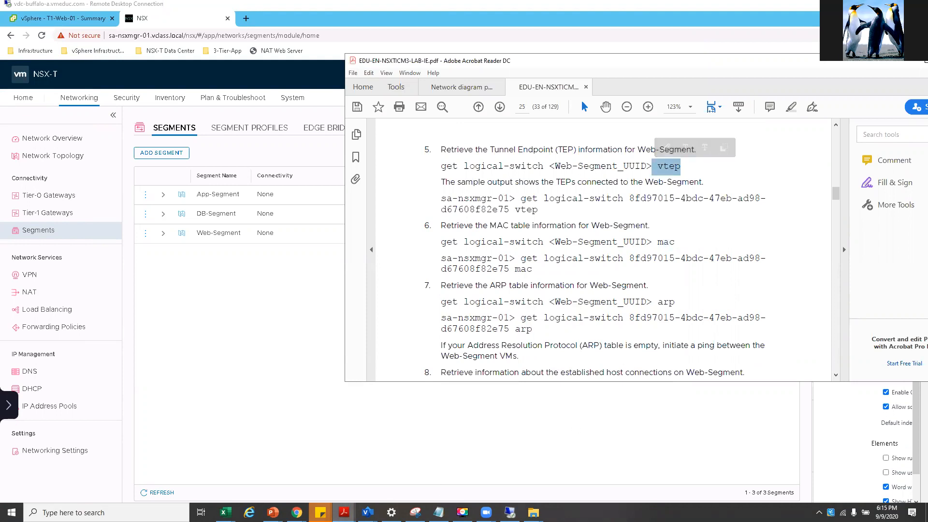
{"action": "left_click_drag", "start_coordinate": [914, 413], "coordinate": [912, 456]}
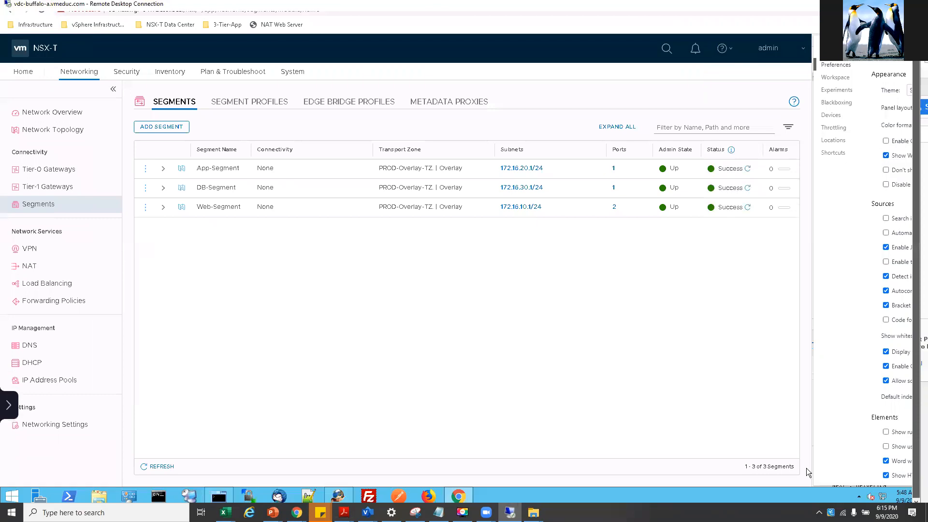
{"action": "left_click", "coordinate": [221, 497]}
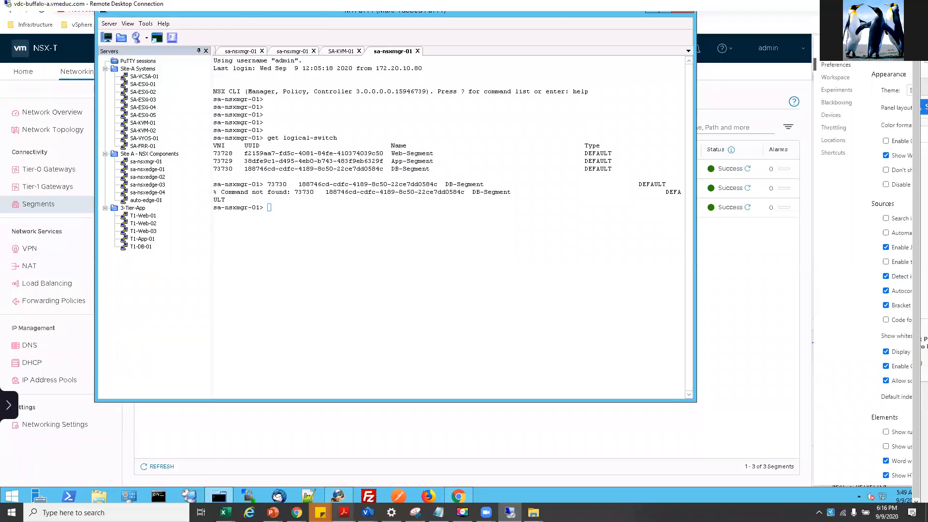
- Type get logical-switch and select the Web-Segment UUID f2159aa7-fd5c-4081-84fe-410374039c50 from the listing
{"action": "mouse_move", "coordinate": [344, 512]}
{"action": "left_click", "coordinate": [399, 488]}
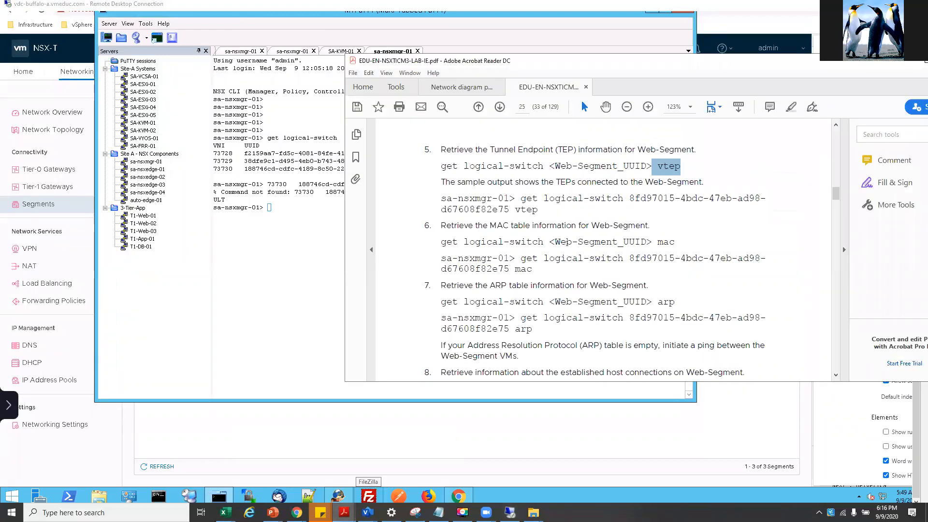
{"action": "left_click", "coordinate": [281, 202]}
{"action": "type", "text": "get logical-"}
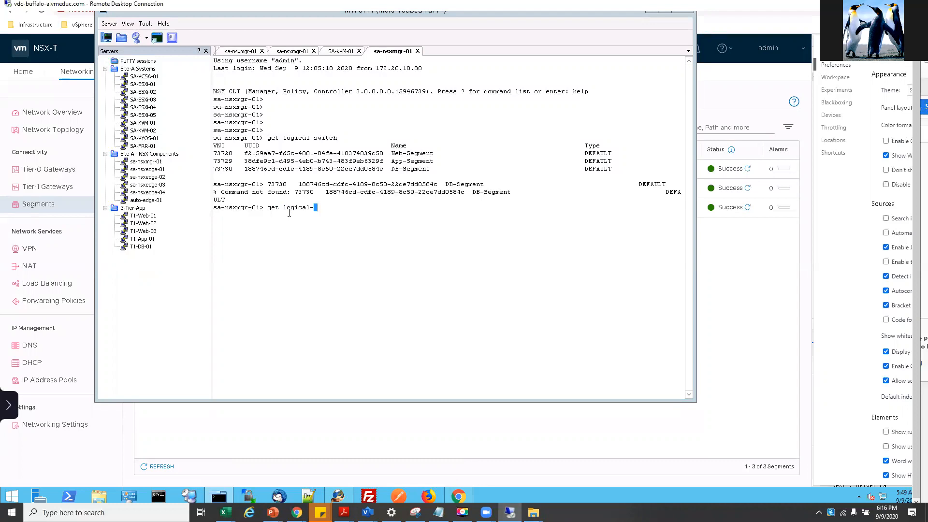
{"action": "type", "text": "switch"}
{"action": "left_click_drag", "start_coordinate": [244, 163], "coordinate": [367, 159]}
{"action": "left_click_drag", "start_coordinate": [252, 154], "coordinate": [383, 153]}
{"action": "left_click_drag", "start_coordinate": [253, 153], "coordinate": [245, 153]}
{"action": "key", "text": "ctrl+c"}
{"action": "triple_click", "coordinate": [345, 153]}
{"action": "triple_click", "coordinate": [345, 152]}
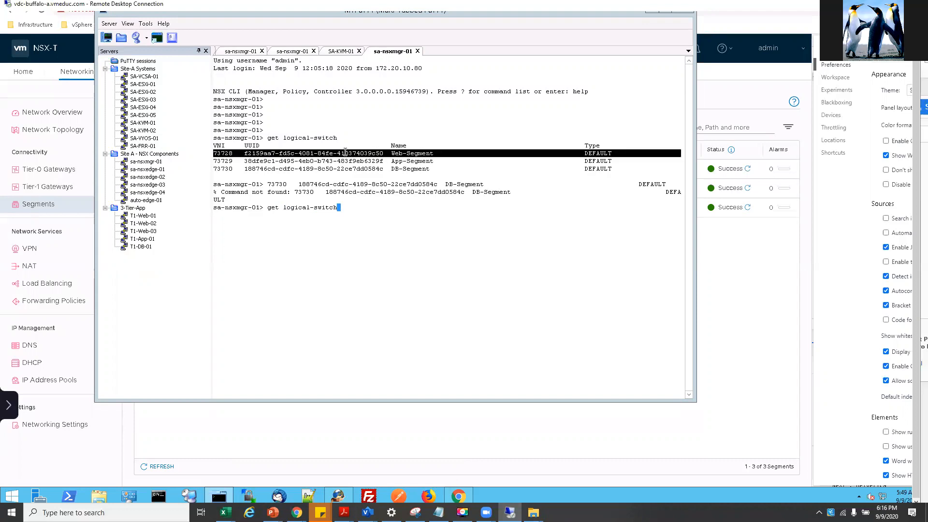
{"action": "left_click", "coordinate": [345, 152]}
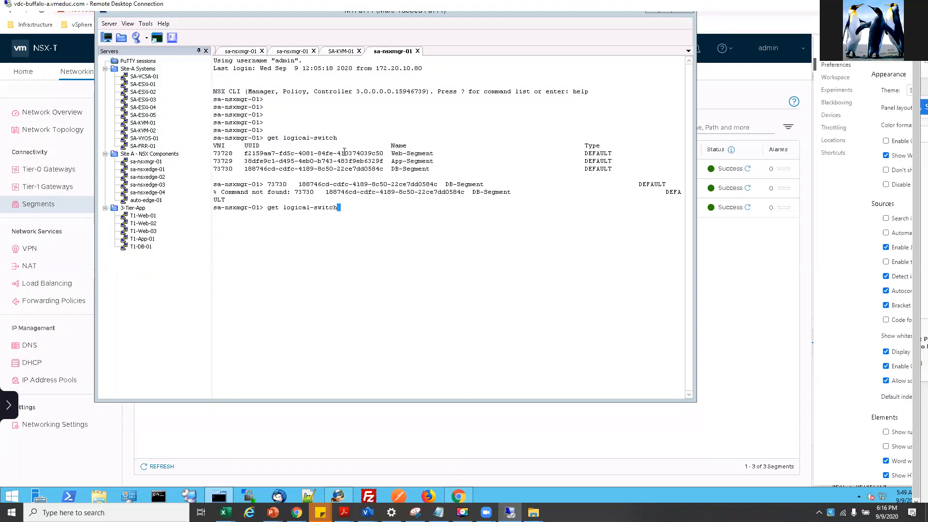
{"action": "double_click", "coordinate": [344, 152]}
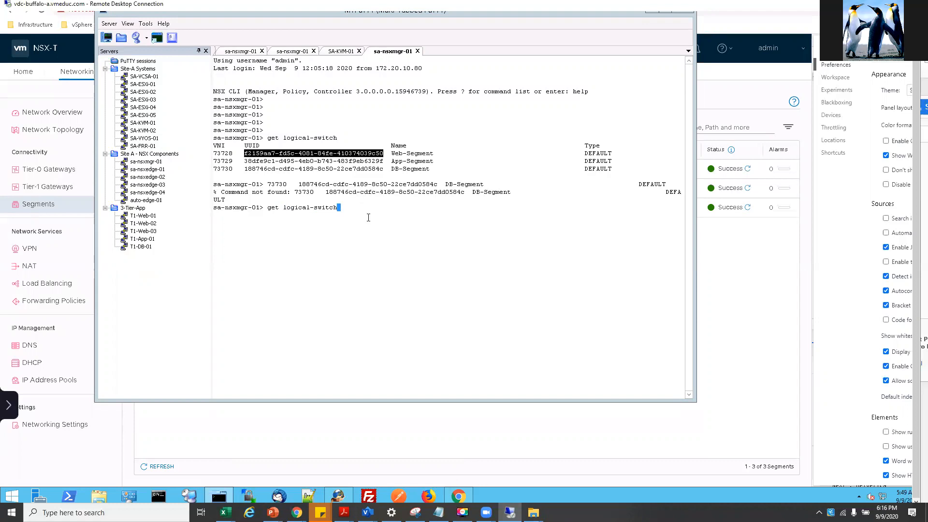
- Paste the UUID after the command, append mac, and run the MAC table query
{"action": "right_click", "coordinate": [362, 212]}
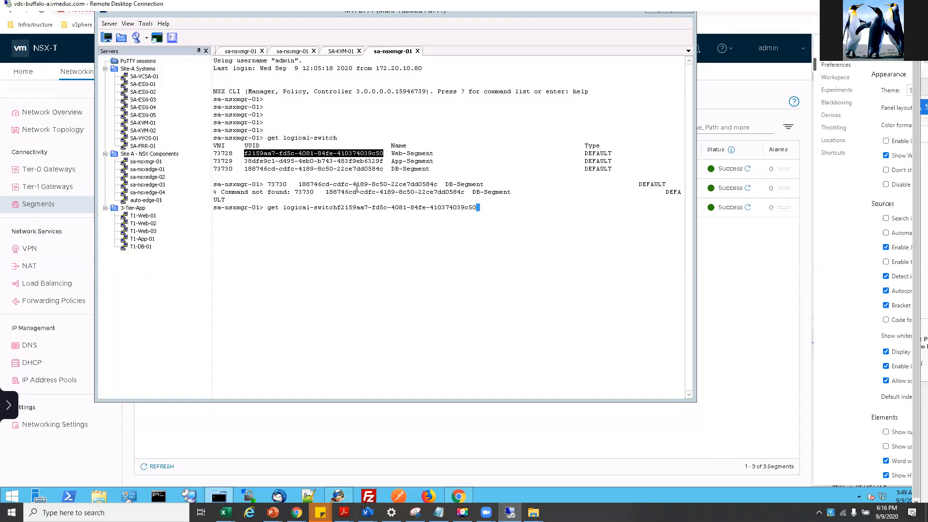
{"action": "key", "text": "Left"}
{"action": "key", "text": "Left"}
{"action": "key", "text": "Left"}
{"action": "key", "text": "Left"}
{"action": "key", "text": "Left"}
{"action": "key", "text": "Left"}
{"action": "key", "text": "Left"}
{"action": "key", "text": "Left"}
{"action": "key", "text": "Left"}
{"action": "key", "text": "Left"}
{"action": "key", "text": "Left"}
{"action": "key", "text": "Left"}
{"action": "key", "text": "Left"}
{"action": "key", "text": "Left"}
{"action": "key", "text": "Left"}
{"action": "key", "text": "Left"}
{"action": "key", "text": "Left"}
{"action": "key", "text": "Left"}
{"action": "key", "text": "Left"}
{"action": "key", "text": "Left"}
{"action": "key", "text": "Left"}
{"action": "type", "text": "0"}
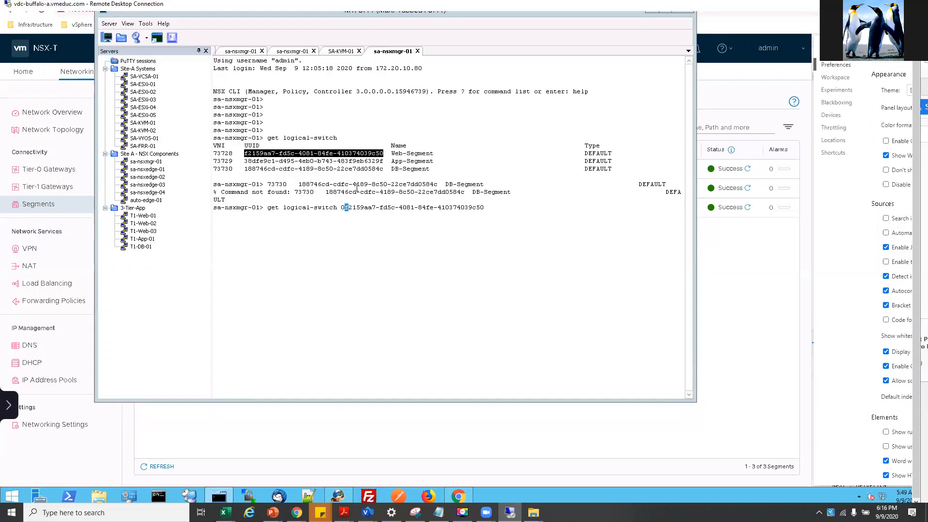
{"action": "key", "text": "BackSpace"}
{"action": "key", "text": "Right"}
{"action": "key", "text": "Right"}
{"action": "key", "text": "Right"}
{"action": "key", "text": "Right"}
{"action": "key", "text": "Right"}
{"action": "key", "text": "Right"}
{"action": "key", "text": "Right"}
{"action": "key", "text": "Right"}
{"action": "key", "text": "Right"}
{"action": "key", "text": "Right"}
{"action": "key", "text": "Right"}
{"action": "key", "text": "Right"}
{"action": "key", "text": "Right"}
{"action": "key", "text": "Right"}
{"action": "key", "text": "Right"}
{"action": "key", "text": "Right"}
{"action": "key", "text": "Right"}
{"action": "key", "text": "Right"}
{"action": "key", "text": "Right"}
{"action": "key", "text": "Right"}
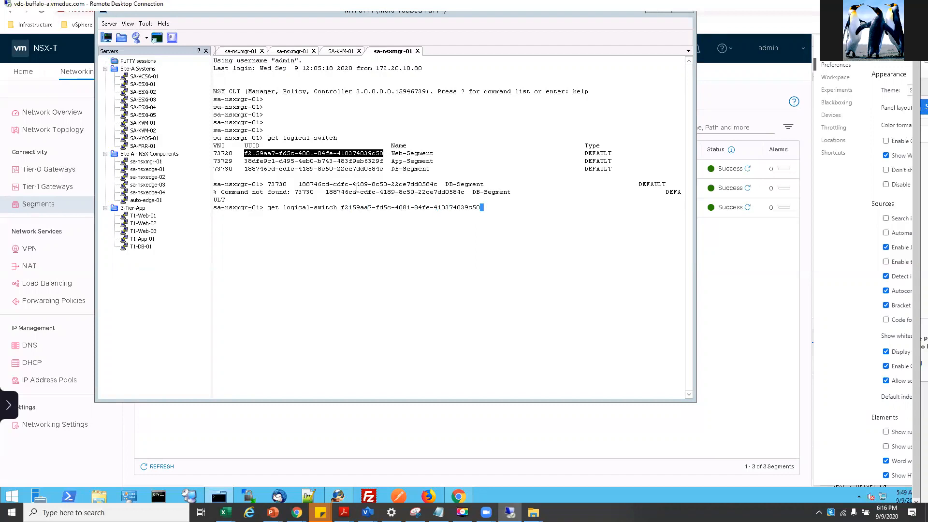
{"action": "type", "text": "mac"}
{"action": "key", "text": "Return"}
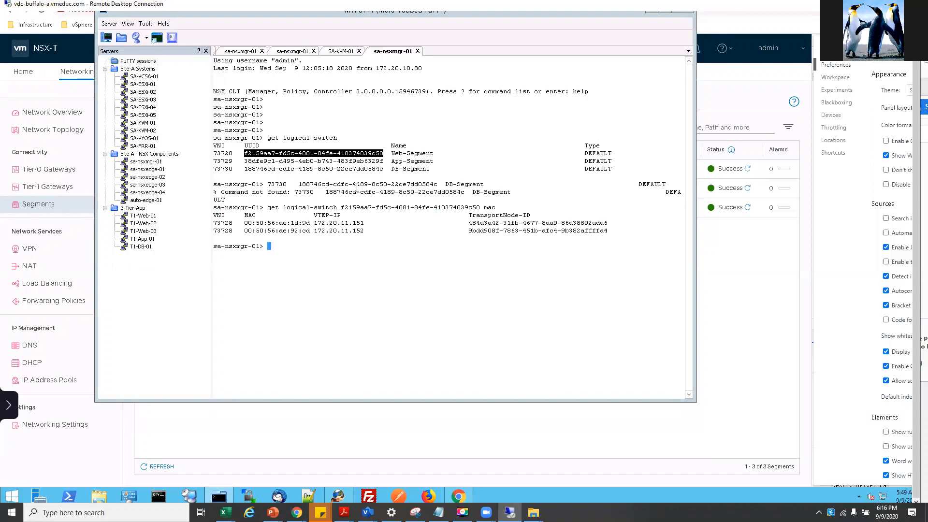
- Rerun the query with arp to list Web-Segment's ARP entries 172.16.10.12 and 172.16.10.11
{"action": "key", "text": "Up"}
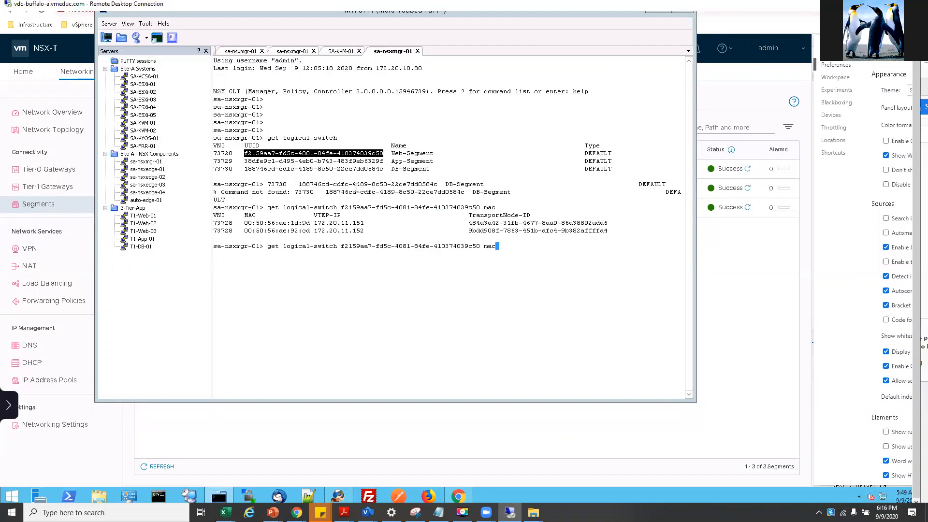
{"action": "key", "text": "BackSpace"}
{"action": "key", "text": "BackSpace"}
{"action": "key", "text": "BackSpace"}
{"action": "type", "text": "arp"}
{"action": "key", "text": "Return"}
- Try a tep query for Web-Segment, which returns command-not-found alternatives
{"action": "key", "text": "Up"}
{"action": "key", "text": "BackSpace"}
{"action": "key", "text": "BackSpace"}
{"action": "key", "text": "BackSpace"}
{"action": "type", "text": "tep"}
{"action": "key", "text": "Return"}
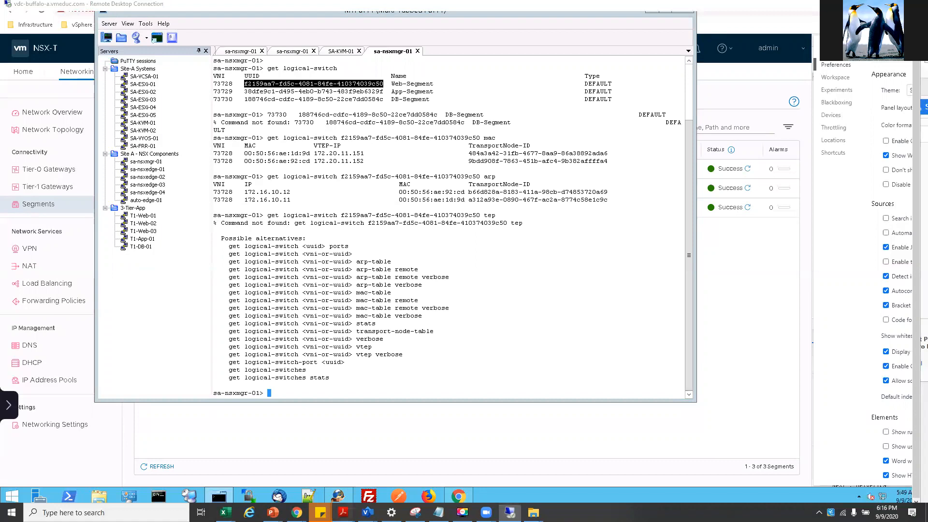
{"action": "mouse_move", "coordinate": [339, 496]}
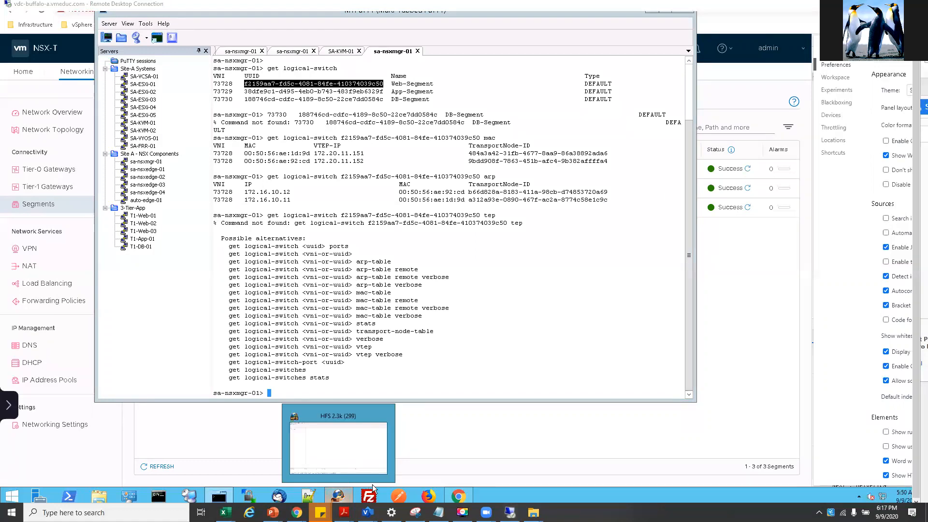
- Change the recalled tep command to vtep and run Web-Segment's VTEP table query
{"action": "mouse_move", "coordinate": [344, 513]}
{"action": "left_click", "coordinate": [429, 441]}
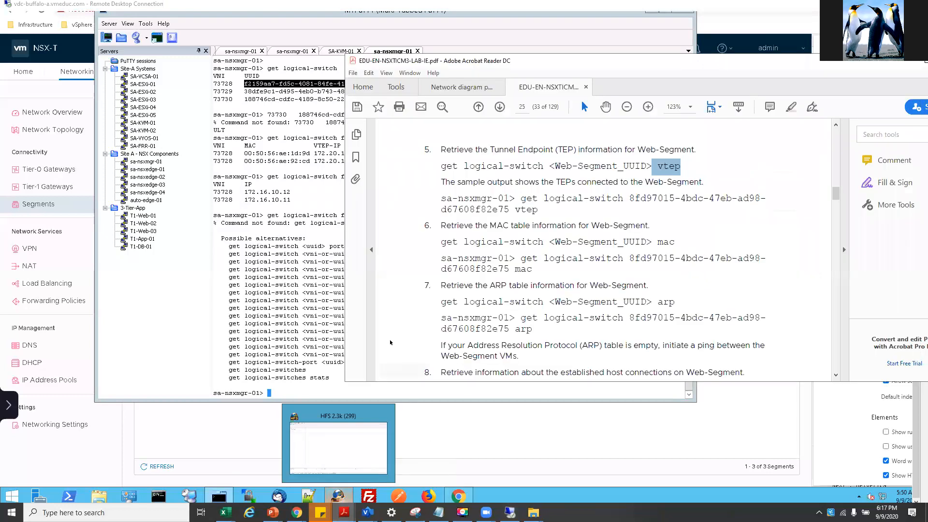
{"action": "right_click", "coordinate": [314, 298]}
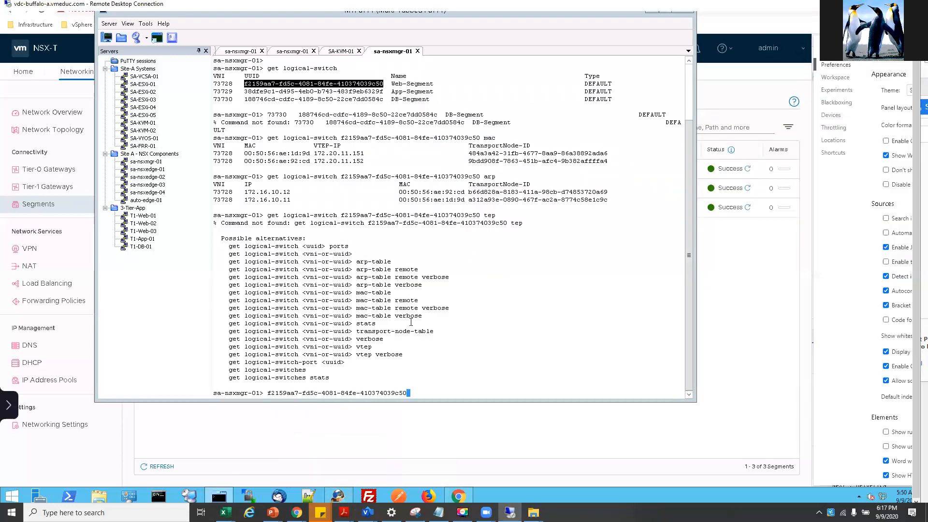
{"action": "key", "text": "Up"}
{"action": "key", "text": "Left"}
{"action": "key", "text": "Left"}
{"action": "key", "text": "Left"}
{"action": "type", "text": "v"}
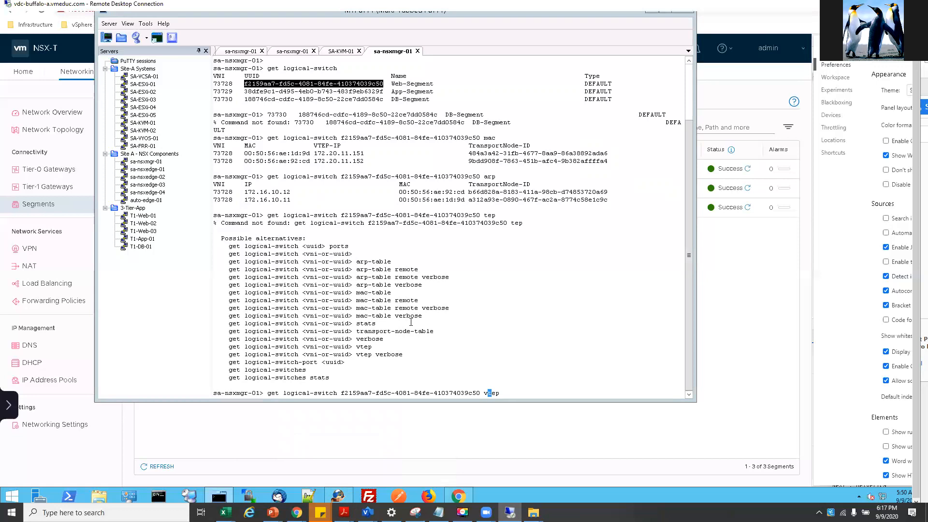
{"action": "key", "text": "Return"}
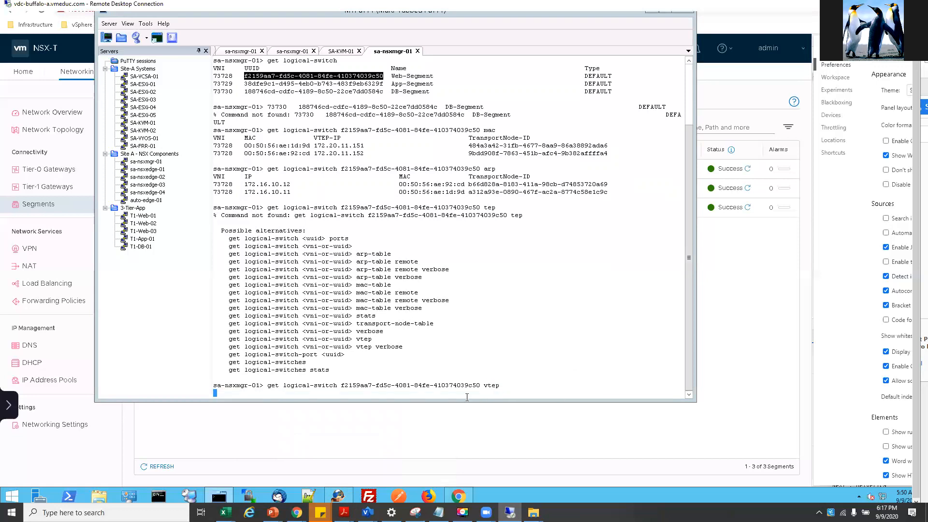
- Highlight VTEP IPs 172.20.11.151 and 172.20.11.152, then minimize MTPuTTY
{"action": "right_click", "coordinate": [257, 368]}
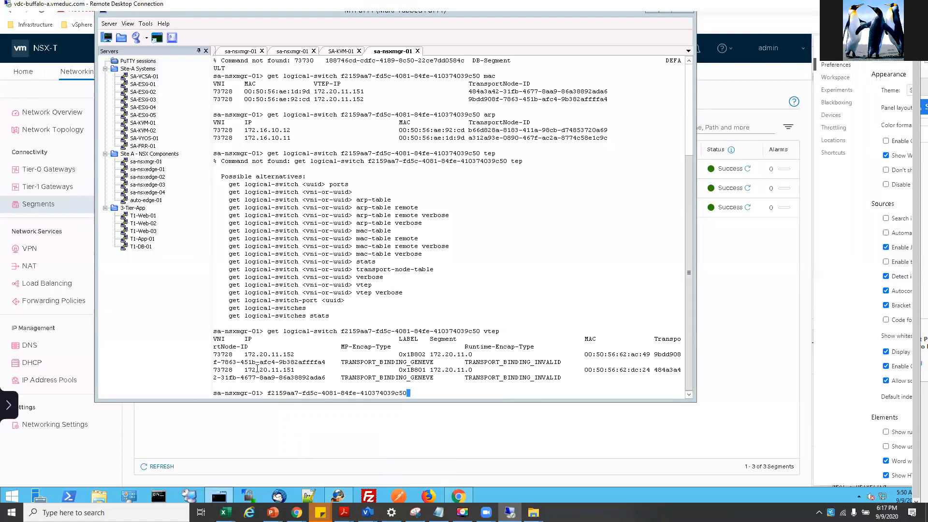
{"action": "left_click_drag", "start_coordinate": [244, 354], "coordinate": [292, 353]}
{"action": "left_click", "coordinate": [295, 368]}
{"action": "double_click", "coordinate": [285, 369]}
{"action": "left_click_drag", "start_coordinate": [430, 370], "coordinate": [465, 370]}
{"action": "left_click", "coordinate": [463, 377]}
{"action": "right_click", "coordinate": [913, 182]}
{"action": "left_click_drag", "start_coordinate": [913, 182], "coordinate": [915, 152]}
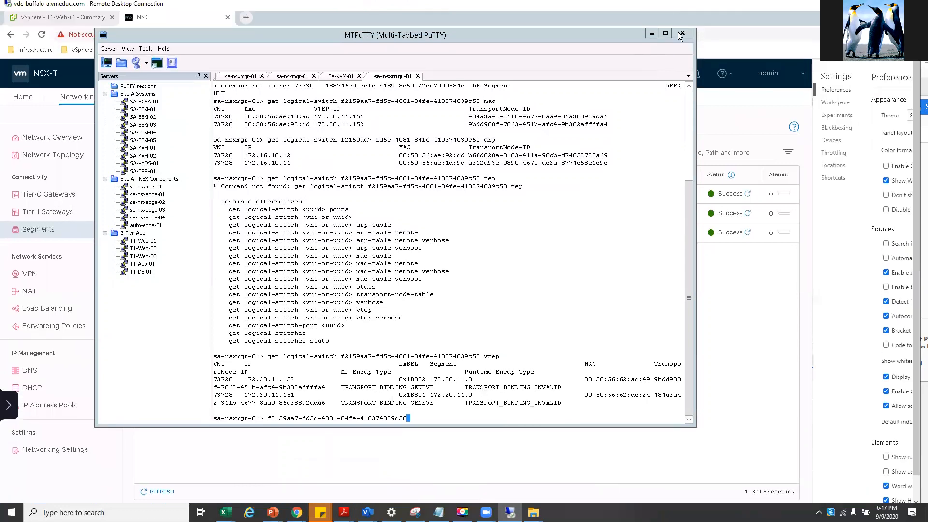
{"action": "left_click", "coordinate": [652, 34]}
- Scroll the lab guide to page 27, Lab 6: NSX Edge Nodes
{"action": "right_click", "coordinate": [653, 34]}
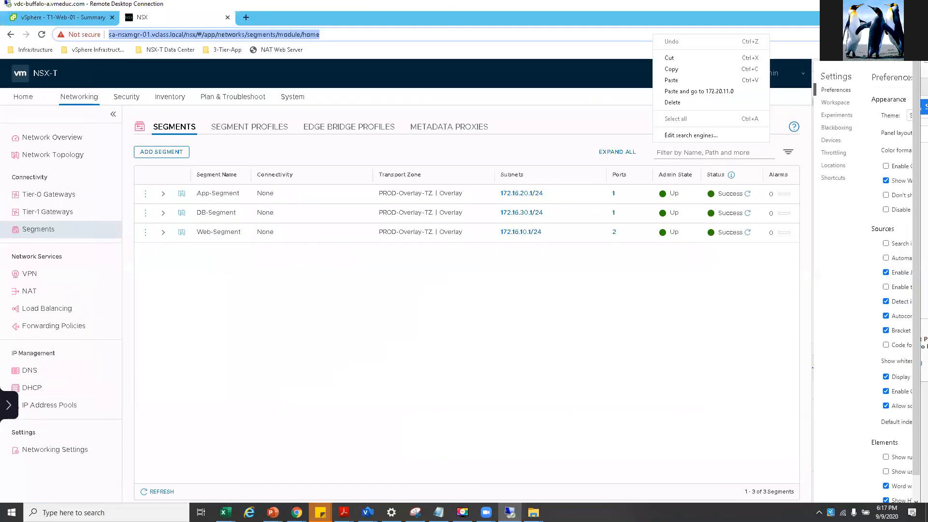
{"action": "left_click", "coordinate": [395, 464]}
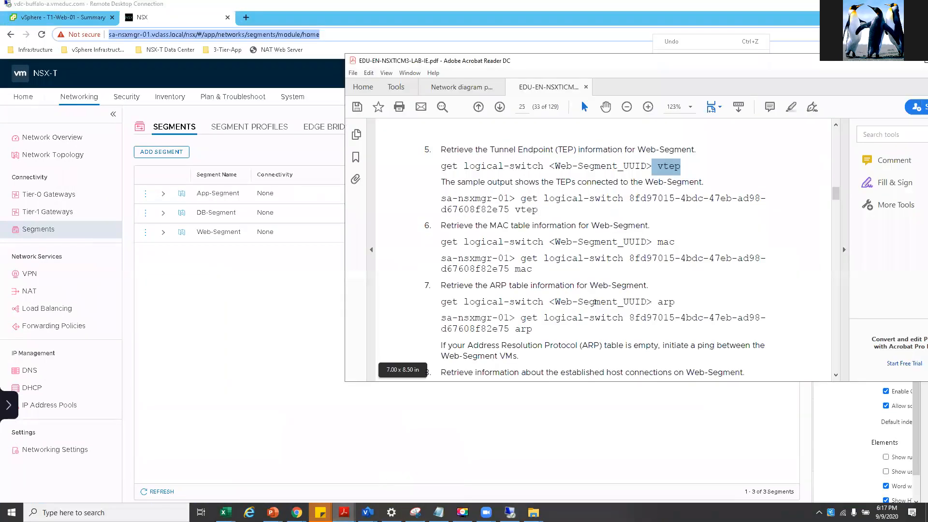
{"action": "scroll", "coordinate": [593, 304], "scroll_direction": "down", "scroll_amount": 3}
{"action": "scroll", "coordinate": [593, 305], "scroll_direction": "down", "scroll_amount": 8}
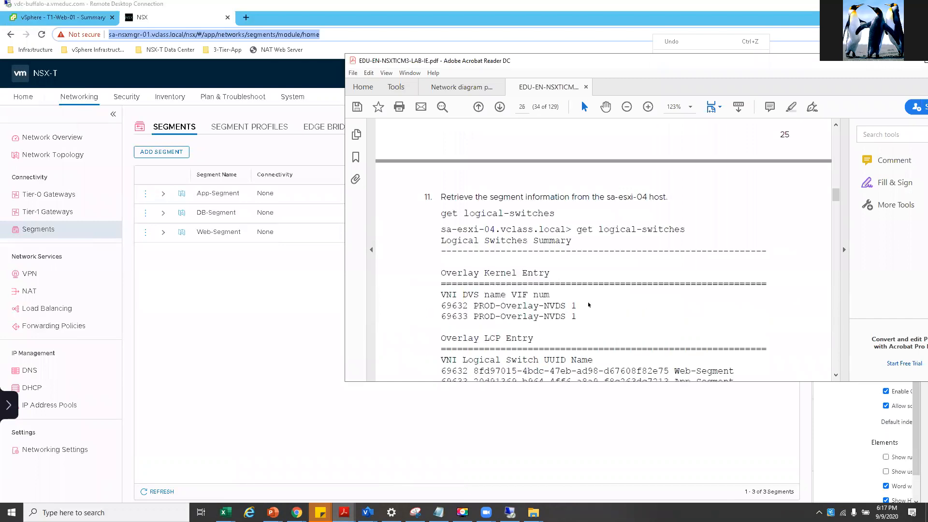
{"action": "scroll", "coordinate": [588, 305], "scroll_direction": "down", "scroll_amount": 5}
{"action": "scroll", "coordinate": [589, 300], "scroll_direction": "up", "scroll_amount": 3}
{"action": "scroll", "coordinate": [590, 291], "scroll_direction": "down", "scroll_amount": 4}
{"action": "scroll", "coordinate": [590, 292], "scroll_direction": "down", "scroll_amount": 3}
{"action": "right_click", "coordinate": [590, 292]}
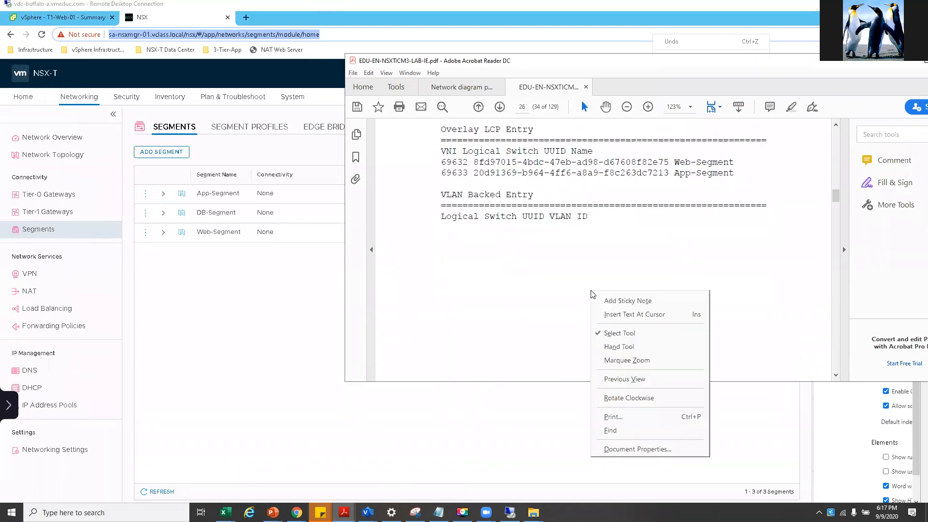
{"action": "left_click", "coordinate": [534, 289]}
{"action": "scroll", "coordinate": [535, 289], "scroll_direction": "down", "scroll_amount": 15}
{"action": "scroll", "coordinate": [545, 306], "scroll_direction": "up", "scroll_amount": 3}
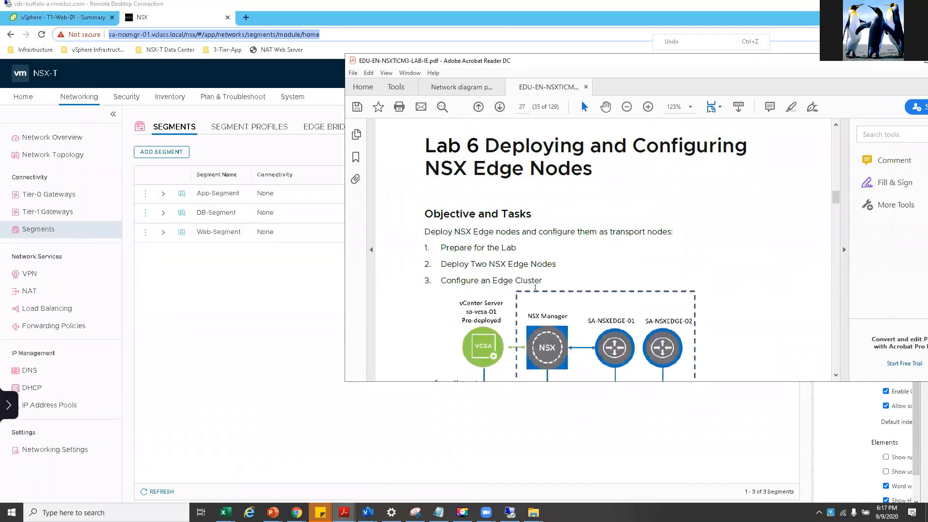
{"action": "left_click_drag", "start_coordinate": [488, 172], "coordinate": [600, 194]}
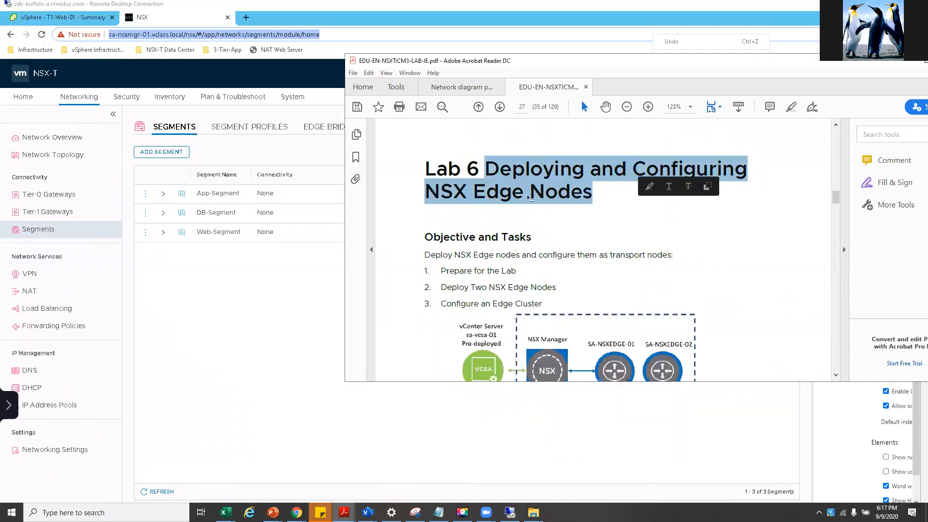
{"action": "left_click", "coordinate": [516, 197]}
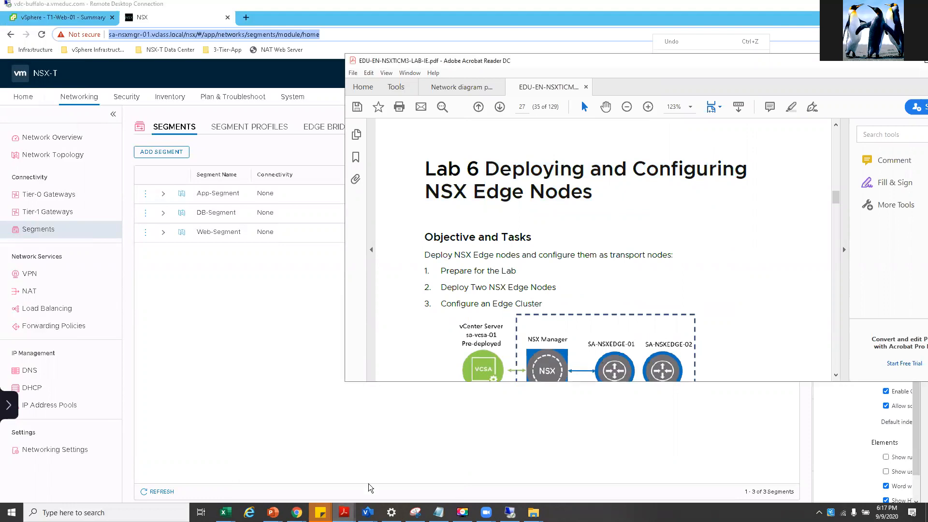
- Show slide 13 on Edge VM networking in the NSX-T PowerPoint deck
{"action": "mouse_move", "coordinate": [273, 512]}
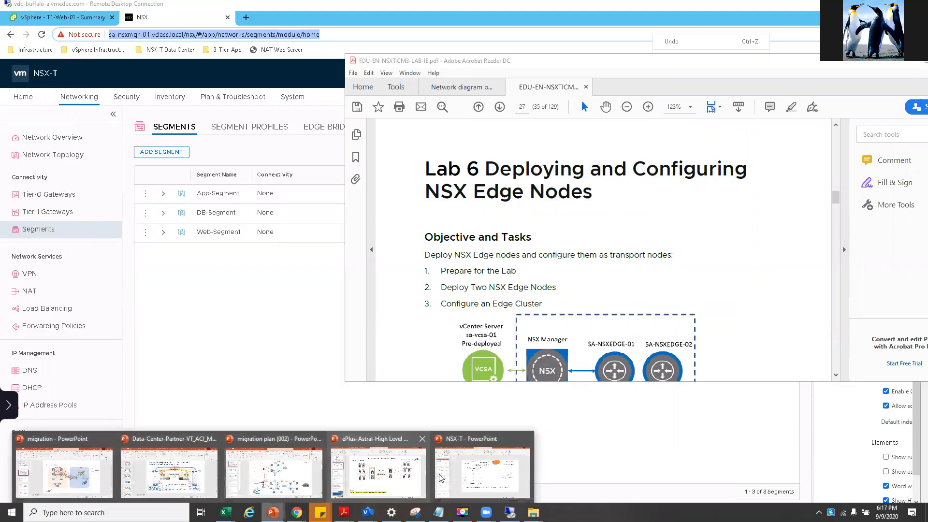
{"action": "left_click", "coordinate": [467, 463]}
{"action": "scroll", "coordinate": [95, 339], "scroll_direction": "up", "scroll_amount": 5}
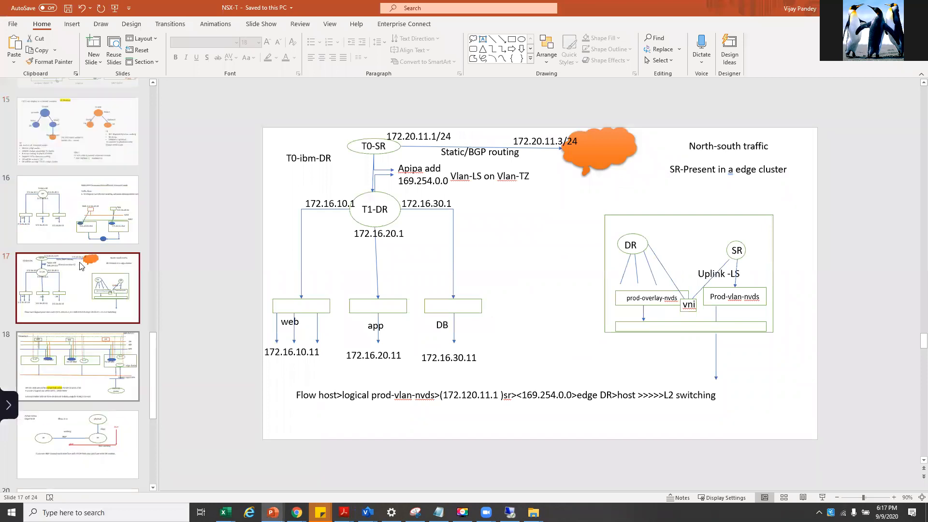
{"action": "scroll", "coordinate": [95, 338], "scroll_direction": "up", "scroll_amount": 3}
{"action": "left_click", "coordinate": [85, 252]}
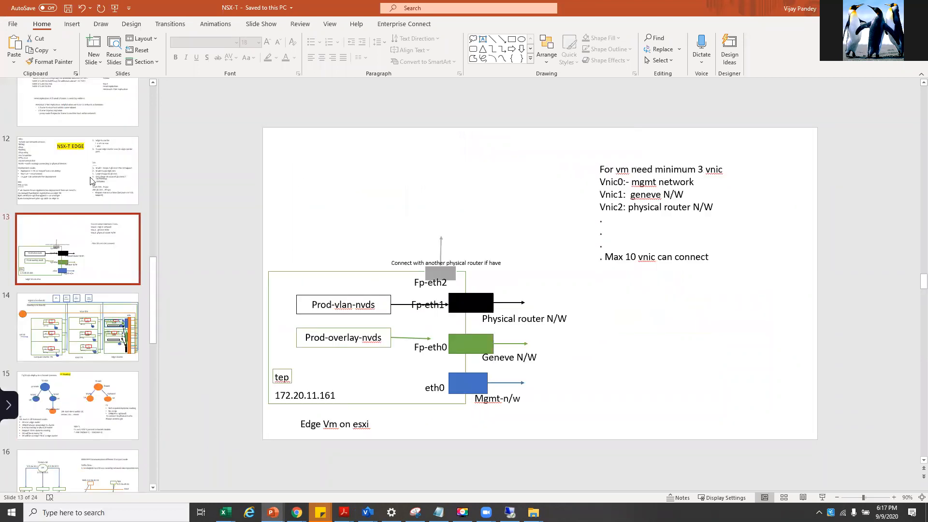
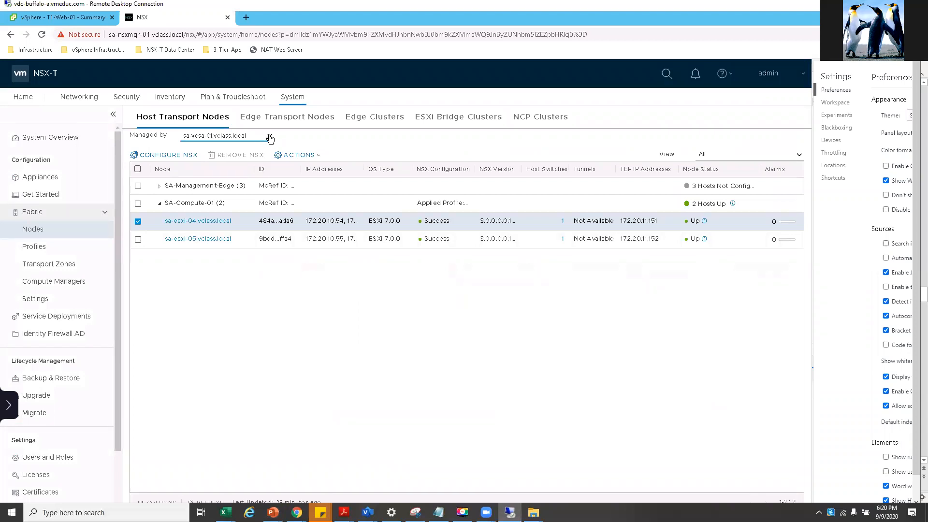
- Switch to the empty Edge Transport Nodes list and start adding a new Edge VM
{"action": "left_click", "coordinate": [270, 135]}
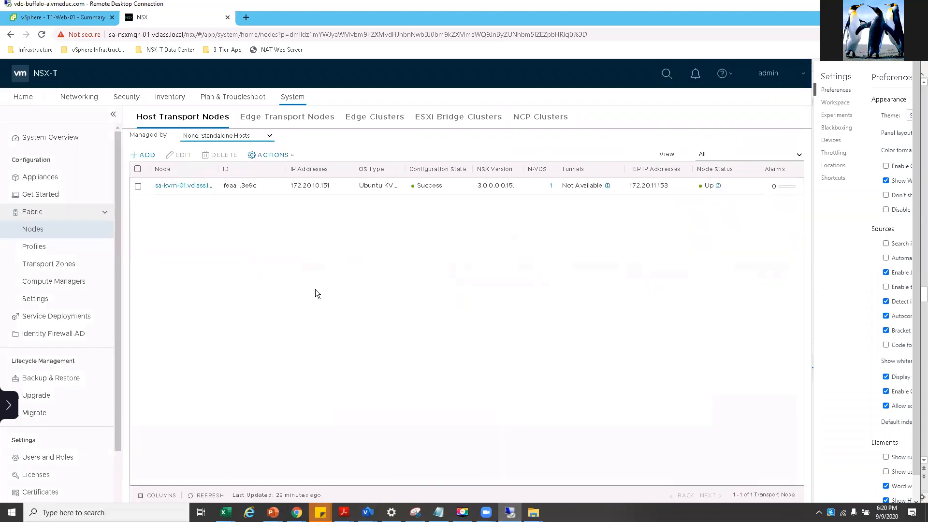
{"action": "left_click", "coordinate": [263, 122]}
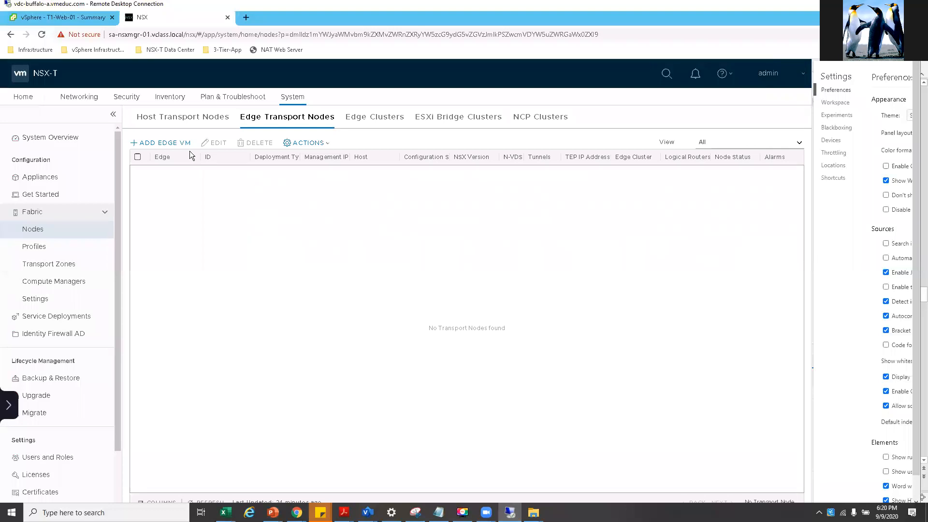
{"action": "left_click", "coordinate": [177, 143]}
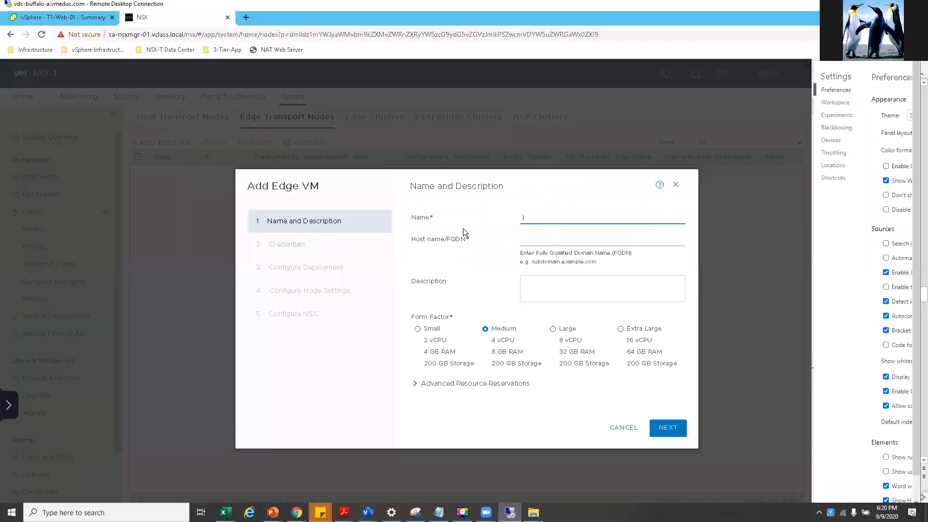
- In the lab guide diagram, point out SA-NSXEDGE-01, NSX Manager, vCenter and the SA-Management network
{"action": "mouse_move", "coordinate": [344, 512]}
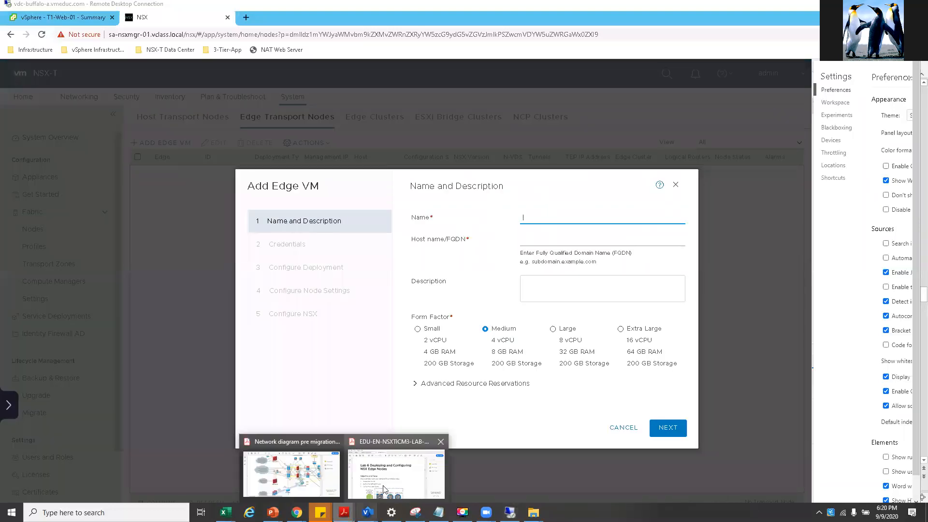
{"action": "left_click", "coordinate": [386, 489]}
{"action": "scroll", "coordinate": [559, 293], "scroll_direction": "down", "scroll_amount": 3}
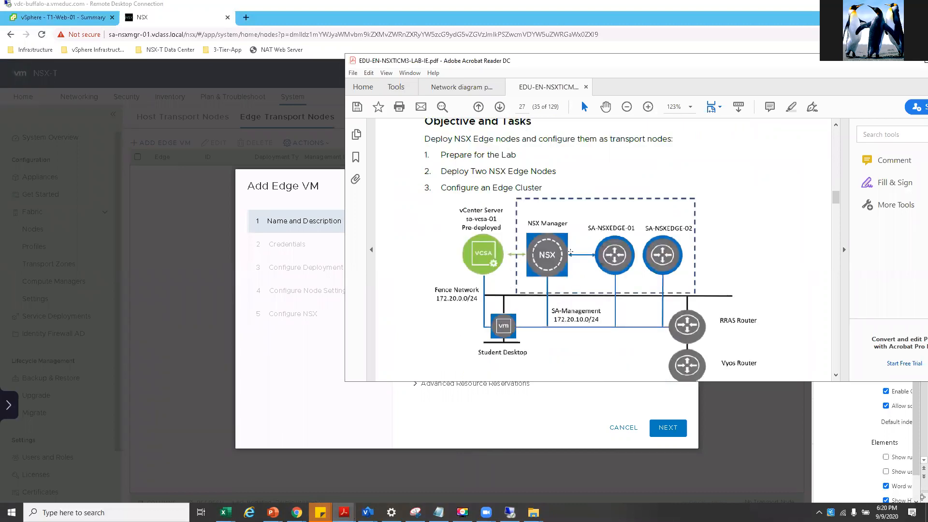
{"action": "left_click_drag", "start_coordinate": [571, 252], "coordinate": [596, 258]}
{"action": "left_click_drag", "start_coordinate": [576, 324], "coordinate": [681, 334]}
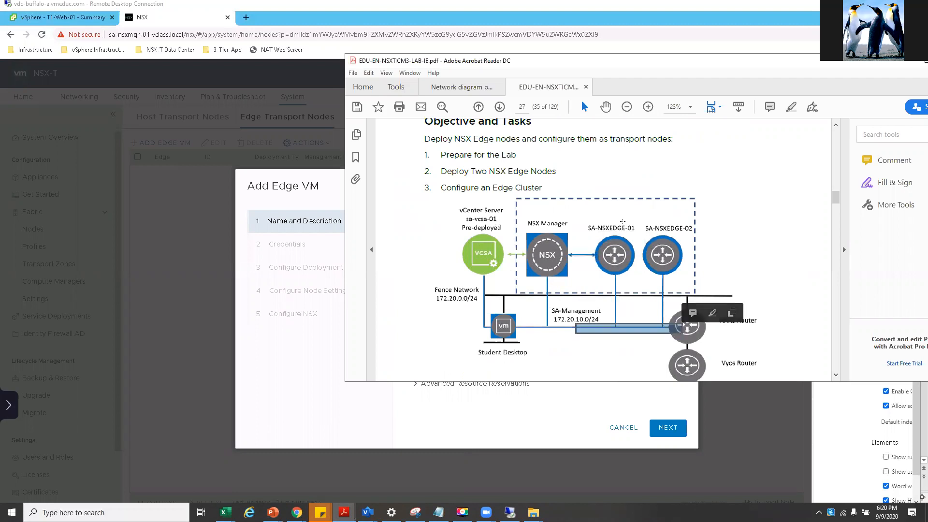
{"action": "left_click_drag", "start_coordinate": [582, 209], "coordinate": [641, 235]}
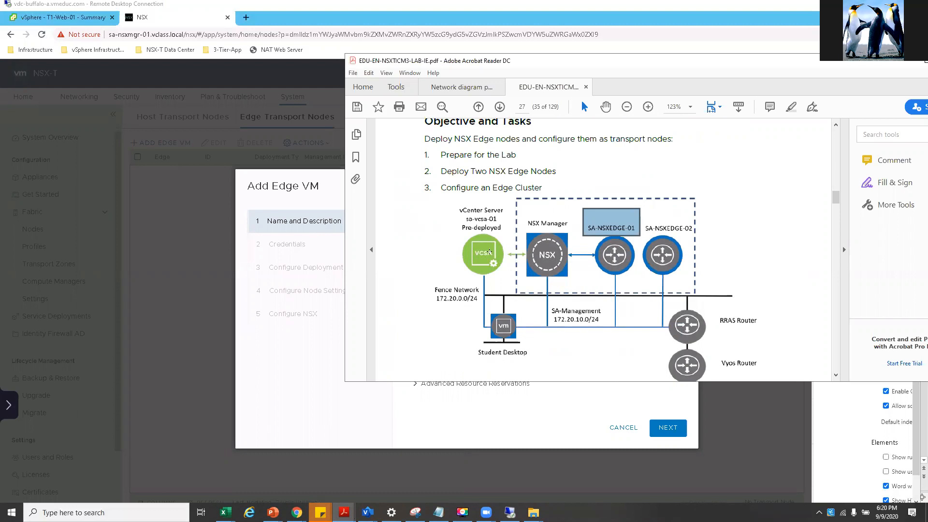
{"action": "left_click_drag", "start_coordinate": [472, 245], "coordinate": [497, 266]}
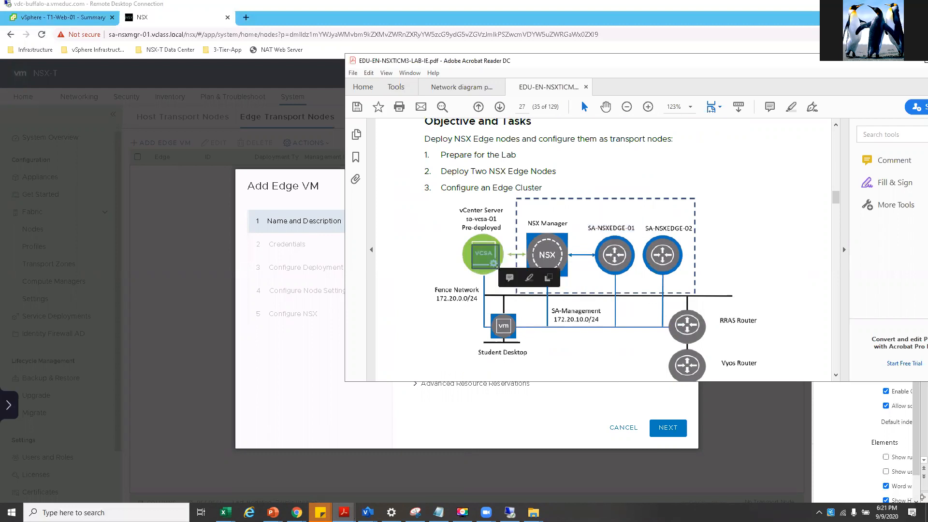
{"action": "left_click_drag", "start_coordinate": [531, 237], "coordinate": [564, 271]}
{"action": "left_click", "coordinate": [501, 178]}
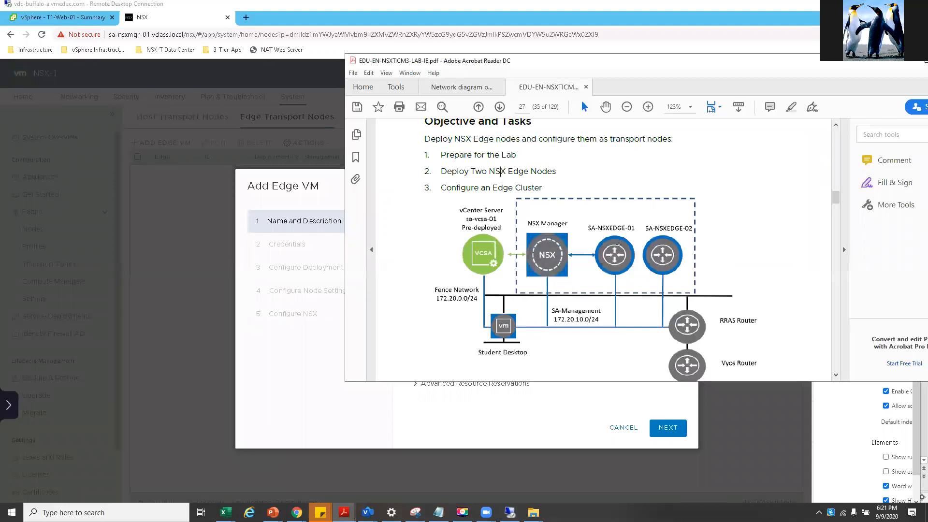
{"action": "left_click_drag", "start_coordinate": [466, 237], "coordinate": [565, 292]}
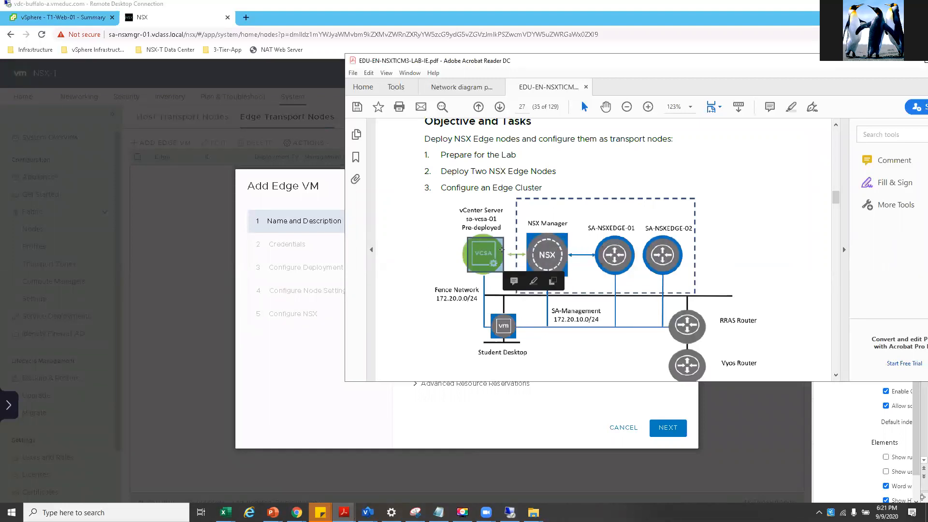
{"action": "left_click", "coordinate": [466, 248]}
- Copy the edge name sa-nsxedge-01 from the Task 2 table and go back to the wizard
{"action": "scroll", "coordinate": [465, 260], "scroll_direction": "down", "scroll_amount": 10}
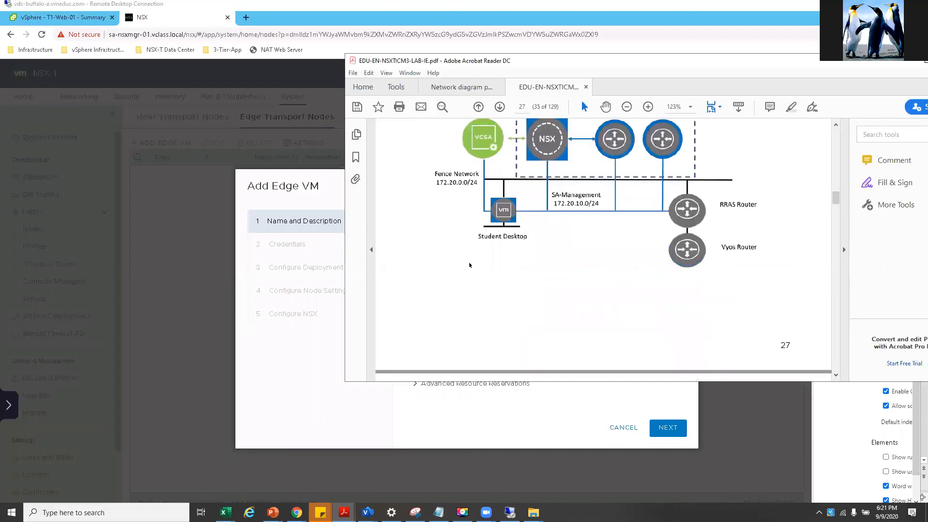
{"action": "scroll", "coordinate": [475, 267], "scroll_direction": "down", "scroll_amount": 3}
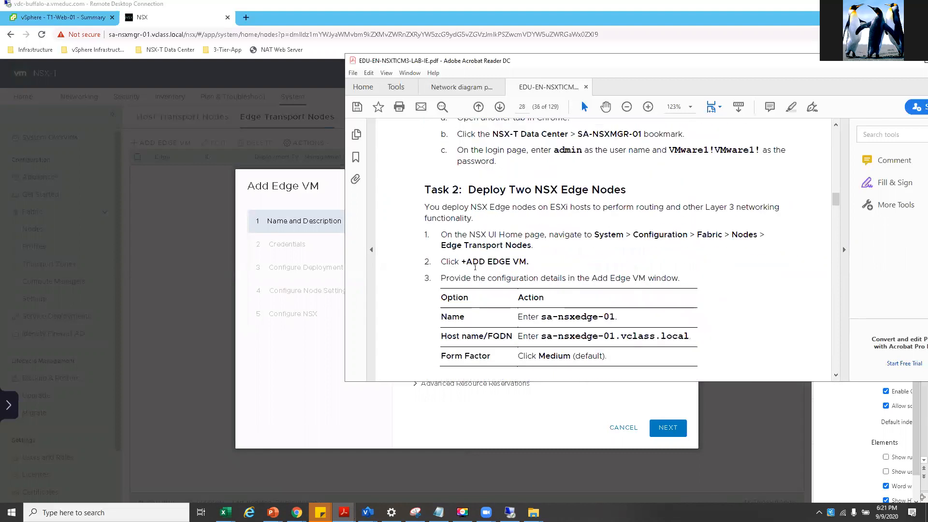
{"action": "left_click_drag", "start_coordinate": [541, 271], "coordinate": [615, 271]}
{"action": "right_click", "coordinate": [592, 278]}
{"action": "left_click", "coordinate": [608, 284]}
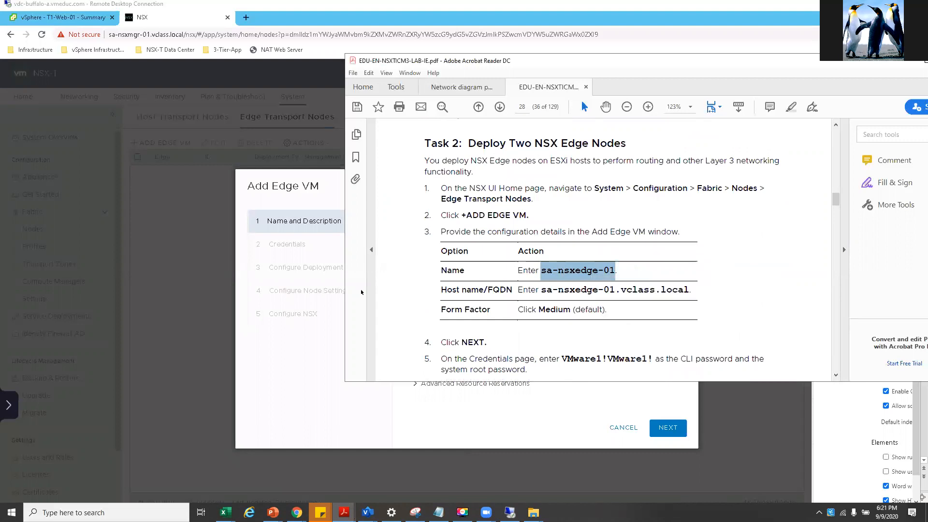
{"action": "left_click", "coordinate": [273, 291]}
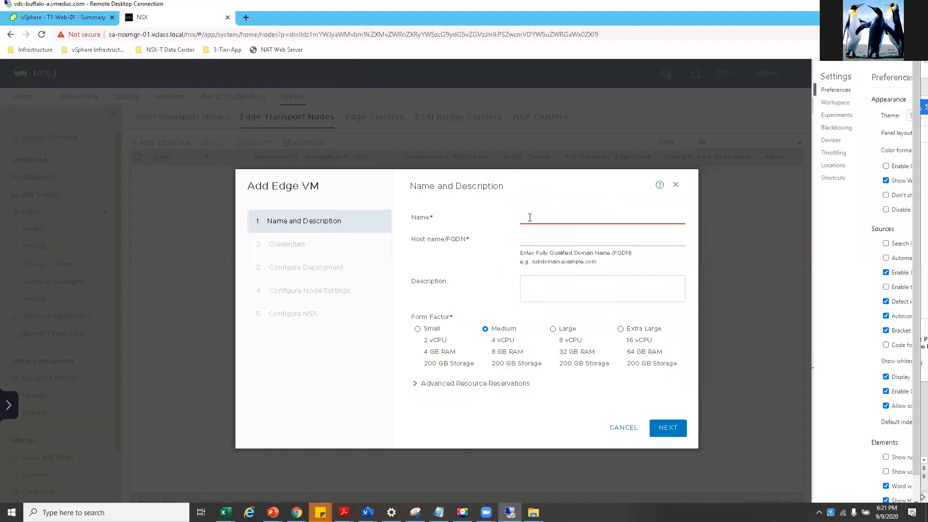
- Name the edge sa-nsxedge-01 and paste host name sa-nsxedge-01.vclass.local from the lab guide
{"action": "key", "text": "ctrl+v"}
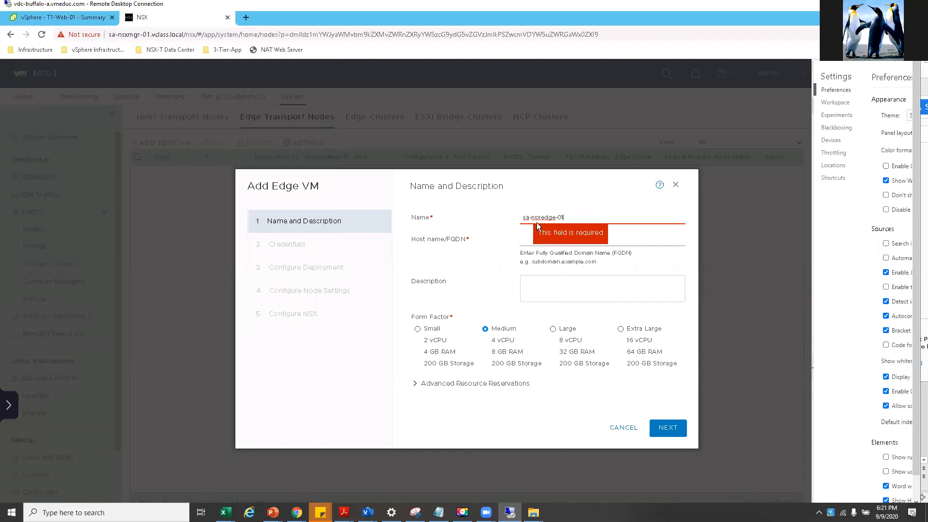
{"action": "mouse_move", "coordinate": [344, 512]}
{"action": "left_click", "coordinate": [393, 464]}
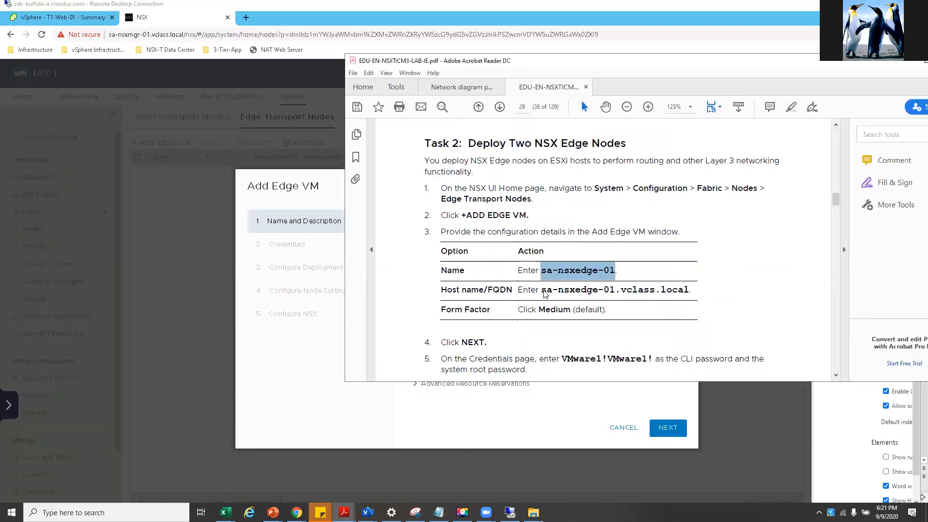
{"action": "right_click", "coordinate": [542, 289]}
{"action": "right_click", "coordinate": [687, 292]}
{"action": "left_click", "coordinate": [687, 292]}
{"action": "left_click_drag", "start_coordinate": [688, 291], "coordinate": [541, 292]}
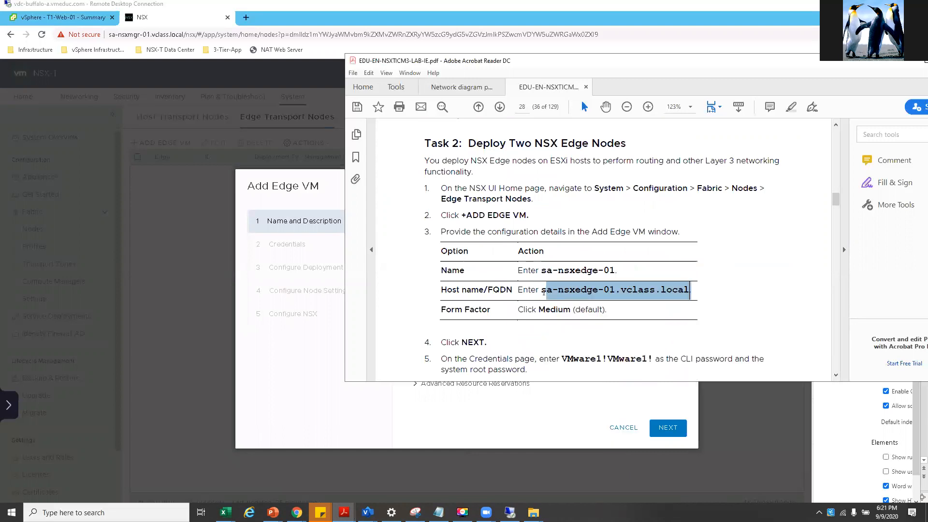
{"action": "right_click", "coordinate": [551, 292]}
{"action": "left_click", "coordinate": [570, 303]}
{"action": "key", "text": "alt+Tab"}
{"action": "left_click", "coordinate": [545, 240]}
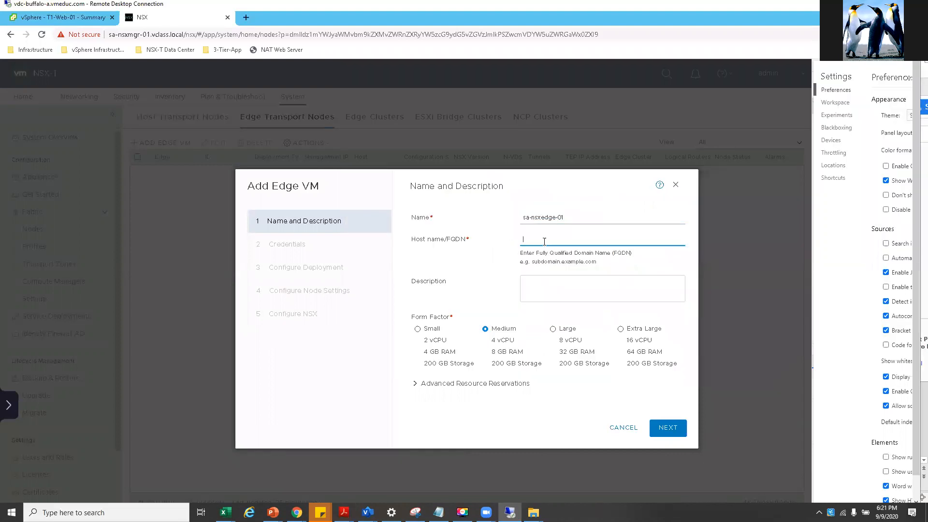
{"action": "key", "text": "ctrl+v"}
- Clear the host name error by deleting the trailing dot, keep Medium, and advance to Credentials
{"action": "left_click", "coordinate": [416, 385]}
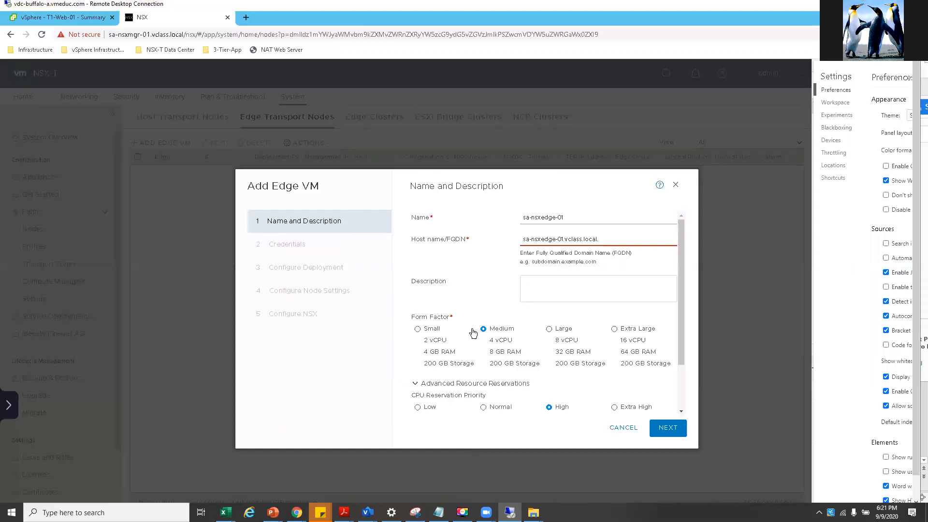
{"action": "scroll", "coordinate": [492, 383], "scroll_direction": "down", "scroll_amount": 2}
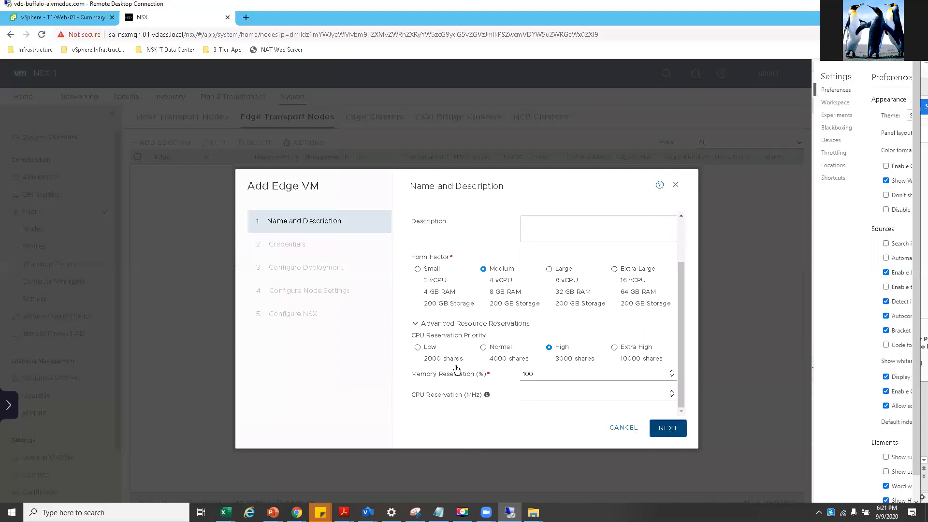
{"action": "left_click", "coordinate": [665, 428]}
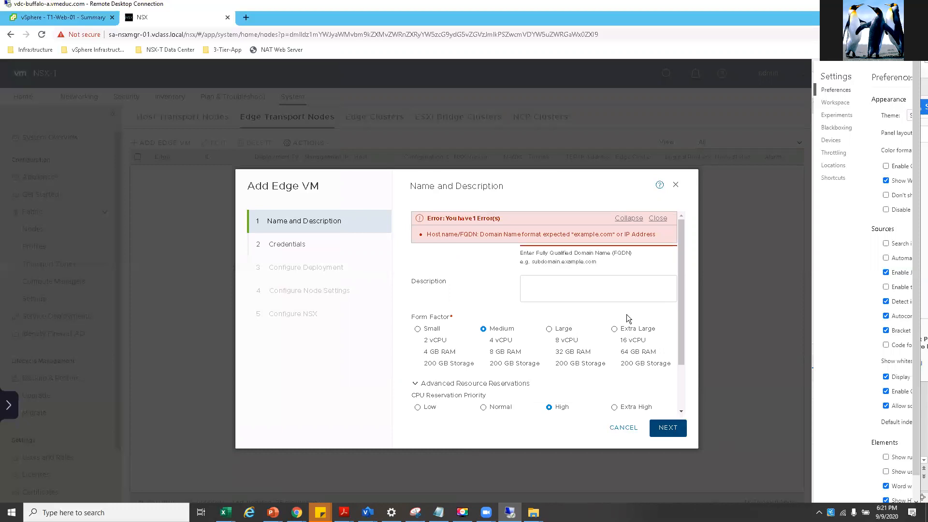
{"action": "right_click", "coordinate": [679, 293]}
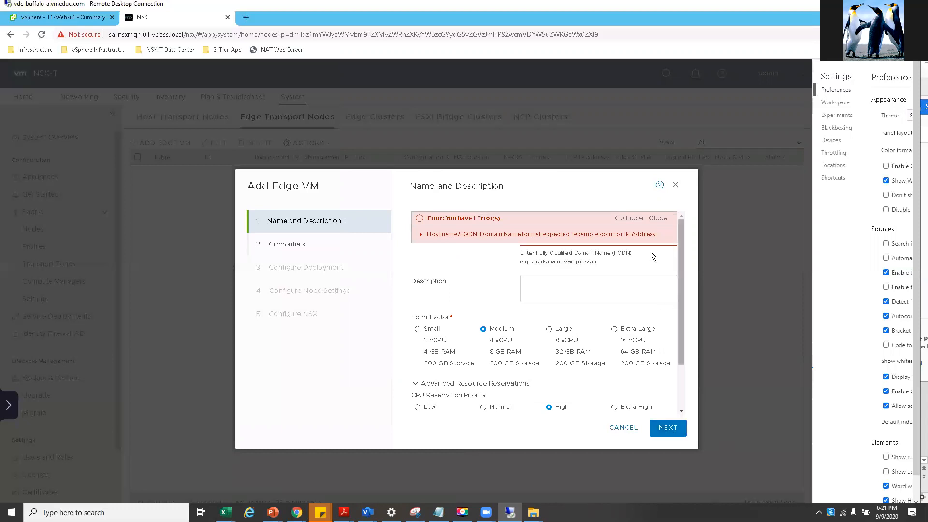
{"action": "left_click", "coordinate": [658, 219]}
{"action": "left_click", "coordinate": [658, 218]}
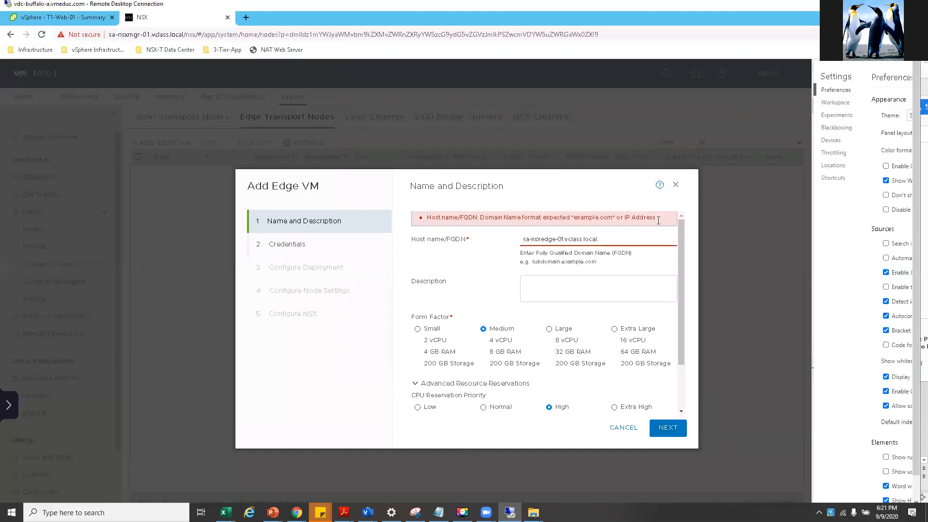
{"action": "right_click", "coordinate": [599, 239]}
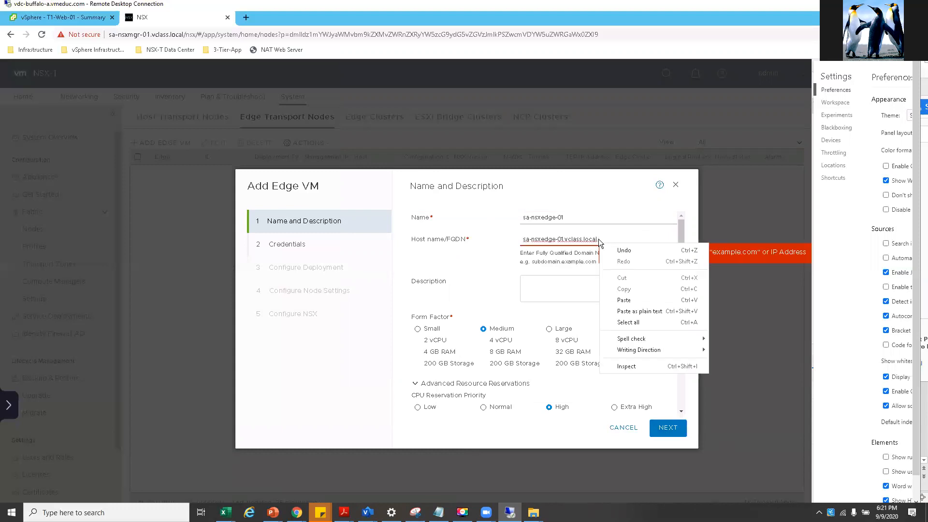
{"action": "left_click", "coordinate": [599, 238]}
{"action": "key", "text": "BackSpace"}
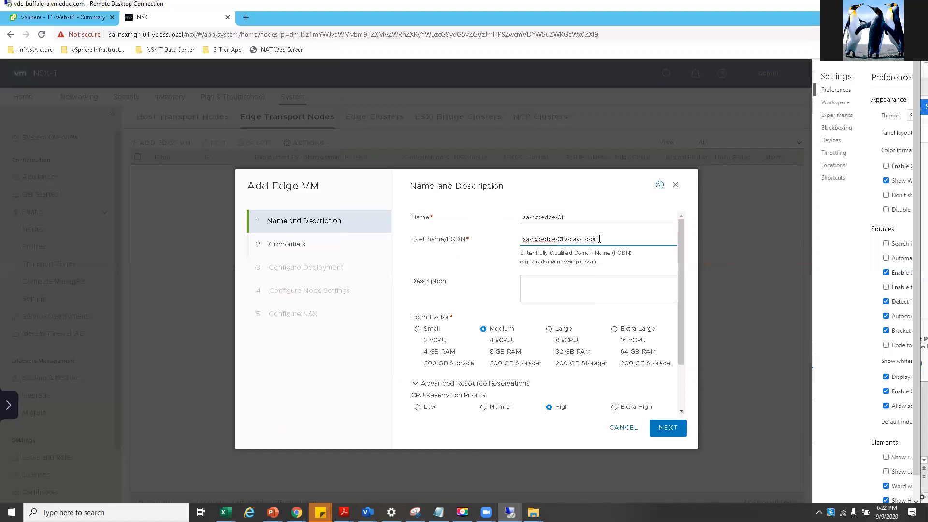
{"action": "left_click", "coordinate": [666, 428]}
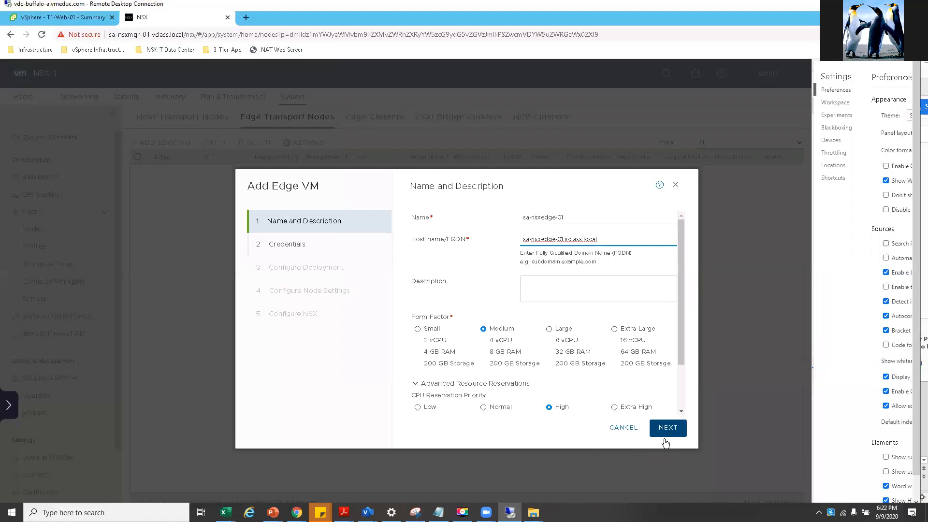
{"action": "left_click", "coordinate": [665, 429]}
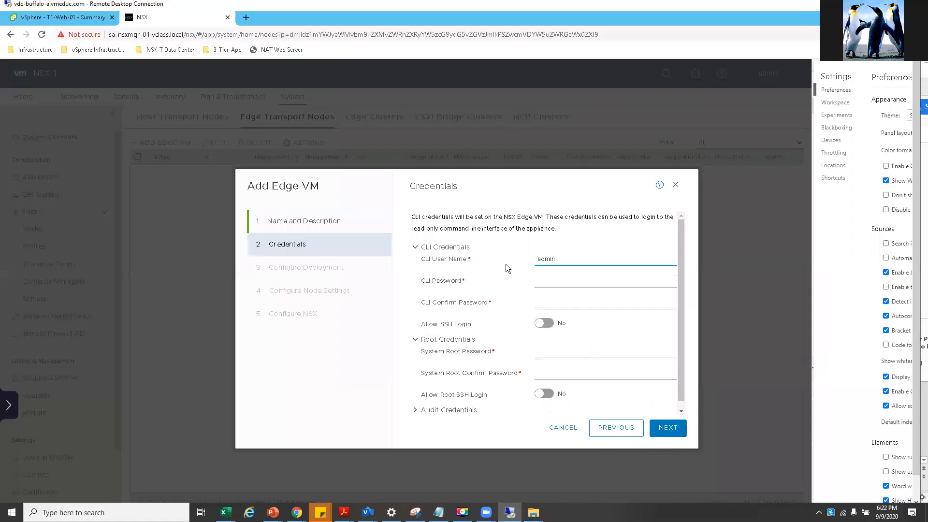
- Copy the lab password from the guide, then enter and confirm the CLI password
{"action": "left_click", "coordinate": [552, 294]}
{"action": "mouse_move", "coordinate": [344, 512]}
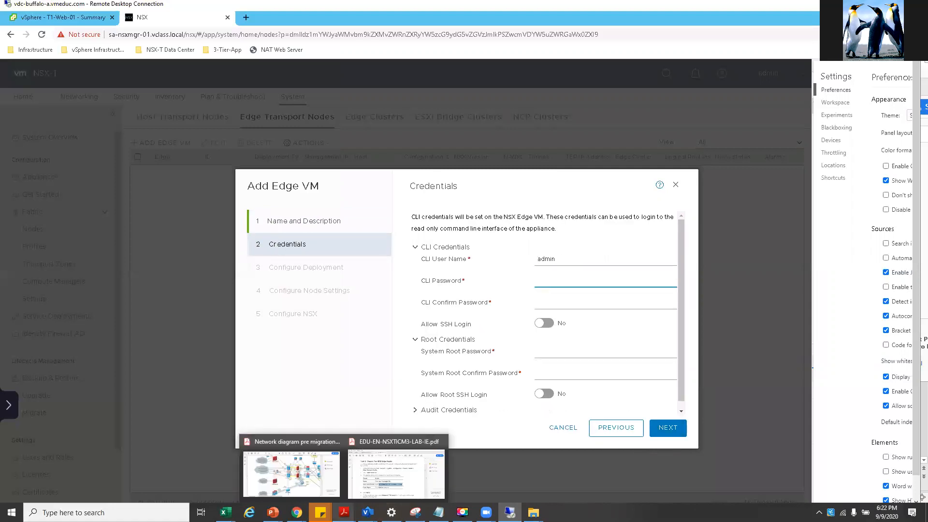
{"action": "left_click", "coordinate": [378, 468]}
{"action": "scroll", "coordinate": [631, 347], "scroll_direction": "down", "scroll_amount": 1}
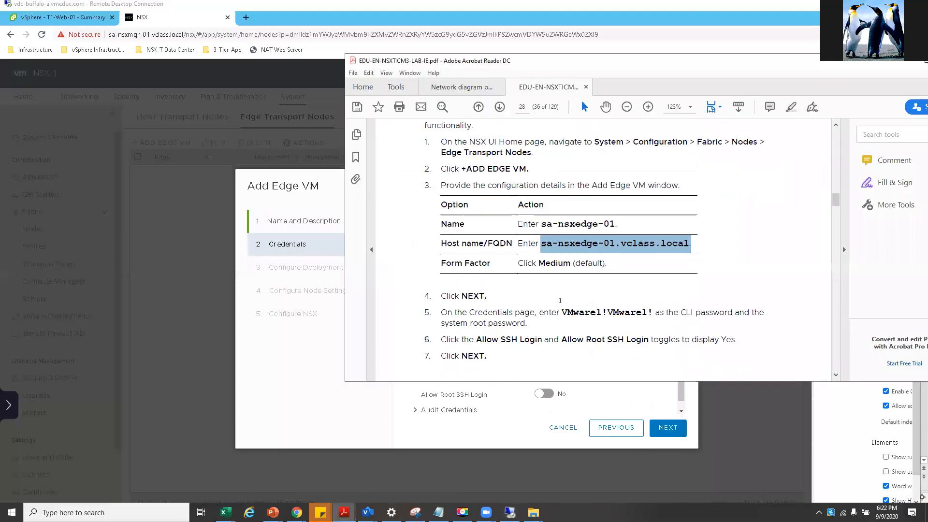
{"action": "left_click_drag", "start_coordinate": [563, 313], "coordinate": [653, 313]}
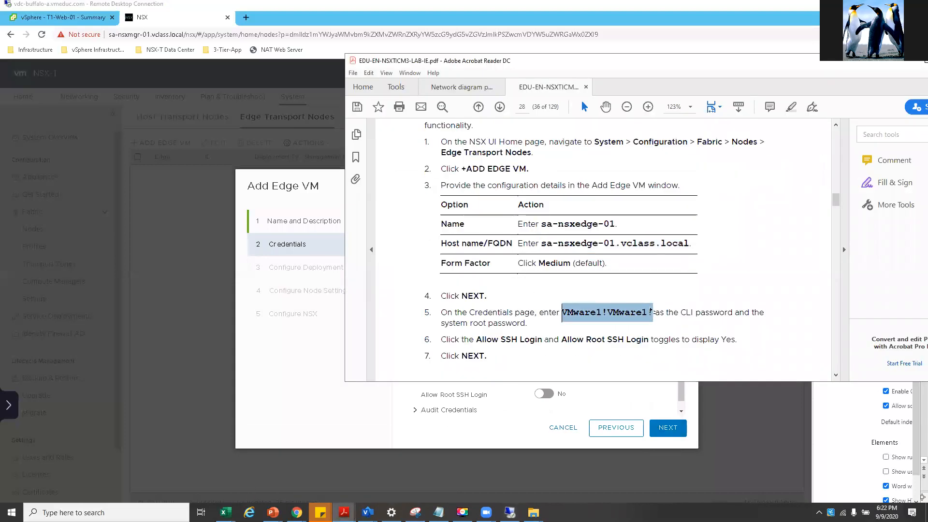
{"action": "right_click", "coordinate": [597, 318]}
{"action": "left_click", "coordinate": [604, 325]}
{"action": "right_click", "coordinate": [310, 400]}
{"action": "left_click", "coordinate": [546, 281]}
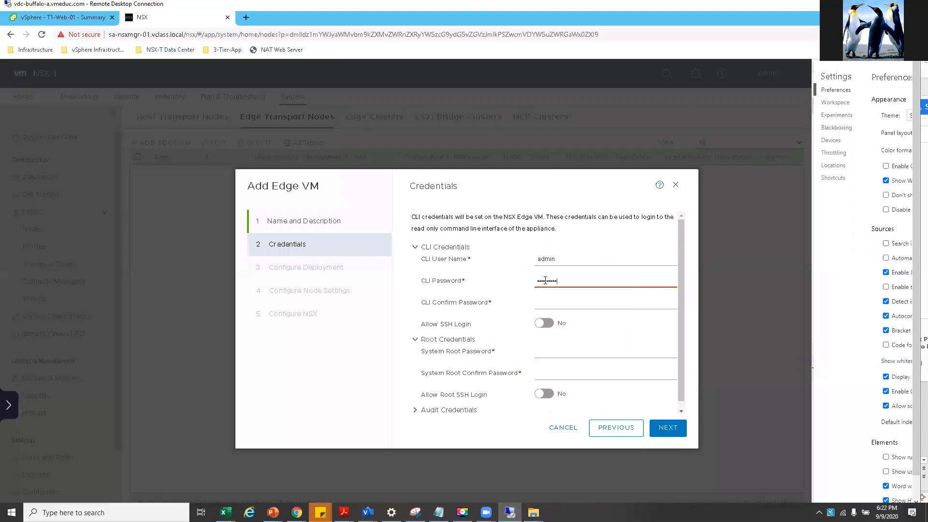
{"action": "type", "text": "••"}
{"action": "left_click", "coordinate": [551, 301]}
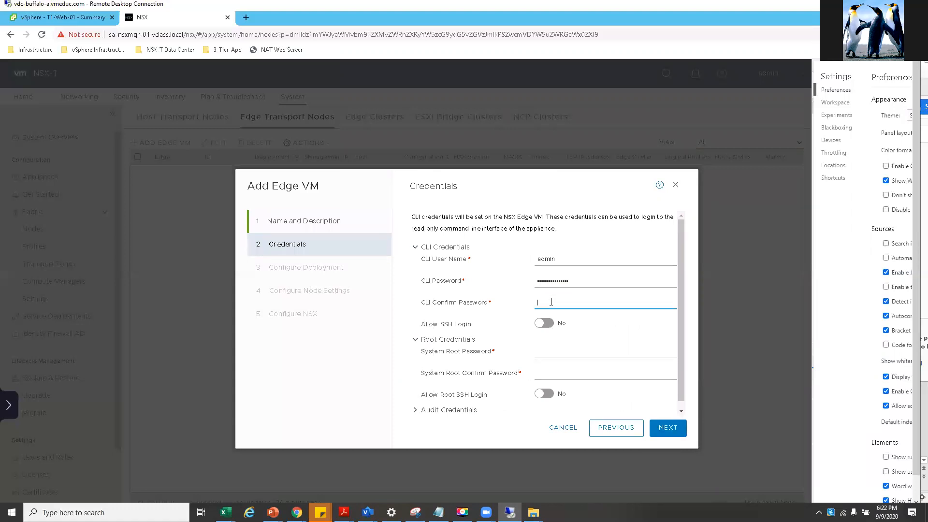
{"action": "type", "text": "•"}
- Allow SSH login, enter and confirm the root password, allow root SSH, expand Audit Credentials, continue
{"action": "right_click", "coordinate": [547, 322]}
{"action": "key", "text": "Escape"}
{"action": "left_click", "coordinate": [547, 324]}
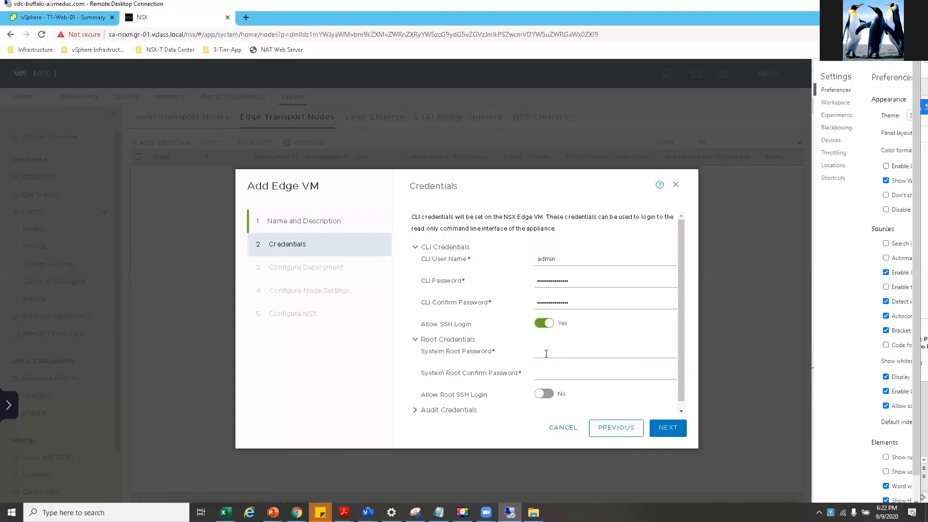
{"action": "left_click", "coordinate": [545, 353]}
{"action": "type", "text": "VMware1!"}
{"action": "left_click", "coordinate": [556, 372]}
{"action": "type", "text": "VMwa!"}
{"action": "left_click", "coordinate": [549, 394]}
{"action": "scroll", "coordinate": [516, 385], "scroll_direction": "down", "scroll_amount": 1}
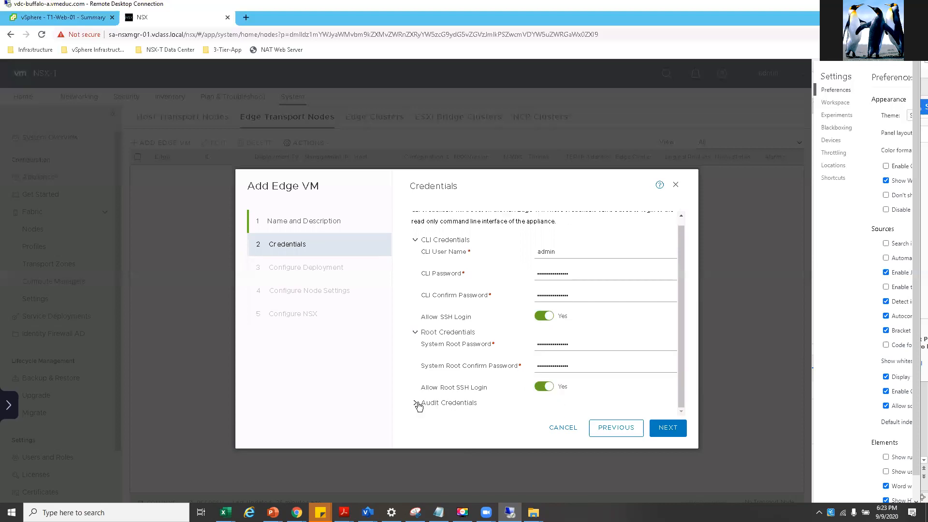
{"action": "left_click", "coordinate": [448, 402]}
{"action": "scroll", "coordinate": [583, 367], "scroll_direction": "down", "scroll_amount": 2}
{"action": "left_click", "coordinate": [659, 433]}
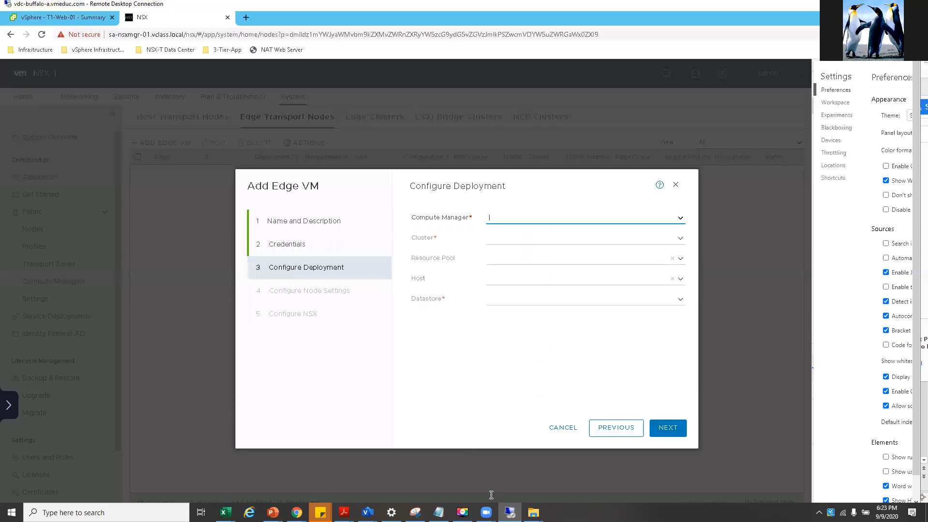
- Set Compute Manager to sa-vcsa-01.vclass.local, copied from the lab guide
{"action": "mouse_move", "coordinate": [344, 511]}
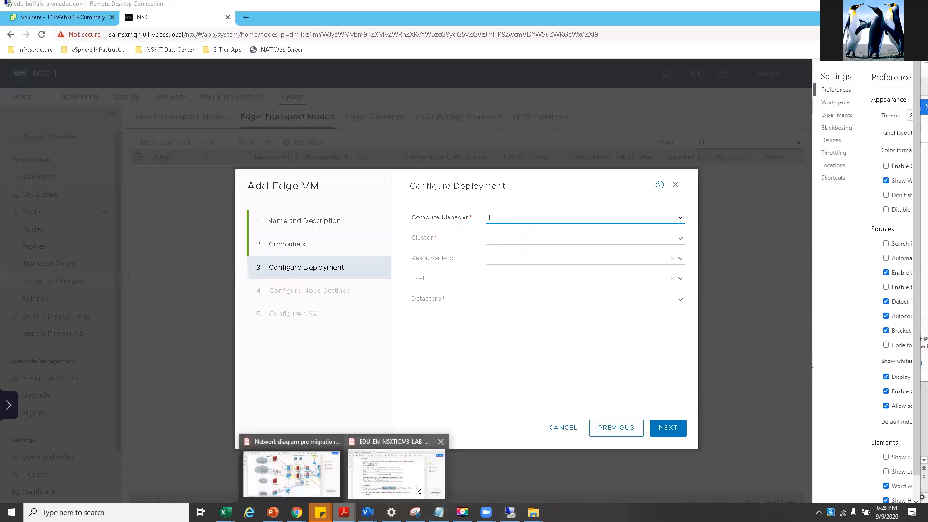
{"action": "left_click", "coordinate": [366, 492]}
{"action": "scroll", "coordinate": [528, 301], "scroll_direction": "down", "scroll_amount": 5}
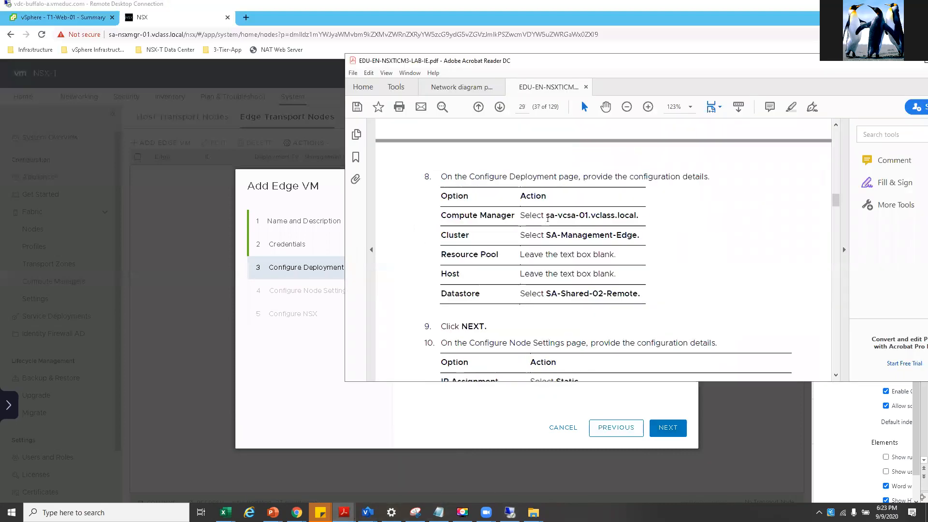
{"action": "left_click_drag", "start_coordinate": [549, 216], "coordinate": [636, 215]}
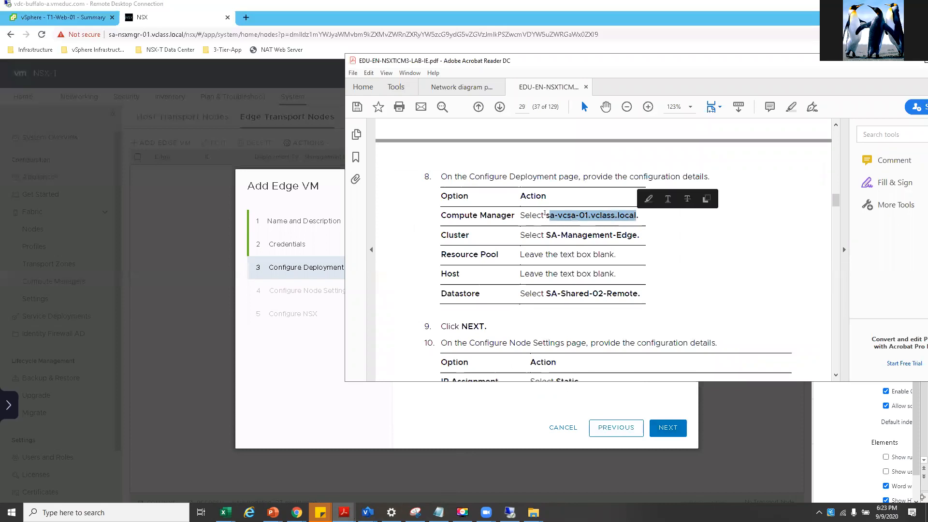
{"action": "left_click_drag", "start_coordinate": [549, 216], "coordinate": [604, 216]}
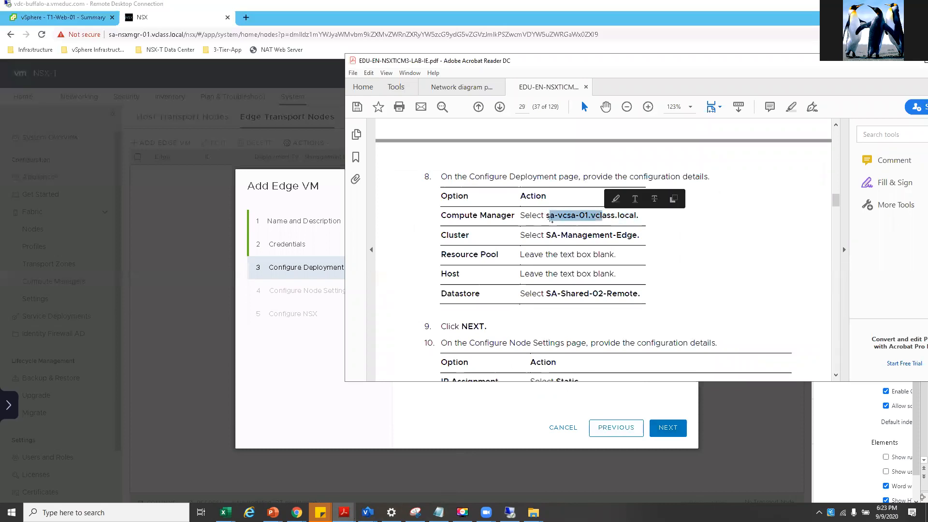
{"action": "left_click_drag", "start_coordinate": [547, 216], "coordinate": [636, 216]}
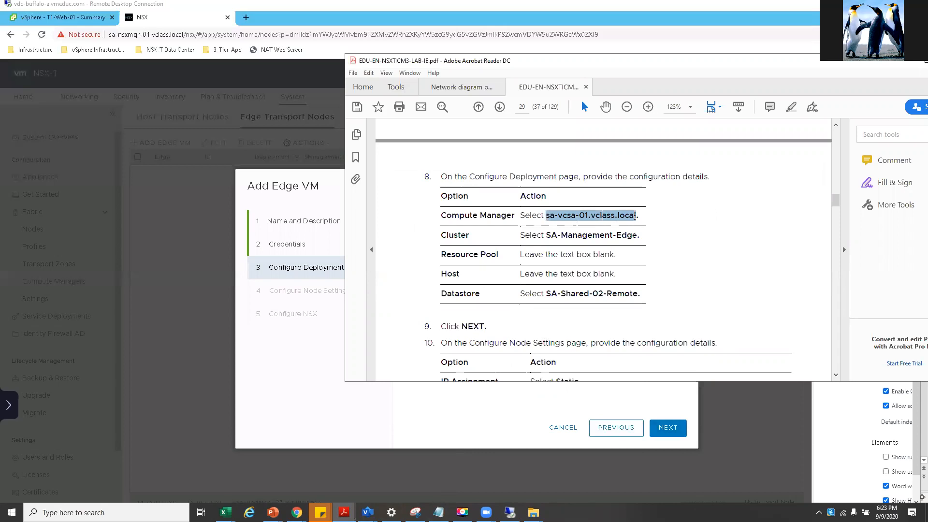
{"action": "right_click", "coordinate": [623, 217]}
{"action": "left_click", "coordinate": [638, 234]}
{"action": "left_click", "coordinate": [297, 372]}
{"action": "left_click", "coordinate": [517, 219]}
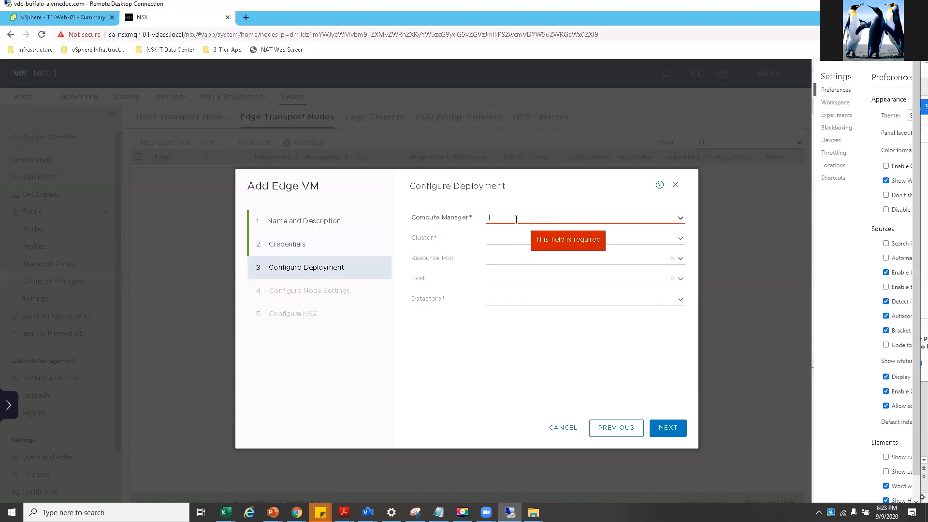
{"action": "key", "text": "ctrl+v"}
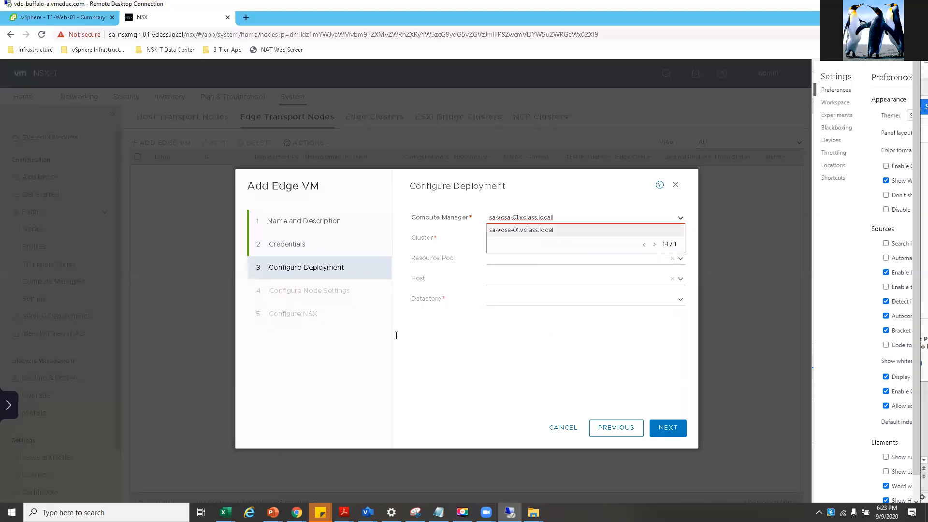
{"action": "left_click", "coordinate": [531, 230]}
- Choose the SA-Management-Edge cluster
{"action": "left_click", "coordinate": [679, 238]}
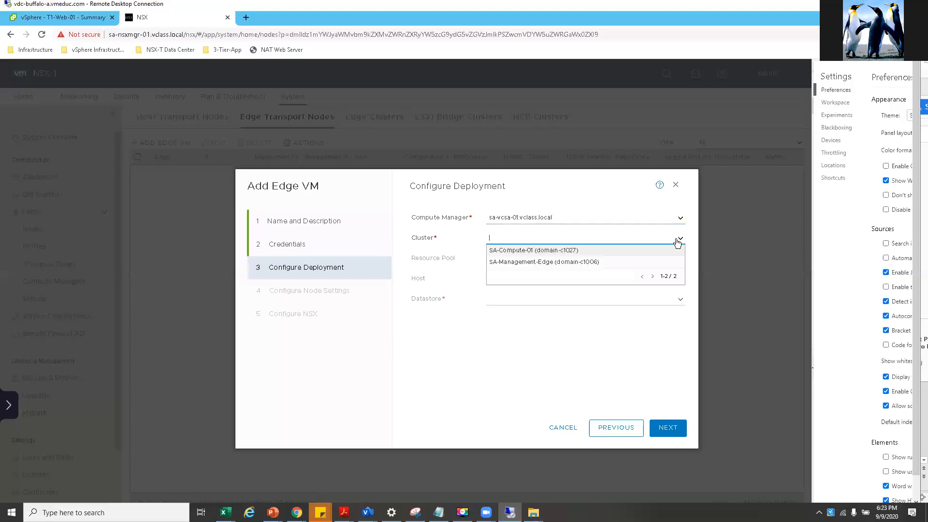
{"action": "left_click", "coordinate": [515, 267]}
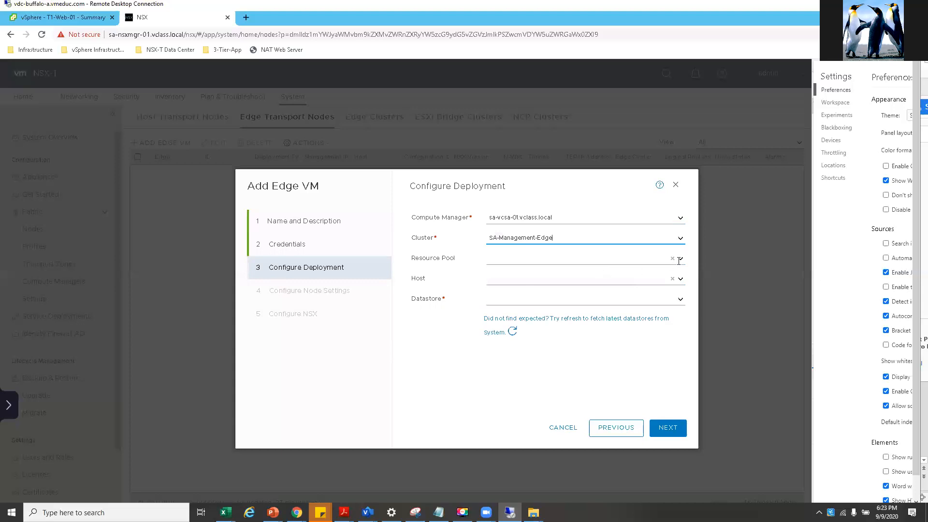
{"action": "left_click", "coordinate": [680, 300]}
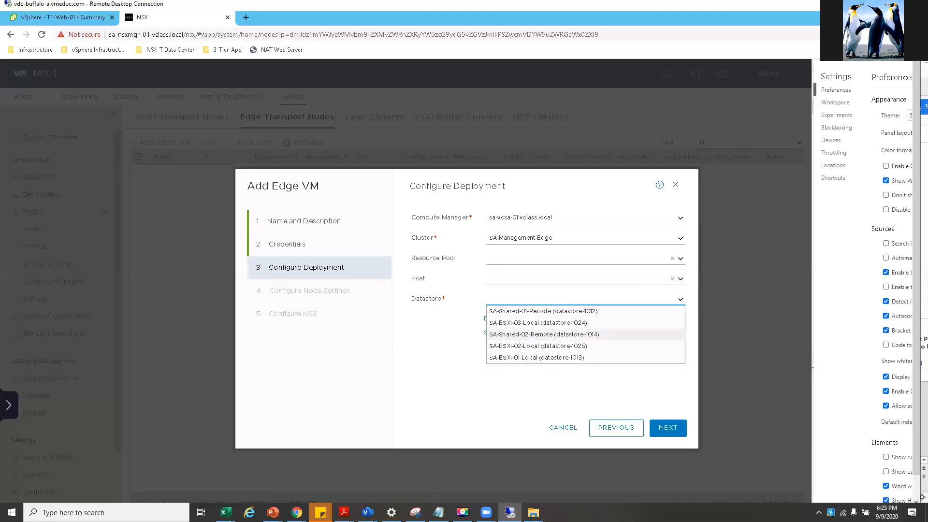
- Copy the management IP 172.20.10.61/24 from the lab guide
{"action": "left_click", "coordinate": [343, 512]}
{"action": "left_click", "coordinate": [383, 487]}
{"action": "scroll", "coordinate": [565, 289], "scroll_direction": "down", "scroll_amount": 7}
{"action": "scroll", "coordinate": [598, 242], "scroll_direction": "up", "scroll_amount": 5}
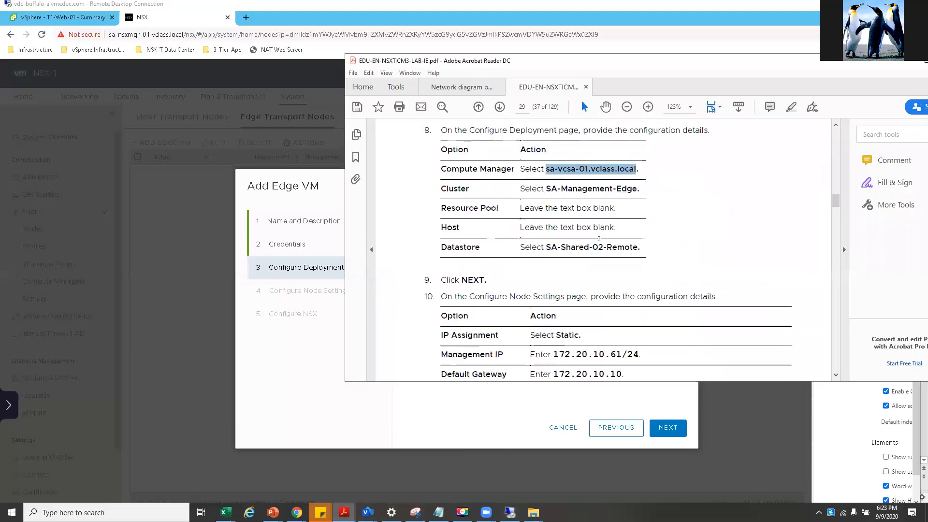
{"action": "left_click_drag", "start_coordinate": [617, 229], "coordinate": [441, 207]}
{"action": "left_click", "coordinate": [539, 230]}
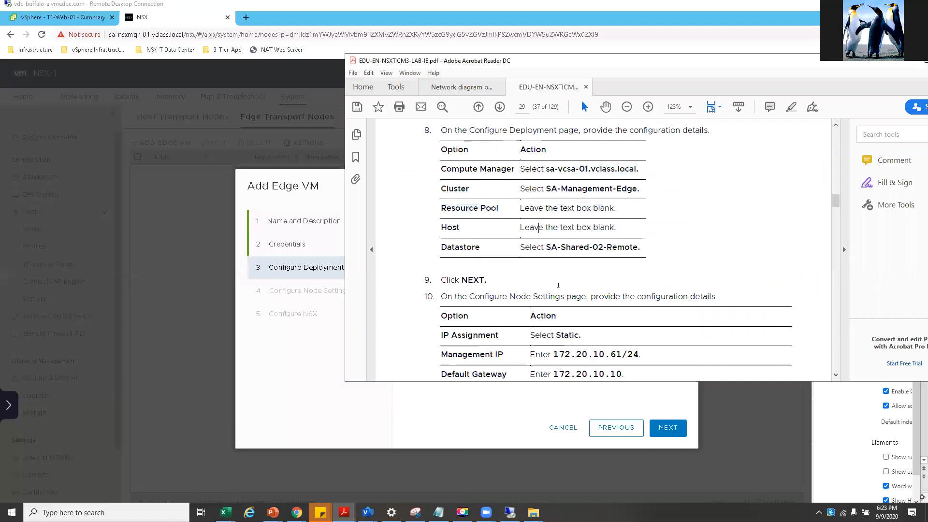
{"action": "scroll", "coordinate": [558, 285], "scroll_direction": "down", "scroll_amount": 3}
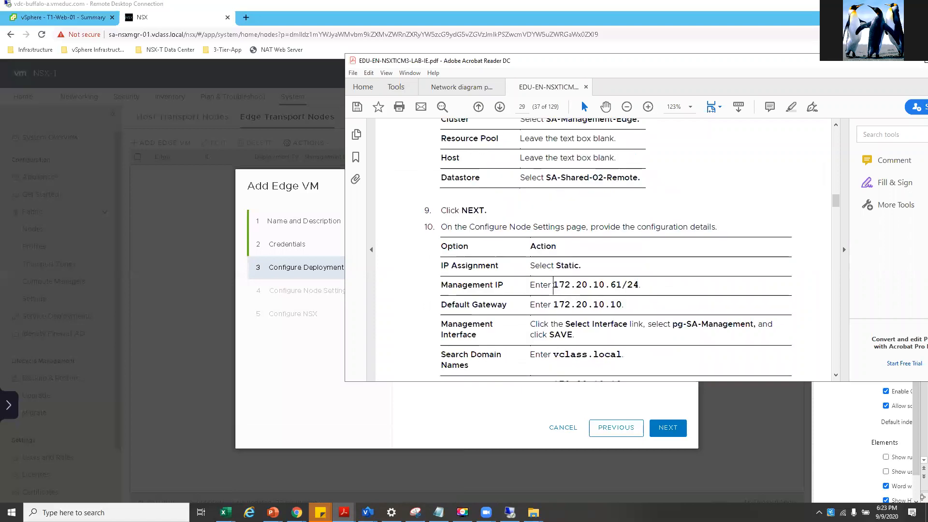
{"action": "left_click", "coordinate": [554, 285]}
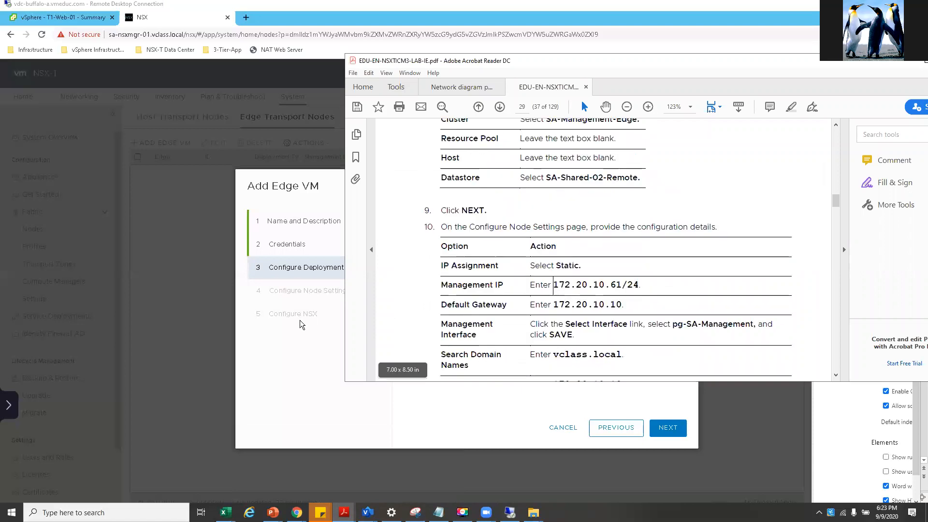
{"action": "left_click_drag", "start_coordinate": [557, 286], "coordinate": [637, 291]}
{"action": "right_click", "coordinate": [637, 291]}
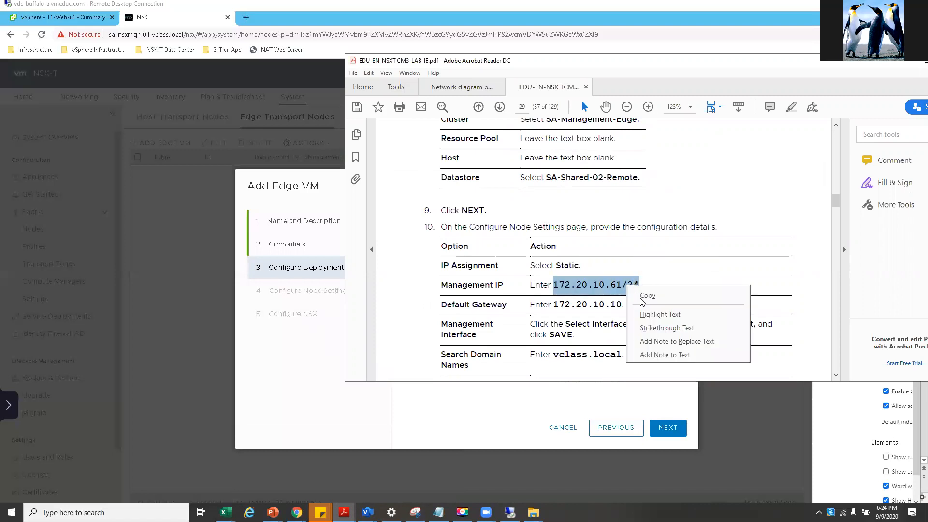
{"action": "left_click", "coordinate": [650, 296]}
- Choose datastore SA-Shared-02-Remote and advance to Configure Node Settings
{"action": "right_click", "coordinate": [305, 378]}
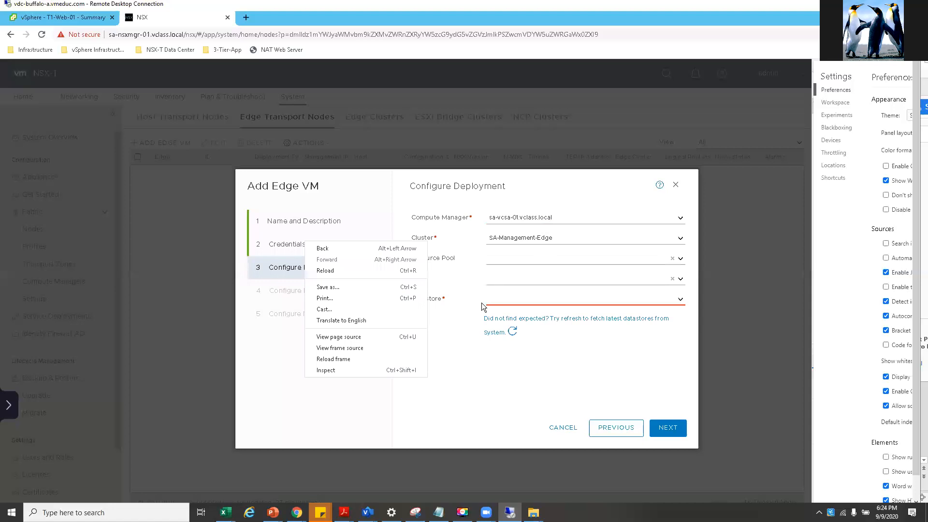
{"action": "left_click", "coordinate": [516, 260]}
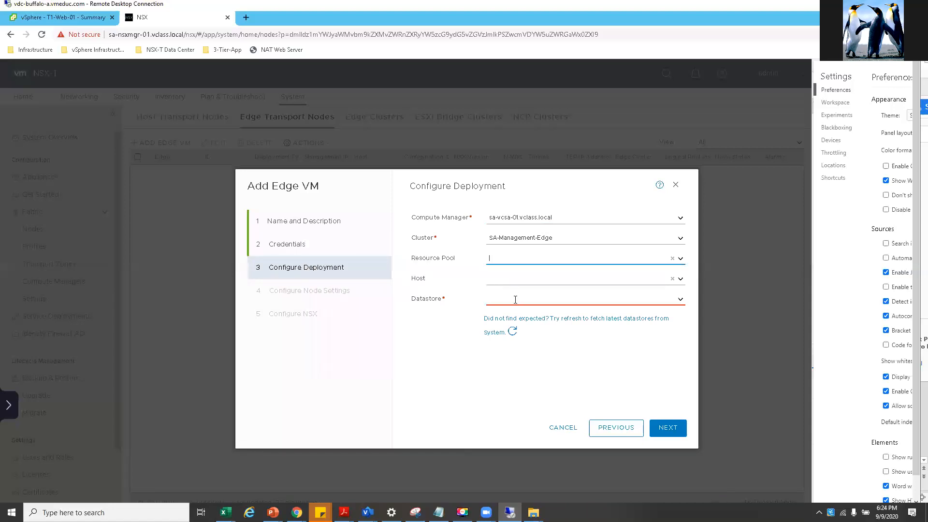
{"action": "left_click", "coordinate": [515, 299]}
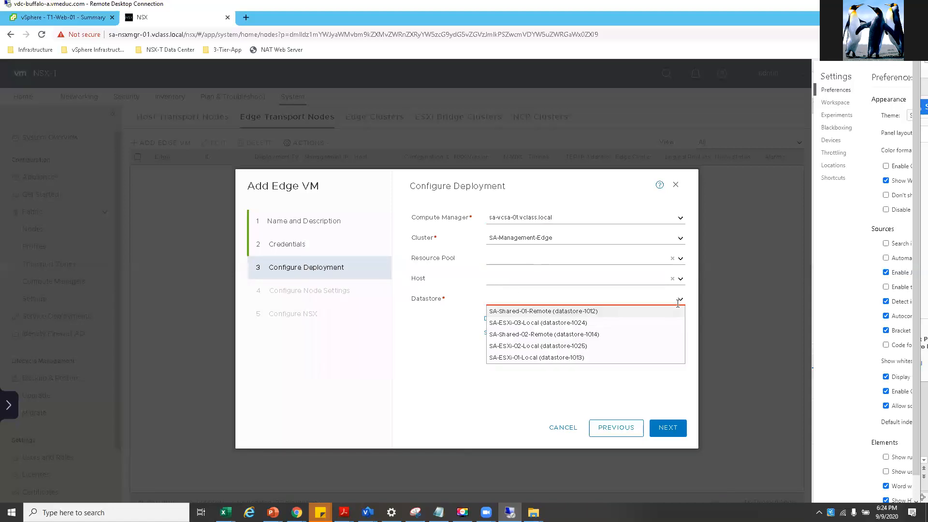
{"action": "left_click", "coordinate": [561, 334]}
{"action": "left_click", "coordinate": [667, 428]}
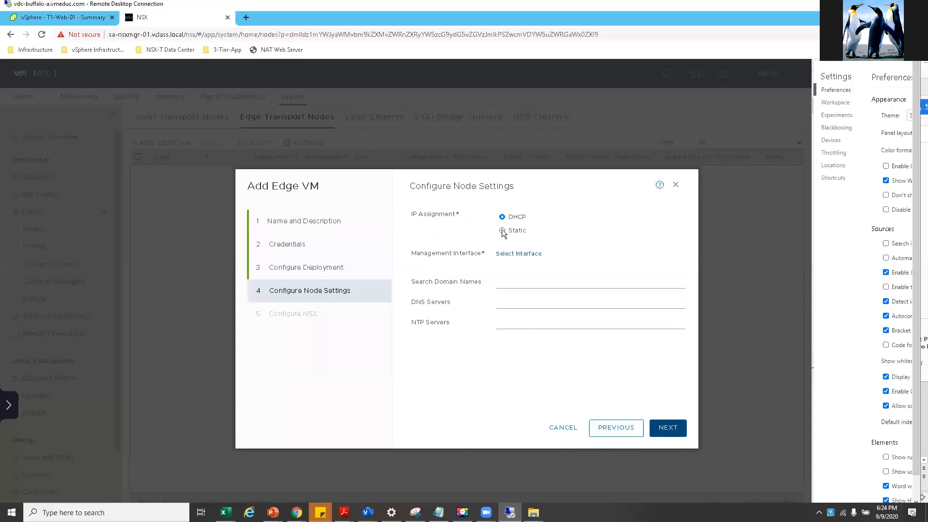
- Select Static, paste management IP 172.20.10.61/24, and copy search domain vclass.local from the guide
{"action": "left_click", "coordinate": [503, 231]}
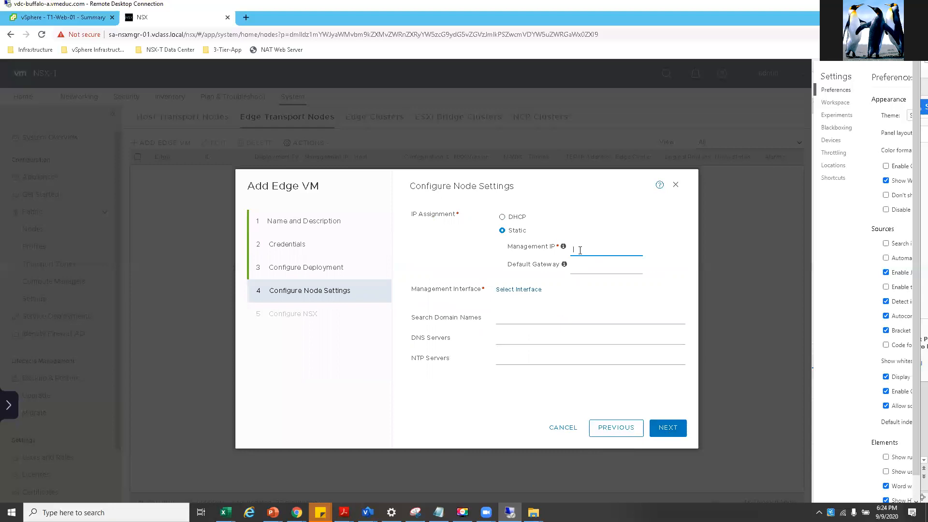
{"action": "key", "text": "ctrl+v"}
{"action": "left_click", "coordinate": [344, 513]}
{"action": "left_click", "coordinate": [390, 467]}
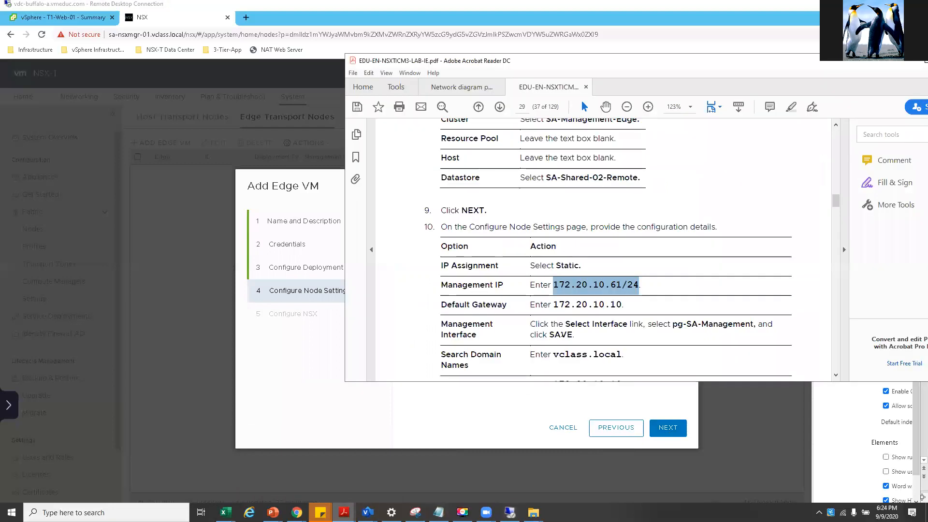
{"action": "mouse_move", "coordinate": [625, 355]}
{"action": "left_mouse_down"}
{"action": "mouse_move", "coordinate": [554, 355]}
{"action": "mouse_move", "coordinate": [622, 356]}
{"action": "left_mouse_up"}
{"action": "left_click", "coordinate": [555, 356]}
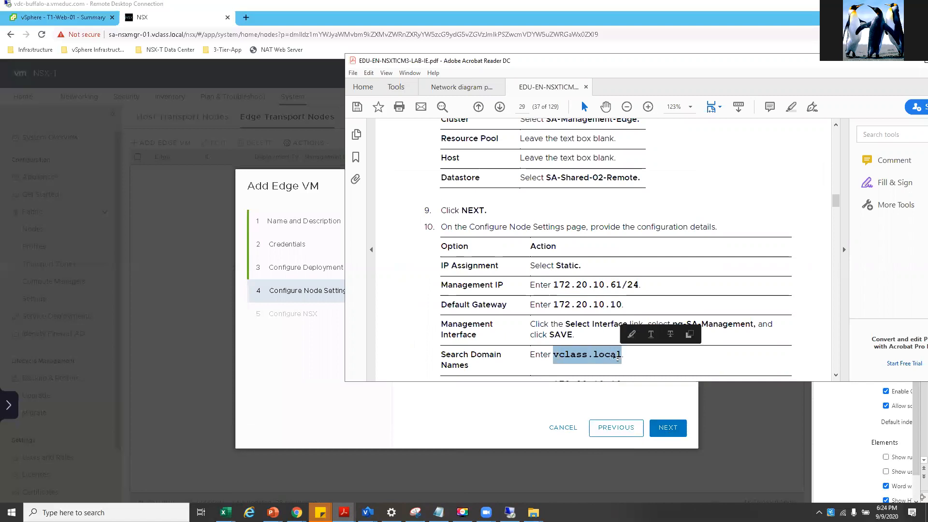
{"action": "right_click", "coordinate": [622, 356]}
{"action": "left_click", "coordinate": [630, 367]}
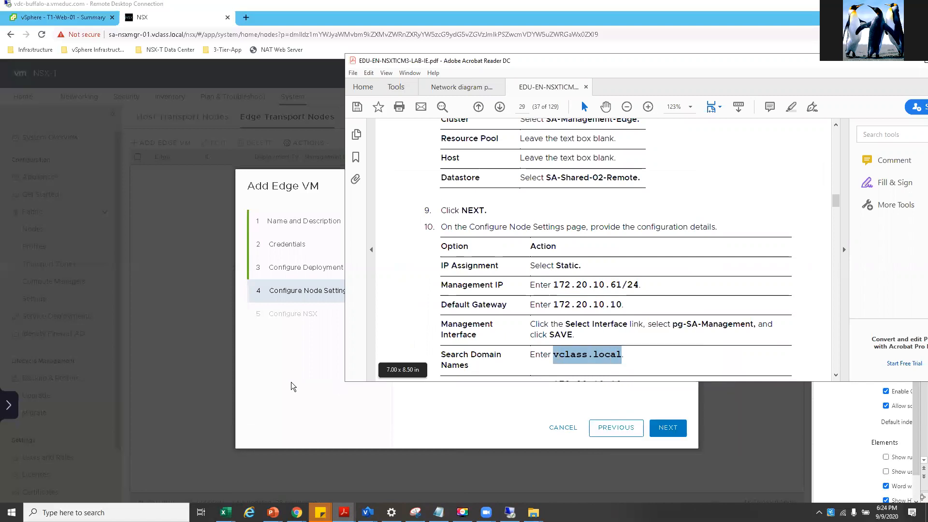
- Enter 172.20.10.10 as the default gateway
{"action": "left_click", "coordinate": [291, 381]}
{"action": "right_click", "coordinate": [292, 382]}
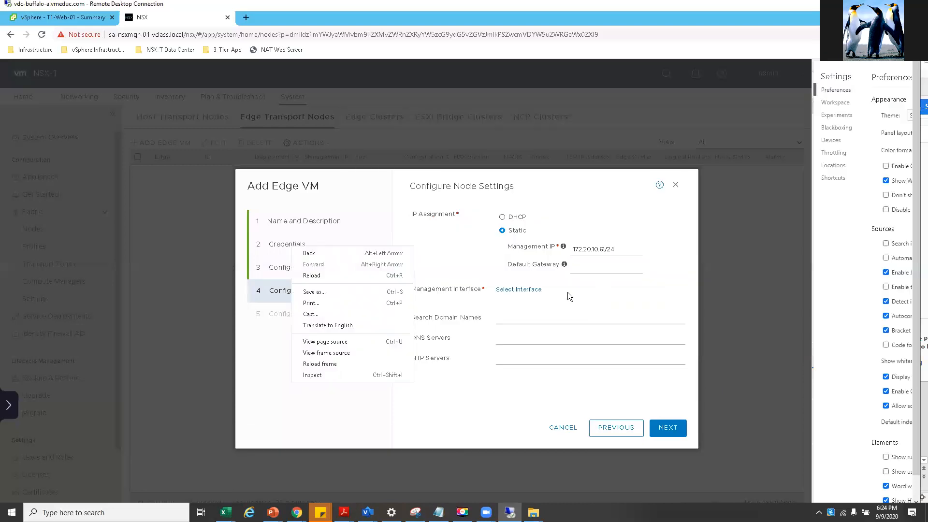
{"action": "left_click", "coordinate": [581, 270]}
{"action": "right_click", "coordinate": [580, 269]}
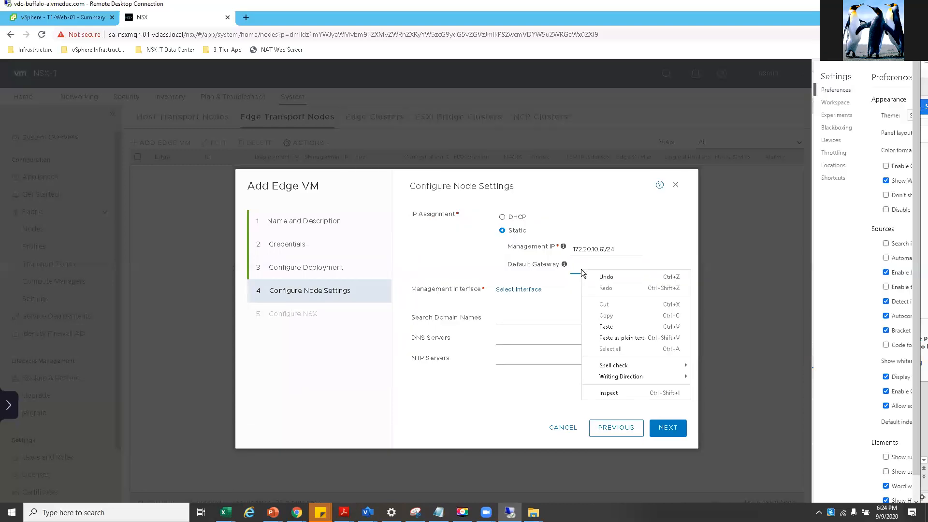
{"action": "left_click", "coordinate": [574, 269]}
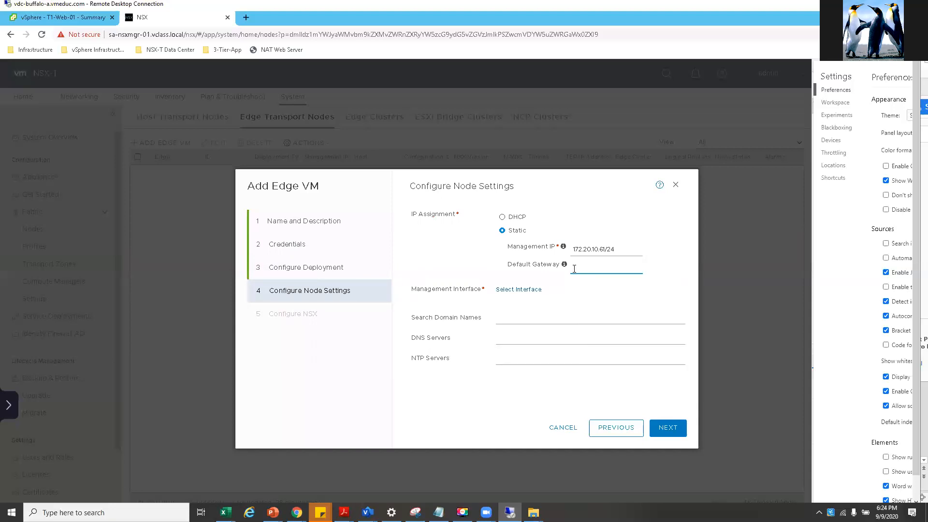
{"action": "type", "text": "172.20.10.10"}
- Choose pg-SA-Management as the management interface
{"action": "left_click", "coordinate": [518, 287]}
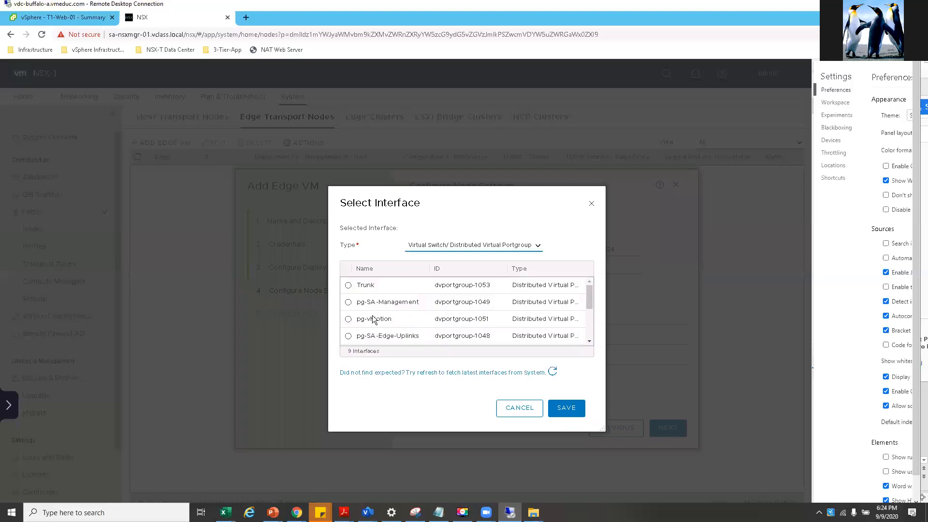
{"action": "left_click", "coordinate": [348, 302]}
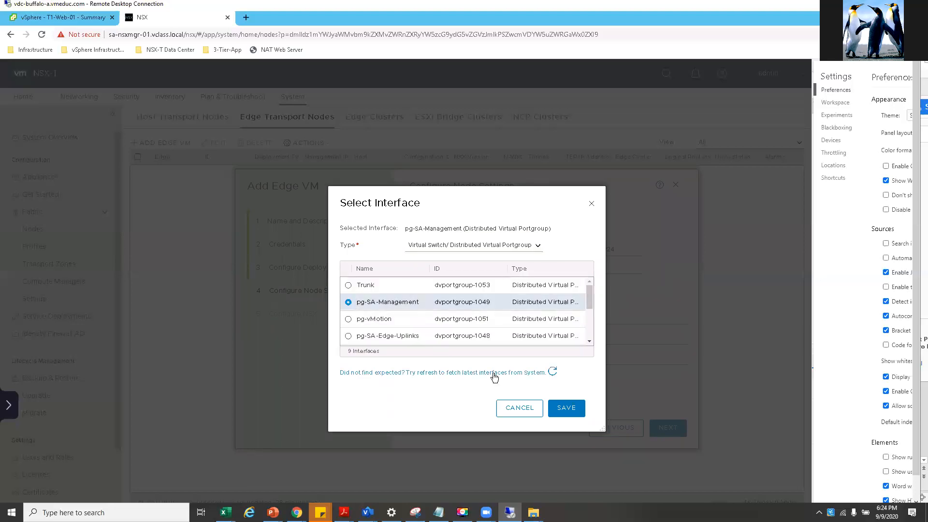
{"action": "left_click", "coordinate": [563, 410]}
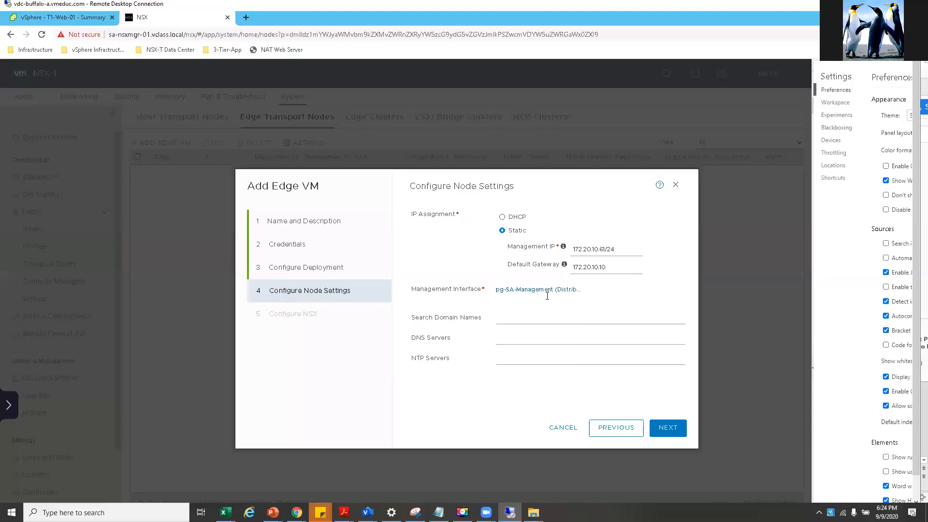
- Add search domain vclass.local and DNS and NTP server 172.20.10.10, then advance to Configure NSX
{"action": "left_click", "coordinate": [503, 318]}
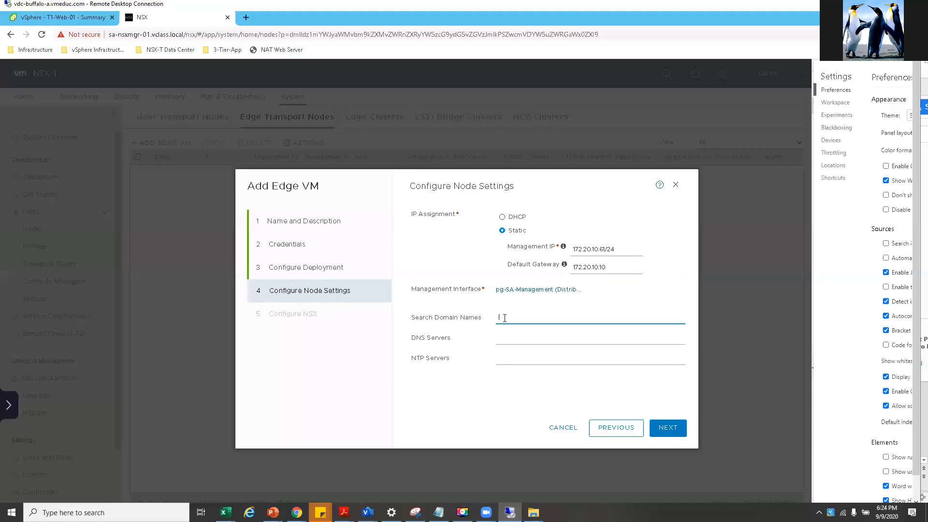
{"action": "left_click", "coordinate": [521, 341]}
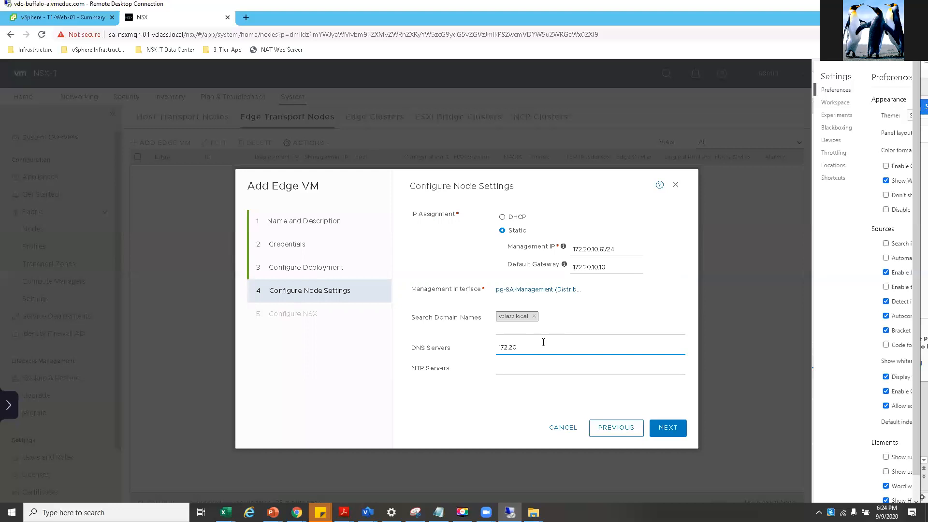
{"action": "type", "text": "172.20.10.10"}
{"action": "left_click", "coordinate": [516, 371]}
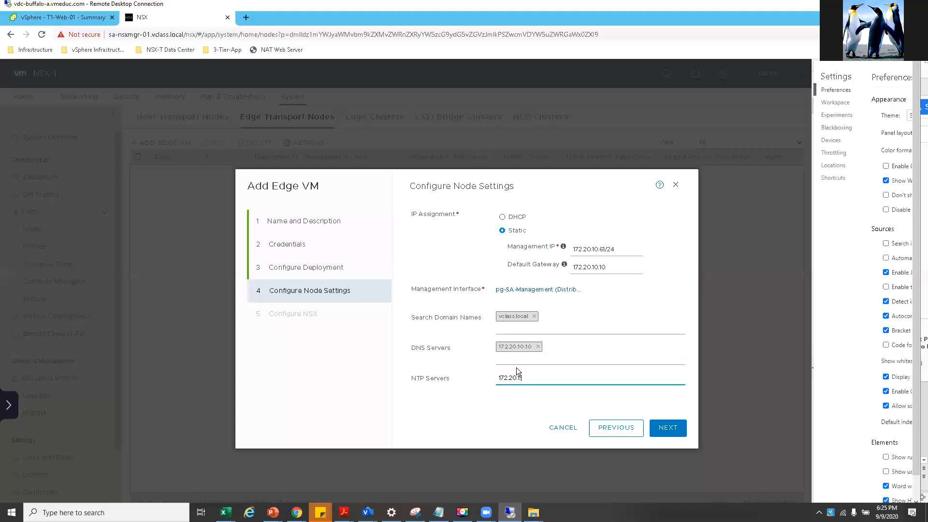
{"action": "type", "text": "172.20.10.10"}
{"action": "left_click", "coordinate": [661, 429]}
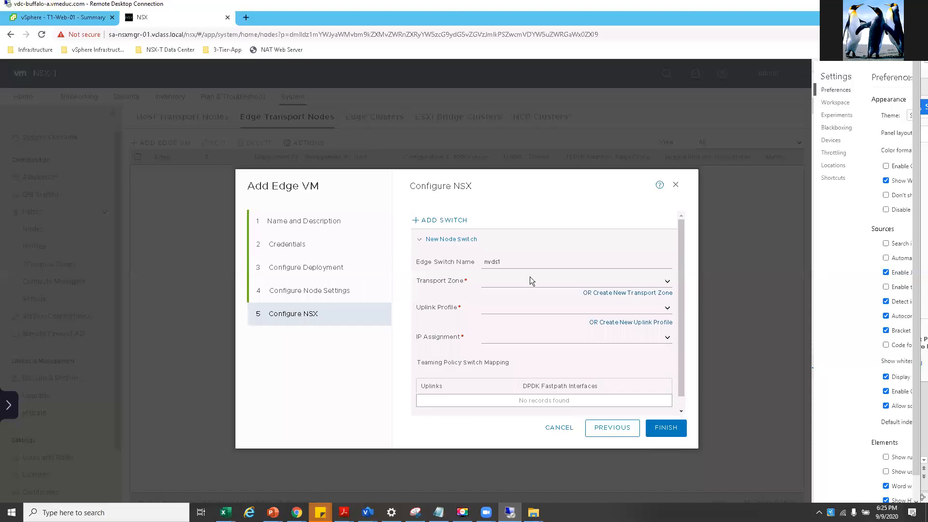
- Focus the Edge Switch Name field, then bring up the NSX-T diagram deck
{"action": "left_click", "coordinate": [516, 262]}
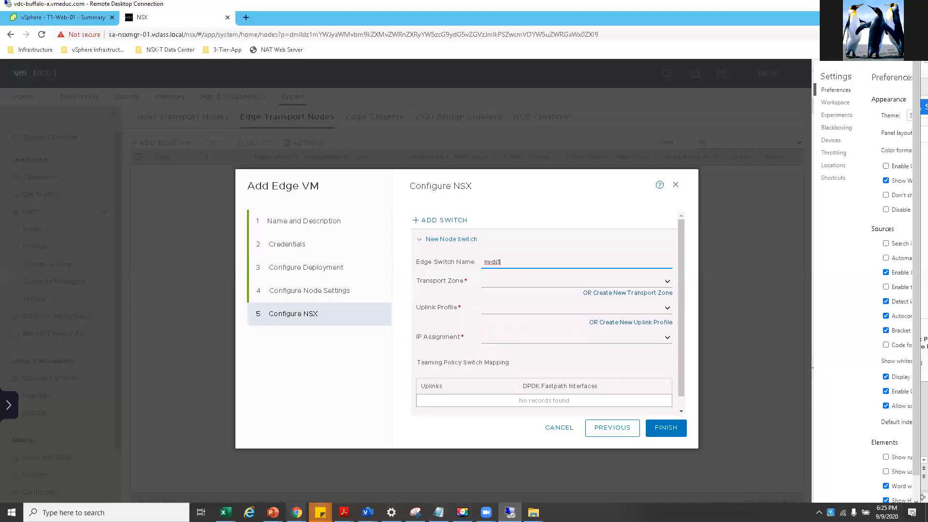
{"action": "mouse_move", "coordinate": [273, 512]}
{"action": "left_click", "coordinate": [455, 479]}
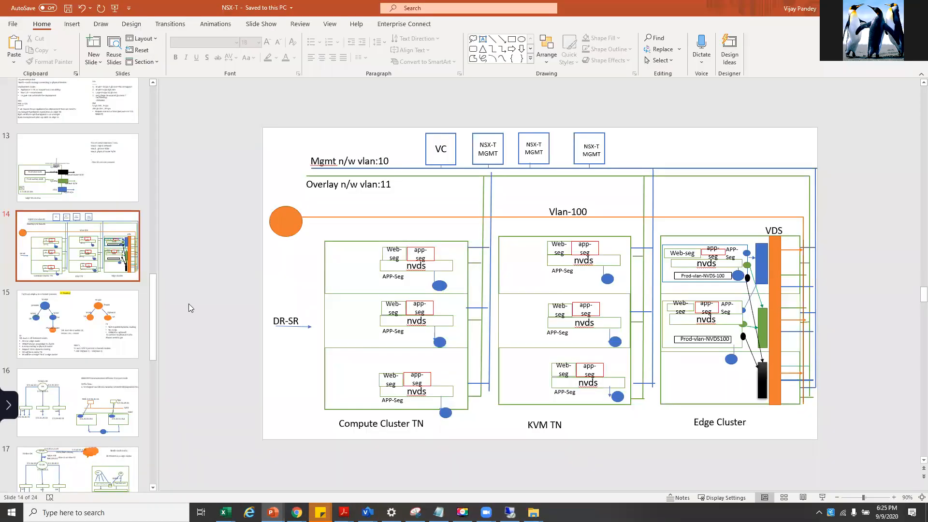
- On slide 13, point out the Fp-eth0 interface and the Geneve N/W label
{"action": "left_click", "coordinate": [101, 188]}
{"action": "left_click", "coordinate": [489, 349]}
{"action": "left_click", "coordinate": [592, 355]}
{"action": "left_click", "coordinate": [493, 349]}
{"action": "left_click", "coordinate": [479, 344]}
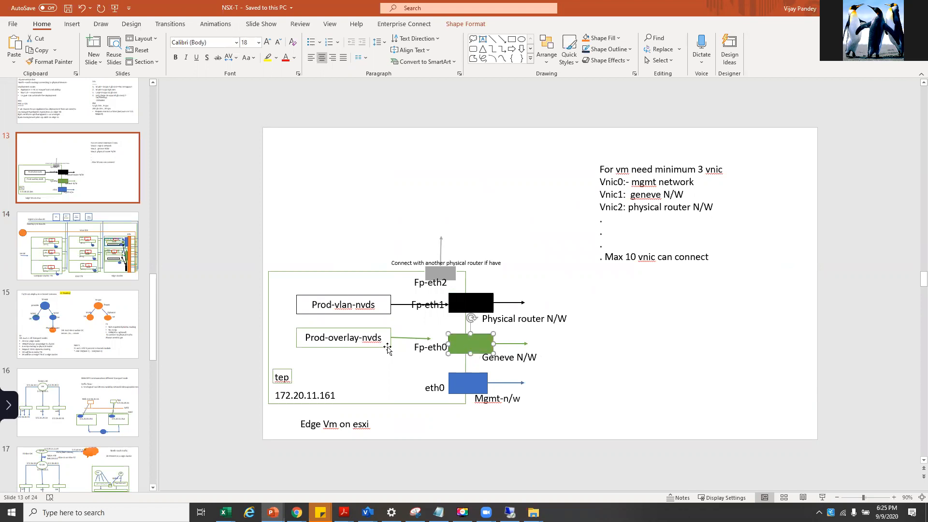
- On slide 14, explain Overlay vlan:11, Mgmt vlan:10 and Edge Cluster links, then return to NSX-T
{"action": "left_click", "coordinate": [94, 262]}
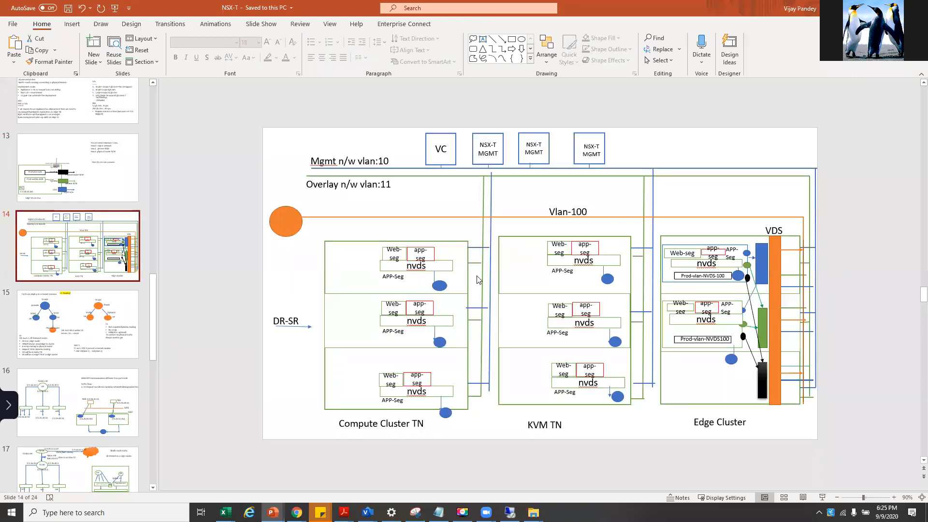
{"action": "left_click", "coordinate": [391, 176]}
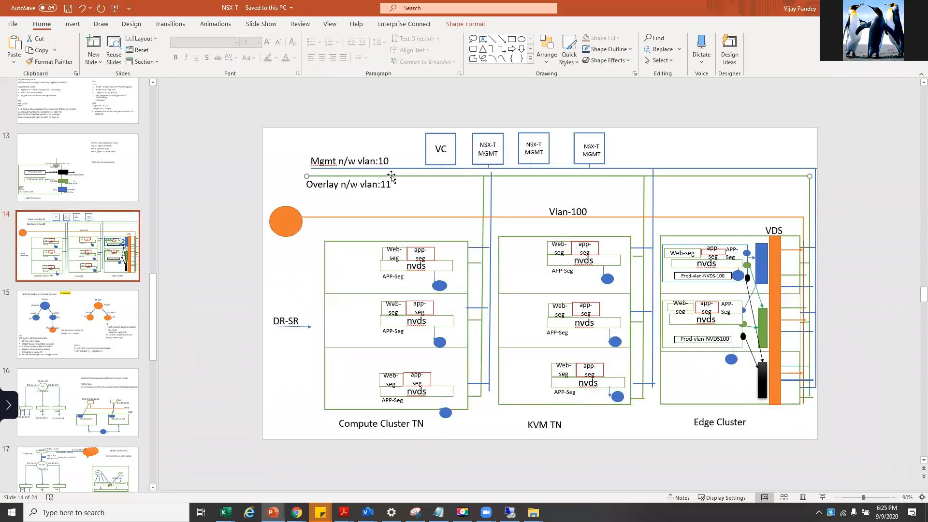
{"action": "triple_click", "coordinate": [332, 185]}
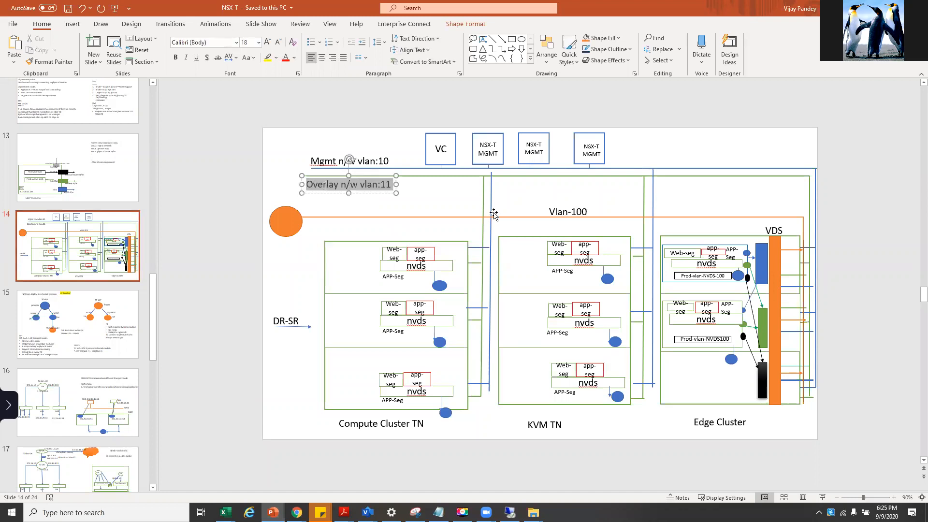
{"action": "left_click", "coordinate": [516, 188]}
{"action": "left_click", "coordinate": [763, 328]}
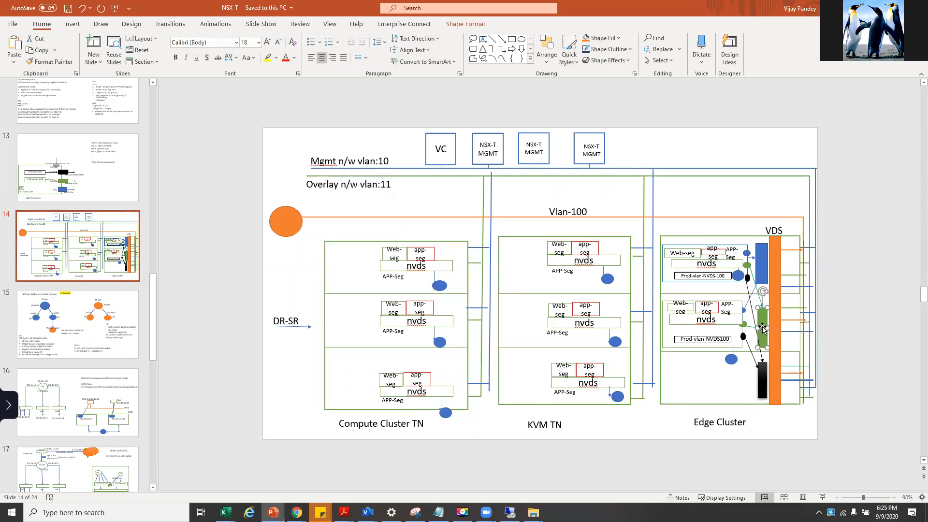
{"action": "left_click", "coordinate": [761, 258]}
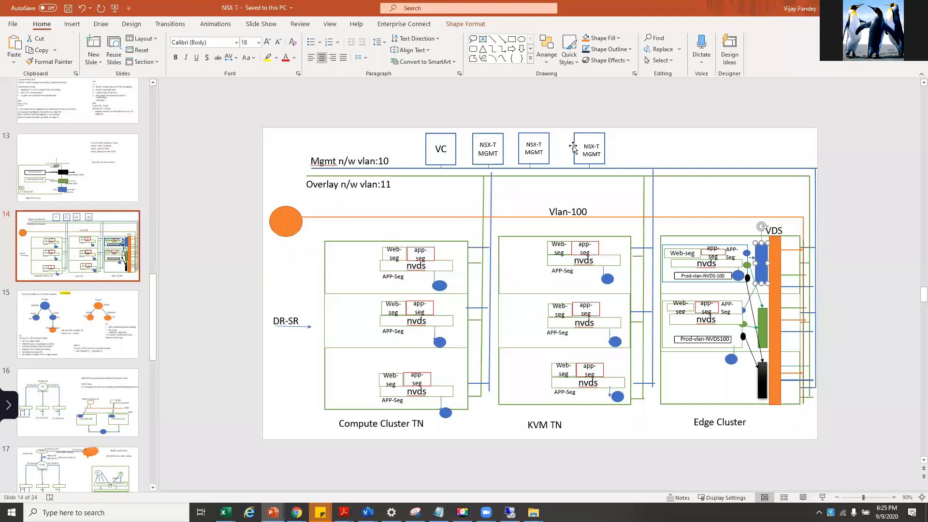
{"action": "left_click", "coordinate": [645, 168]}
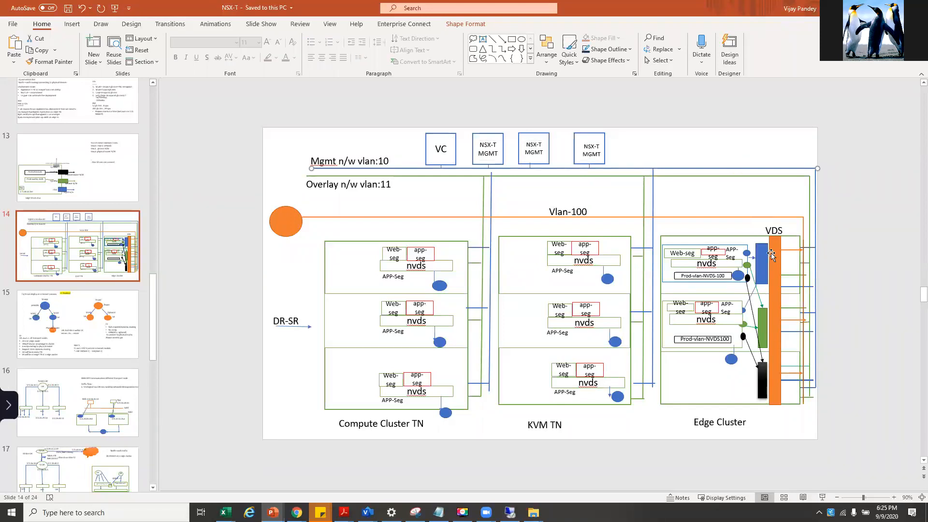
{"action": "left_click", "coordinate": [763, 318]}
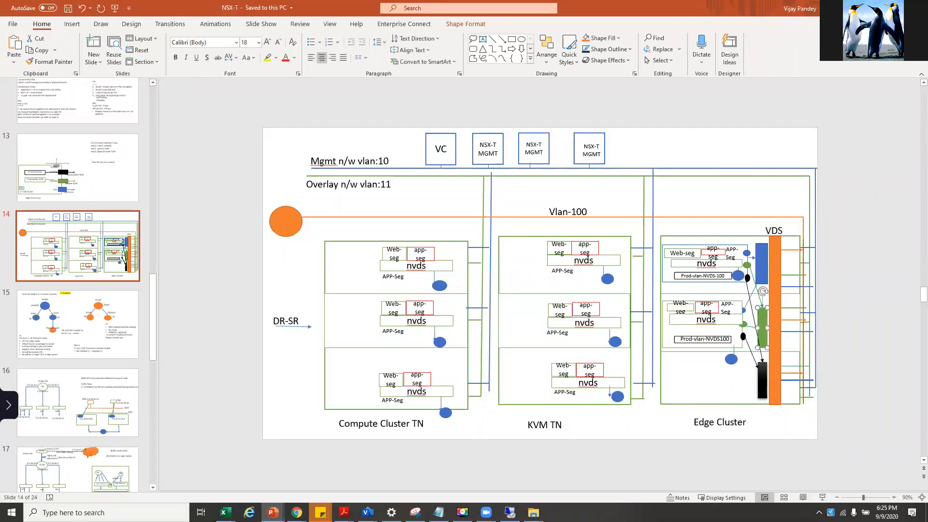
{"action": "key", "text": "alt+Tab"}
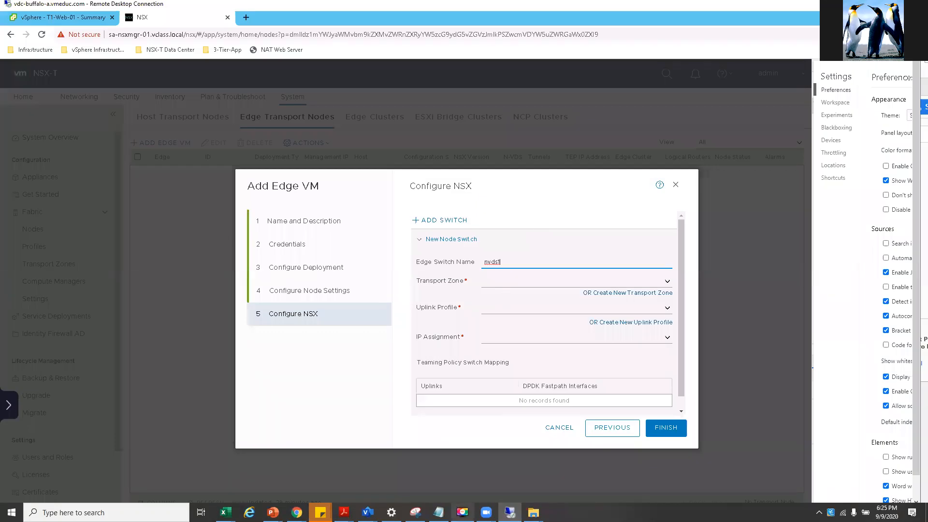
- Copy the switch name PROD-Overlay-NVDS from the lab guide PDF
{"action": "mouse_move", "coordinate": [344, 513]}
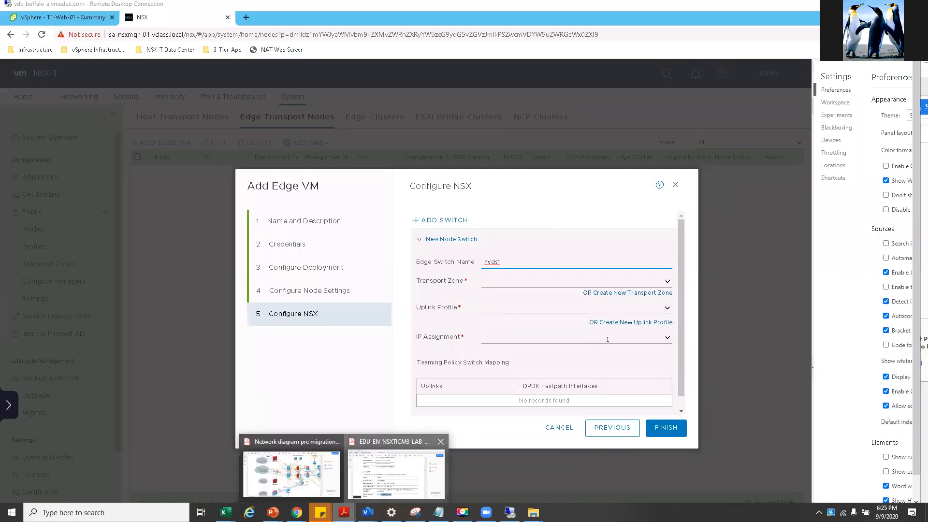
{"action": "left_click", "coordinate": [408, 485]}
{"action": "scroll", "coordinate": [645, 305], "scroll_direction": "down", "scroll_amount": 3}
{"action": "scroll", "coordinate": [646, 307], "scroll_direction": "down", "scroll_amount": 5}
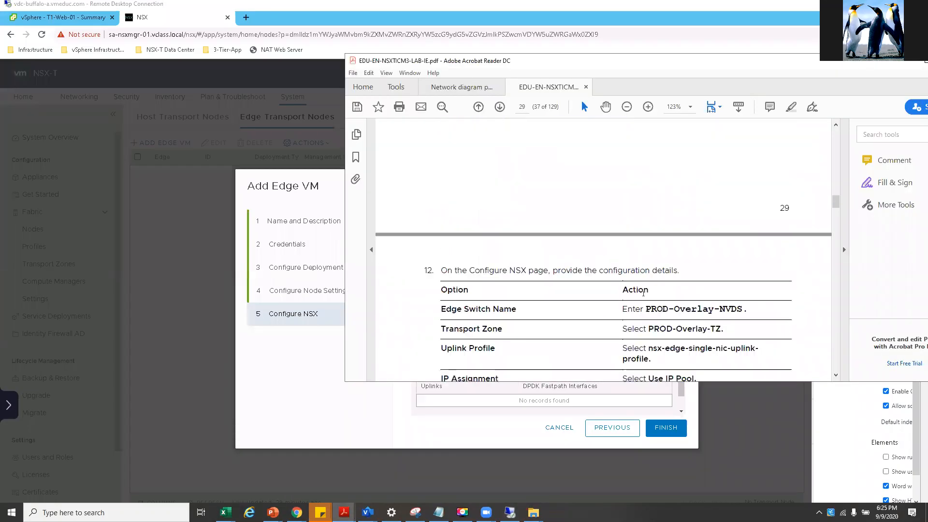
{"action": "right_click", "coordinate": [677, 262]}
{"action": "key", "text": "Escape"}
{"action": "left_click_drag", "start_coordinate": [646, 262], "coordinate": [743, 262]}
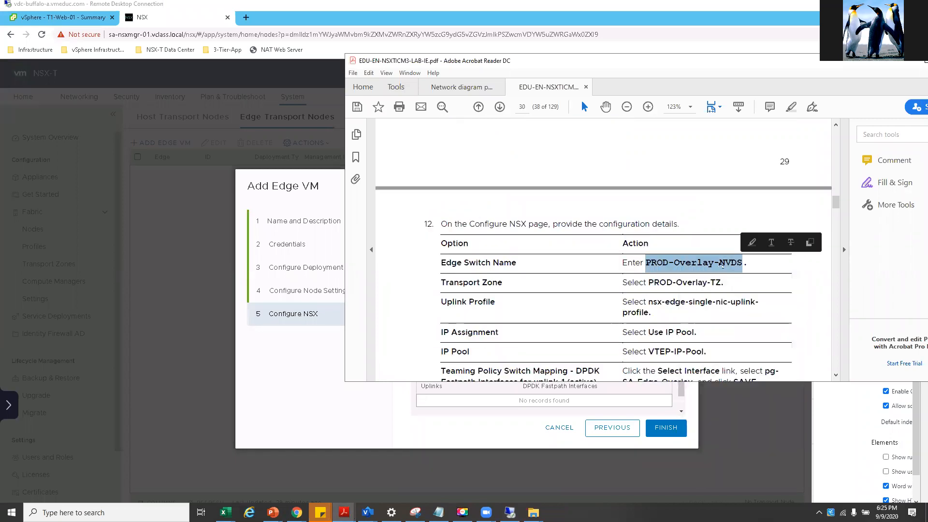
{"action": "right_click", "coordinate": [707, 262]}
{"action": "left_click", "coordinate": [719, 274]}
- Name the edge switch PROD-Overlay-NVDS with PROD-Overlay-TZ and nsx-edge-single-nic-uplink-profile
{"action": "right_click", "coordinate": [306, 358]}
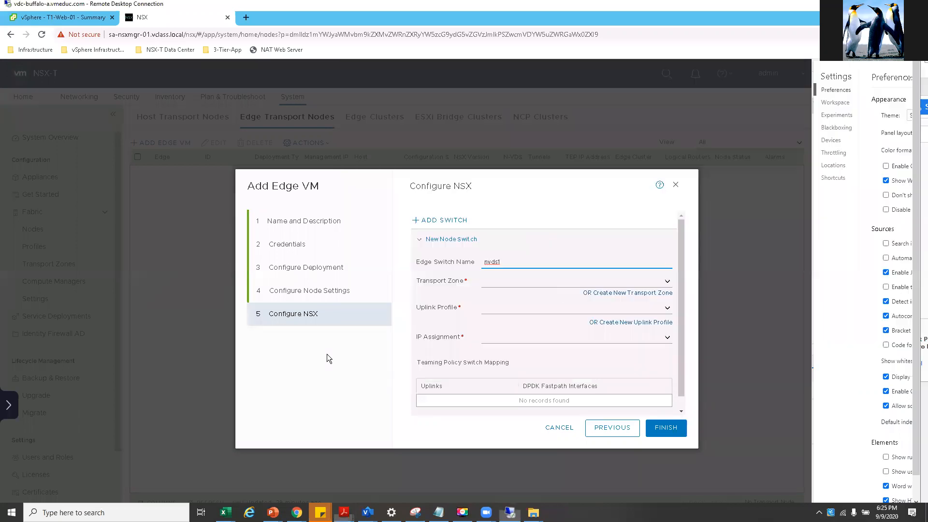
{"action": "right_click", "coordinate": [503, 262]}
{"action": "key", "text": "Escape"}
{"action": "key", "text": "ctrl+v"}
{"action": "left_click", "coordinate": [668, 285]}
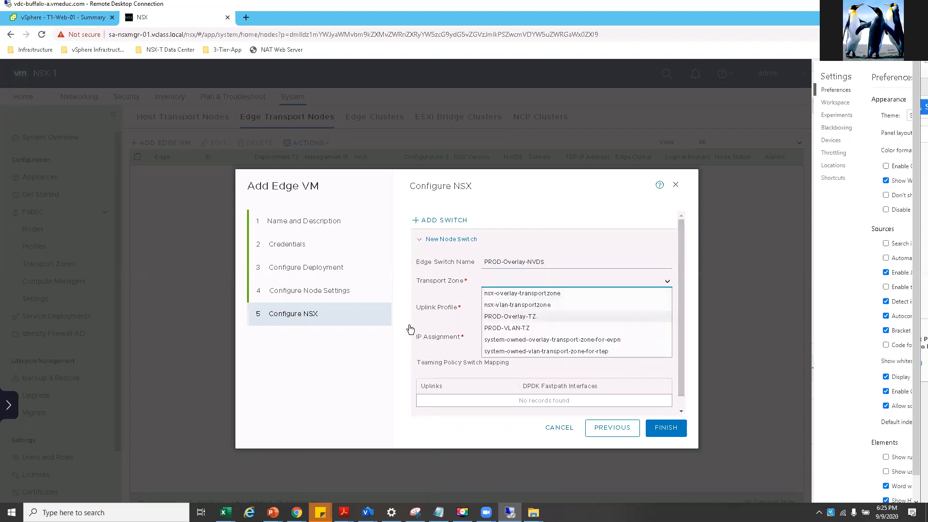
{"action": "left_click", "coordinate": [502, 316]}
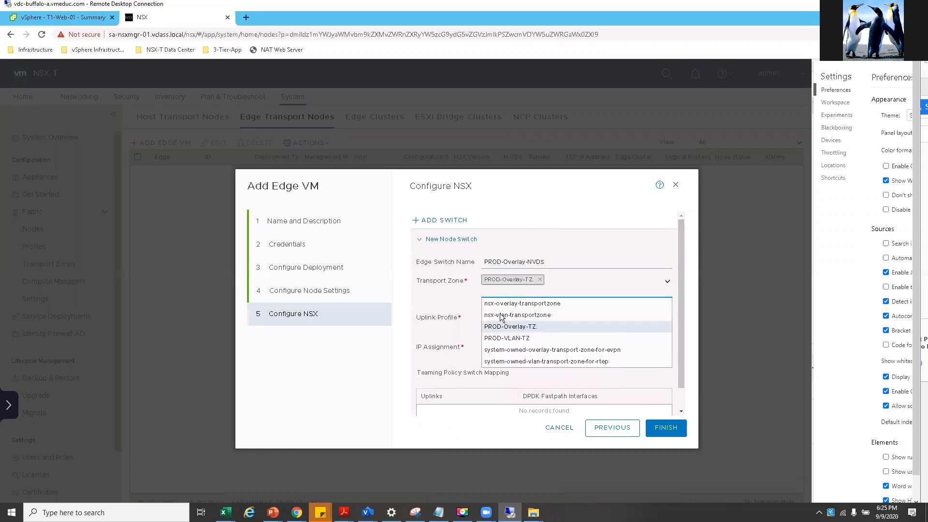
{"action": "left_click", "coordinate": [461, 301]}
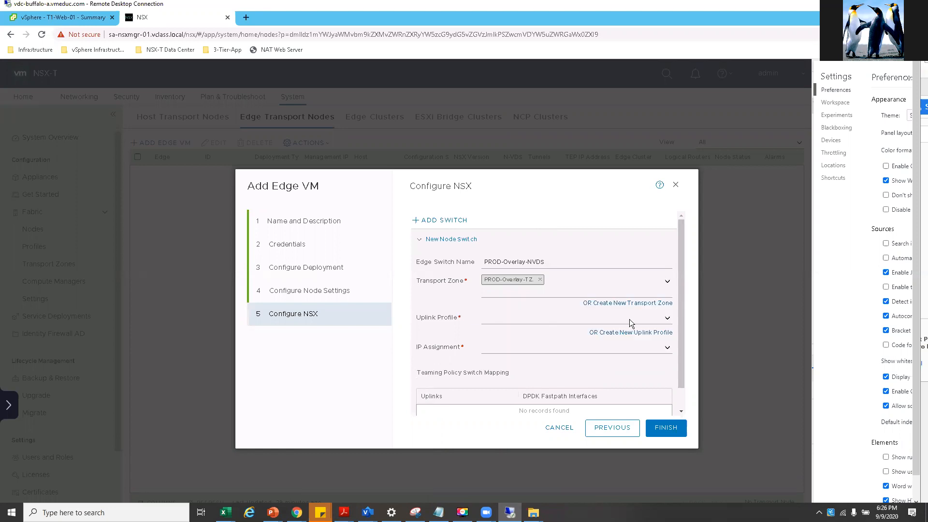
{"action": "left_click", "coordinate": [667, 318]}
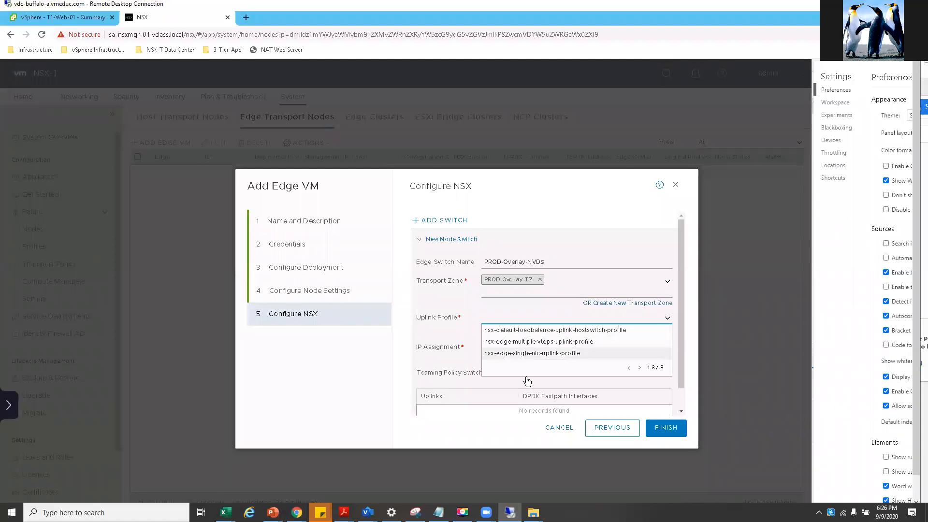
{"action": "left_click", "coordinate": [544, 354]}
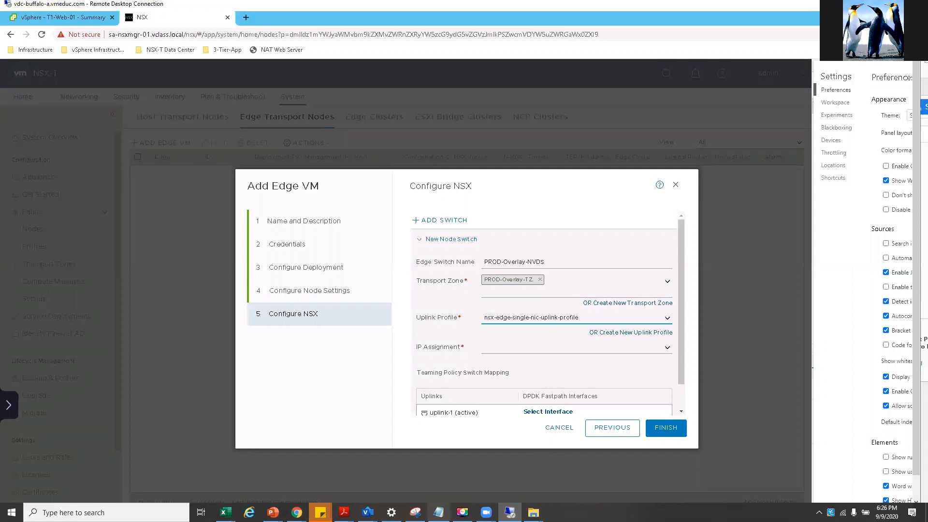
- Check the lab guide's IP assignment, IP pool and teaming policy instructions
{"action": "right_click", "coordinate": [344, 512]}
{"action": "left_click", "coordinate": [344, 513]}
{"action": "left_click", "coordinate": [416, 483]}
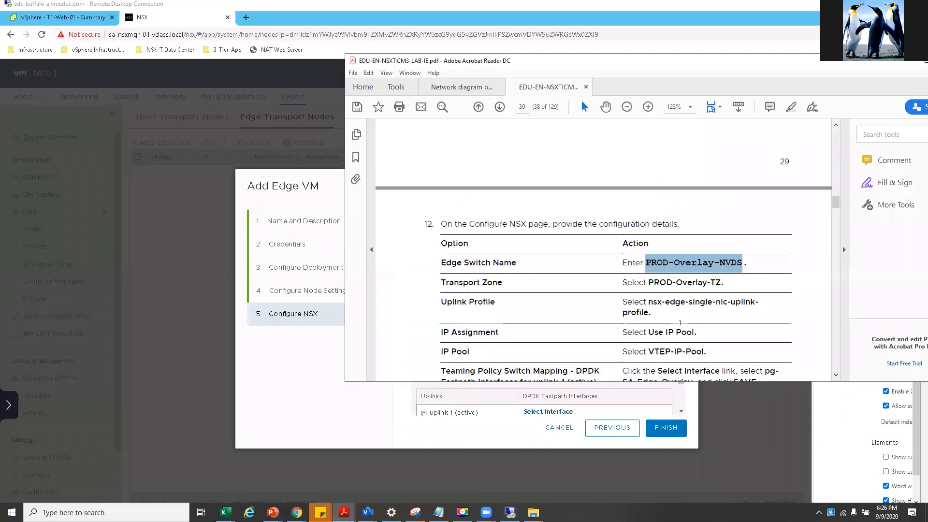
{"action": "scroll", "coordinate": [682, 314], "scroll_direction": "down", "scroll_amount": 3}
{"action": "left_click_drag", "start_coordinate": [706, 285], "coordinate": [623, 266]}
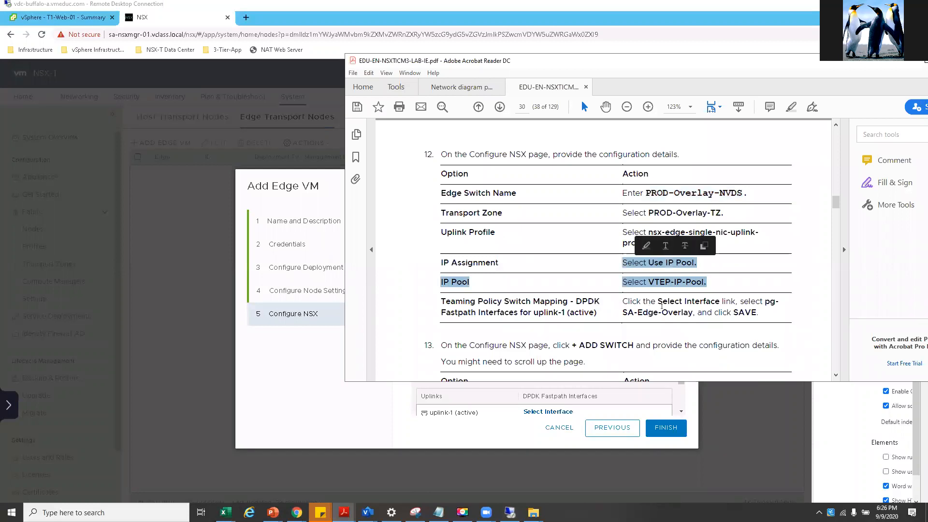
{"action": "mouse_move", "coordinate": [674, 303]}
{"action": "left_mouse_down"}
{"action": "mouse_move", "coordinate": [660, 304]}
{"action": "mouse_move", "coordinate": [688, 313]}
{"action": "left_mouse_up"}
- Set IP assignment to Use IP Pool with VTEP-IP-Pool
{"action": "left_click", "coordinate": [290, 358]}
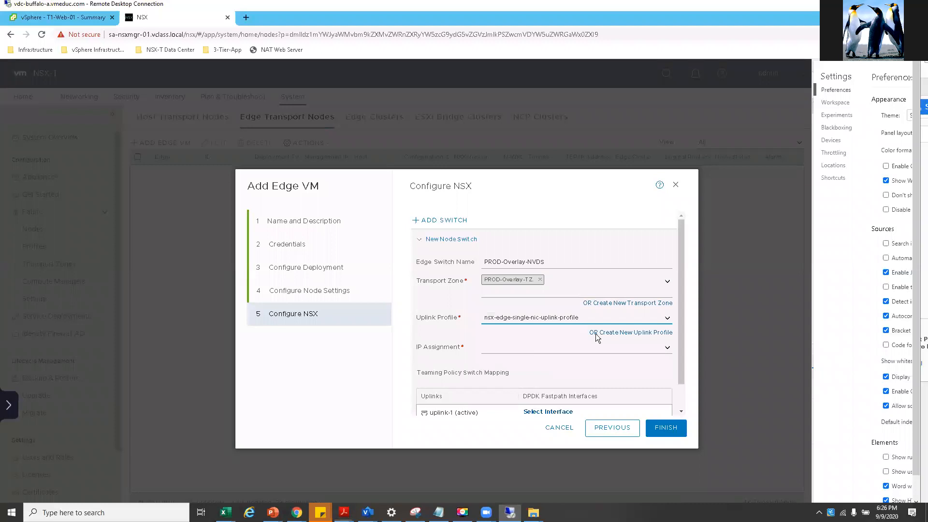
{"action": "left_click", "coordinate": [668, 351]}
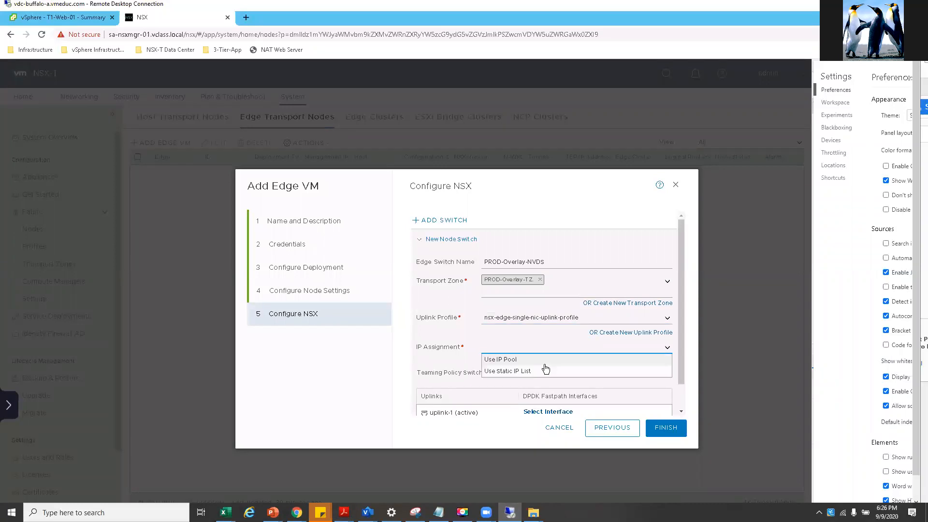
{"action": "left_click", "coordinate": [514, 361]}
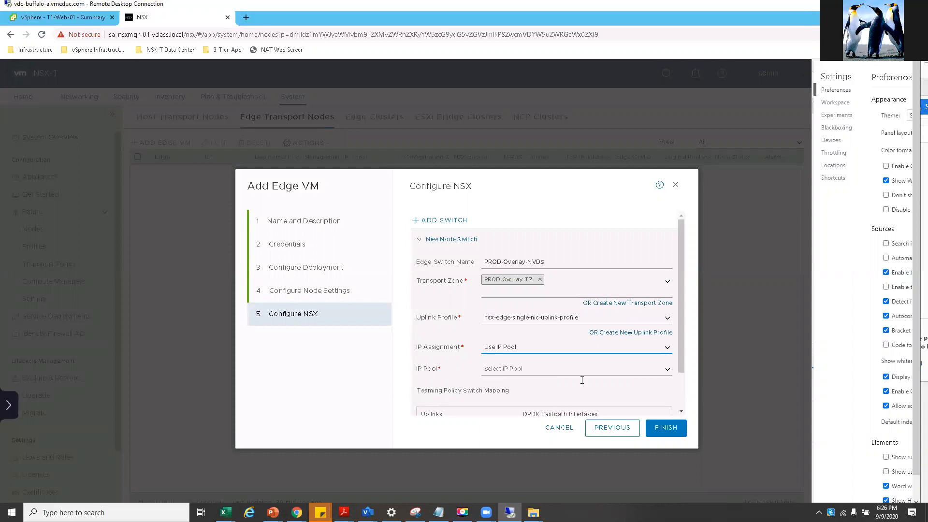
{"action": "left_click", "coordinate": [594, 373]}
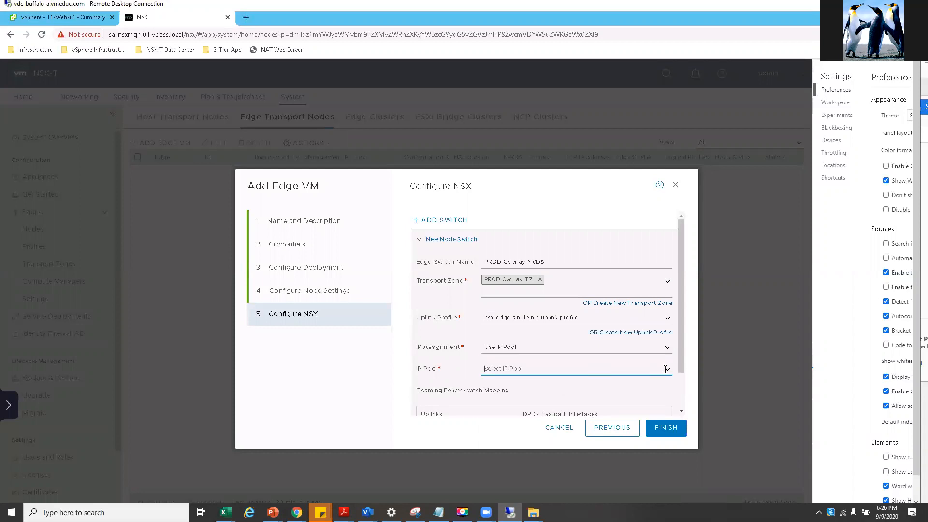
{"action": "left_click", "coordinate": [666, 369]}
{"action": "left_click", "coordinate": [507, 381]}
{"action": "scroll", "coordinate": [536, 348], "scroll_direction": "down", "scroll_amount": 1}
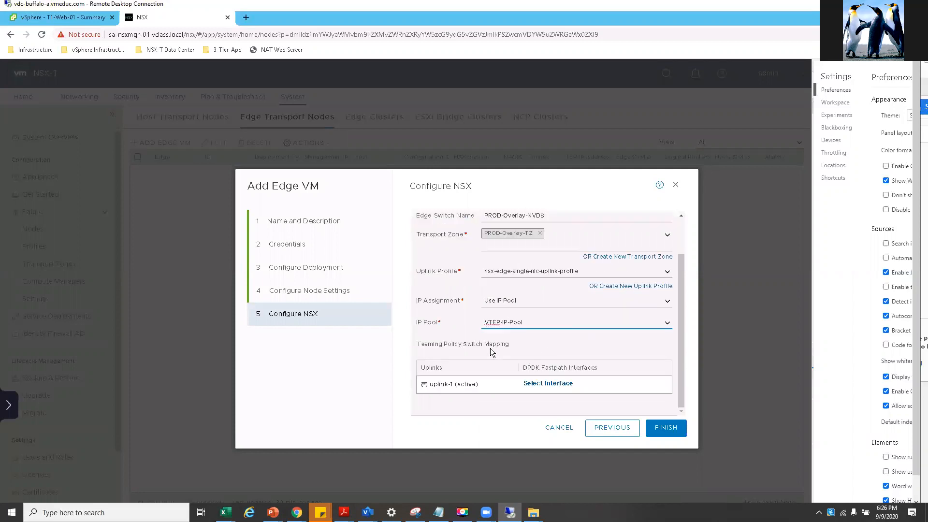
{"action": "left_click", "coordinate": [561, 399]}
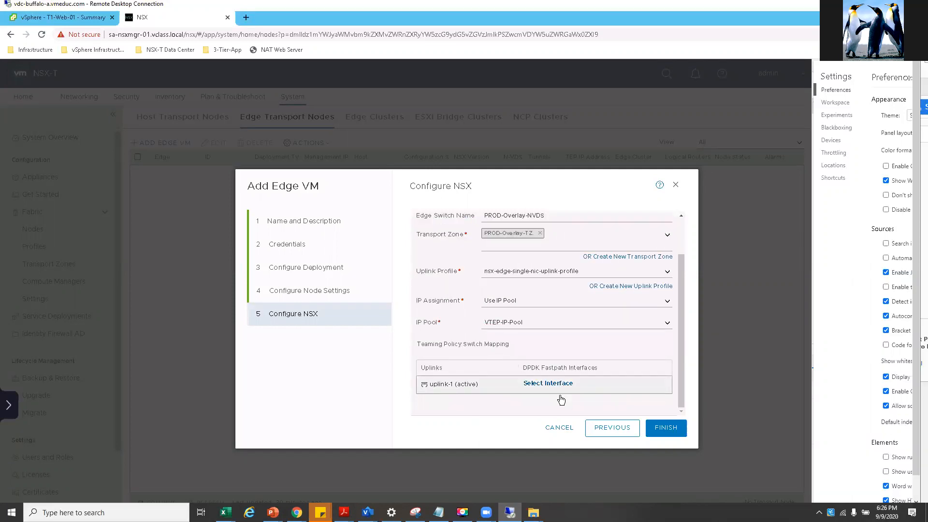
- Map uplink-1 to the pg-SA-Edge-Overlay portgroup and save the choice
{"action": "left_click", "coordinate": [549, 384]}
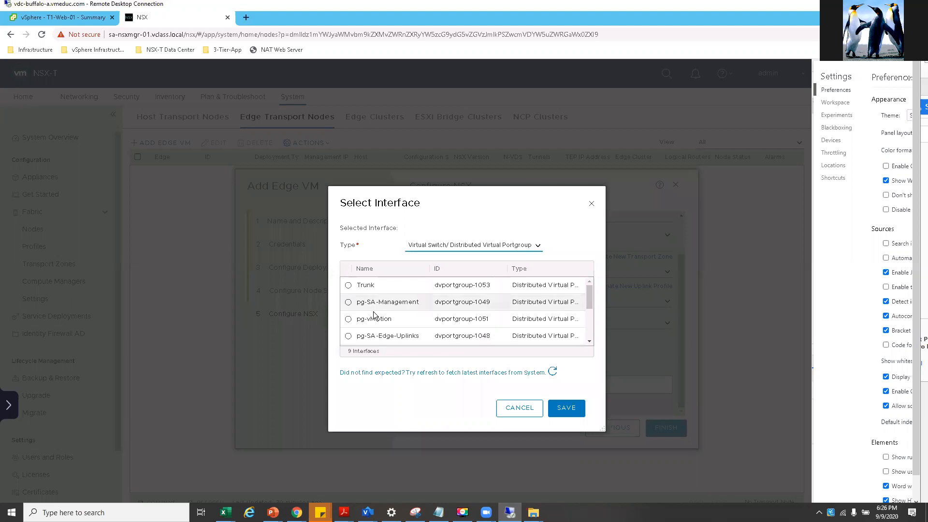
{"action": "scroll", "coordinate": [377, 323], "scroll_direction": "down", "scroll_amount": 1}
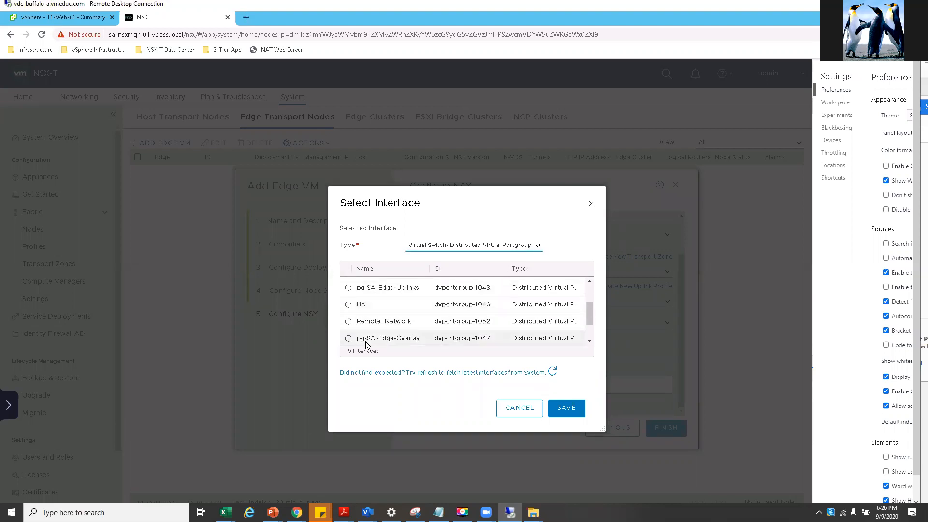
{"action": "scroll", "coordinate": [381, 331], "scroll_direction": "down", "scroll_amount": 2}
{"action": "left_click", "coordinate": [348, 304]}
{"action": "left_click", "coordinate": [576, 409]}
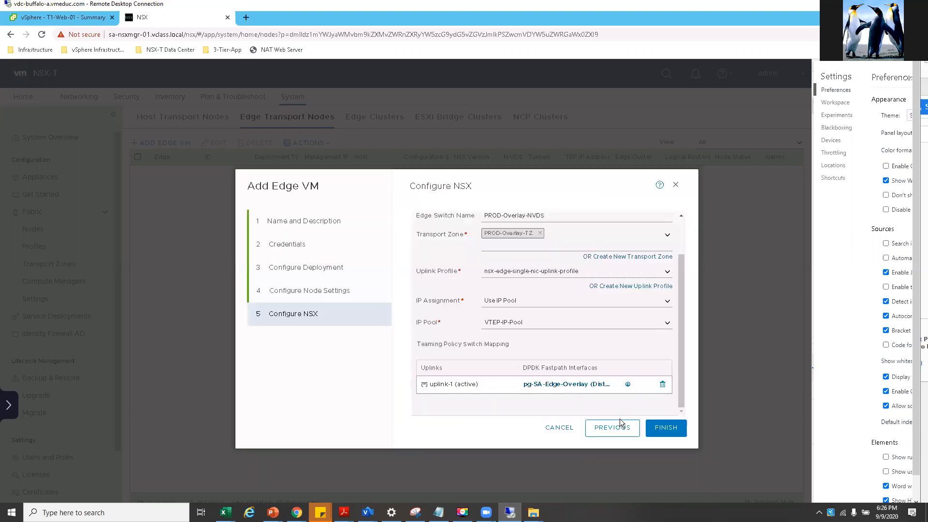
{"action": "left_click", "coordinate": [665, 427]}
- Copy PROD-VLAN-NVDS from the lab guide's step 13 and switch to the NSX-T slide deck
{"action": "left_click", "coordinate": [344, 512]}
{"action": "scroll", "coordinate": [622, 320], "scroll_direction": "down", "scroll_amount": 2}
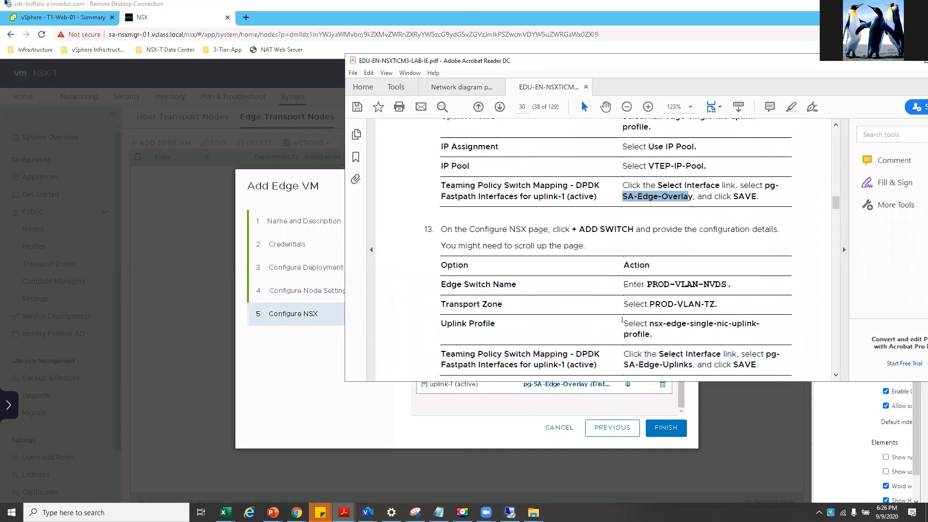
{"action": "scroll", "coordinate": [620, 317], "scroll_direction": "down", "scroll_amount": 1}
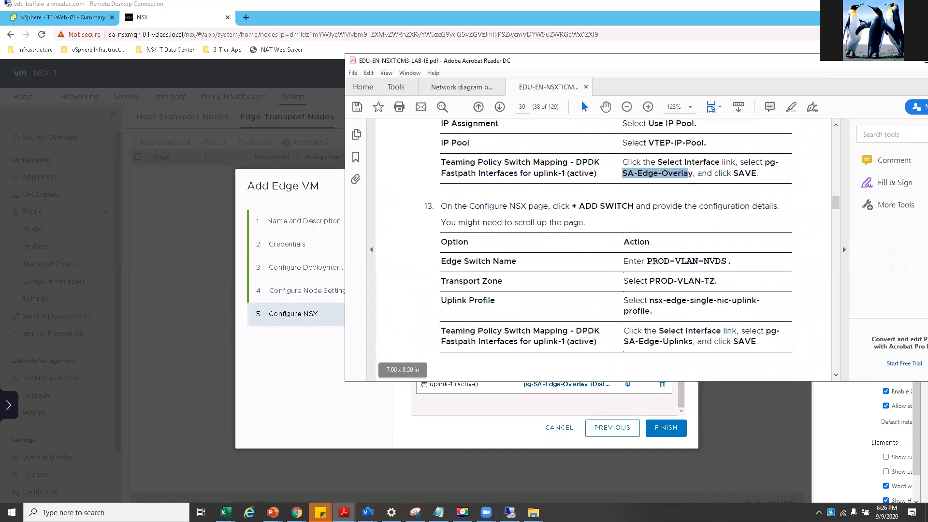
{"action": "right_click", "coordinate": [710, 261]}
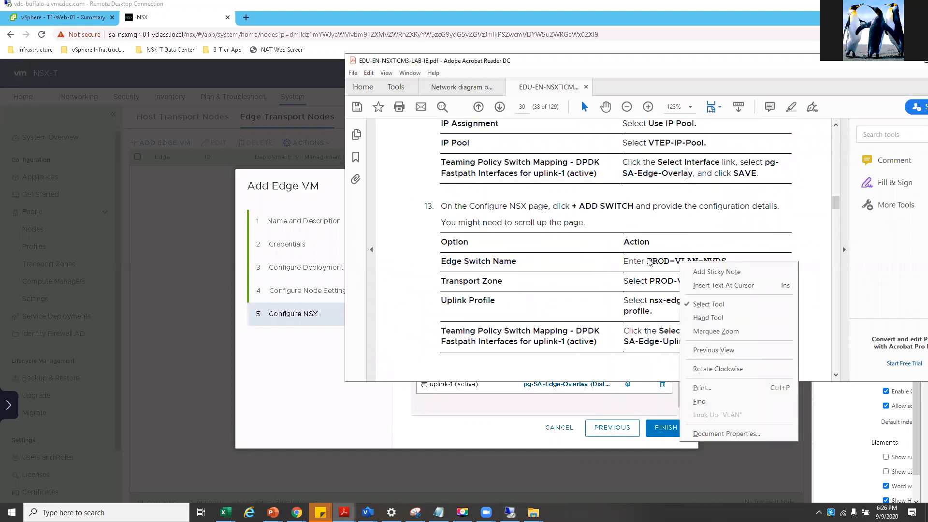
{"action": "left_click", "coordinate": [648, 261]}
{"action": "left_click_drag", "start_coordinate": [647, 261], "coordinate": [726, 261]}
{"action": "right_click", "coordinate": [726, 261]}
{"action": "left_click", "coordinate": [732, 276]}
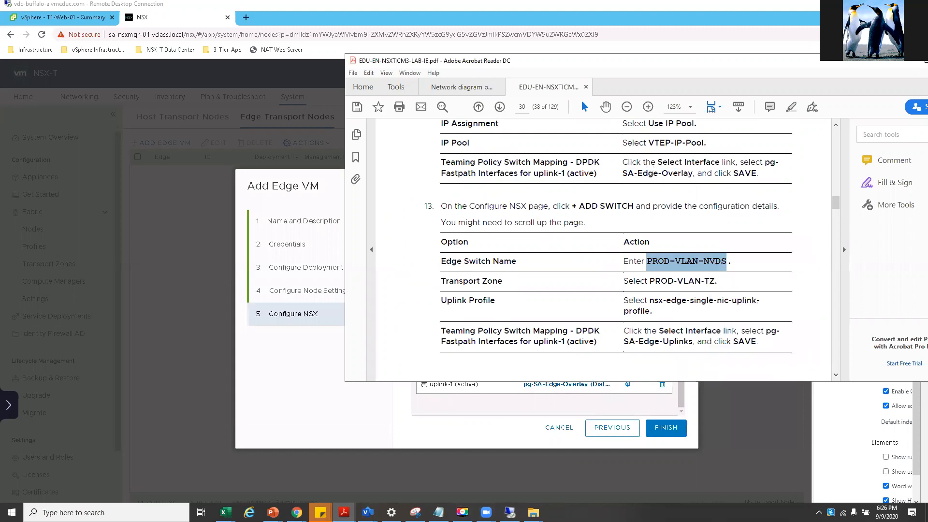
{"action": "mouse_move", "coordinate": [273, 513]}
{"action": "left_click", "coordinate": [481, 471]}
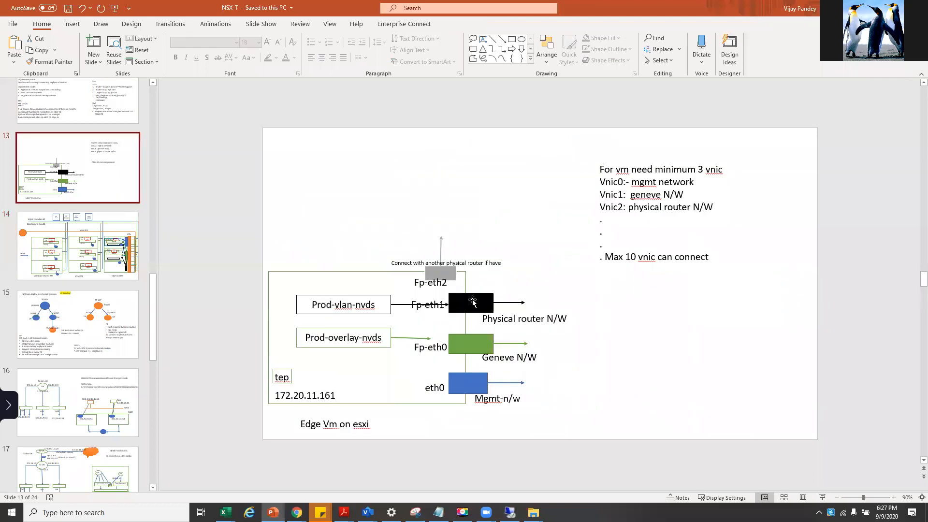
- Point out the Fp-eth1 block, slide 14's Vlan-100 line and Edge Cluster, then return to Remote Desktop
{"action": "left_click", "coordinate": [472, 301]}
{"action": "left_click", "coordinate": [107, 261]}
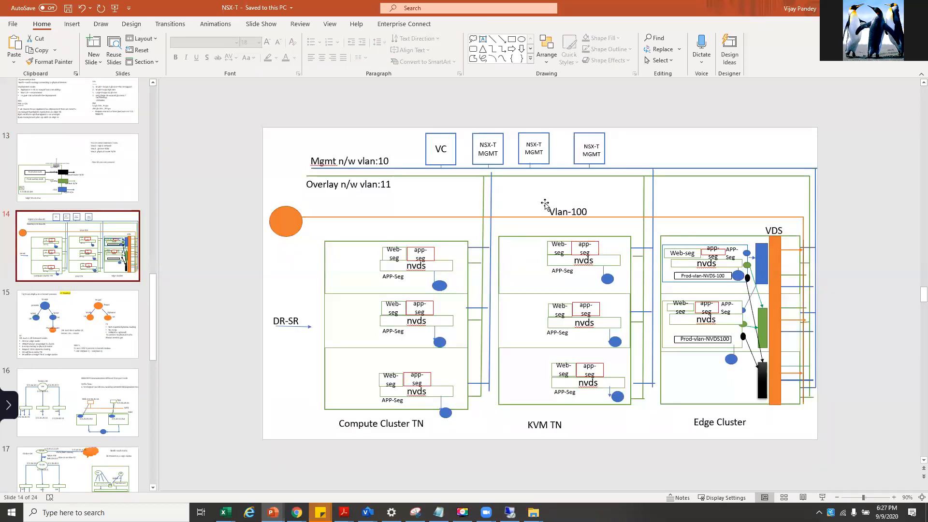
{"action": "left_click", "coordinate": [535, 216]}
{"action": "left_click", "coordinate": [294, 225]}
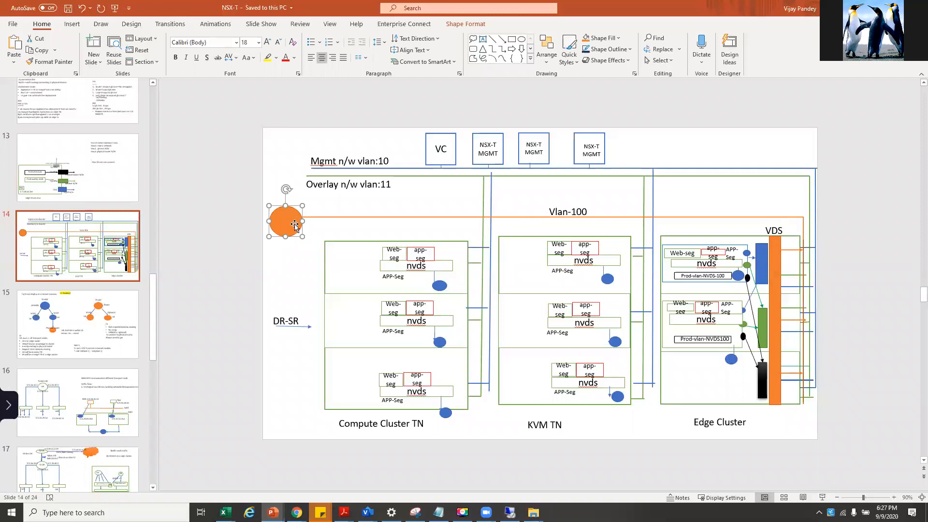
{"action": "left_click", "coordinate": [762, 384]}
{"action": "left_click", "coordinate": [803, 386]}
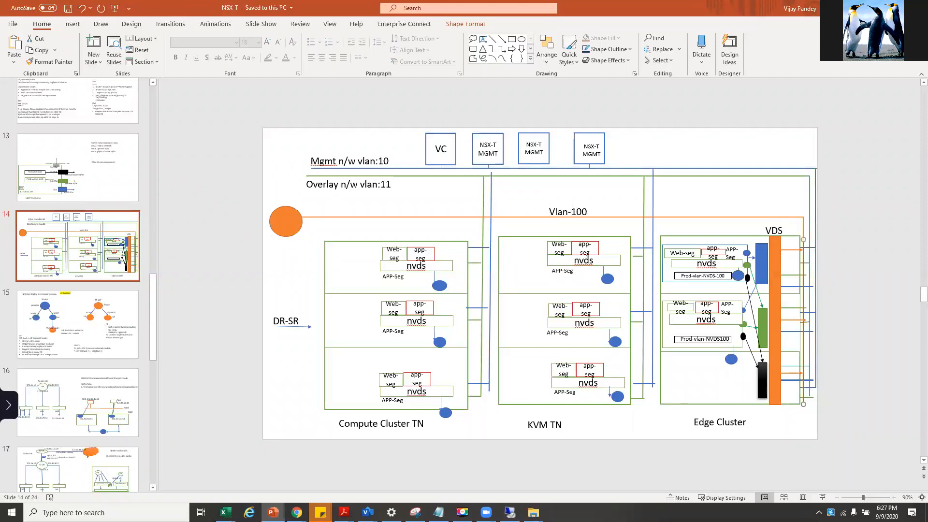
{"action": "key", "text": "alt+Tab"}
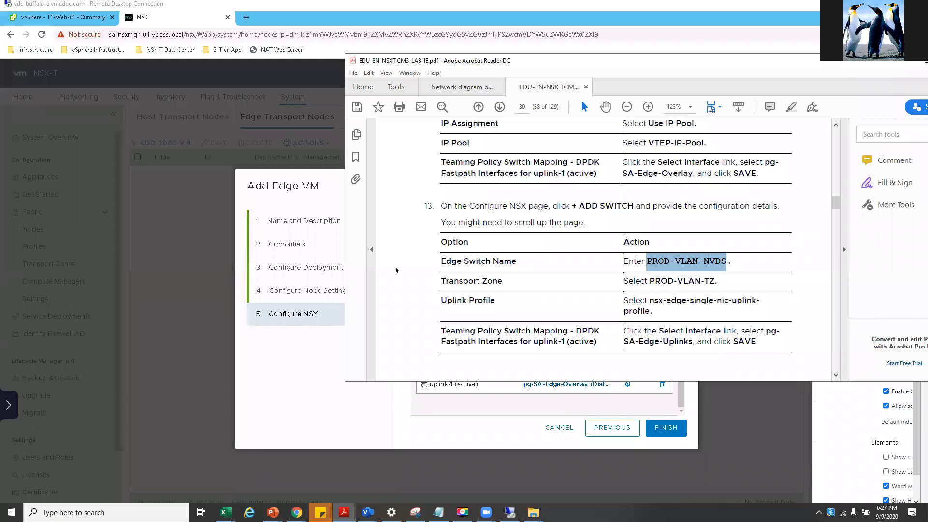
- Add a second switch PROD-VLAN-NVDS using PROD-VLAN-TZ and nsx-edge-single-nic-uplink-profile
{"action": "right_click", "coordinate": [300, 364]}
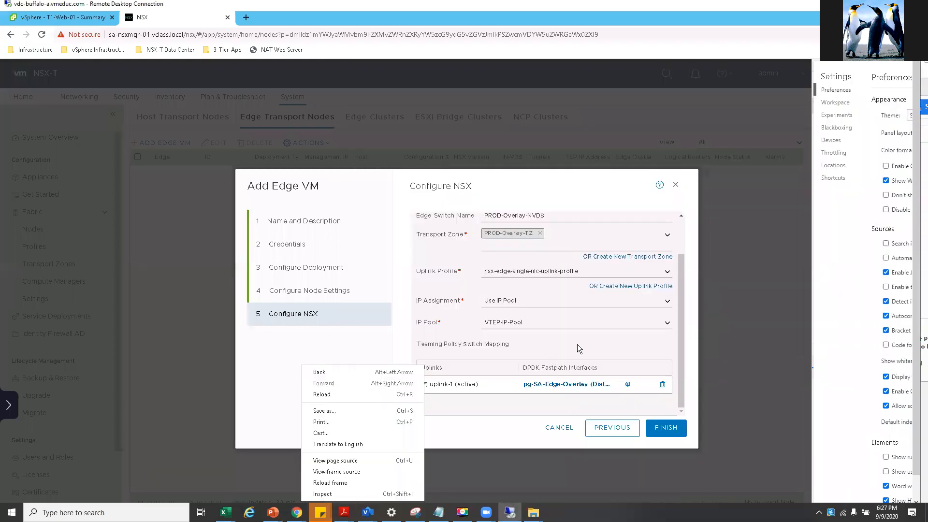
{"action": "key", "text": "Escape"}
{"action": "scroll", "coordinate": [583, 340], "scroll_direction": "up", "scroll_amount": 2}
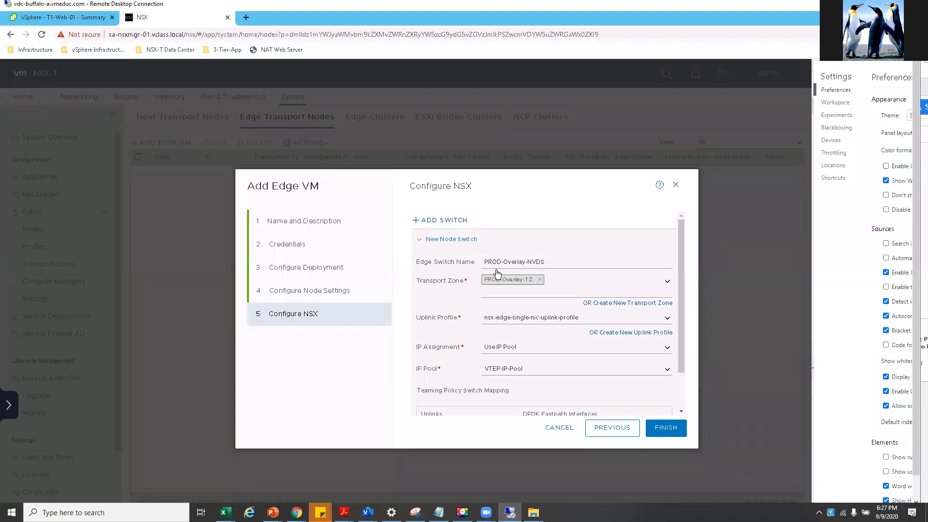
{"action": "left_click", "coordinate": [442, 221]}
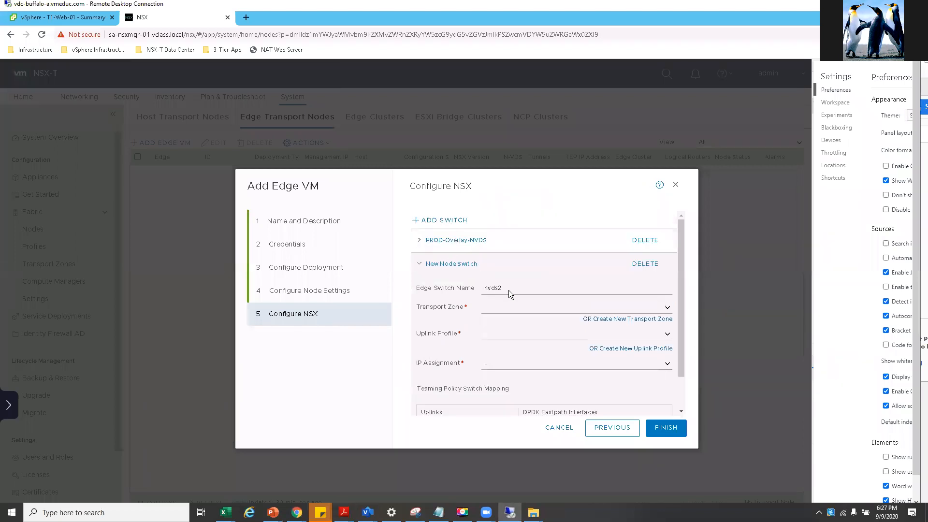
{"action": "double_click", "coordinate": [493, 288]}
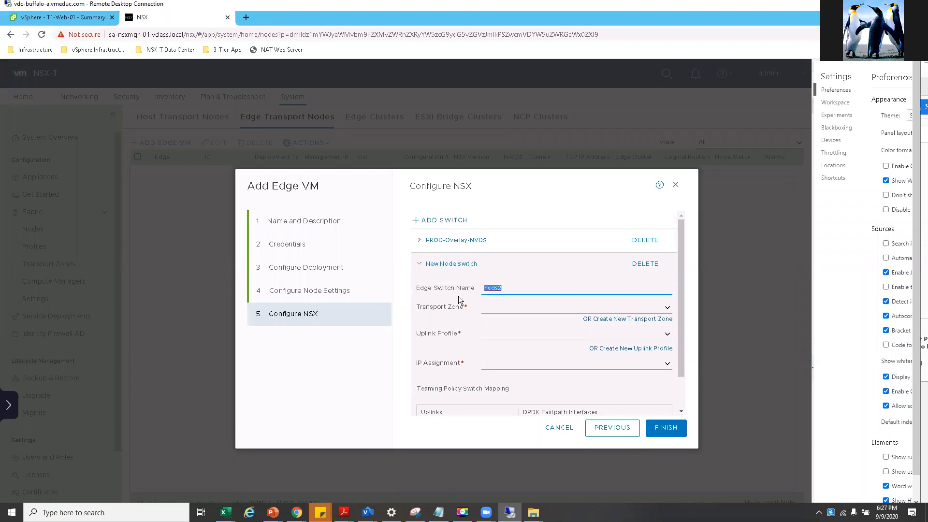
{"action": "key", "text": "ctrl+v"}
{"action": "left_click", "coordinate": [667, 308]}
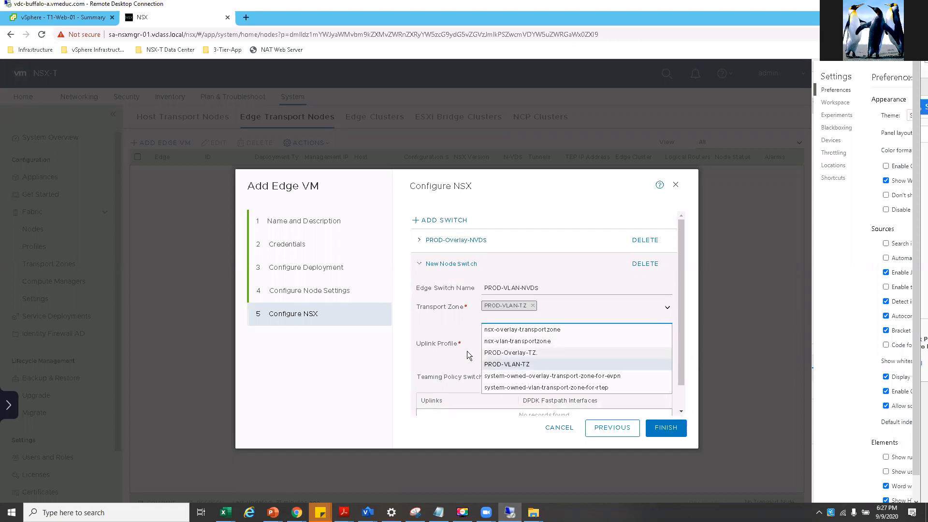
{"action": "right_click", "coordinate": [454, 329]}
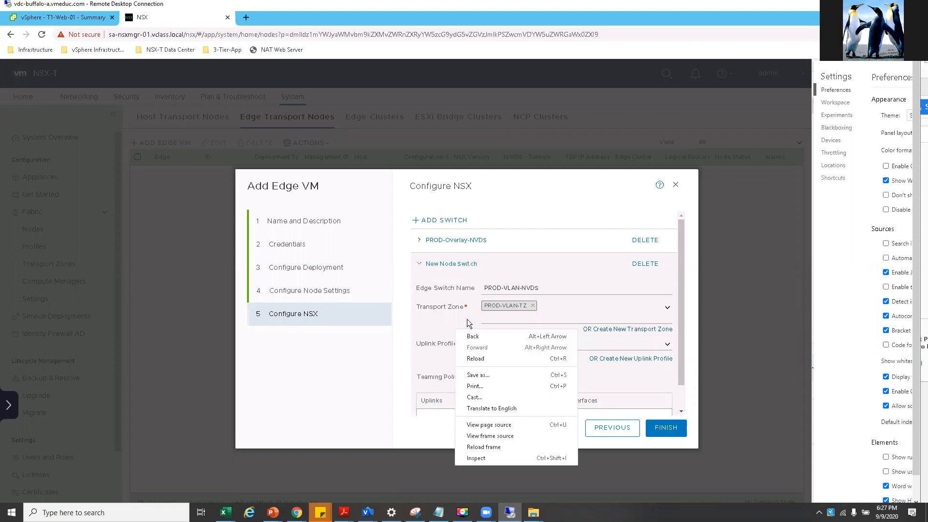
{"action": "left_click", "coordinate": [467, 319]}
{"action": "left_click", "coordinate": [666, 344]}
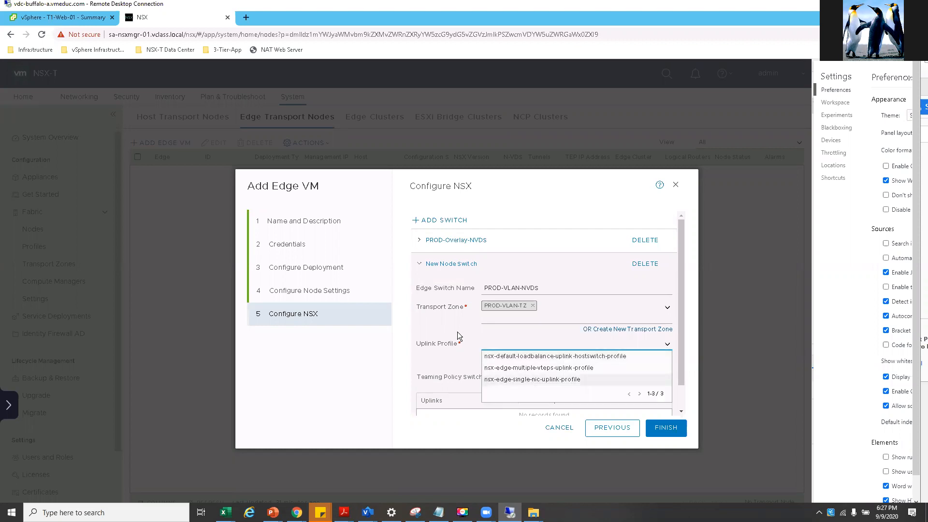
{"action": "scroll", "coordinate": [512, 359], "scroll_direction": "down", "scroll_amount": 1}
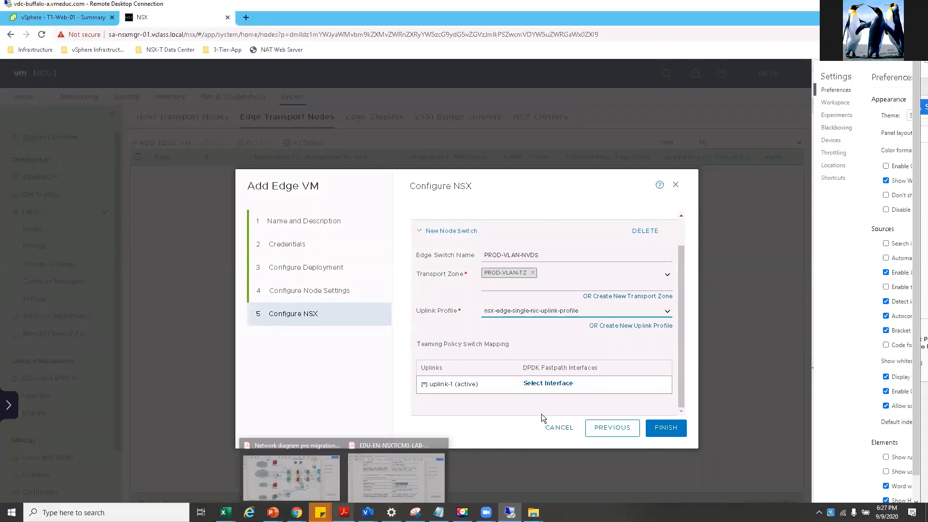
- Check the guide's SA-Edge-Uplinks instruction, then map uplink-1 to pg-SA-Edge-Uplinks and save
{"action": "left_click", "coordinate": [552, 385]}
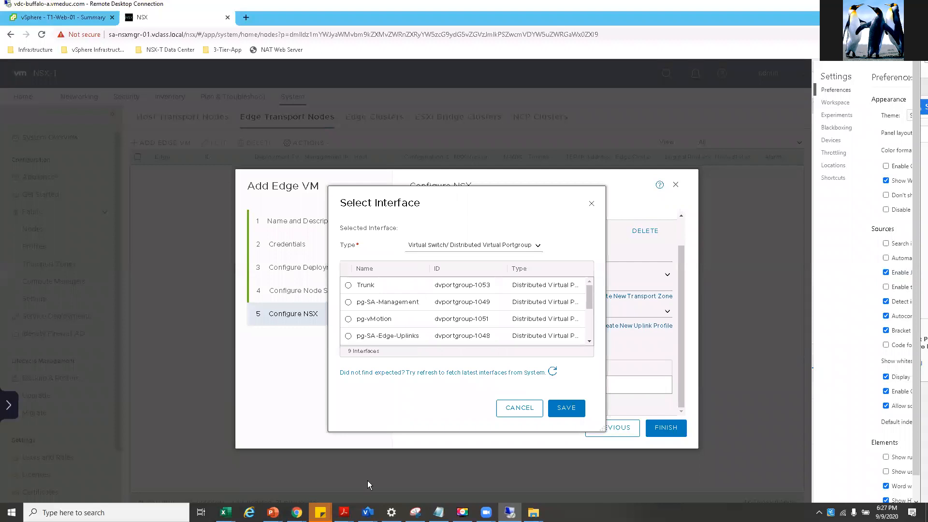
{"action": "mouse_move", "coordinate": [344, 512]}
{"action": "left_click", "coordinate": [407, 482]}
{"action": "scroll", "coordinate": [673, 335], "scroll_direction": "down", "scroll_amount": 1}
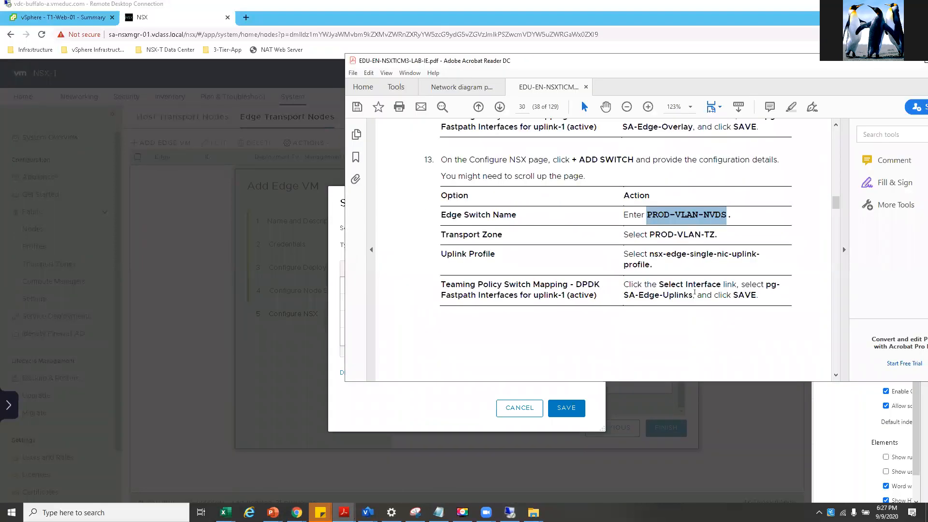
{"action": "left_click_drag", "start_coordinate": [624, 295], "coordinate": [712, 295]}
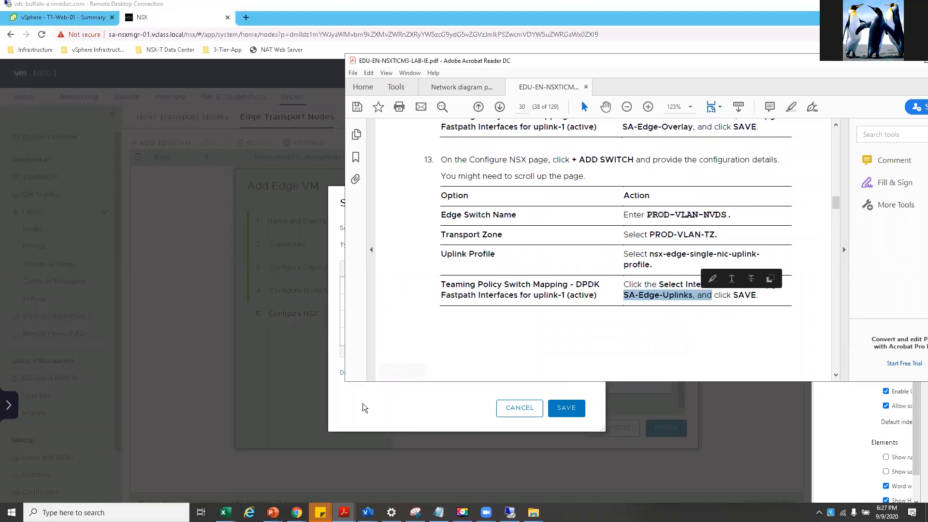
{"action": "left_click", "coordinate": [444, 407]}
{"action": "right_click", "coordinate": [442, 406]}
{"action": "scroll", "coordinate": [398, 325], "scroll_direction": "down", "scroll_amount": 2}
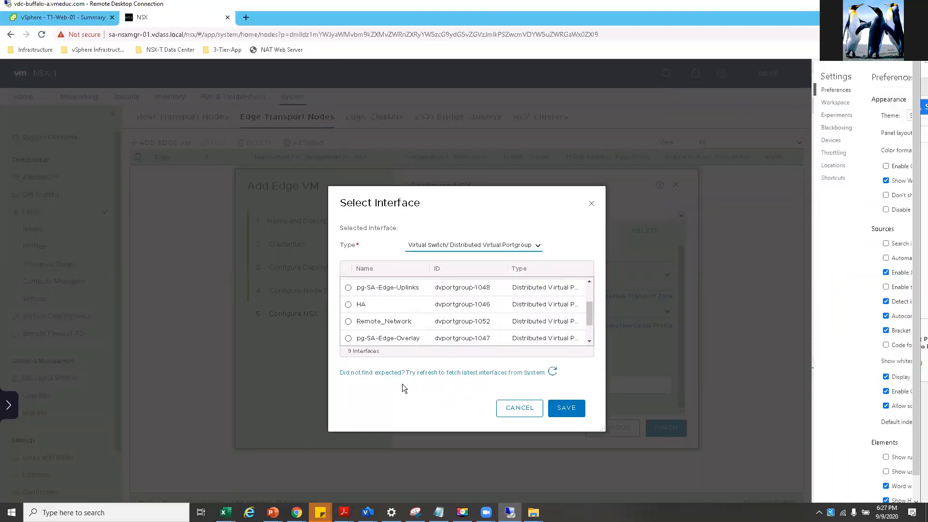
{"action": "scroll", "coordinate": [342, 310], "scroll_direction": "down", "scroll_amount": 1}
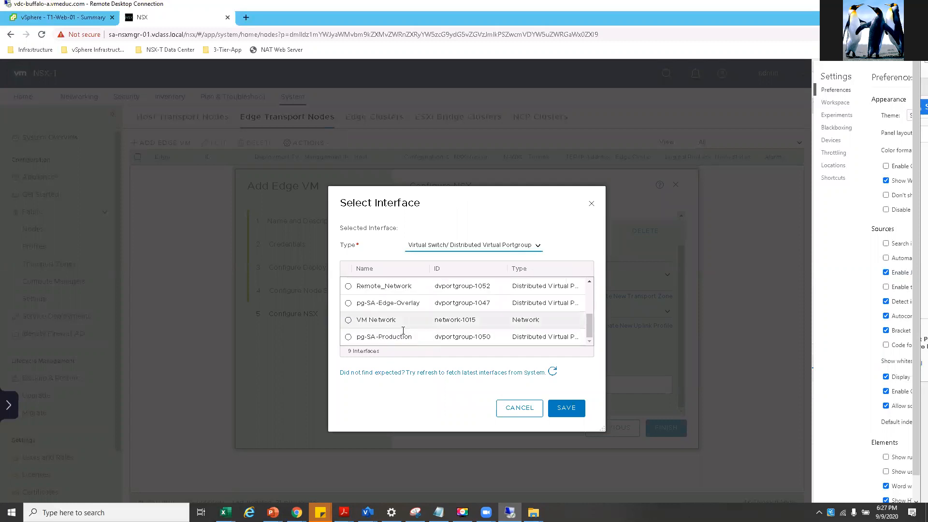
{"action": "scroll", "coordinate": [389, 324], "scroll_direction": "up", "scroll_amount": 2}
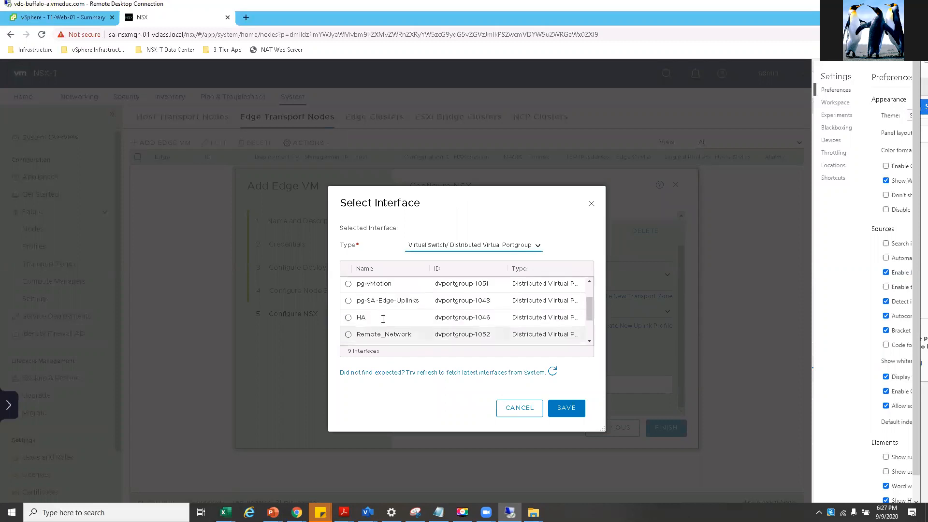
{"action": "left_click", "coordinate": [349, 301]}
{"action": "left_click", "coordinate": [565, 410]}
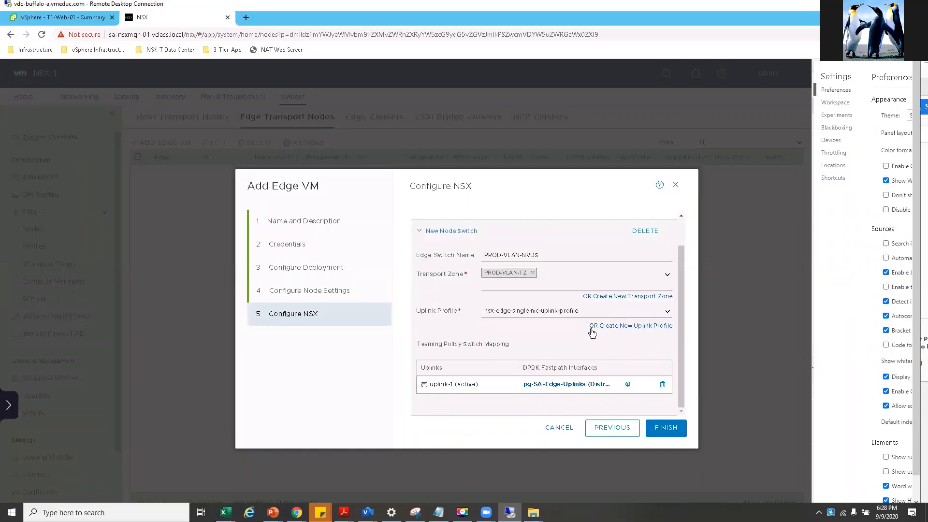
- Expand PROD-Overlay-NVDS to verify its settings, then scroll down to PROD-VLAN-NVDS
{"action": "scroll", "coordinate": [592, 332], "scroll_direction": "up", "scroll_amount": 2}
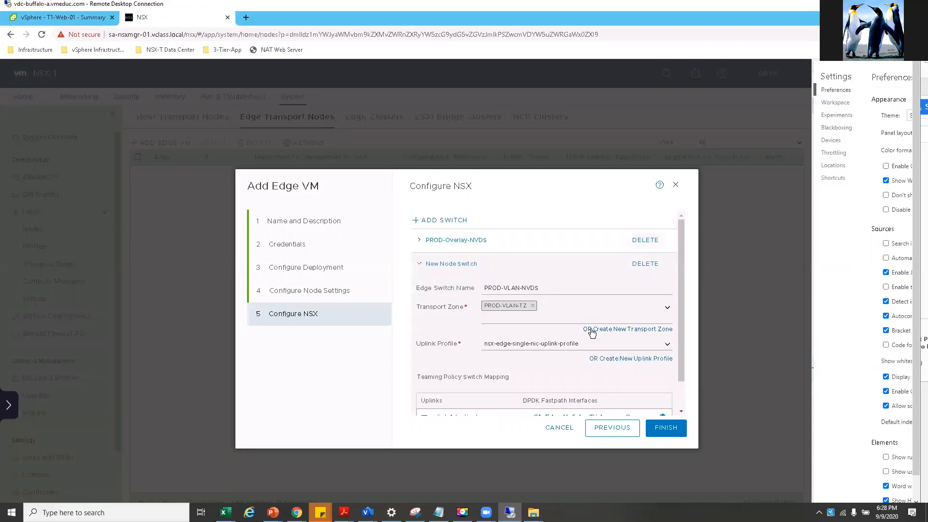
{"action": "left_click", "coordinate": [665, 429]}
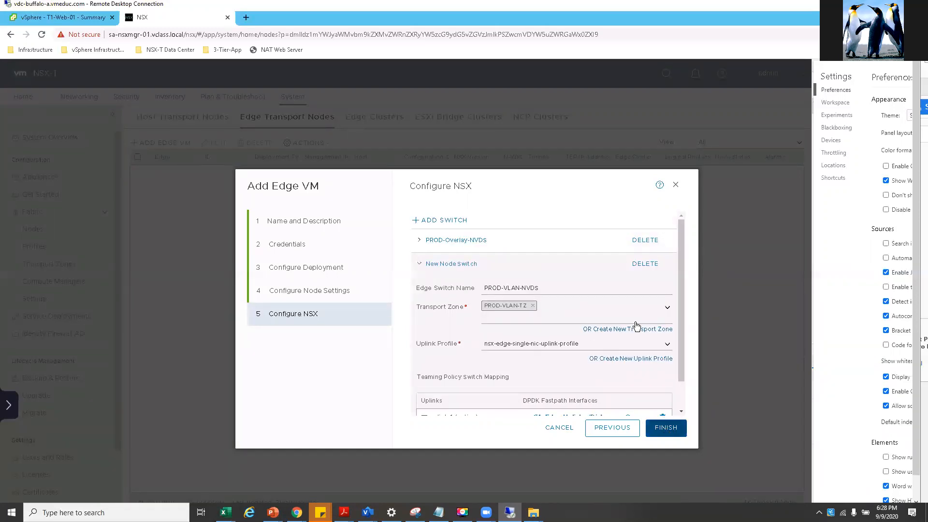
{"action": "scroll", "coordinate": [460, 263], "scroll_direction": "down", "scroll_amount": 1}
{"action": "scroll", "coordinate": [519, 326], "scroll_direction": "up", "scroll_amount": 1}
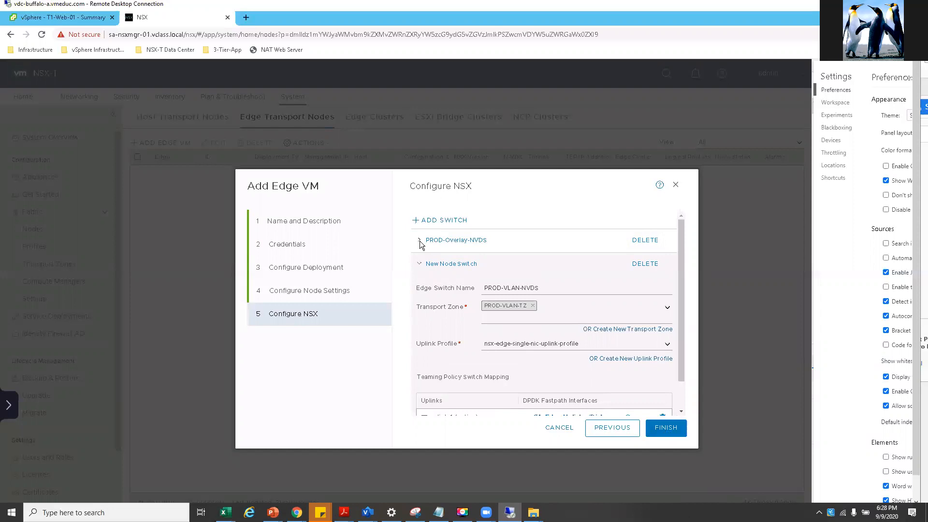
{"action": "left_click", "coordinate": [447, 241]}
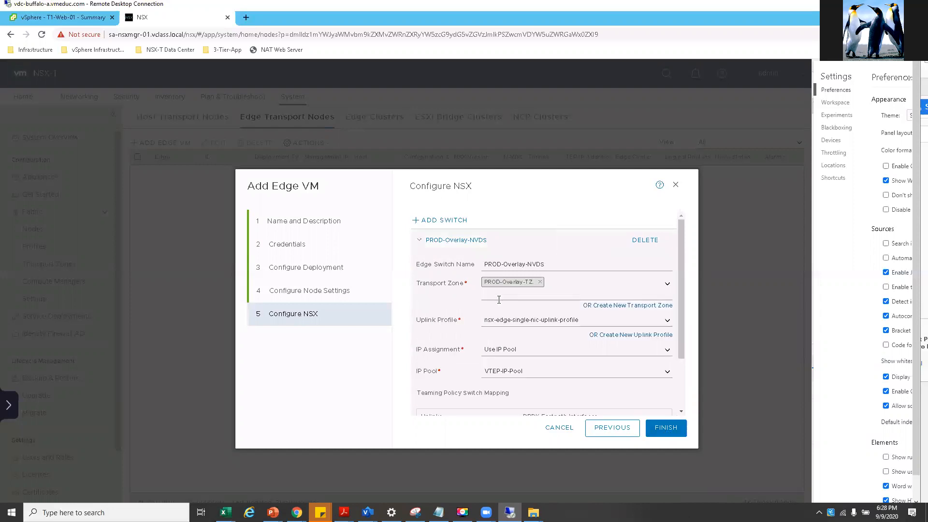
{"action": "scroll", "coordinate": [497, 298], "scroll_direction": "down", "scroll_amount": 2}
{"action": "scroll", "coordinate": [499, 300], "scroll_direction": "up", "scroll_amount": 2}
{"action": "left_click", "coordinate": [661, 428]}
{"action": "scroll", "coordinate": [556, 338], "scroll_direction": "down", "scroll_amount": 2}
{"action": "scroll", "coordinate": [585, 368], "scroll_direction": "down", "scroll_amount": 1}
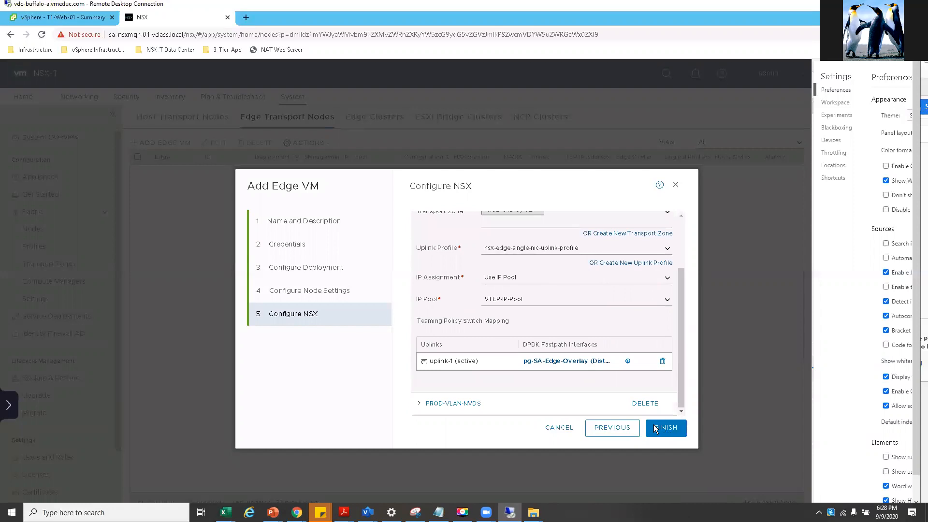